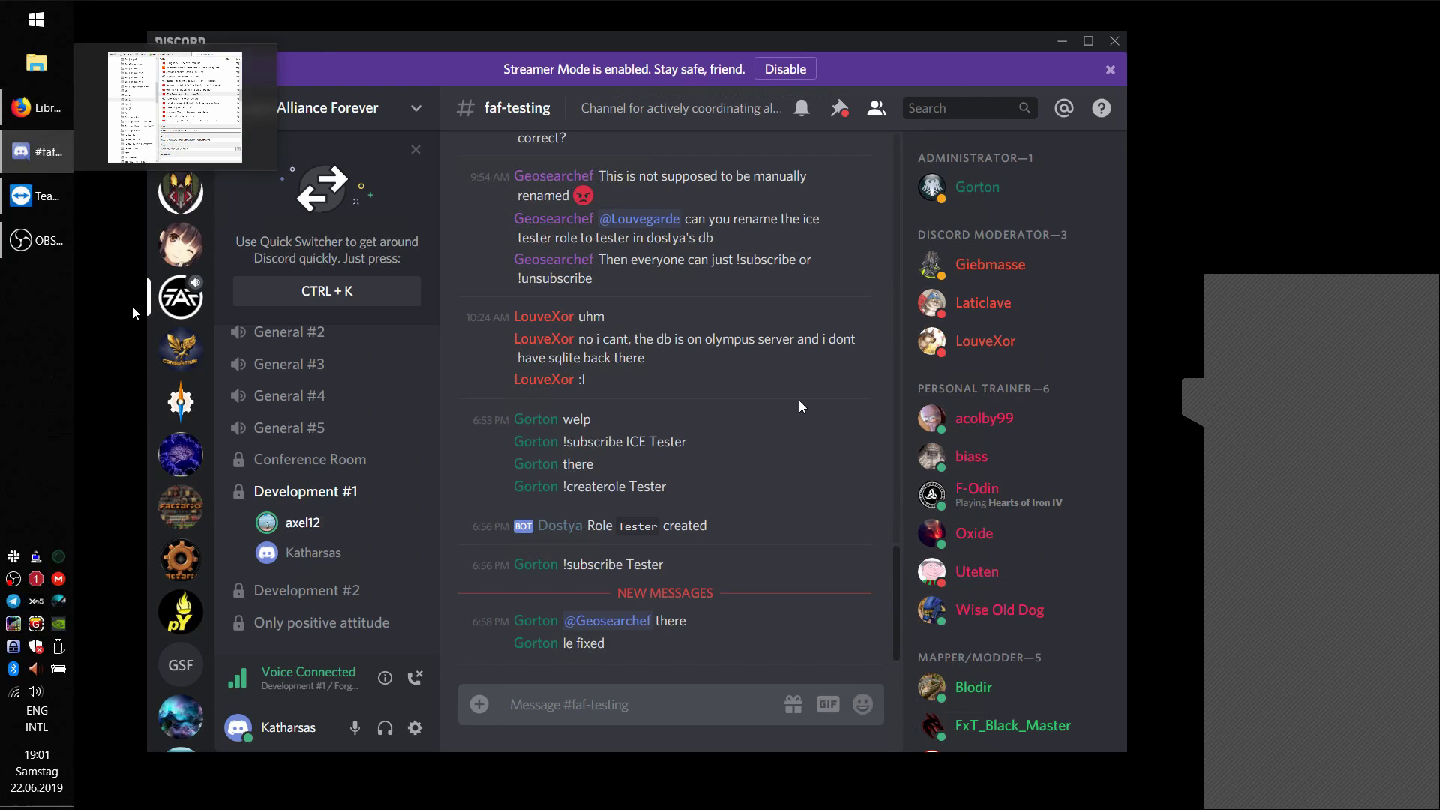
Step: Switch to Firefox in a new window and search the web for "intellj"
click(46, 109)
right_click(41, 107)
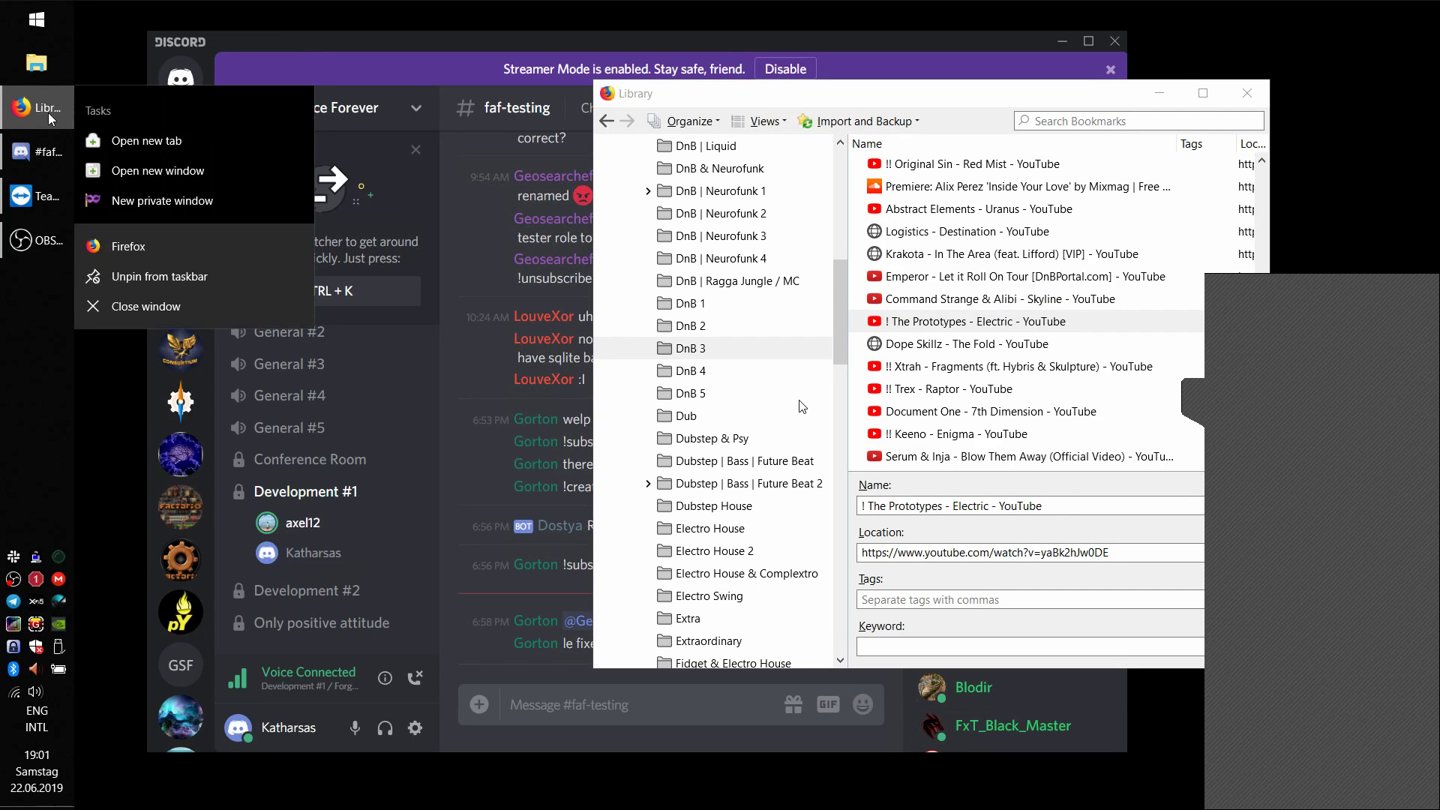
click(114, 173)
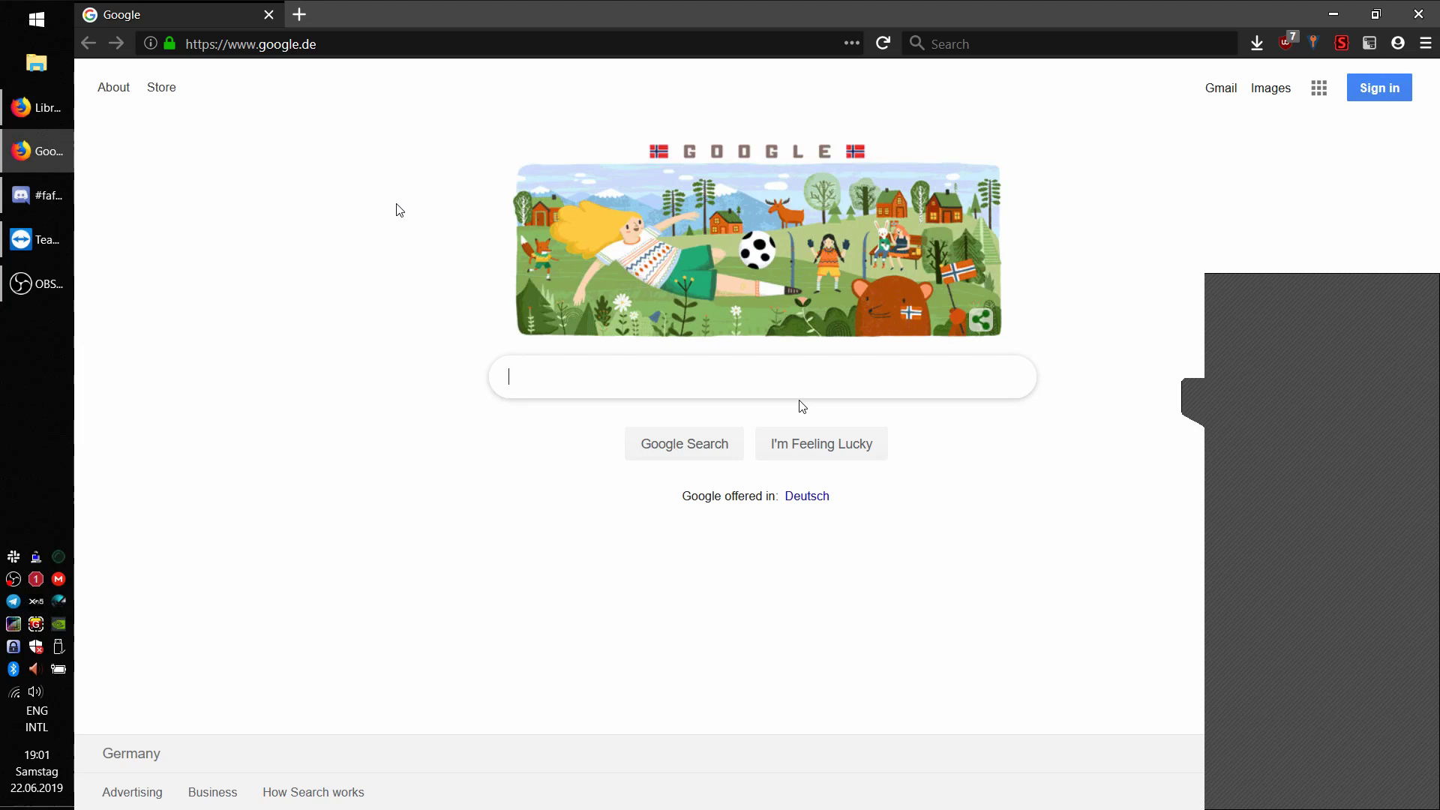
key(XF86AudioLowerVolume)
click(984, 38)
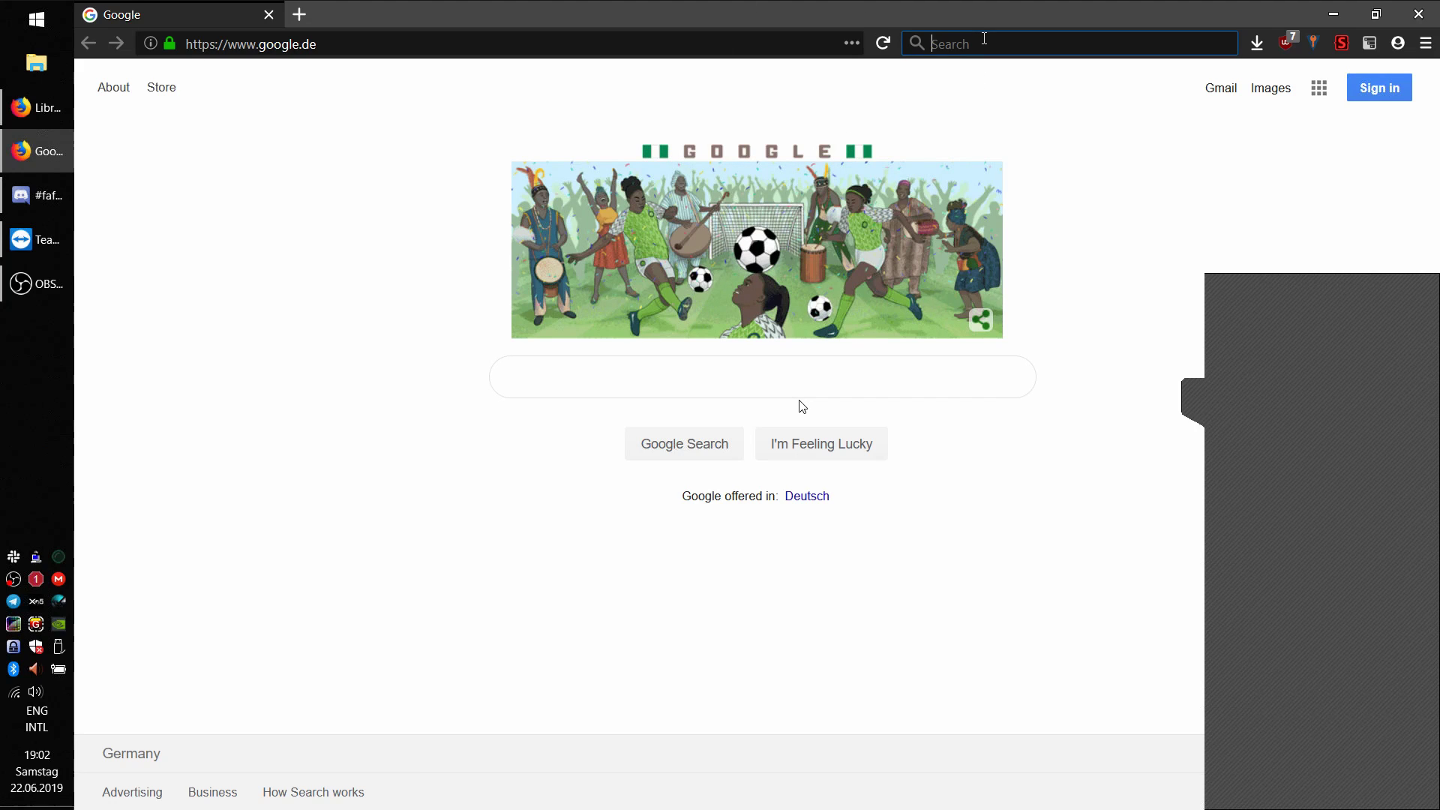
text(intellj)
key(Return)
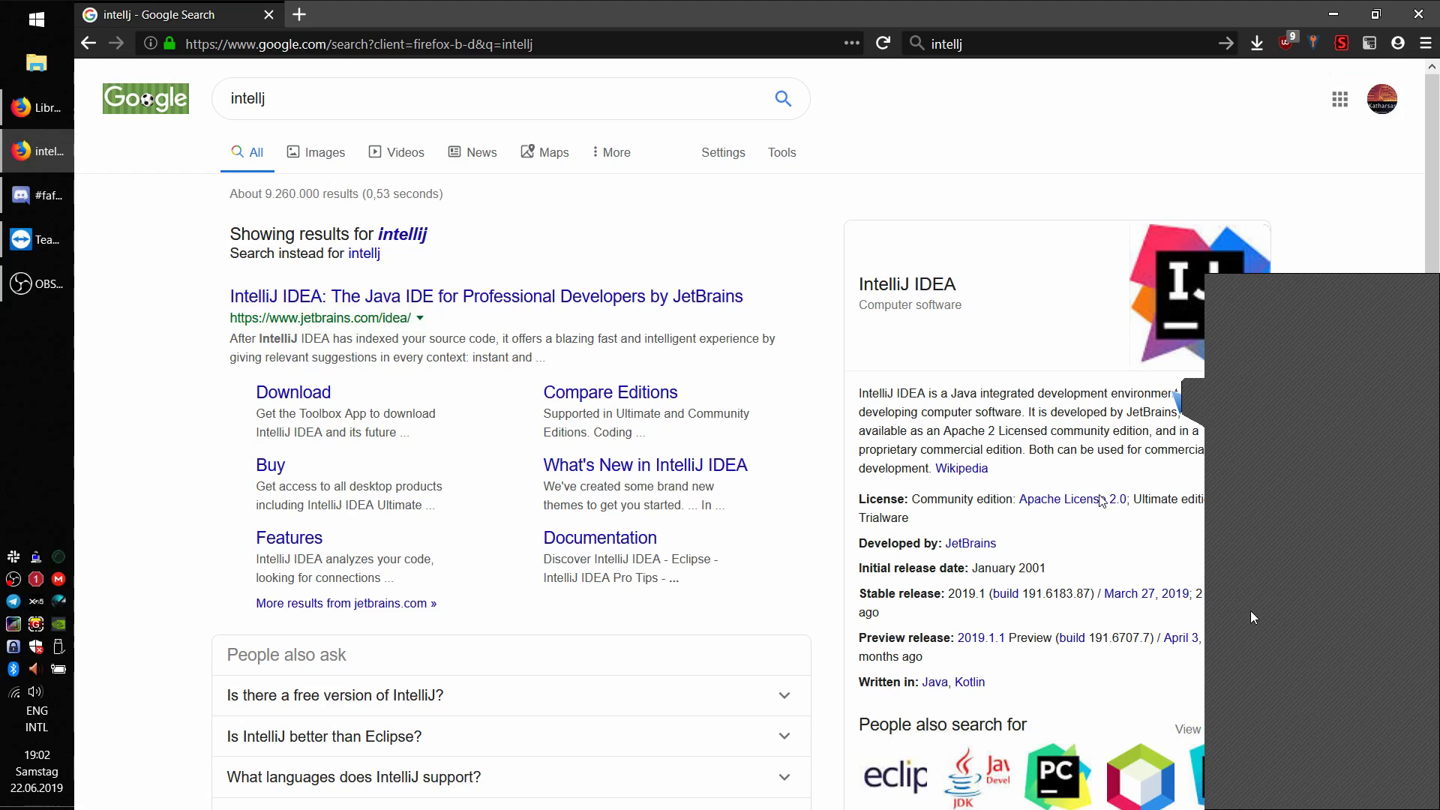
Step: Refine the web search to "intellj community" and open the JetBrains IntelliJ IDEA download page from the results
click(1187, 394)
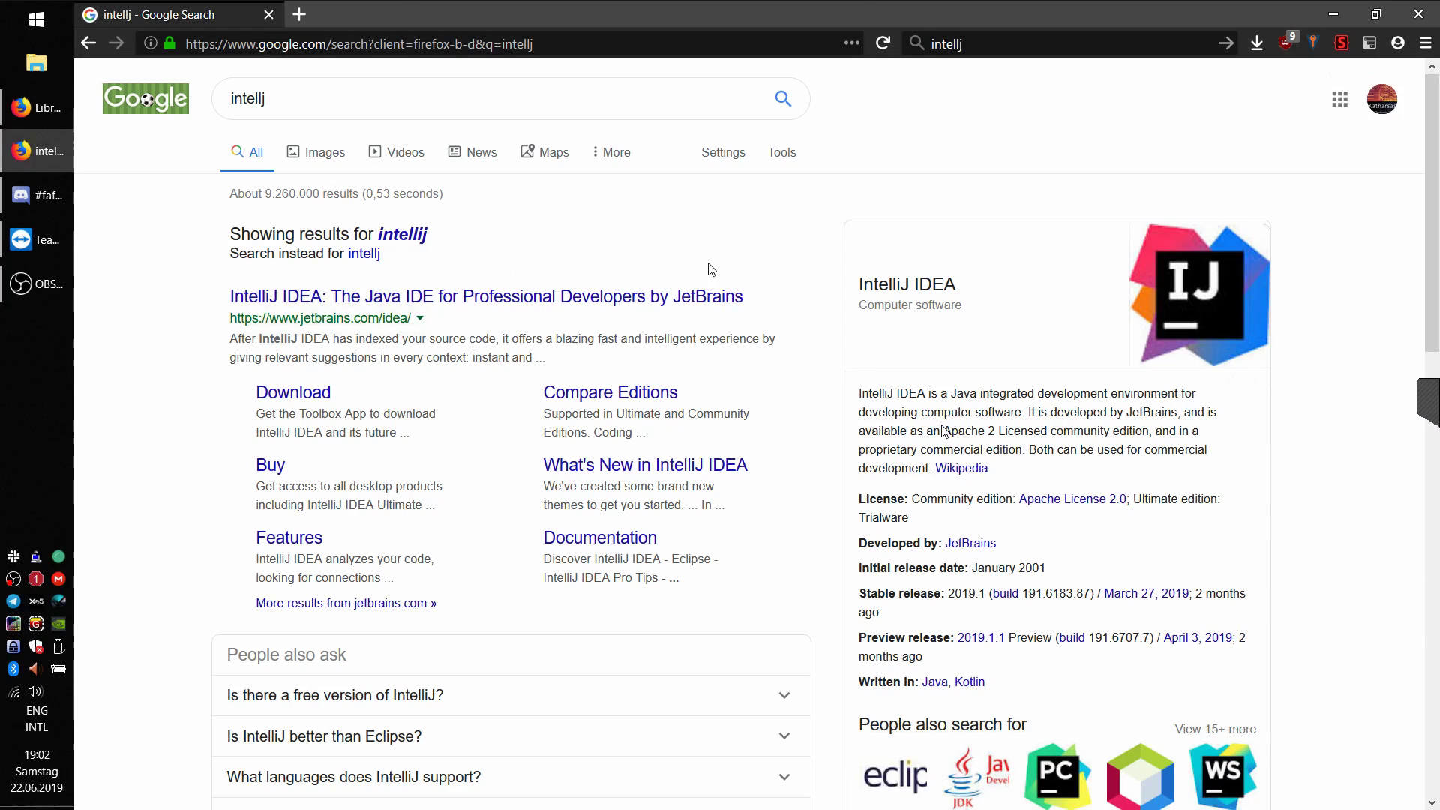
click(393, 100)
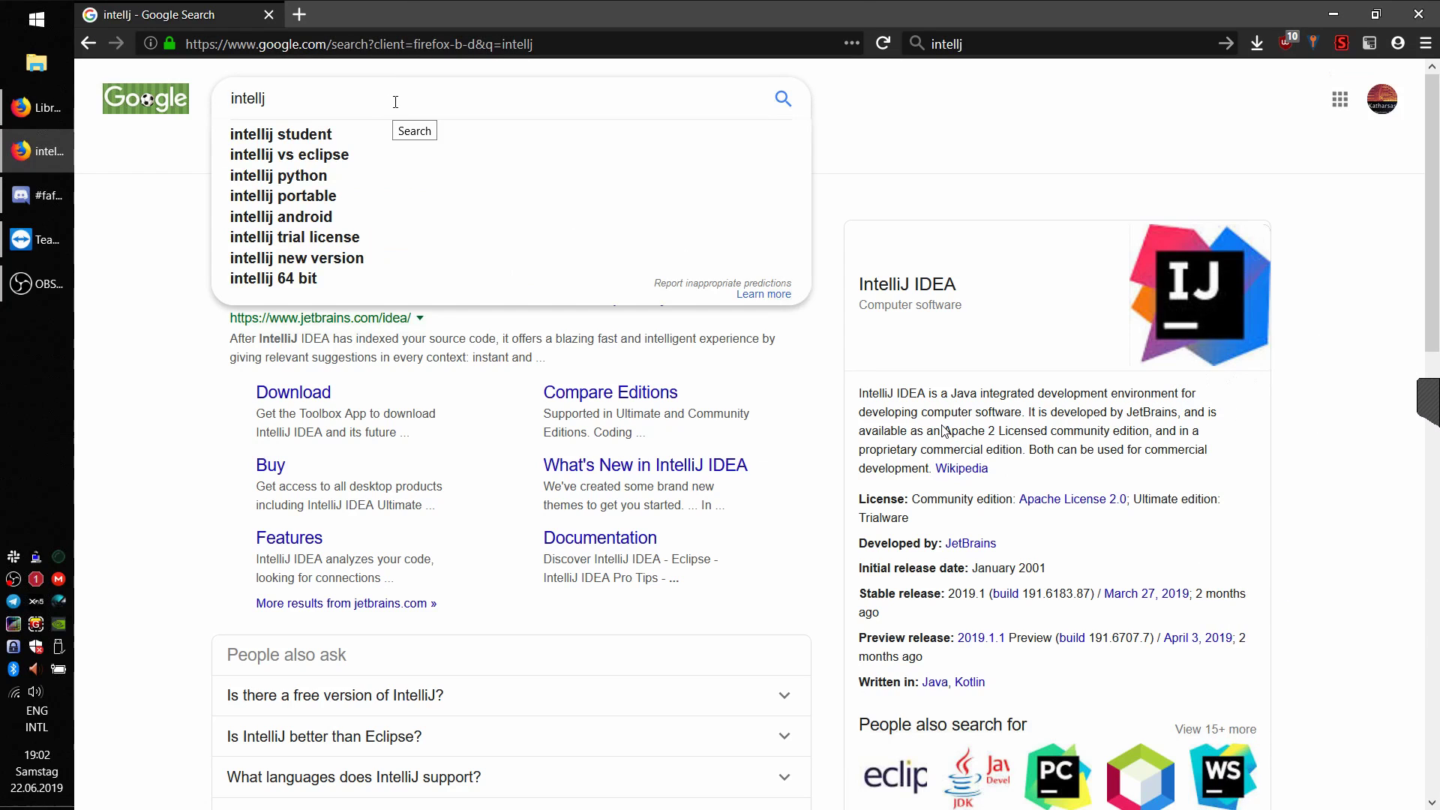
text(comm)
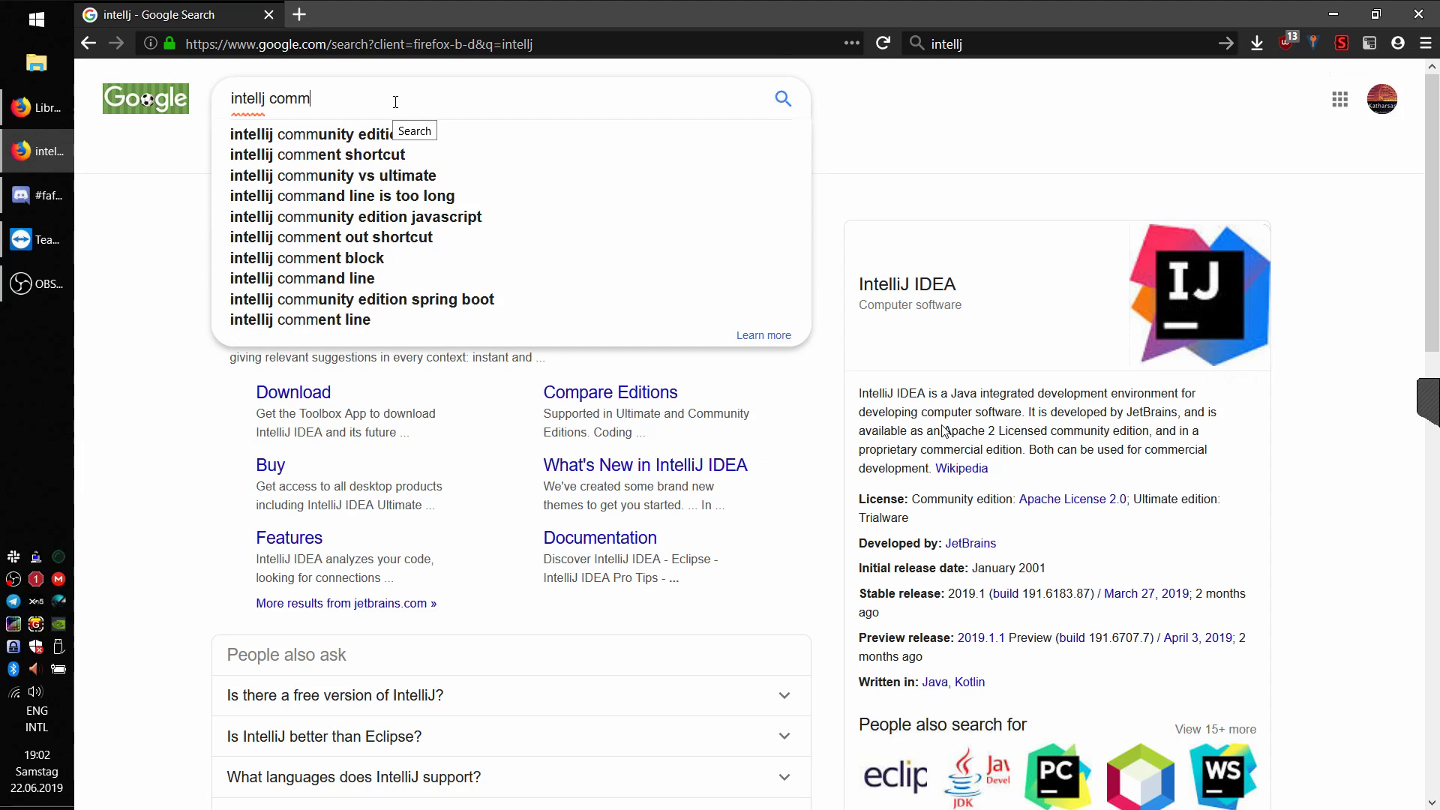
text(unity)
key(Return)
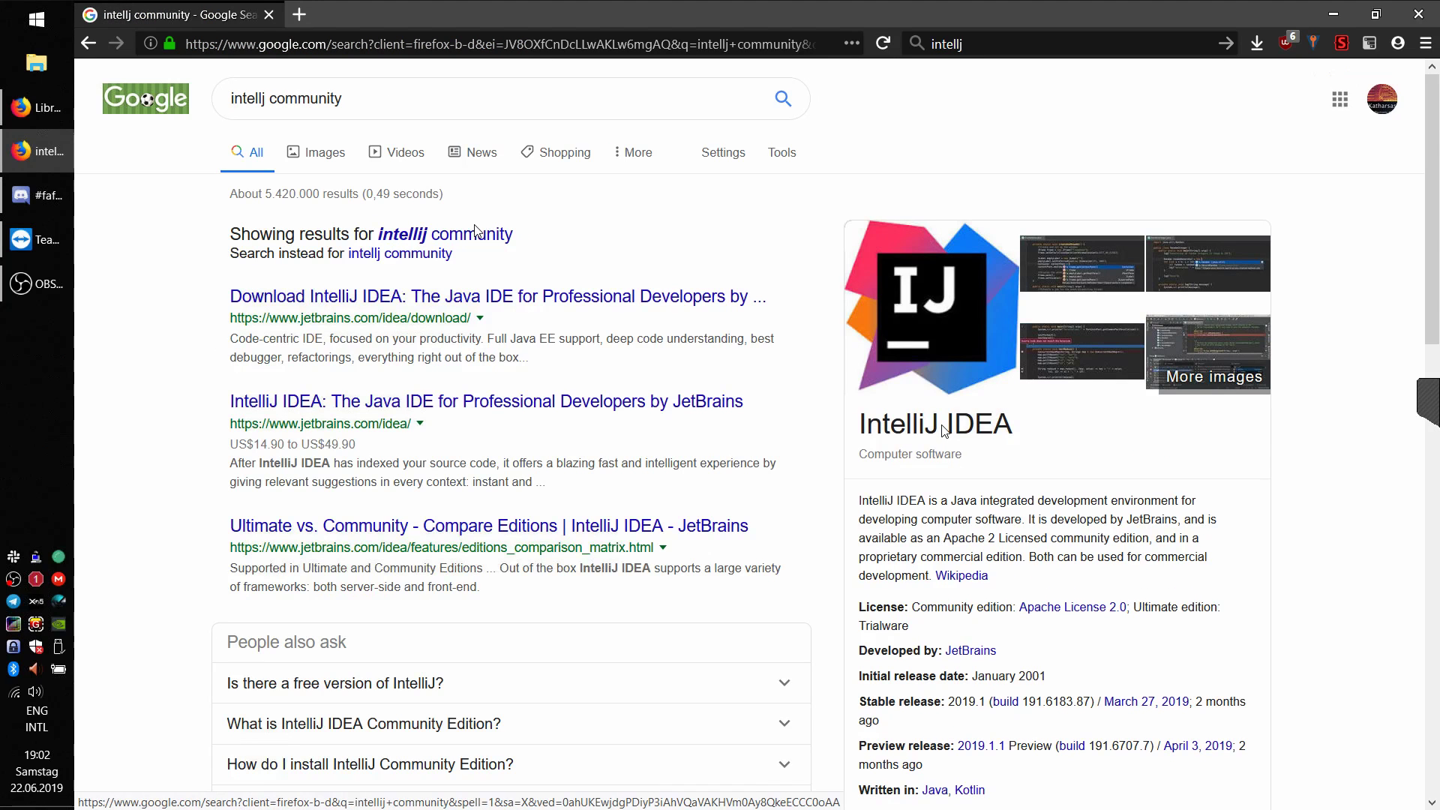
click(532, 300)
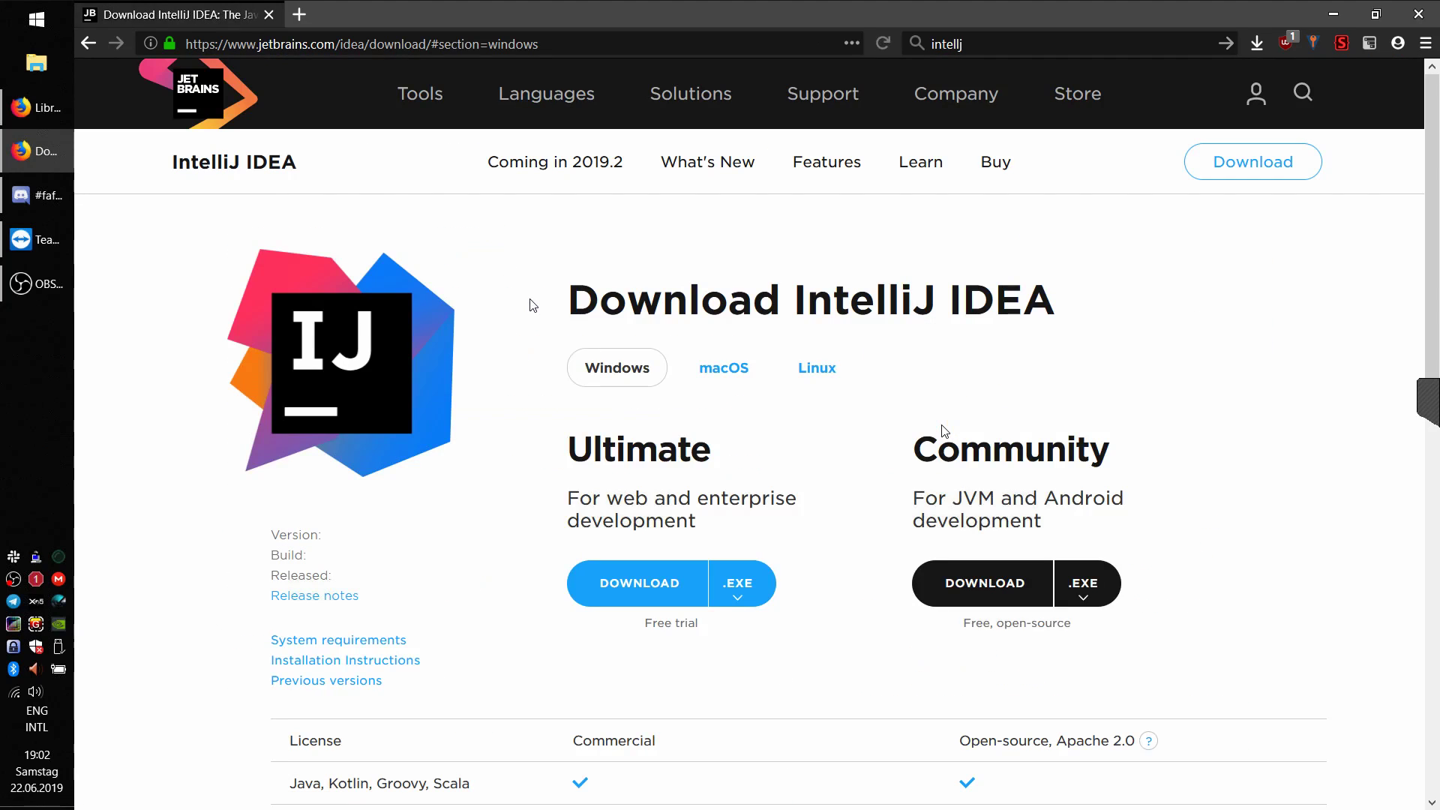
Step: Download the Windows .exe installer of IntelliJ IDEA Community and save the file
scroll(853, 420, down, 2)
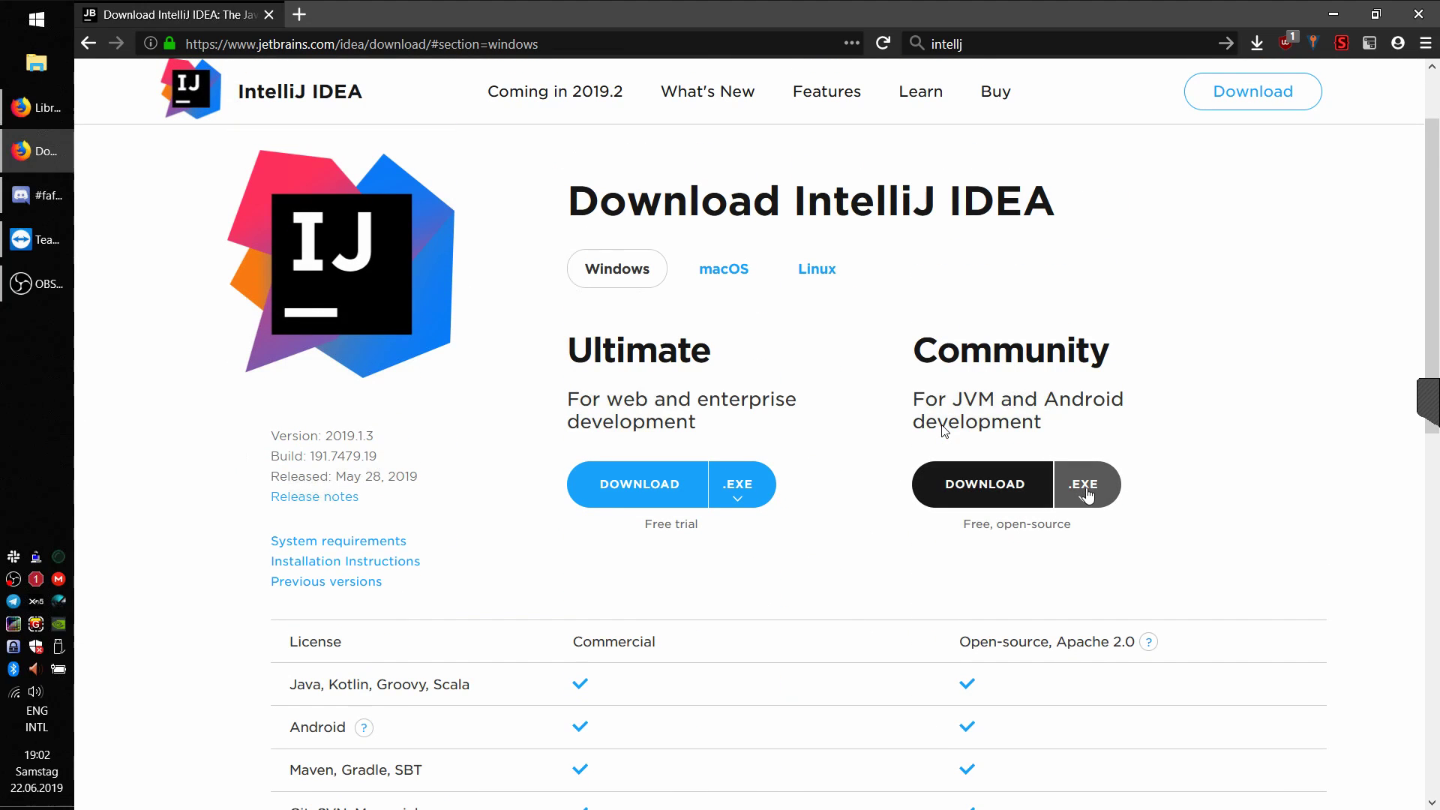
click(1084, 501)
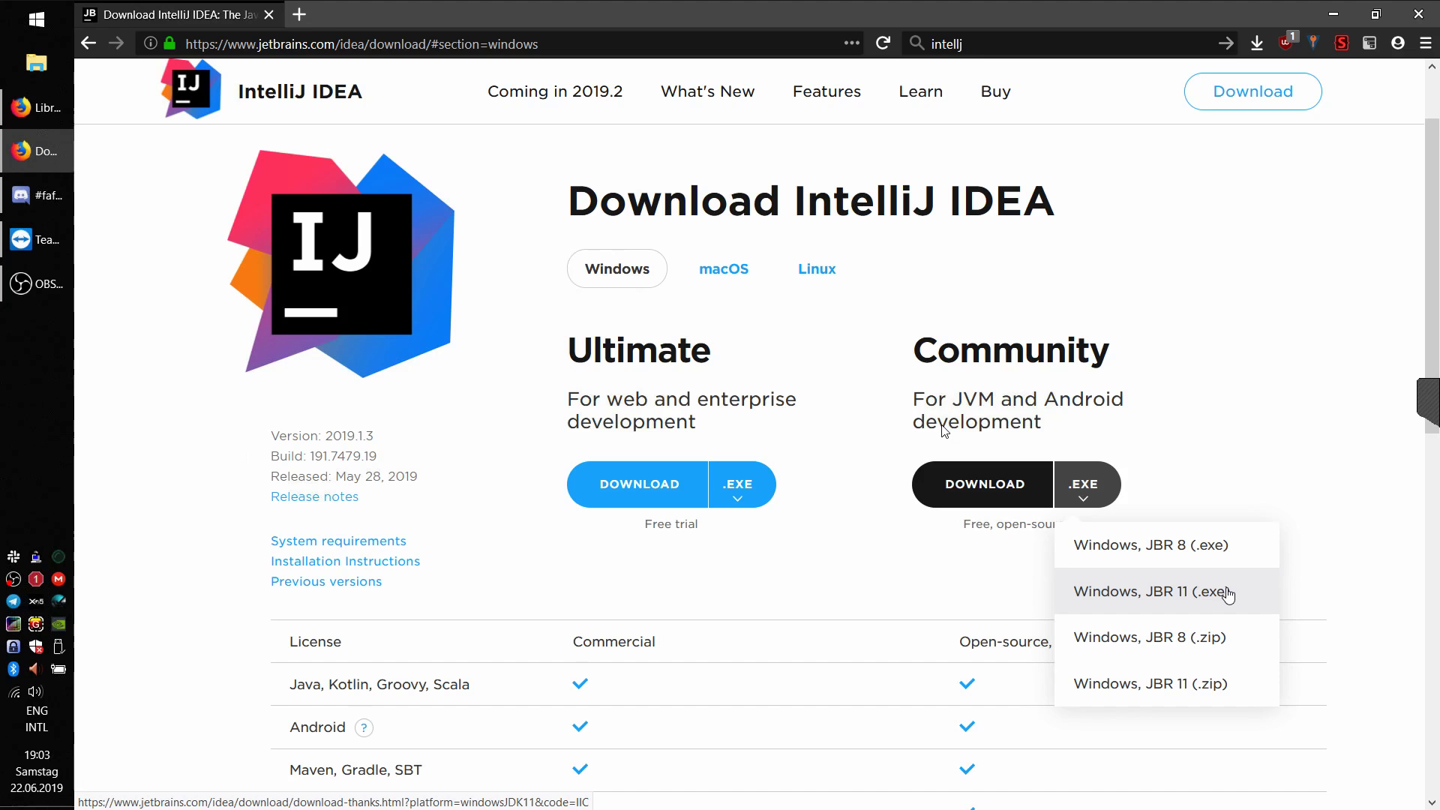
click(974, 491)
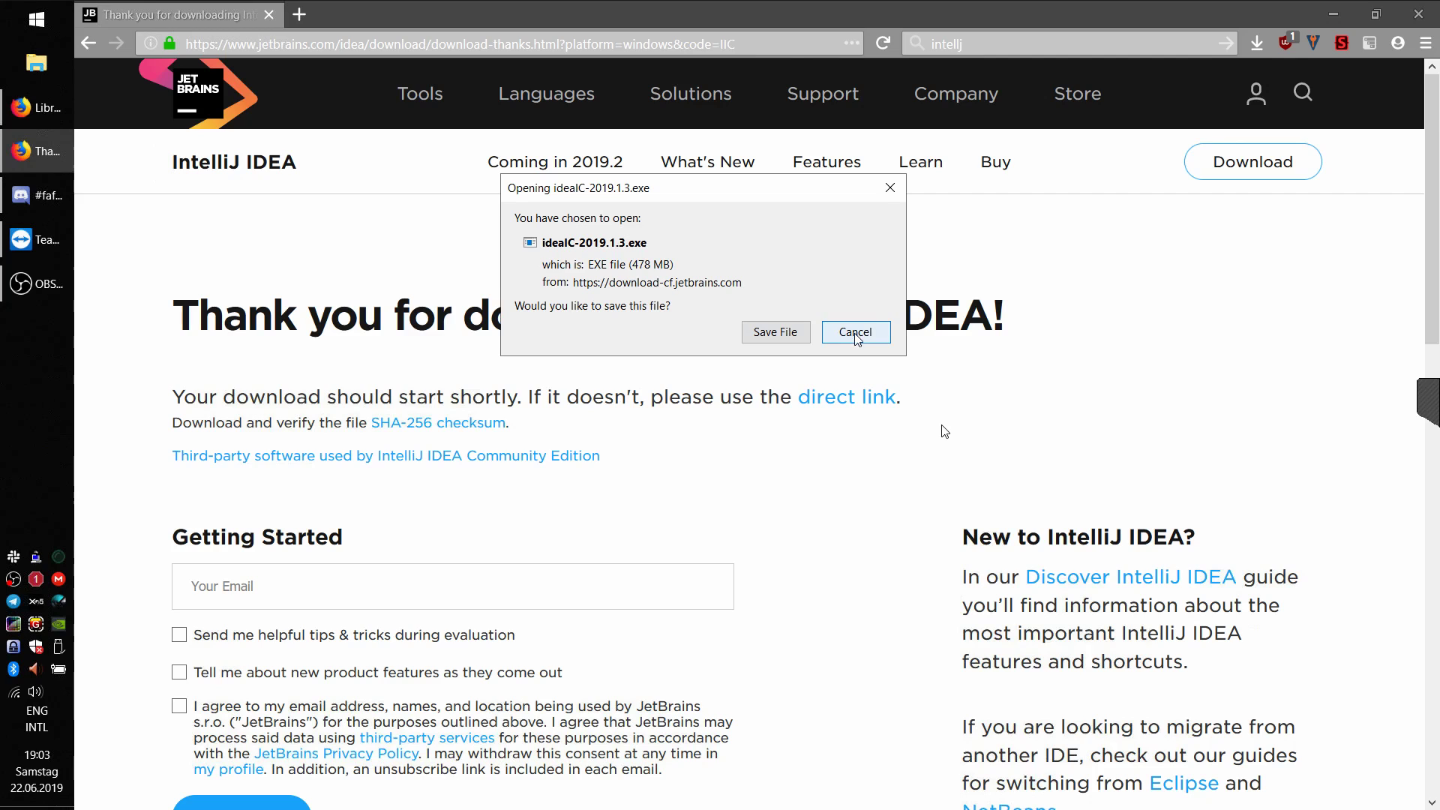
click(776, 331)
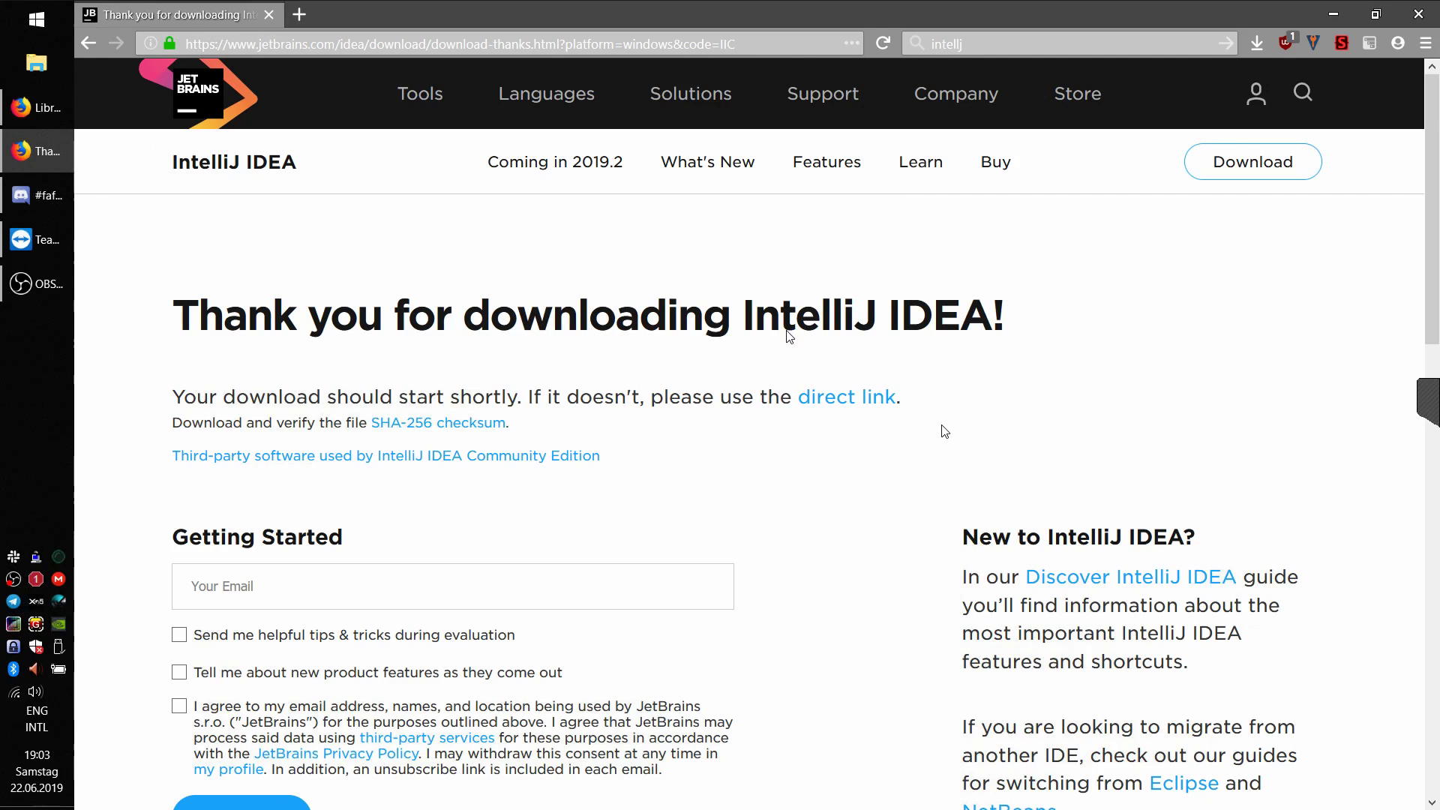
Step: Return to the IntelliJ IDEA download page and check the progress of the installer download
scroll(852, 287, down, 5)
click(1079, 448)
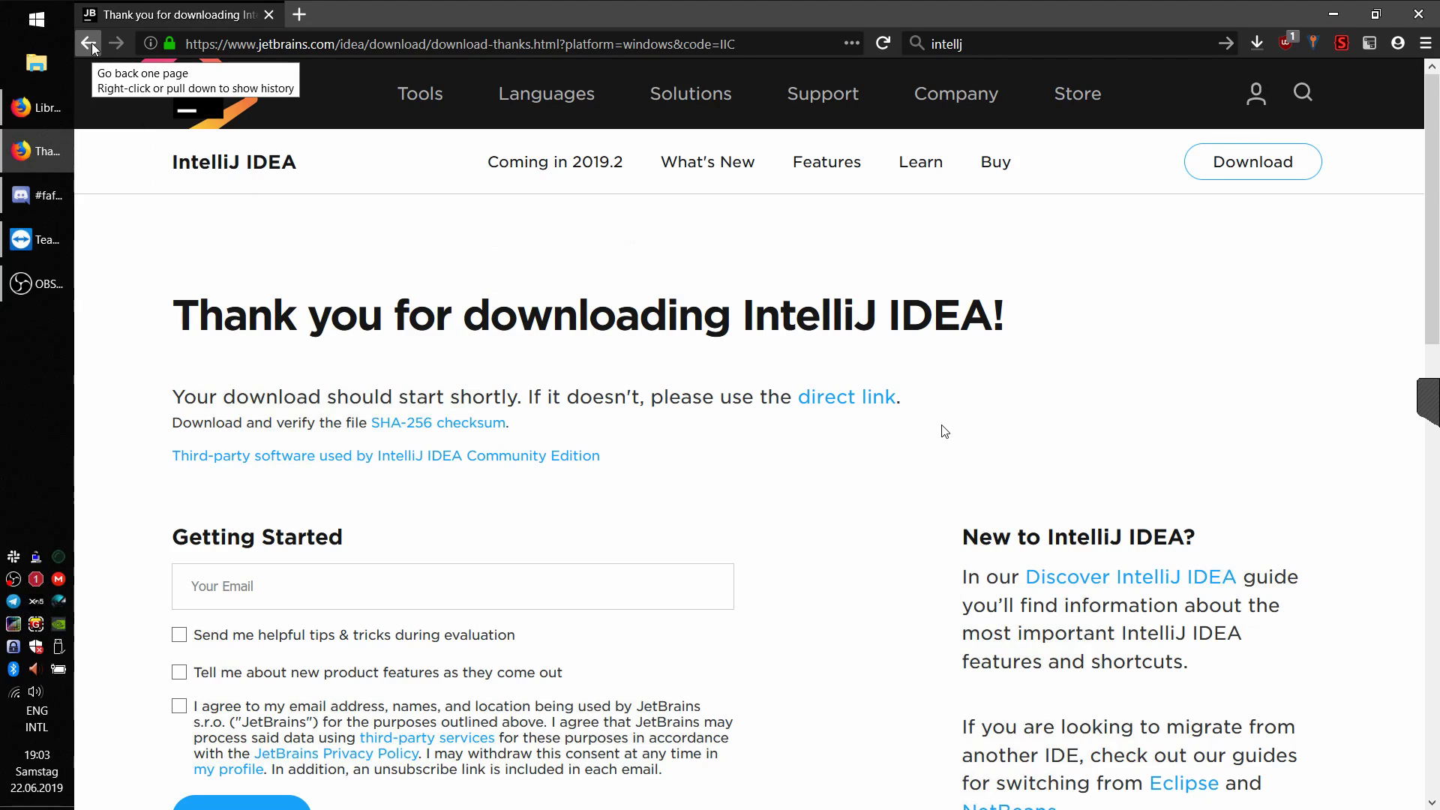
click(91, 45)
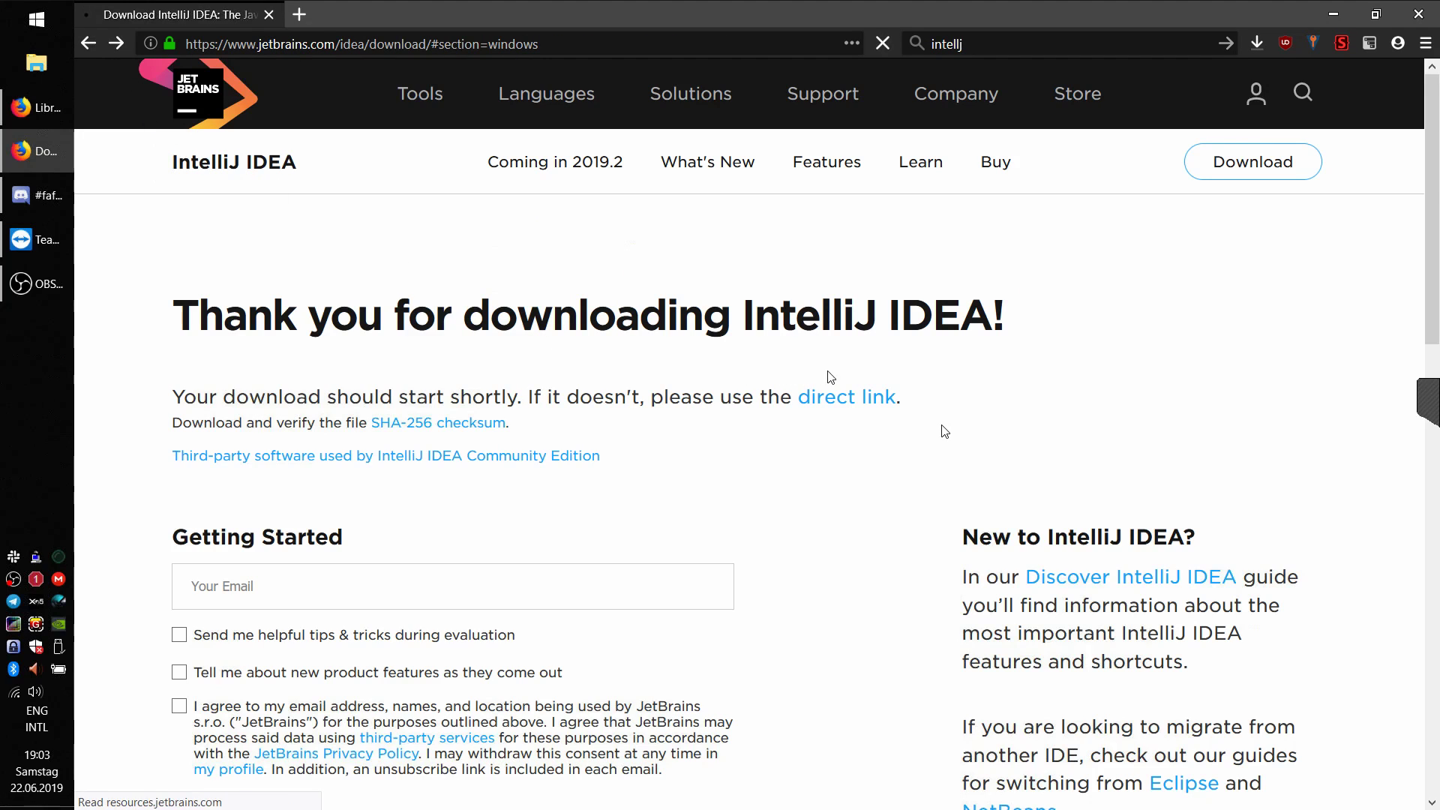
click(997, 497)
click(1260, 42)
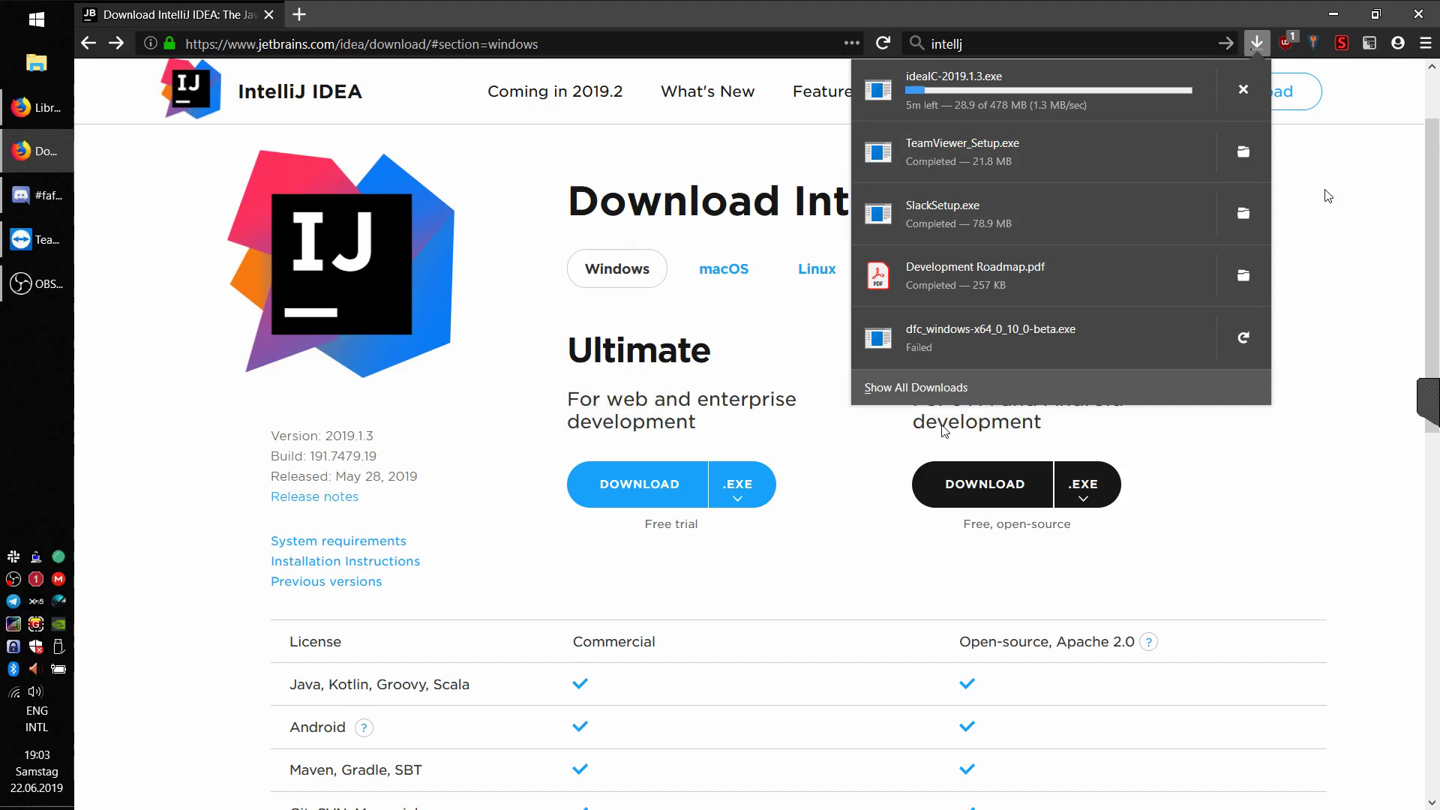
click(1350, 213)
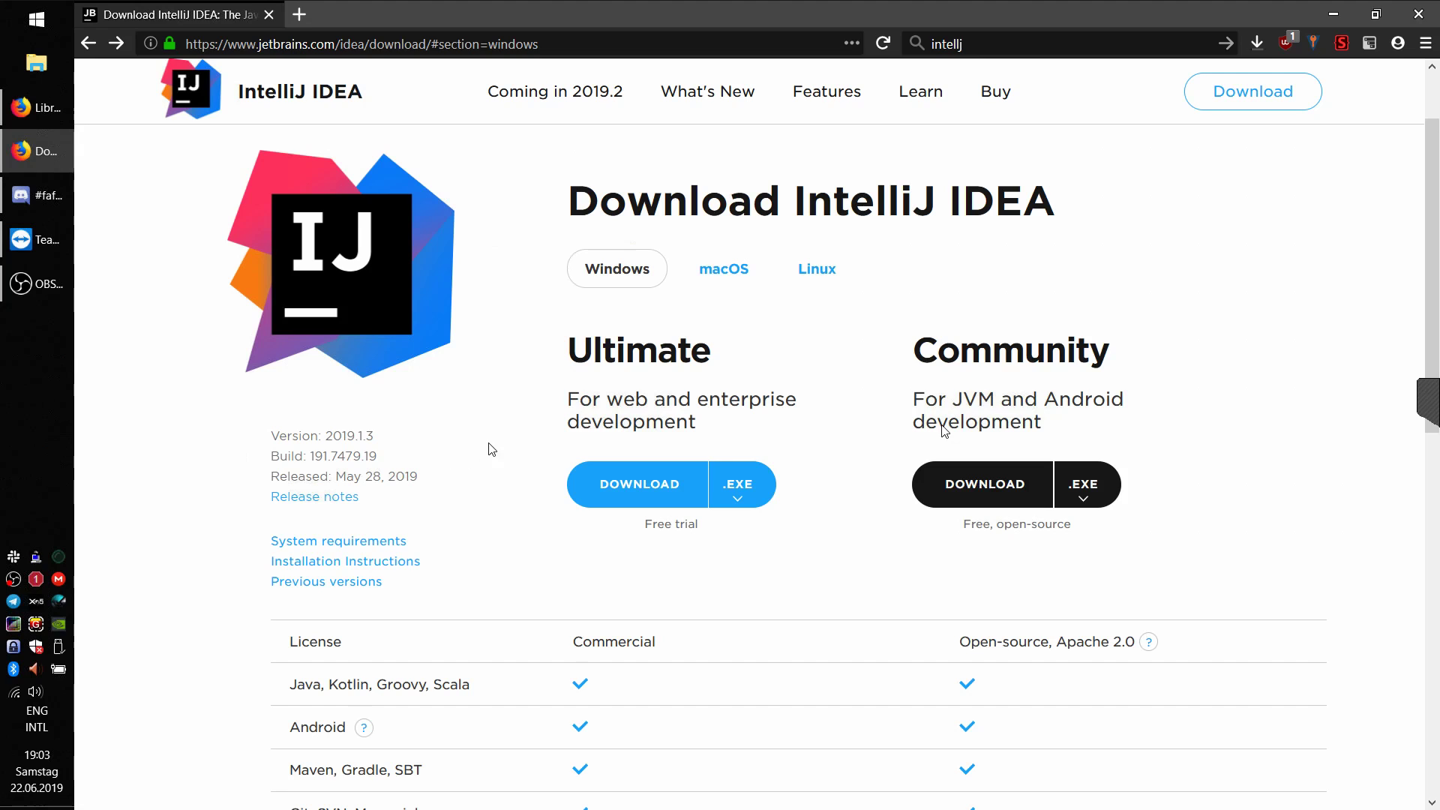
Step: Launch Oracle VM VirtualBox, dismiss the new-version notice and reposition the manager window over the browser
key(super)
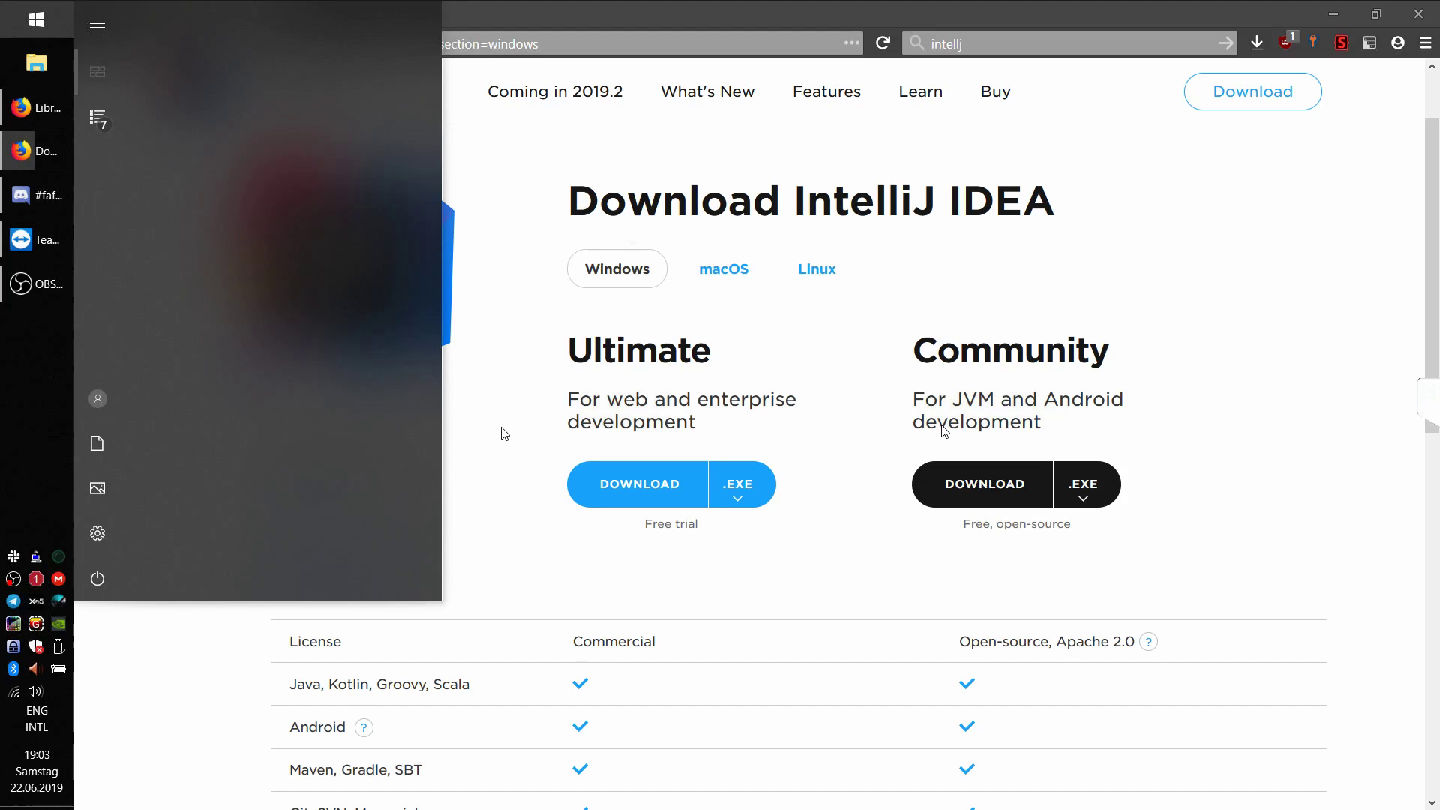
text(virtual)
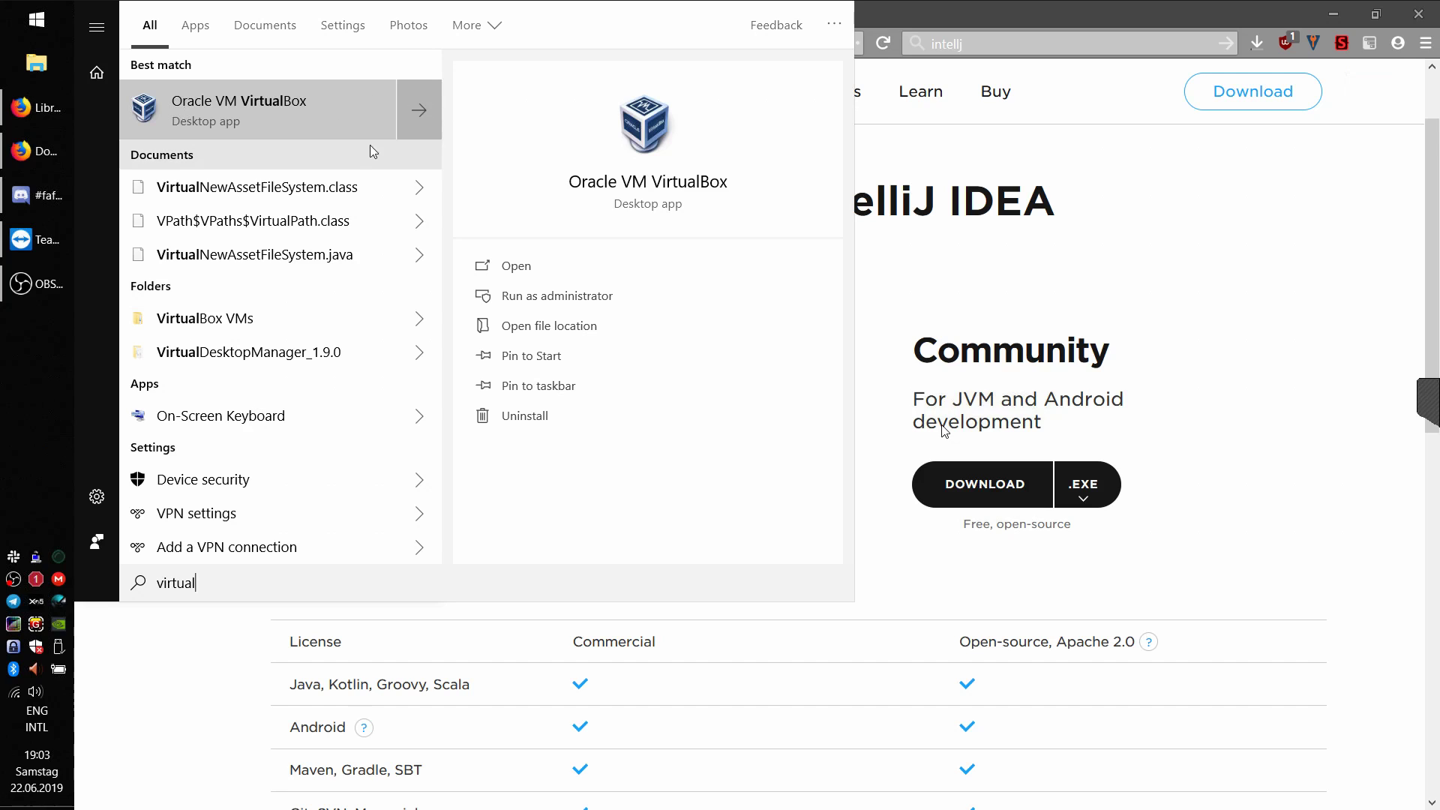
click(290, 111)
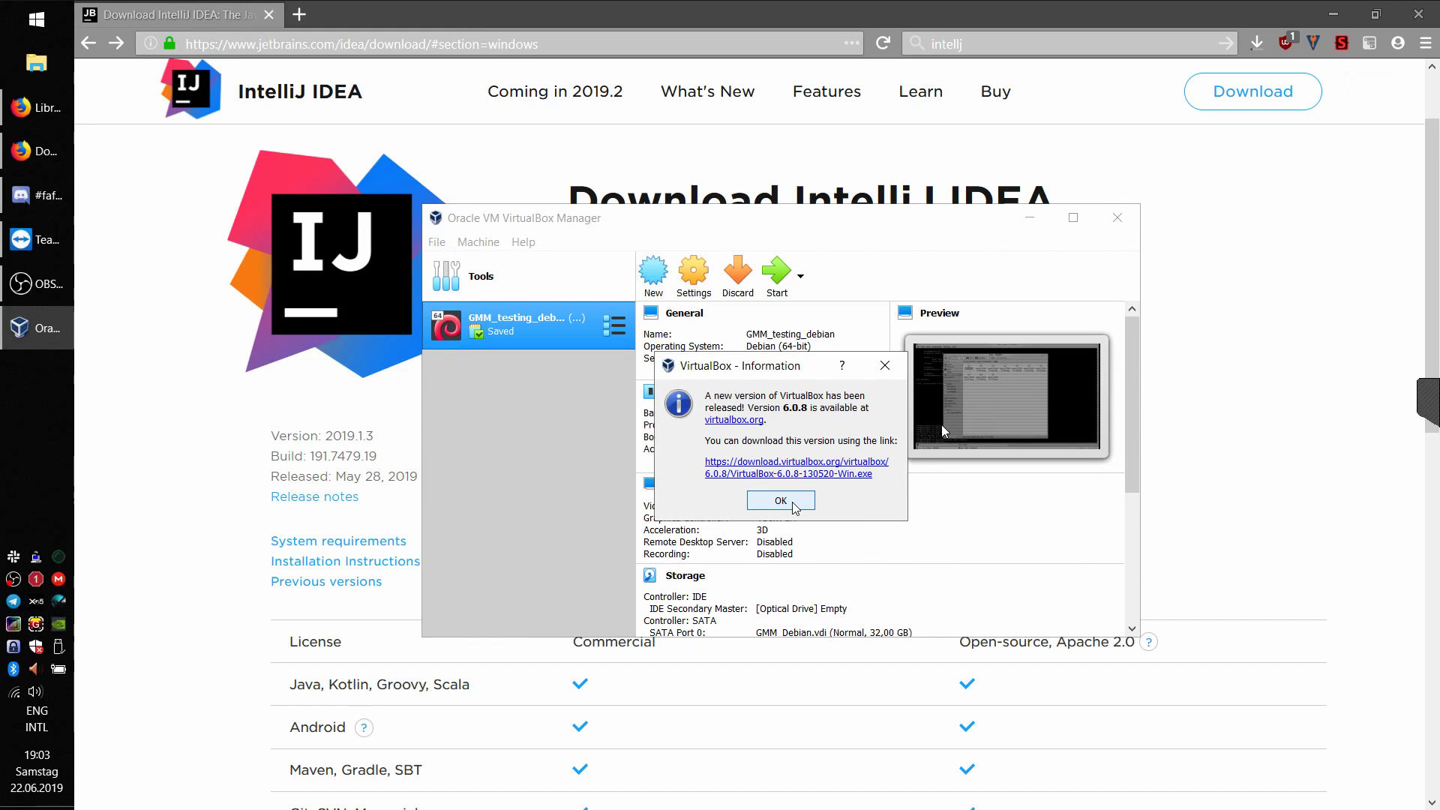
click(781, 500)
mouse_move(836, 225)
mouse_down()
mouse_move(739, 241)
mouse_move(857, 231)
mouse_up()
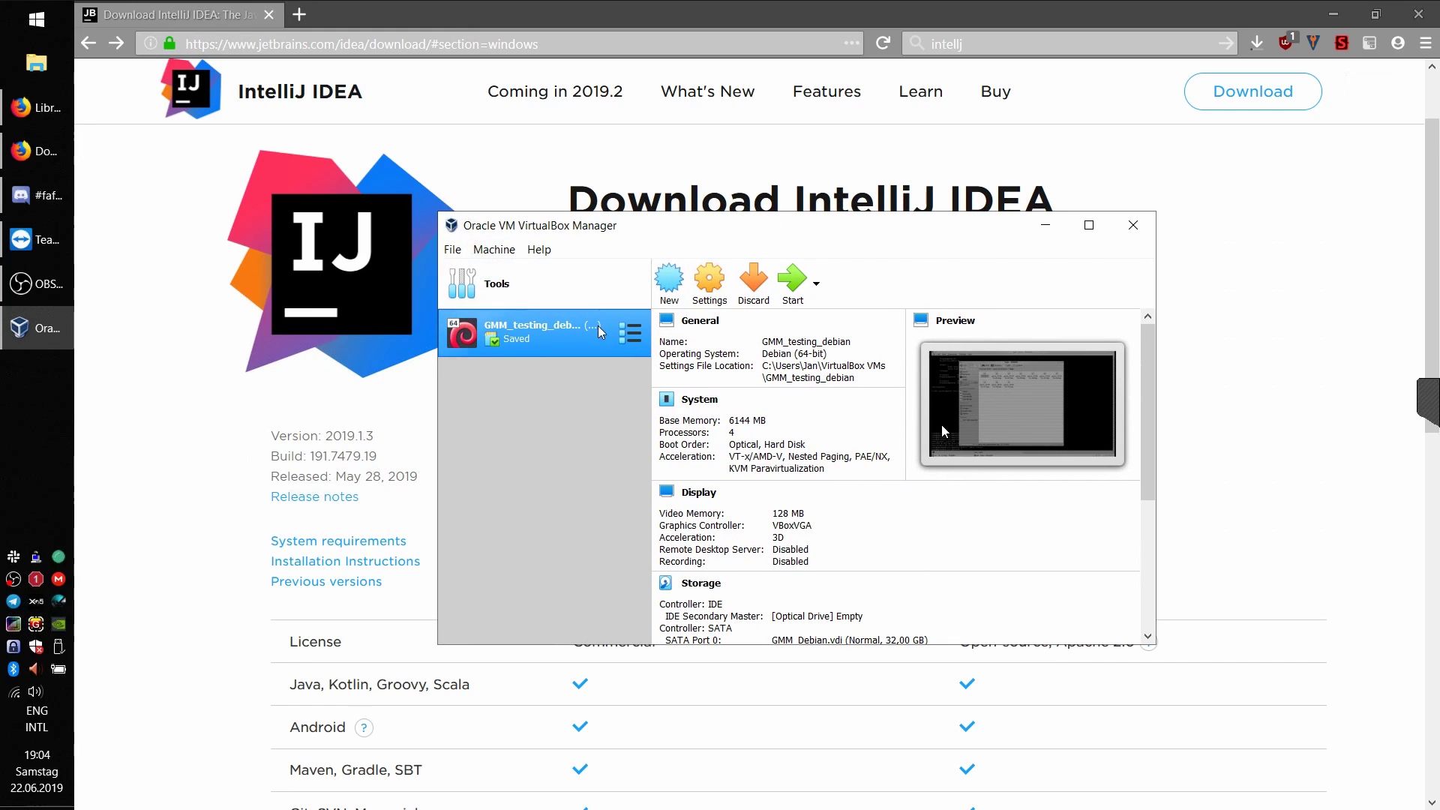
drag(871, 231, 841, 258)
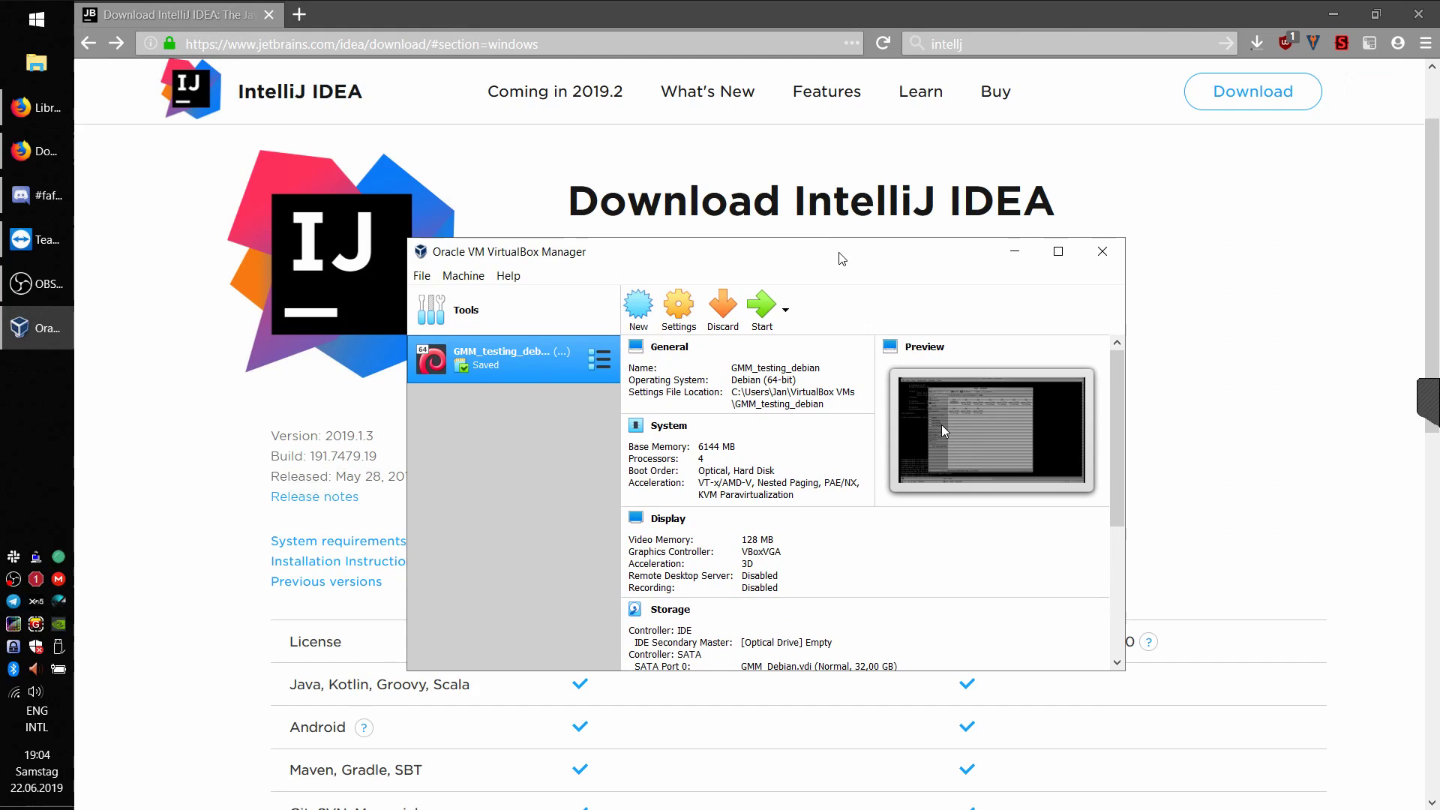
Step: Search the Downloads folder in File Explorer for "ubuntu" and for "linux", and close the window
click(43, 74)
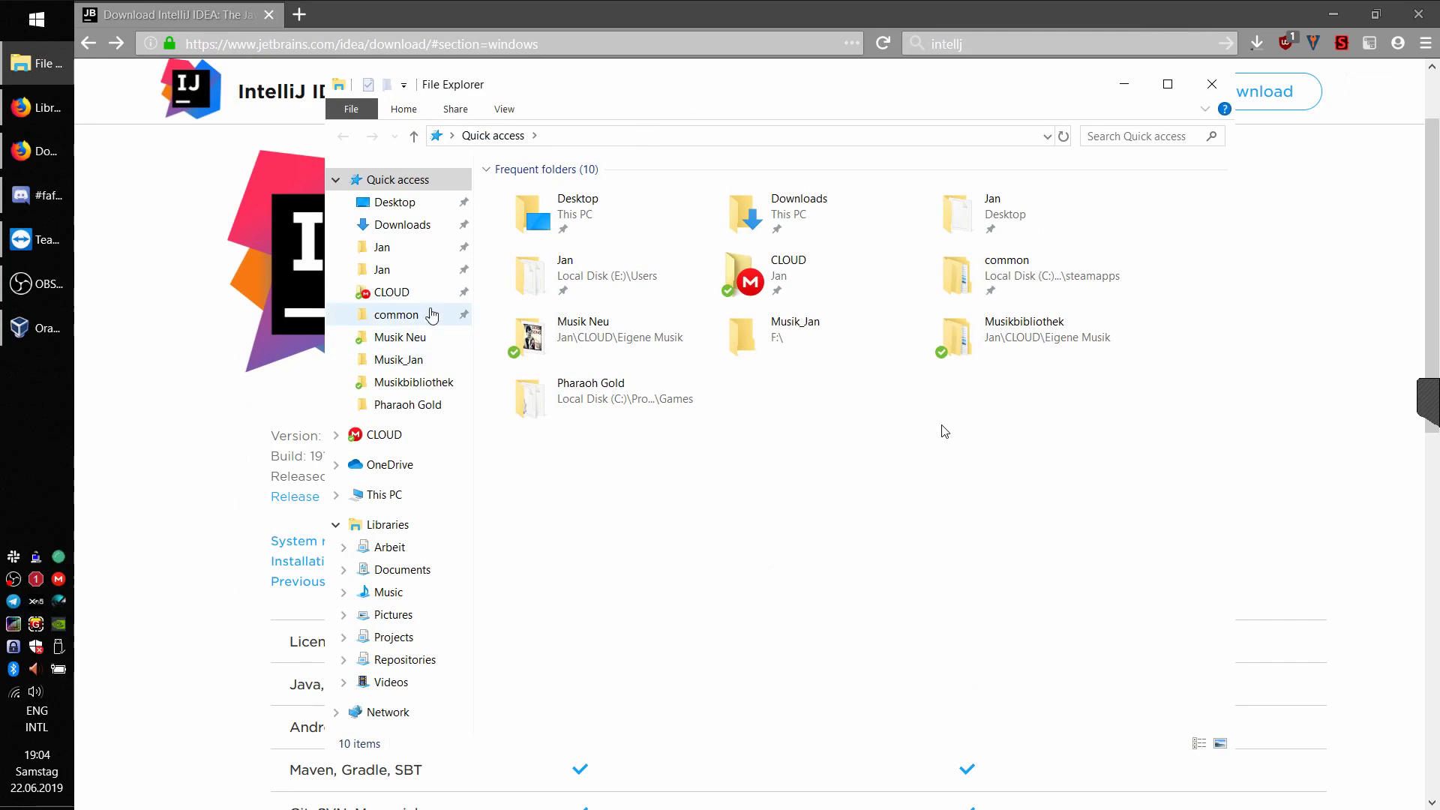
click(403, 225)
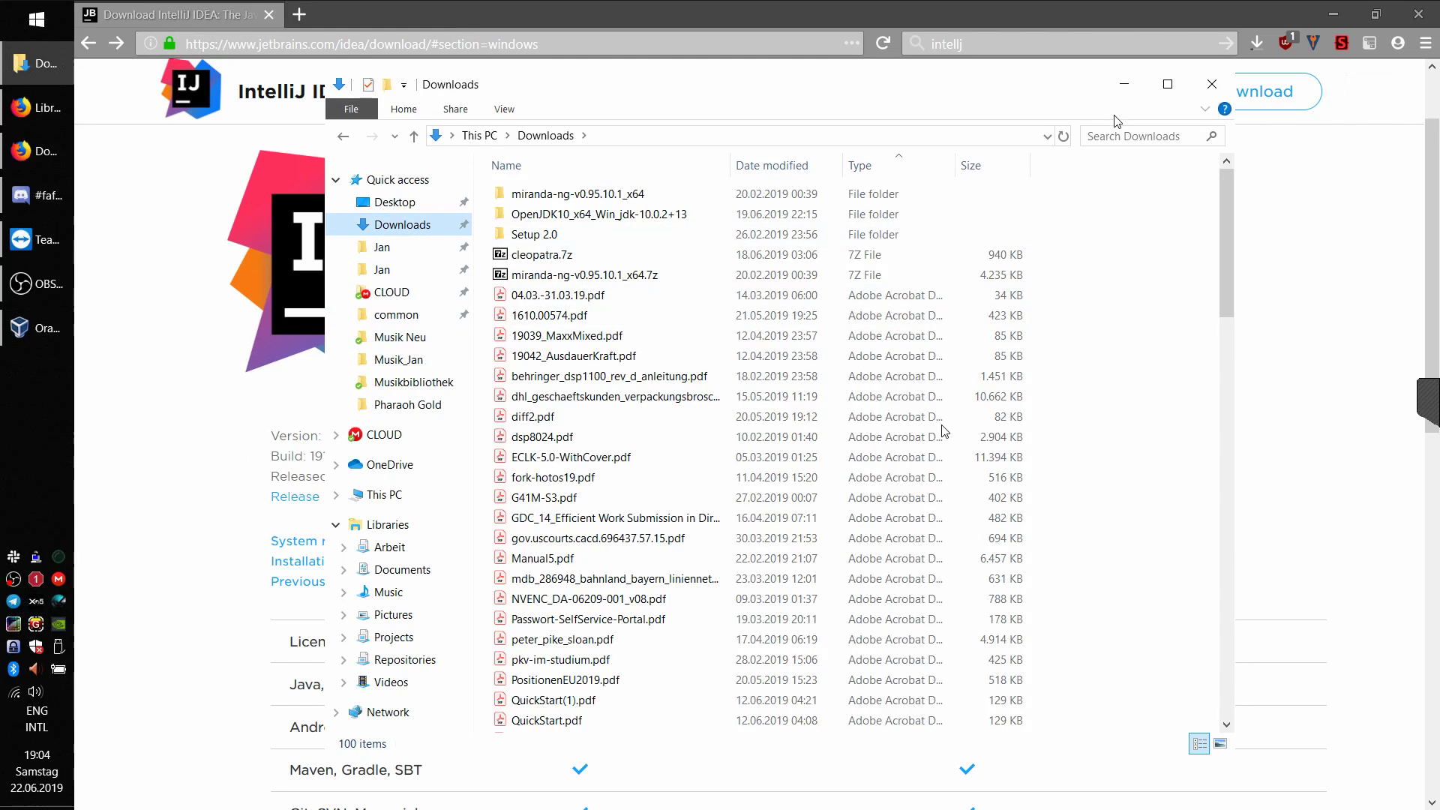
click(1149, 137)
text(ubuntu)
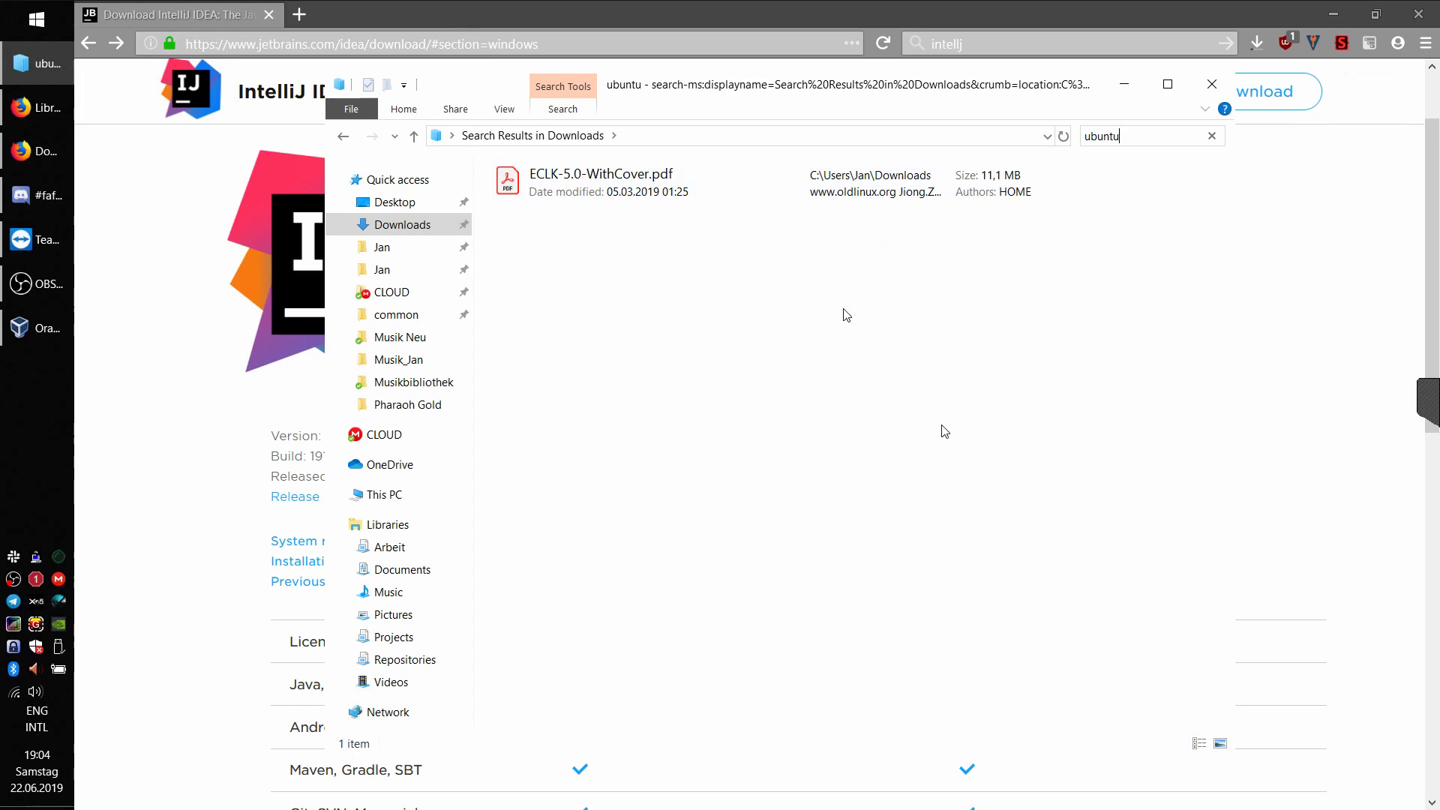
click(1125, 136)
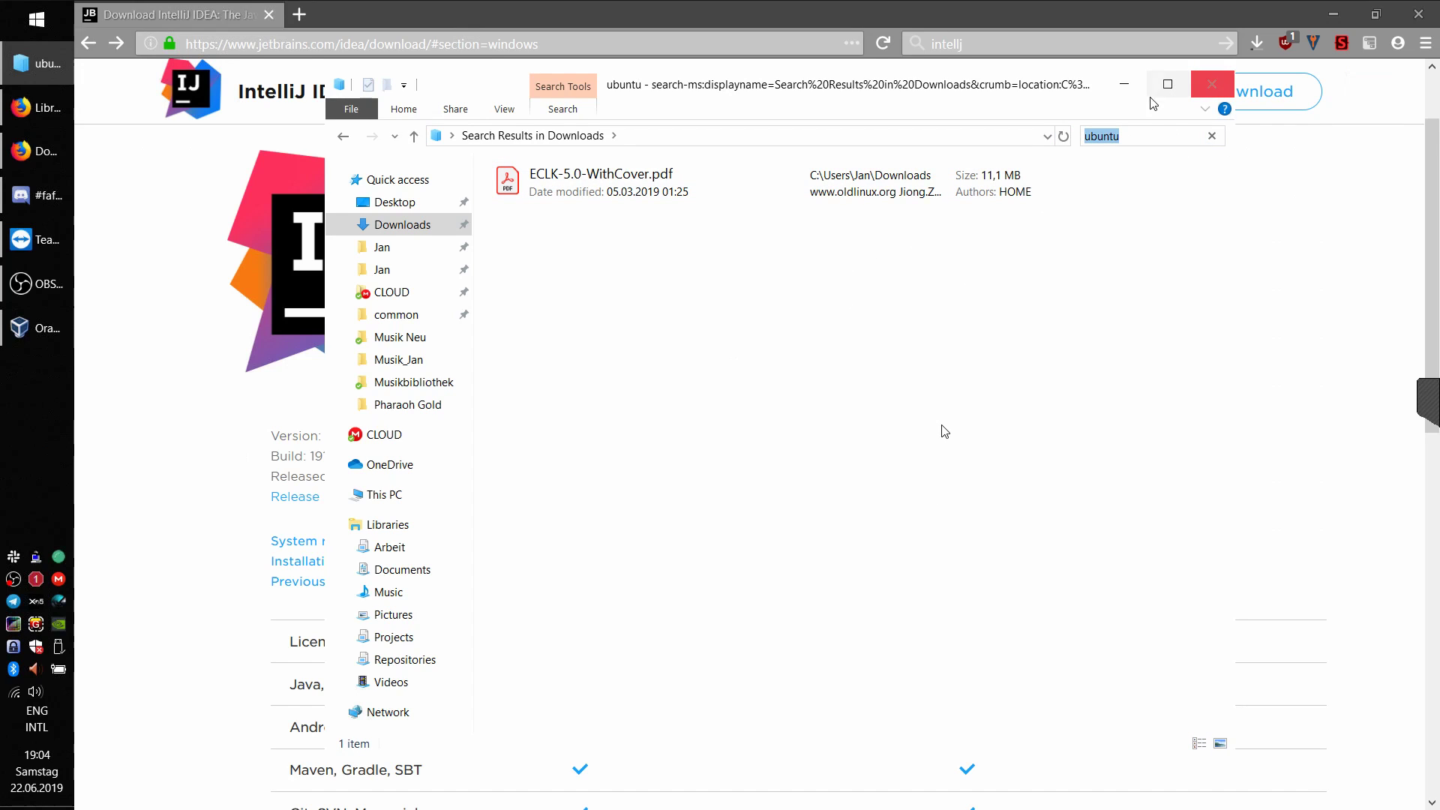
text(linux)
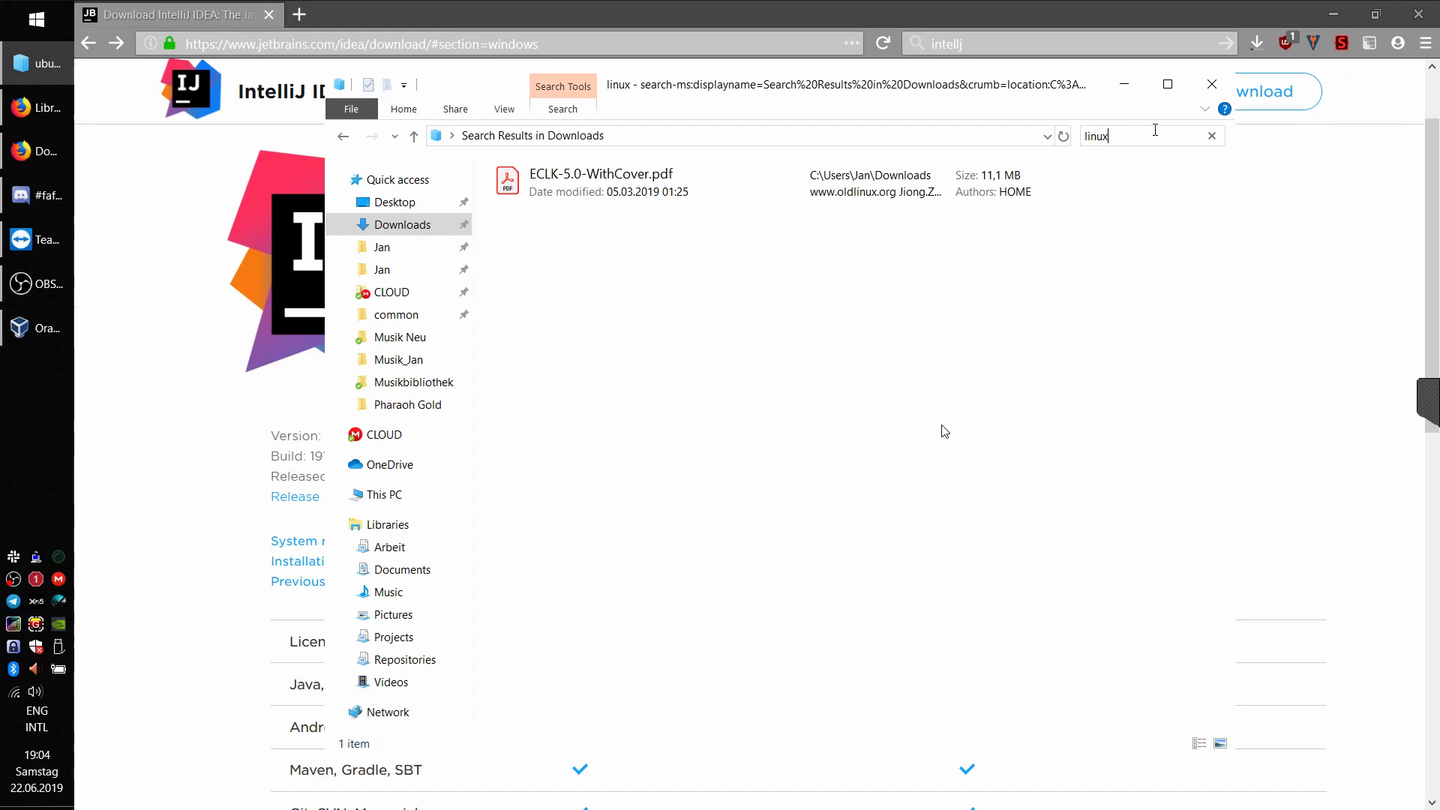
click(1213, 90)
Step: Back in Firefox, search the web for "ubuntu image" and open the Download Ubuntu Desktop page
click(687, 6)
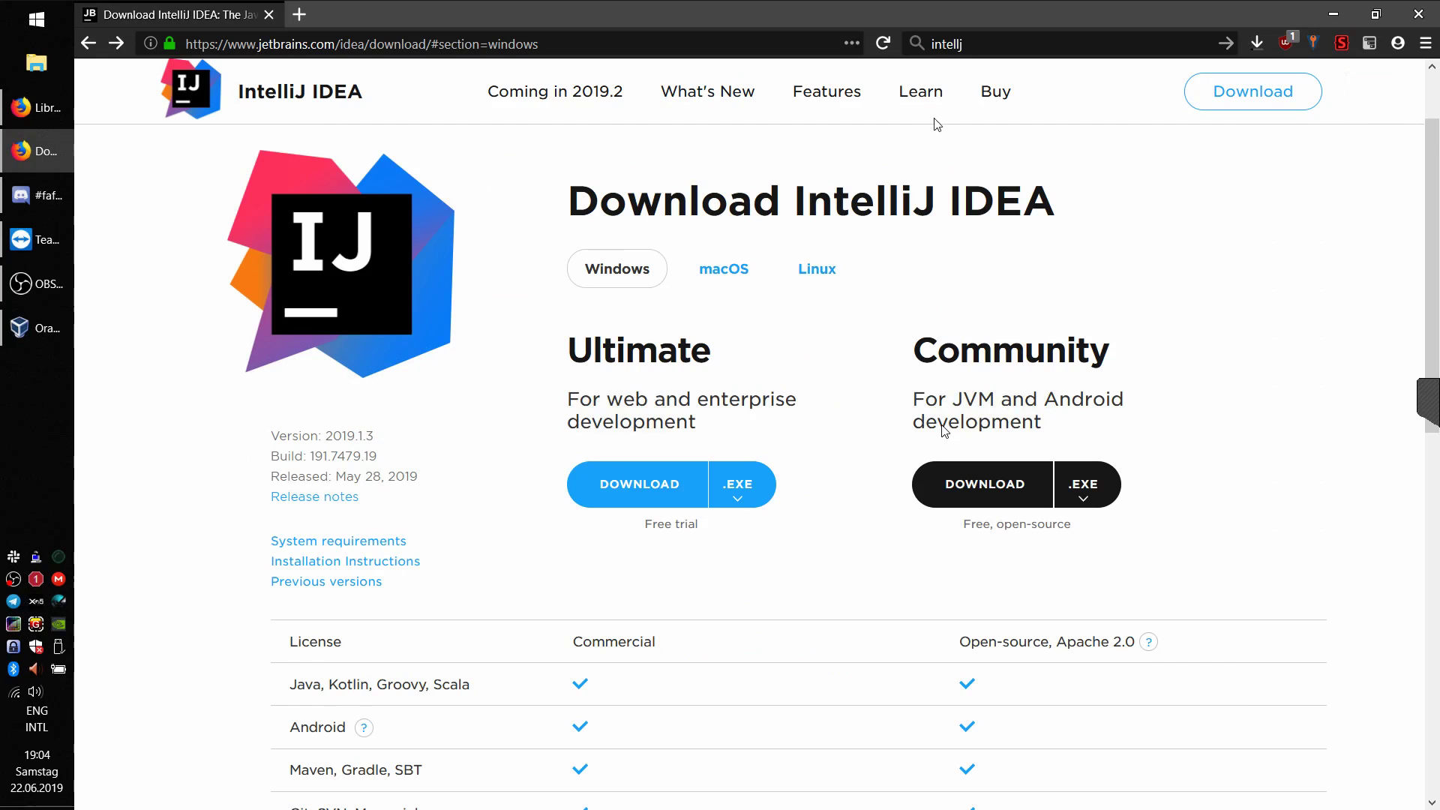
click(1015, 48)
text(u)
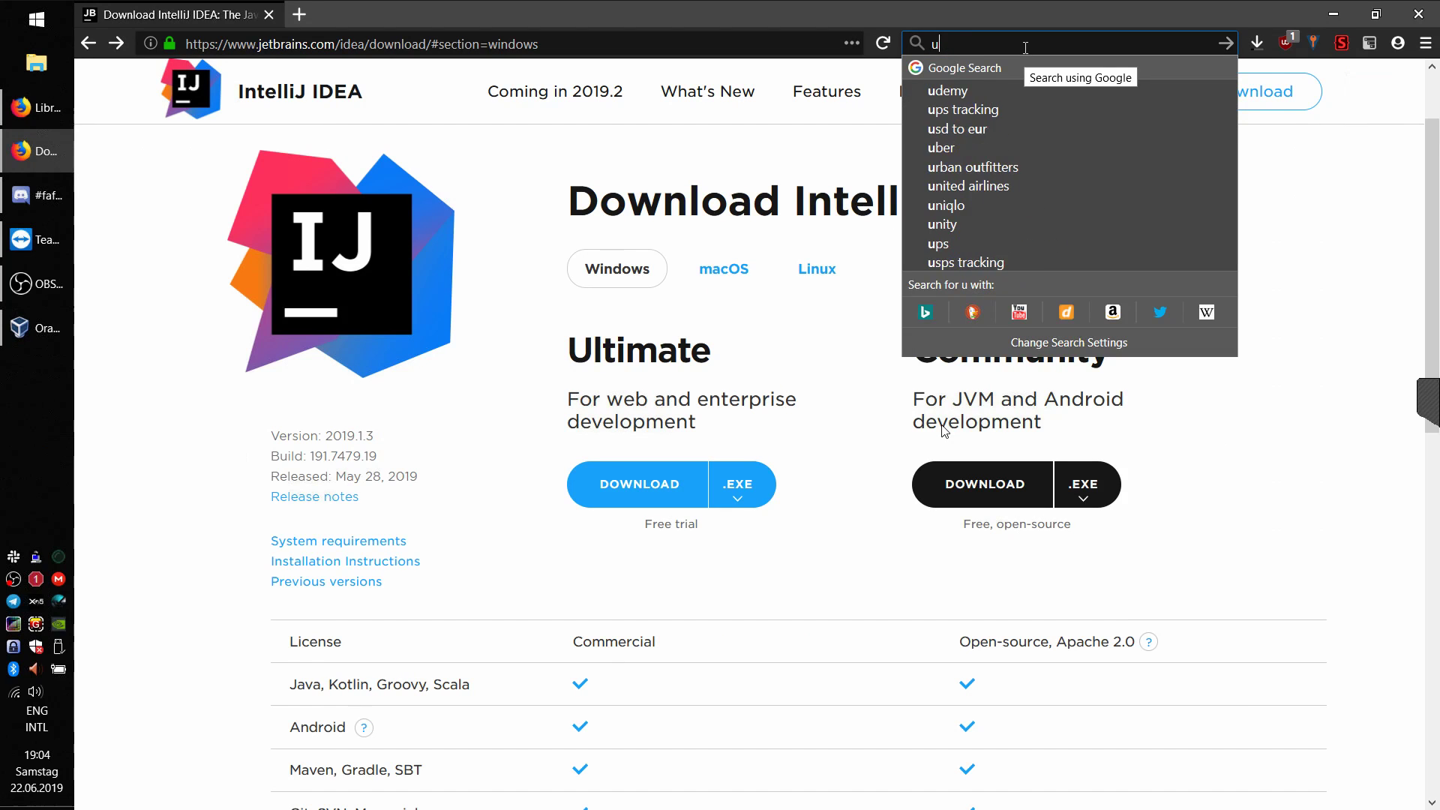
text(buntu image)
key(Return)
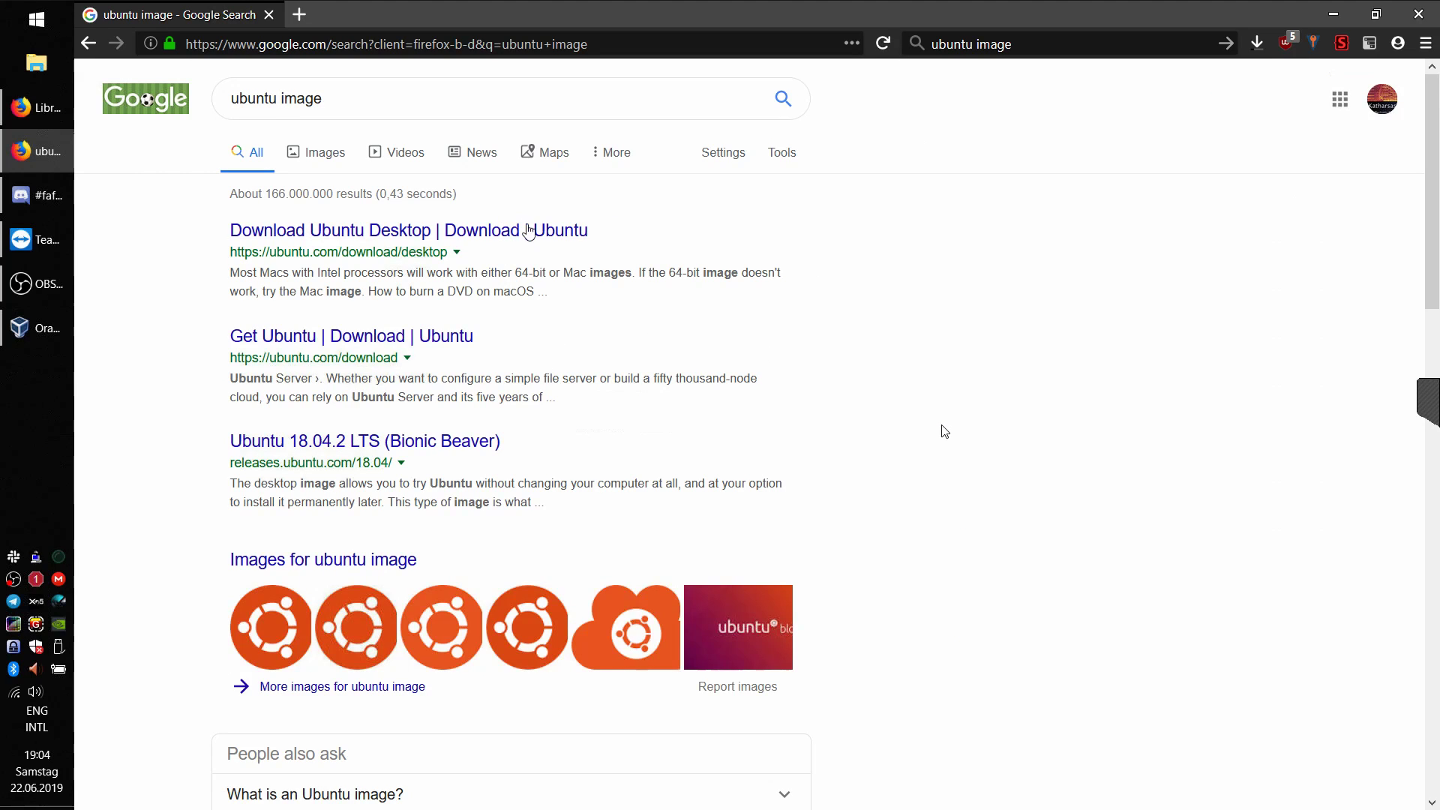
click(527, 231)
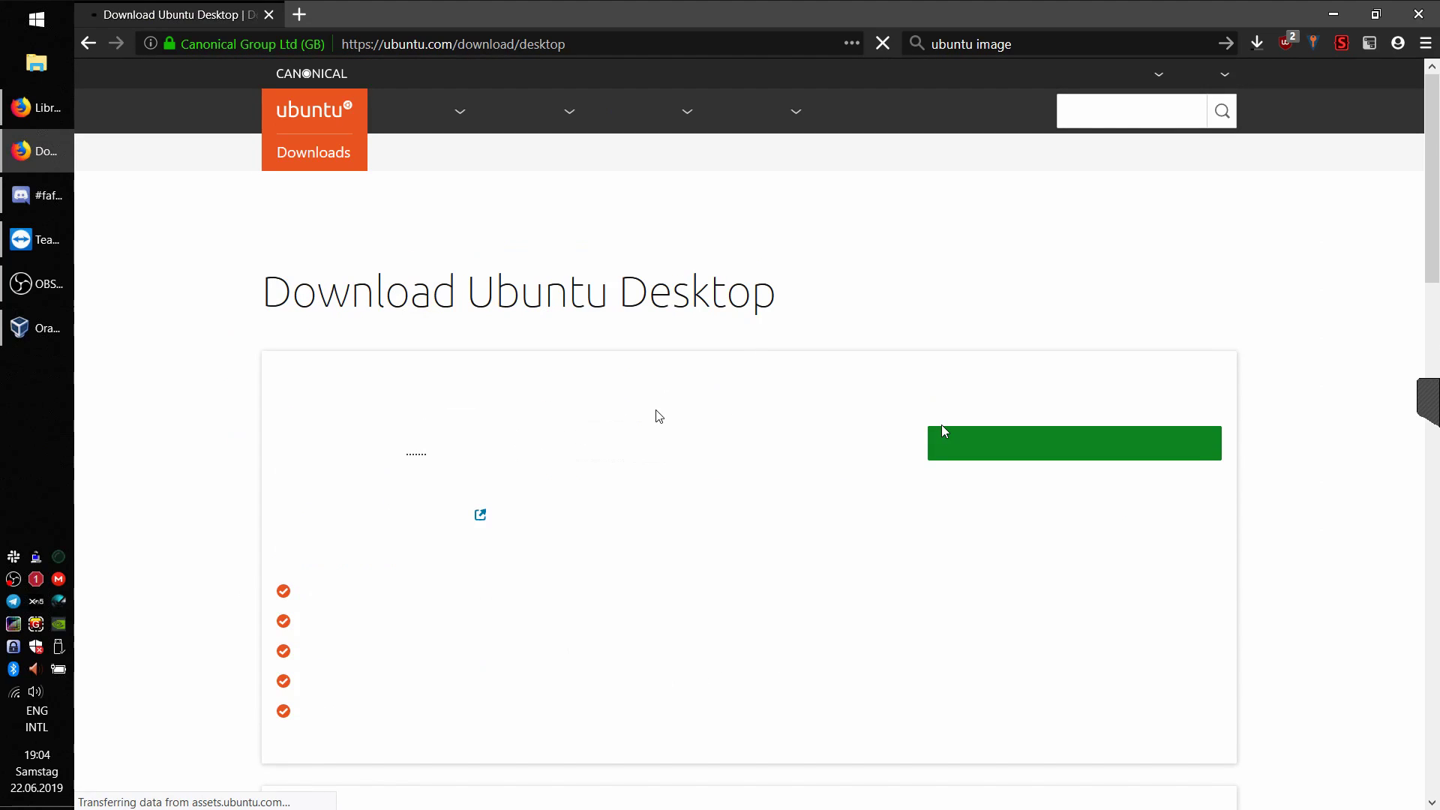
Step: Request the Ubuntu 18.04.2 LTS desktop download and cancel saving the ISO file
scroll(693, 447, down, 2)
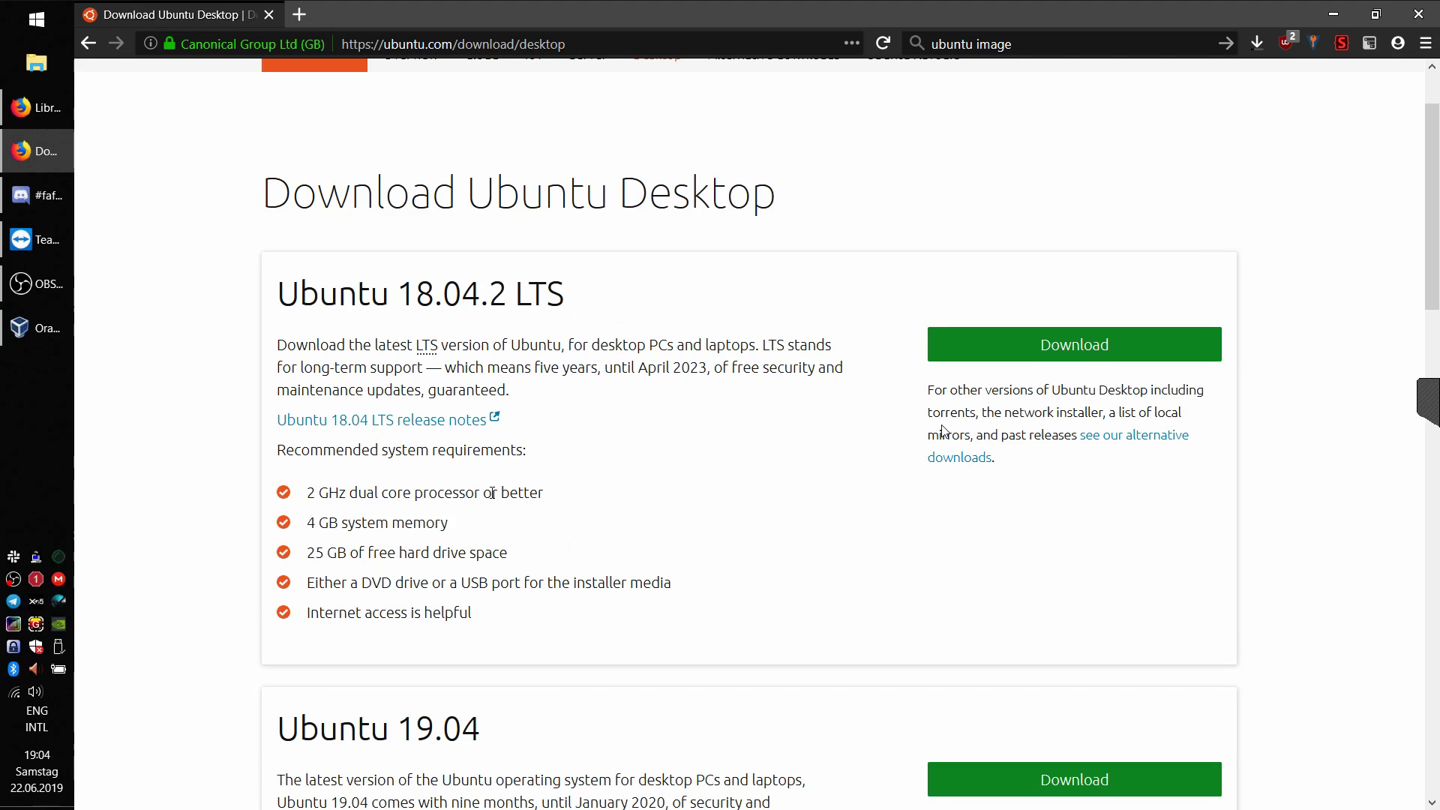
click(1047, 346)
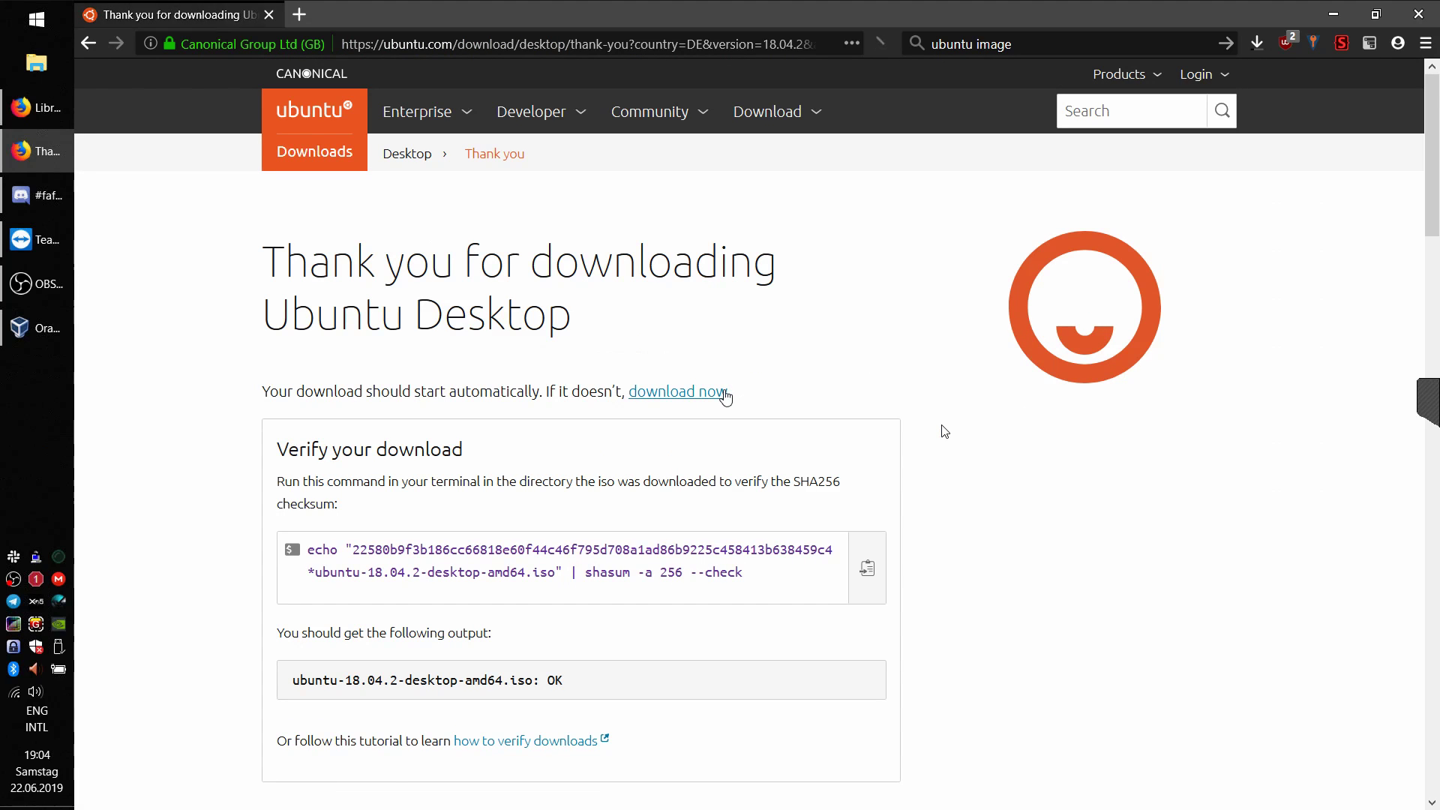
scroll(724, 395, down, 3)
scroll(725, 394, up, 1)
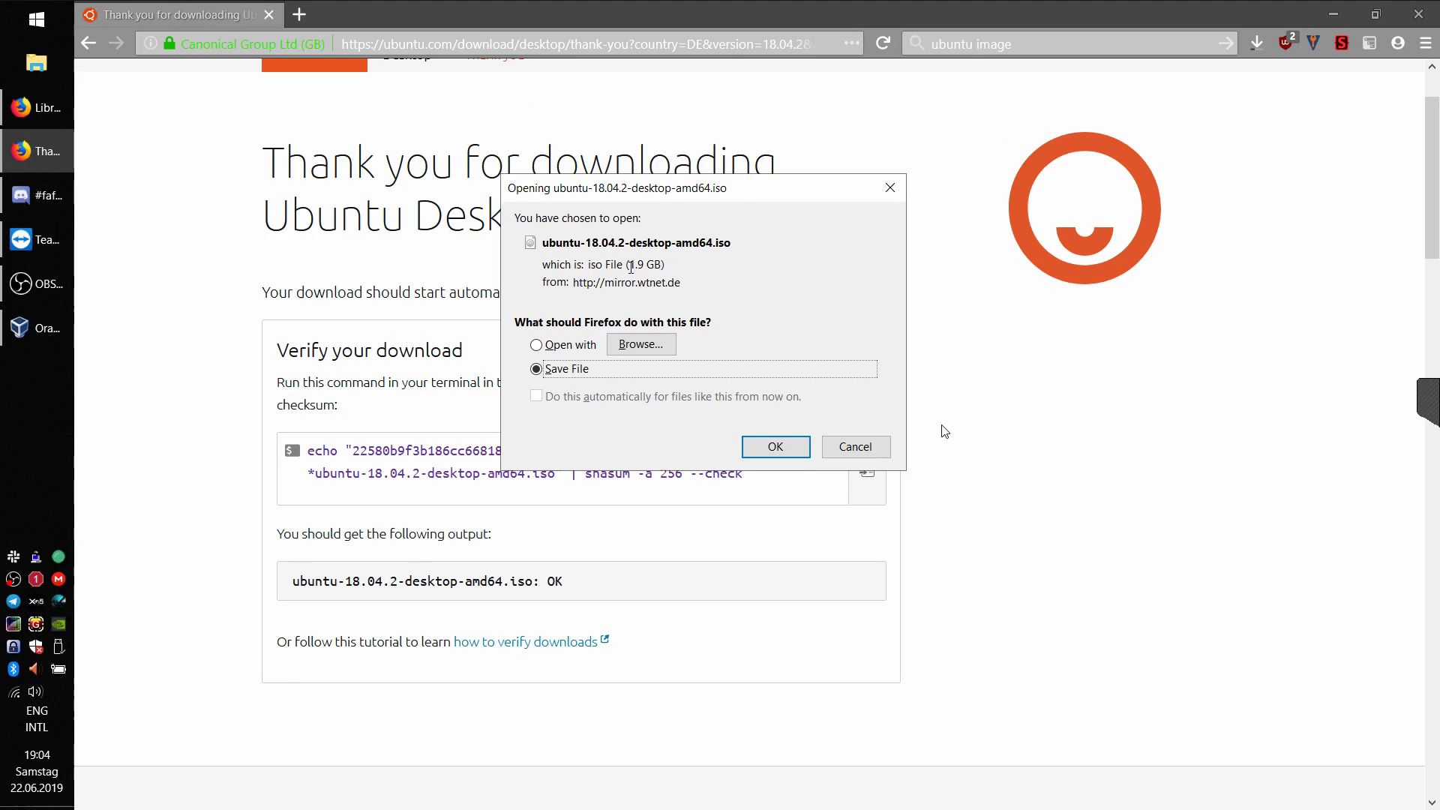
drag(755, 177, 732, 213)
click(834, 480)
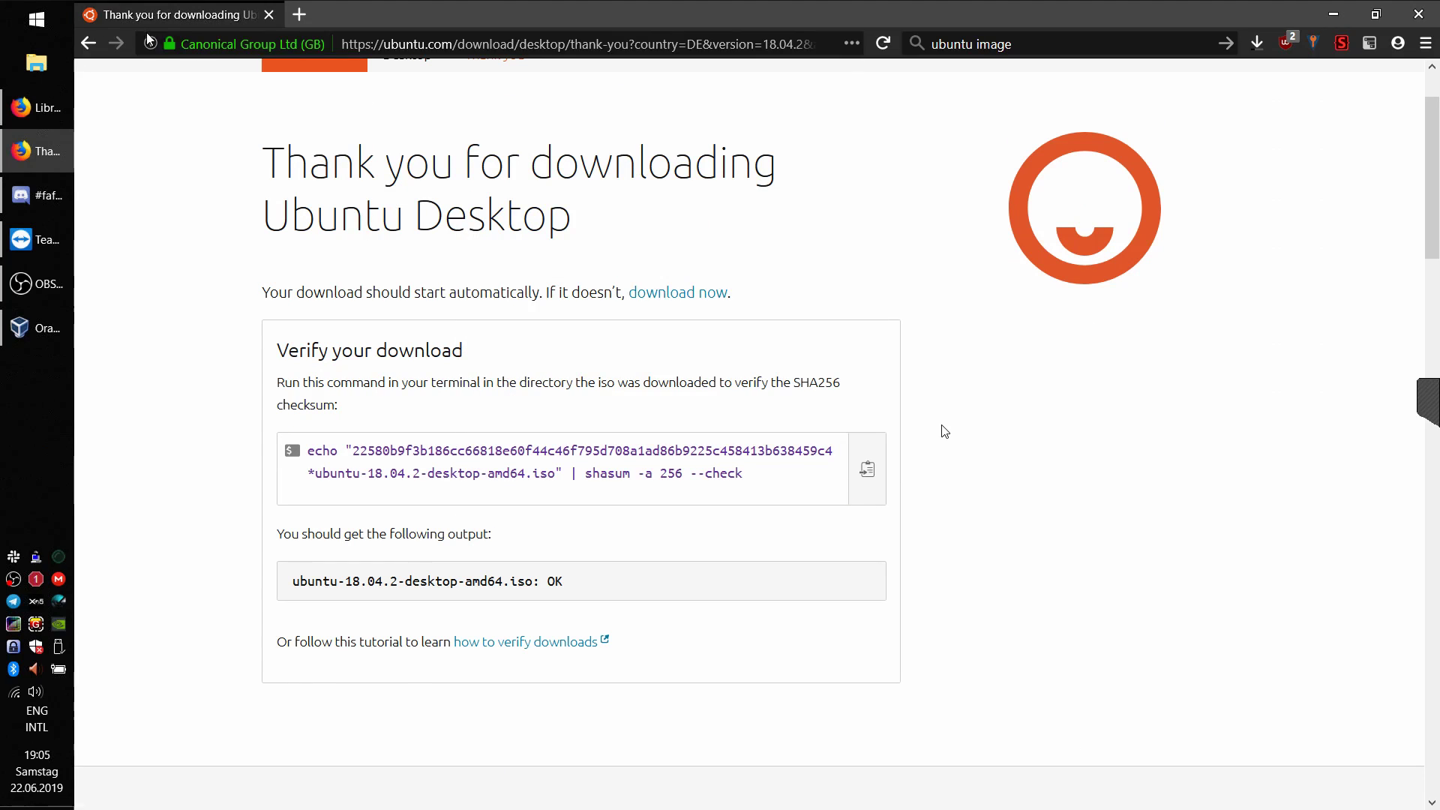
Step: Return to the Ubuntu Desktop page, search the web for "ubuntu server image" and open the Download Ubuntu Server page
click(88, 43)
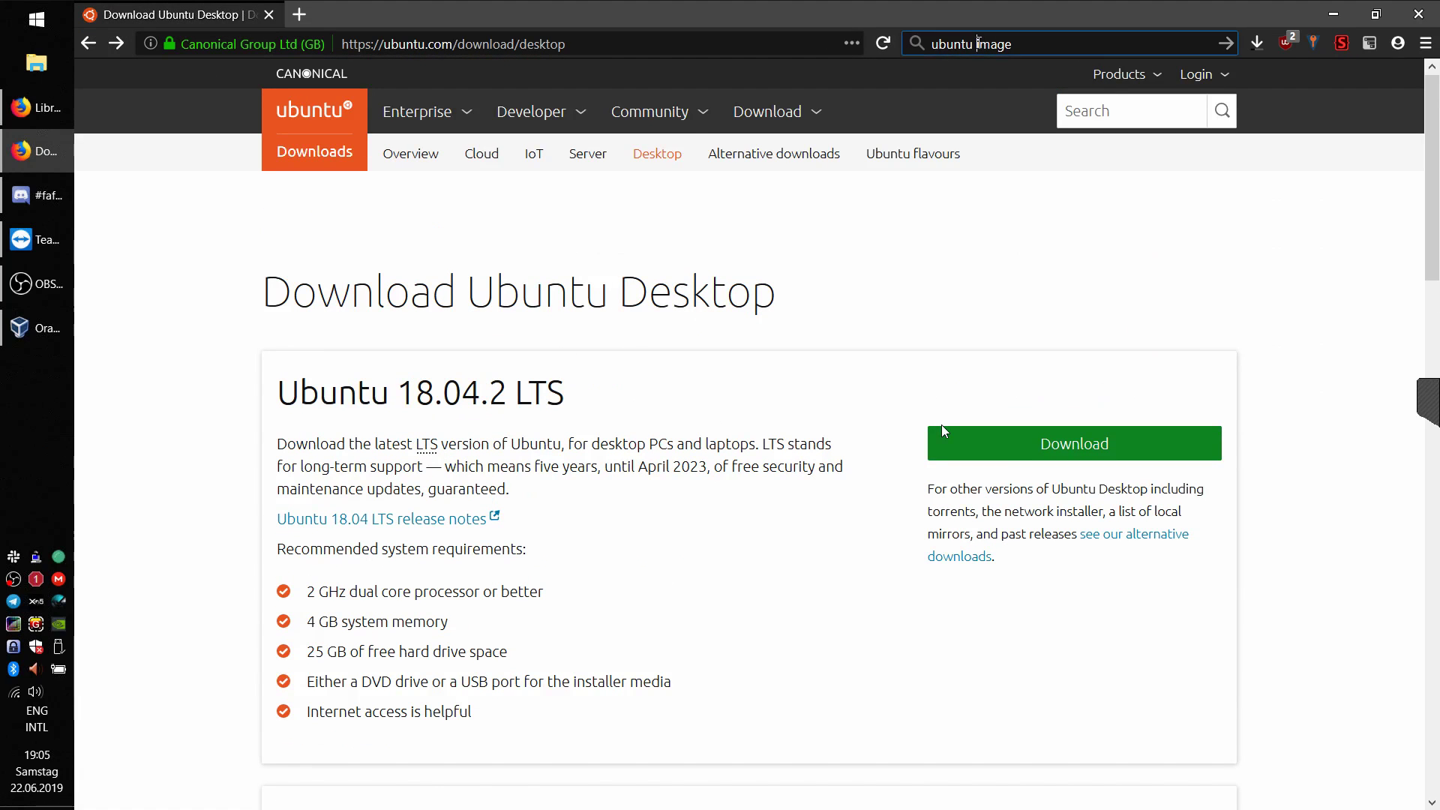
click(975, 44)
text(server)
key(Return)
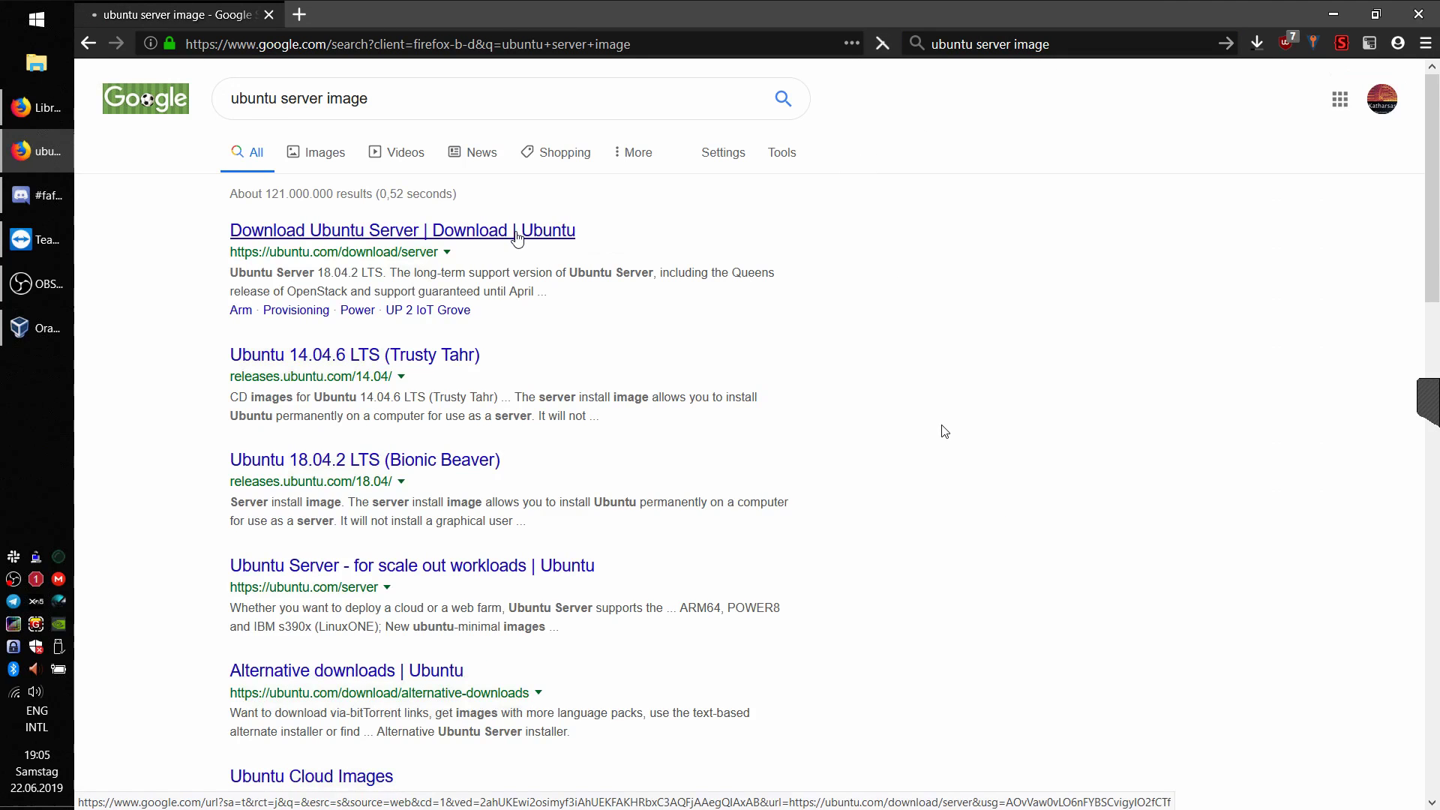
click(517, 237)
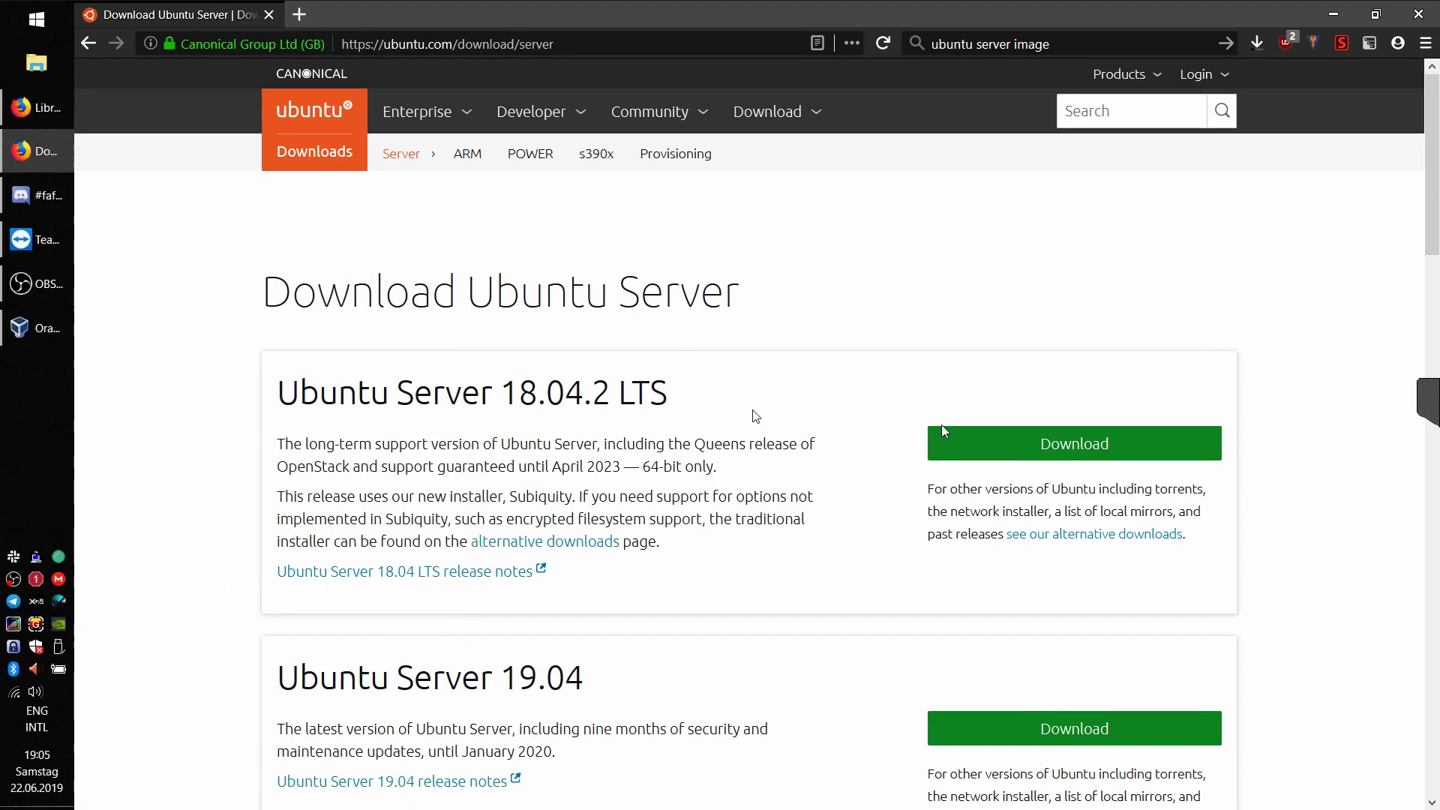
Step: Request the Ubuntu Server 18.04.2 LTS download and shift the file-opening dialog sideways over the page
click(1047, 444)
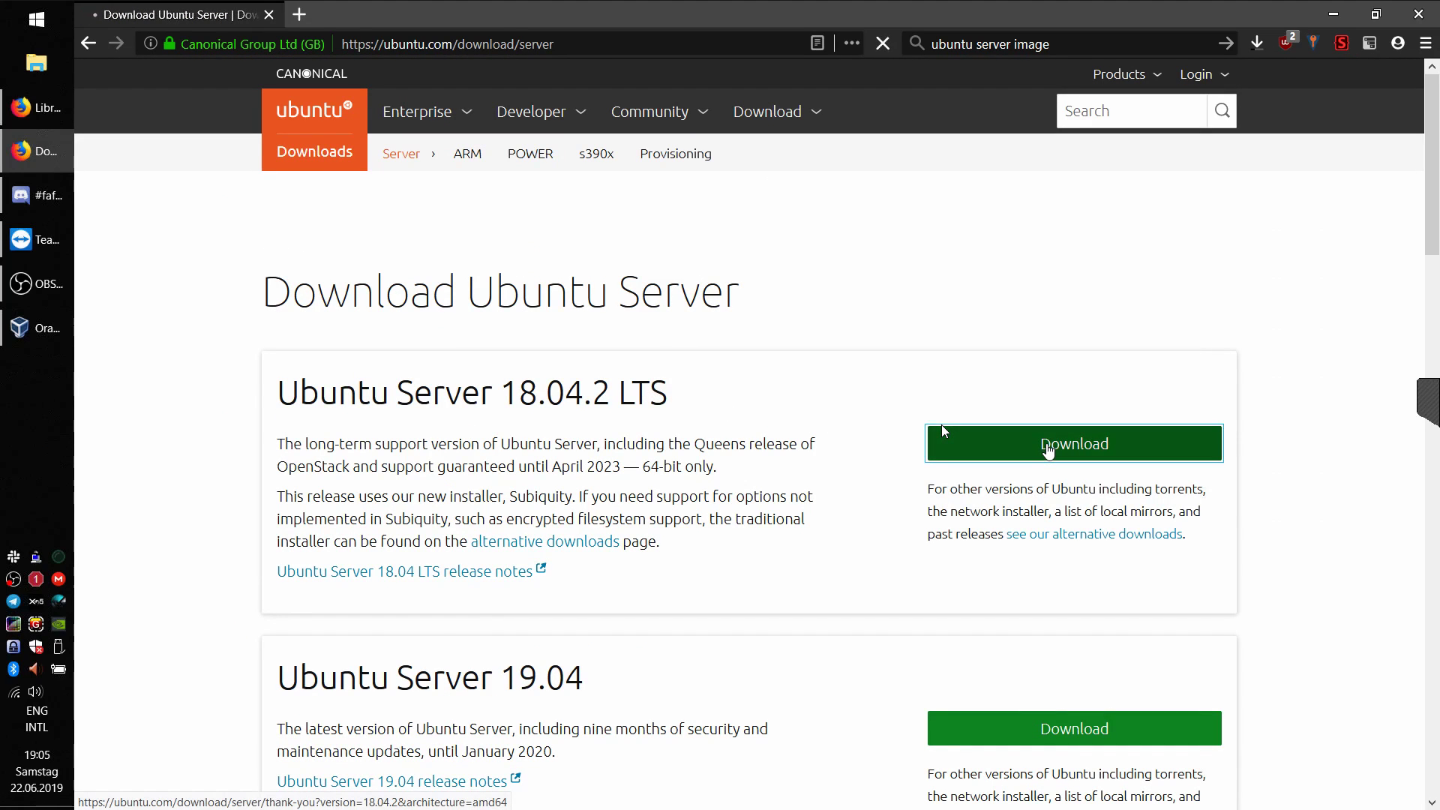
scroll(642, 429, down, 4)
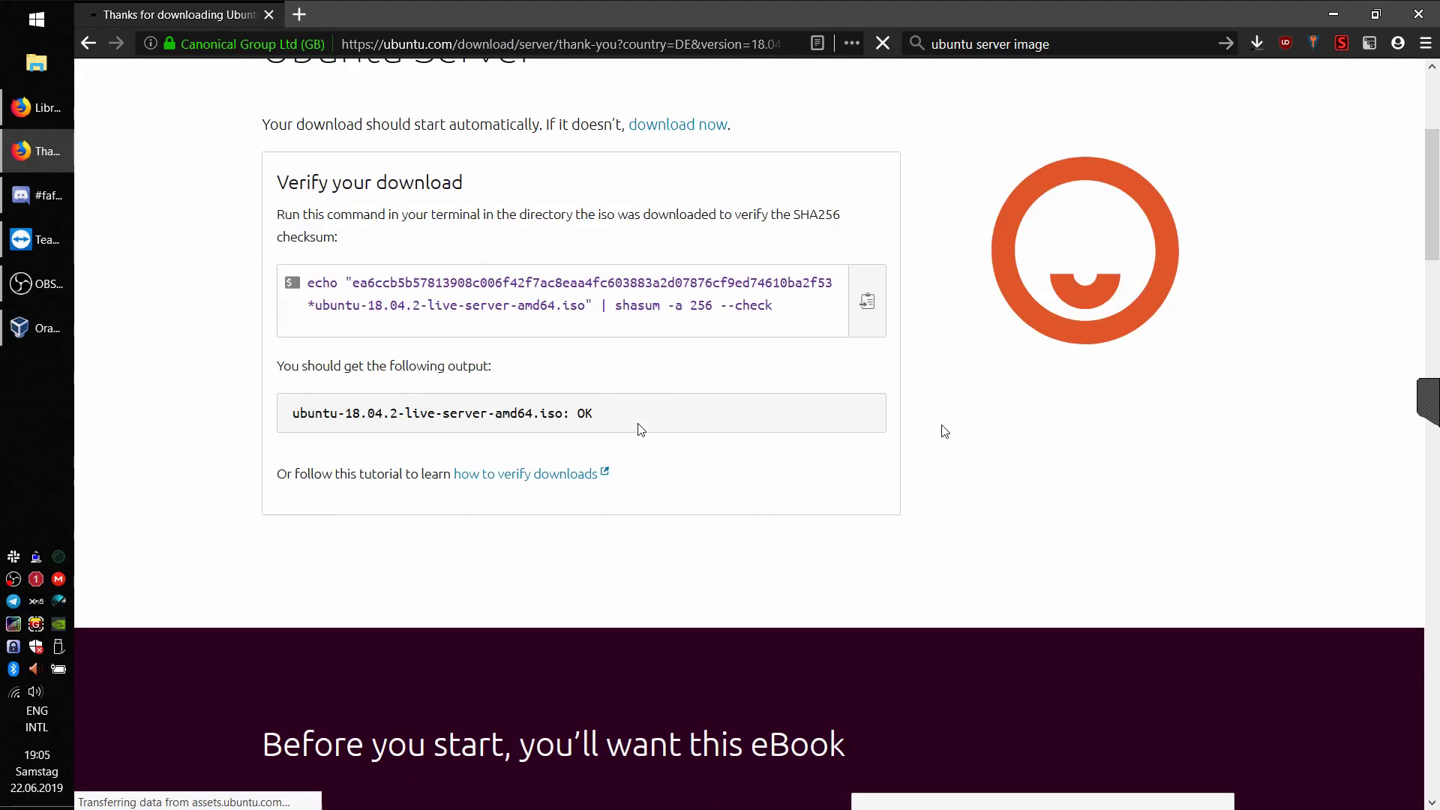
scroll(653, 428, up, 3)
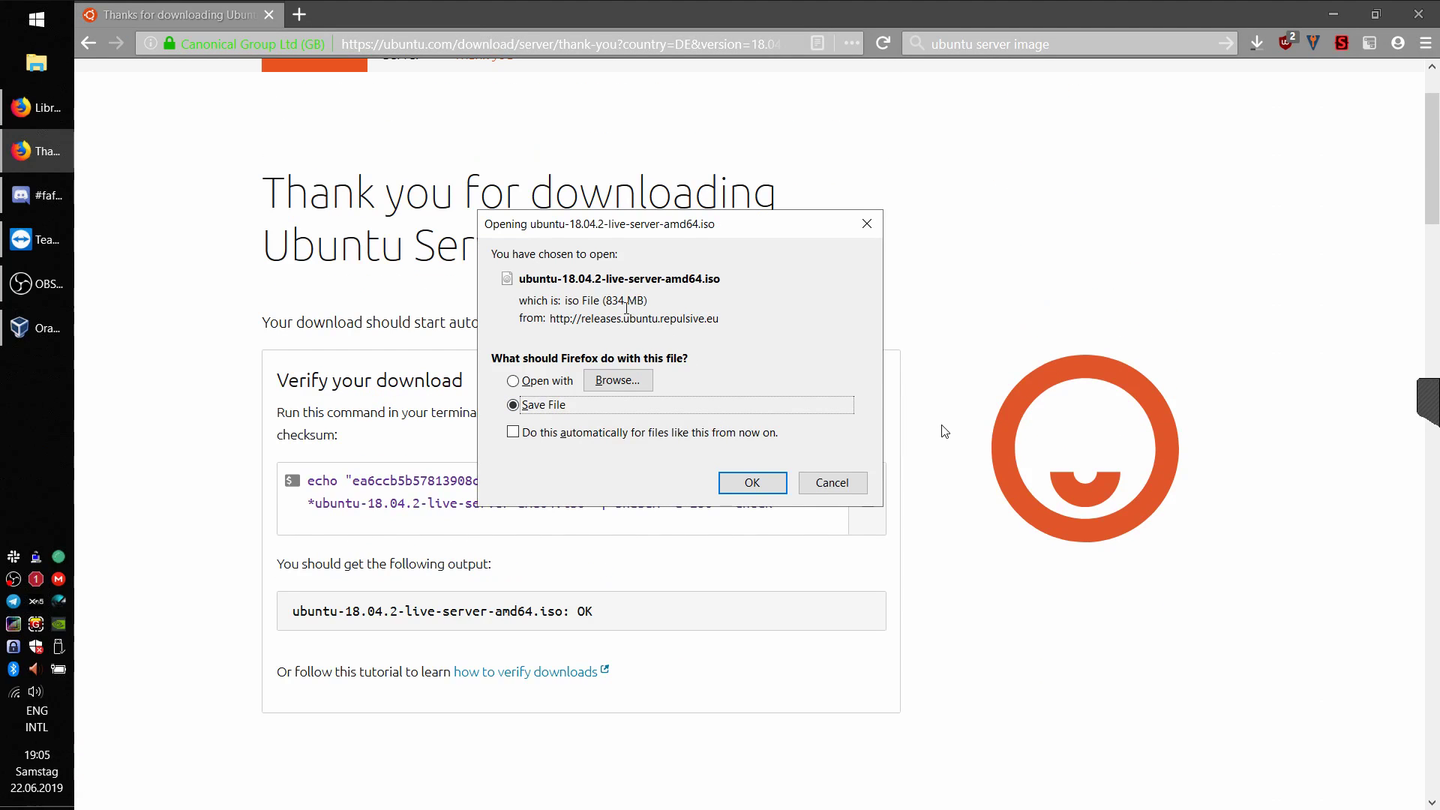
drag(638, 223, 788, 222)
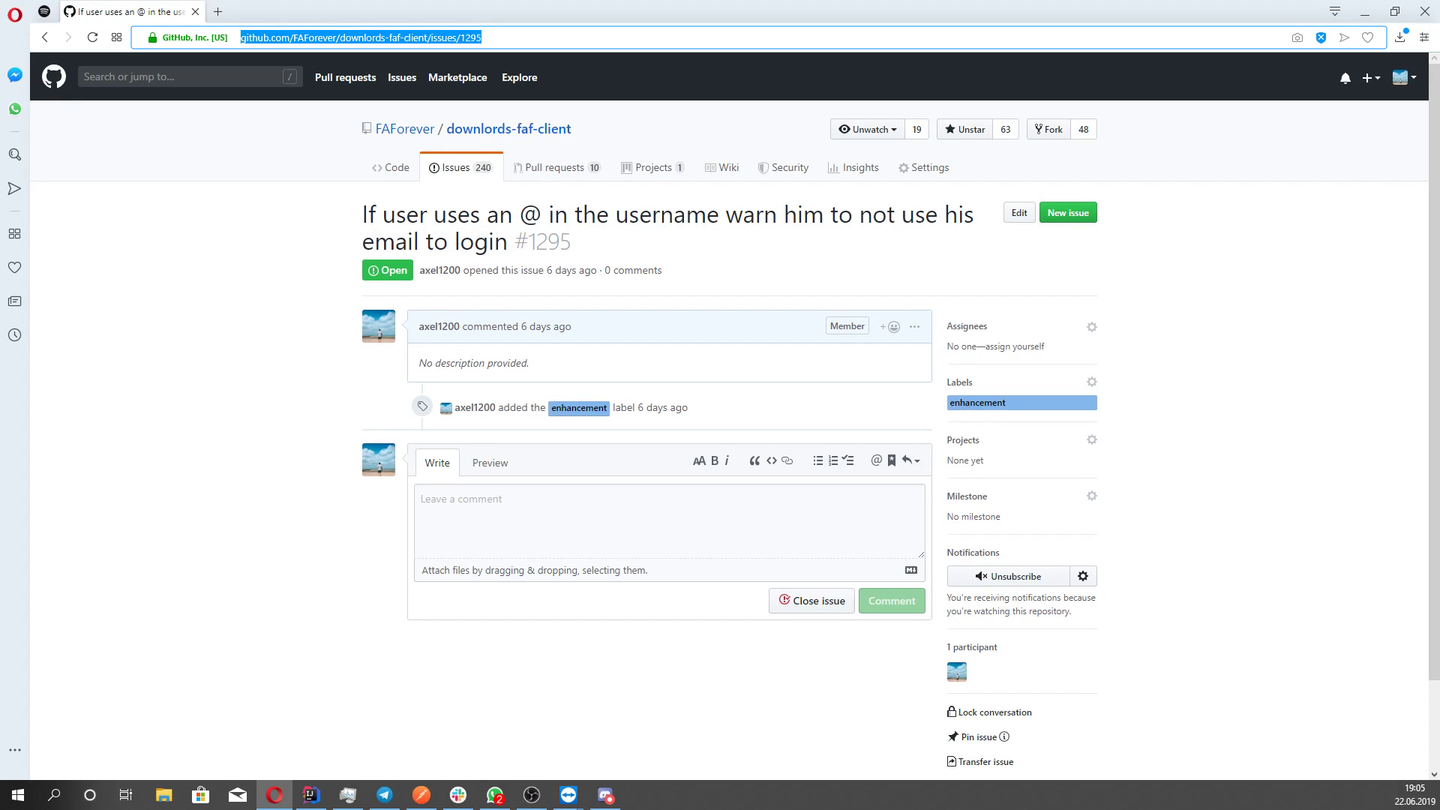
Step: In Opera, reveal the downloaded ubuntu-18.04.2-live-server-amd64.iso in its folder and minimize the File Explorer window
click(1400, 38)
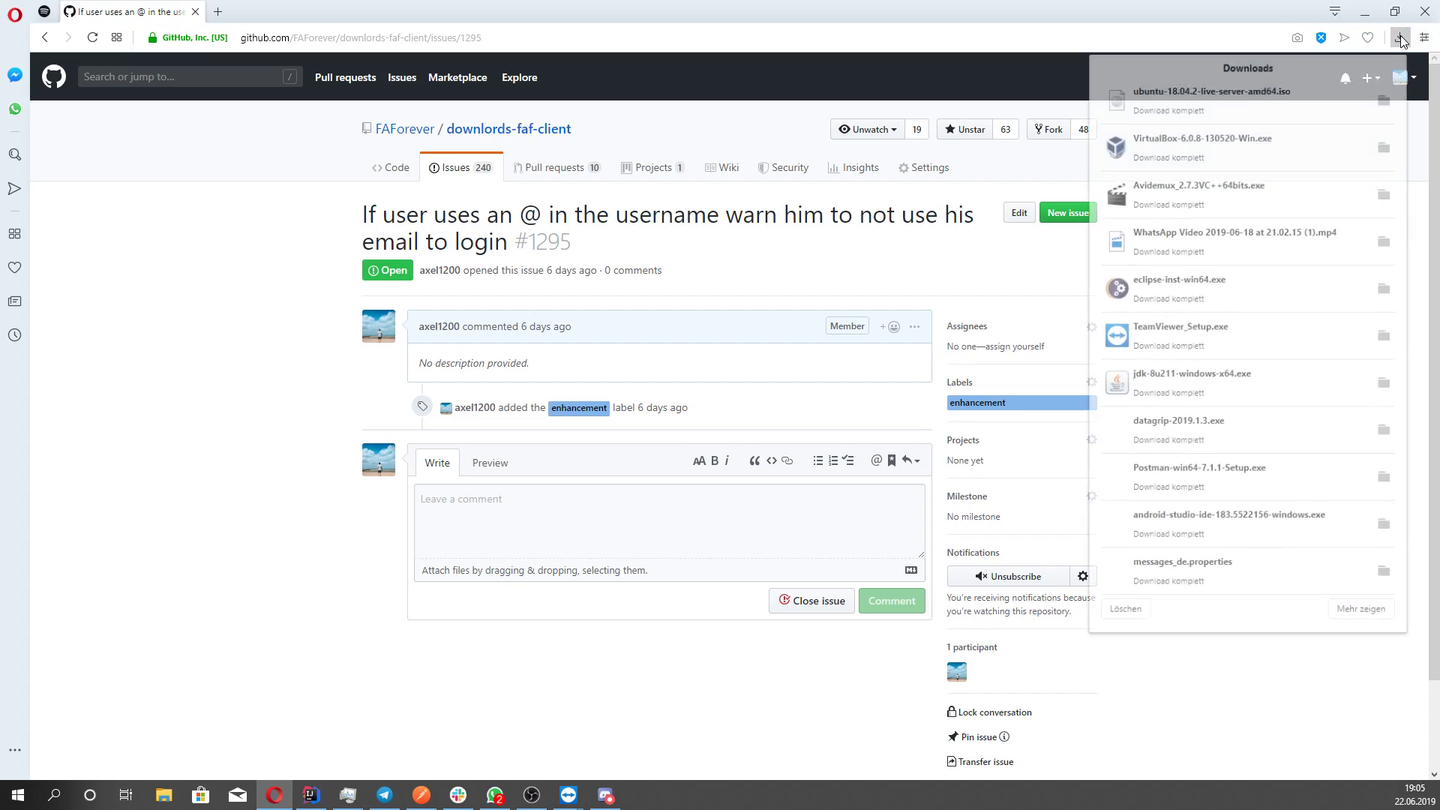
click(1386, 95)
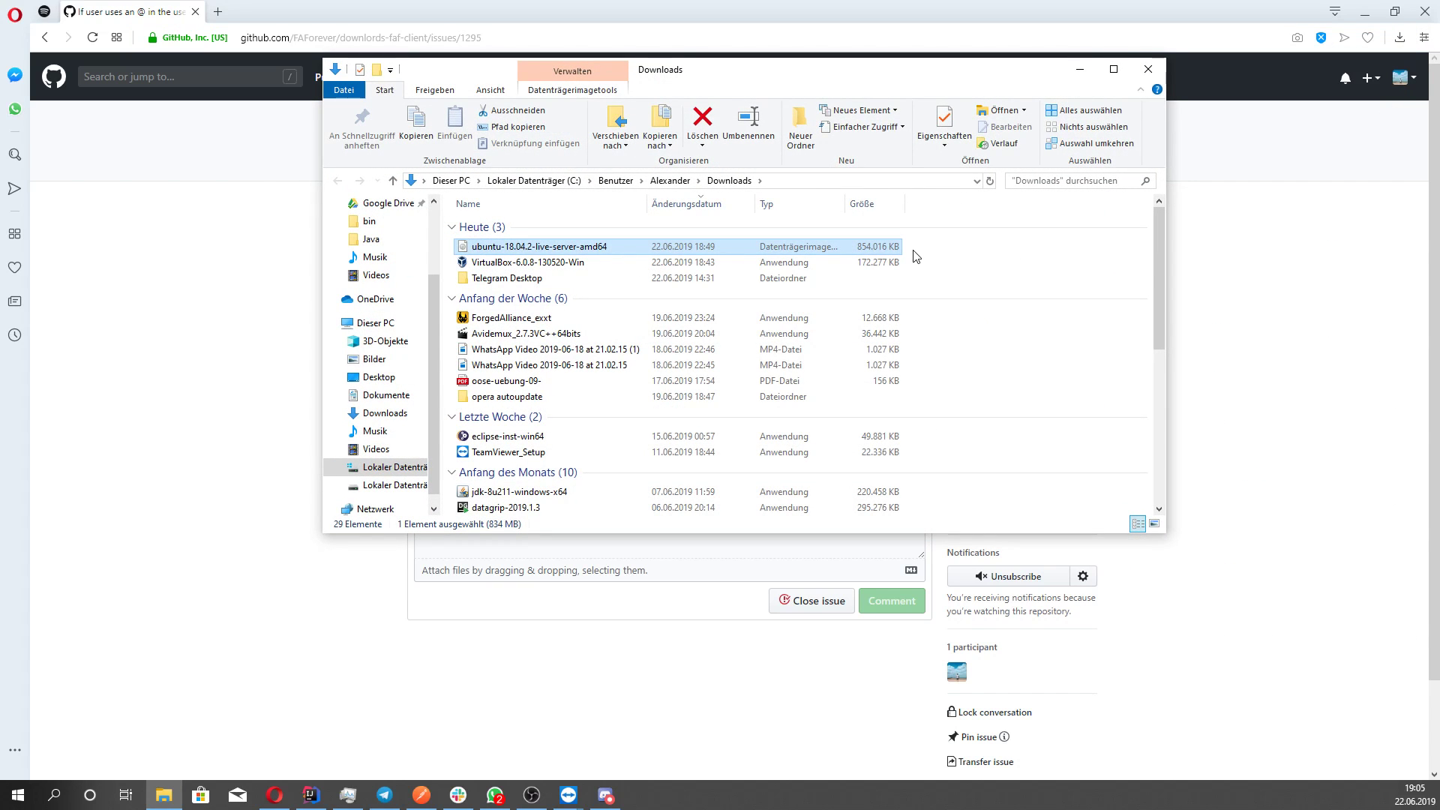
click(1080, 69)
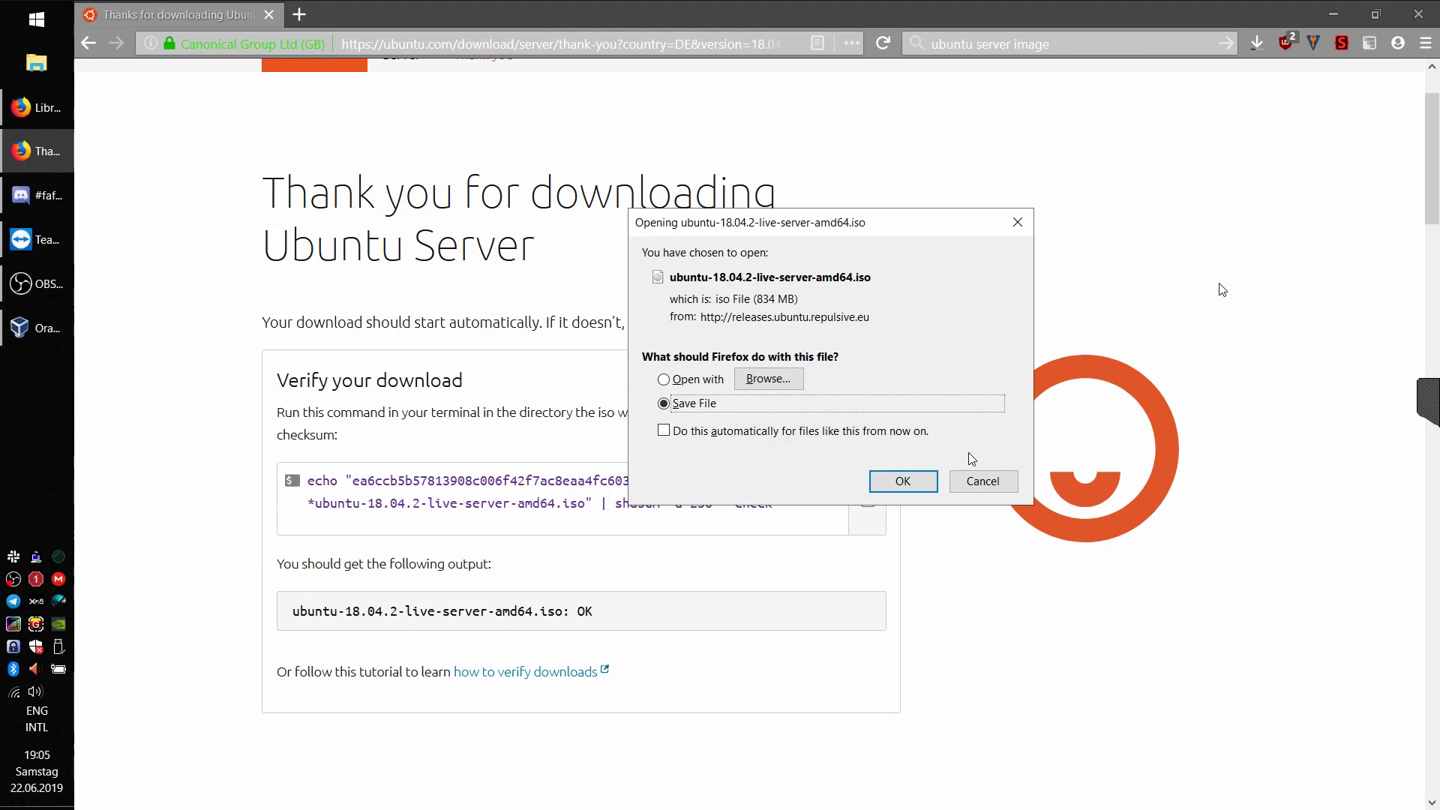
Step: Back in Firefox, save ubuntu-18.04.2-live-server-amd64.iso to the Downloads folder
click(907, 482)
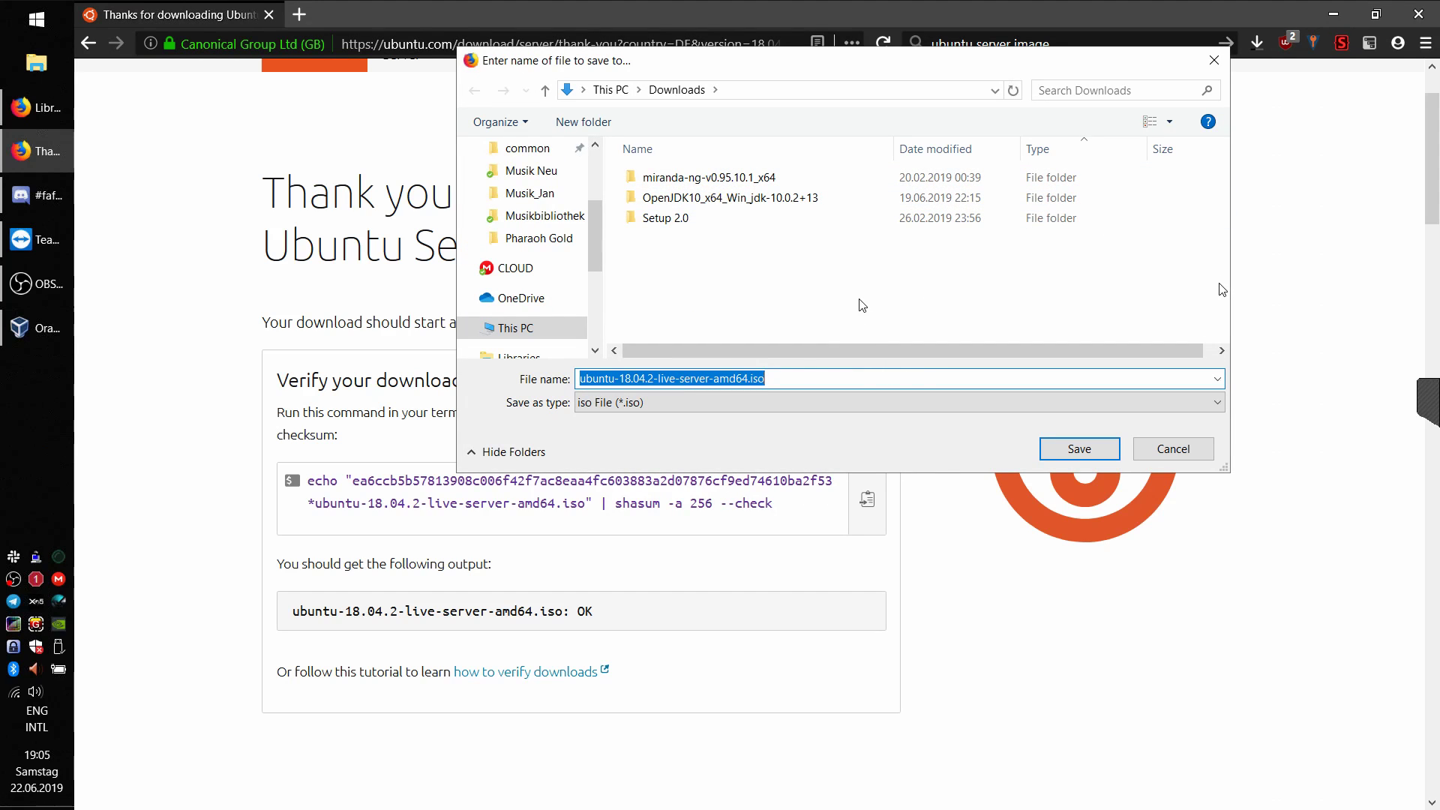
scroll(540, 230, up, 3)
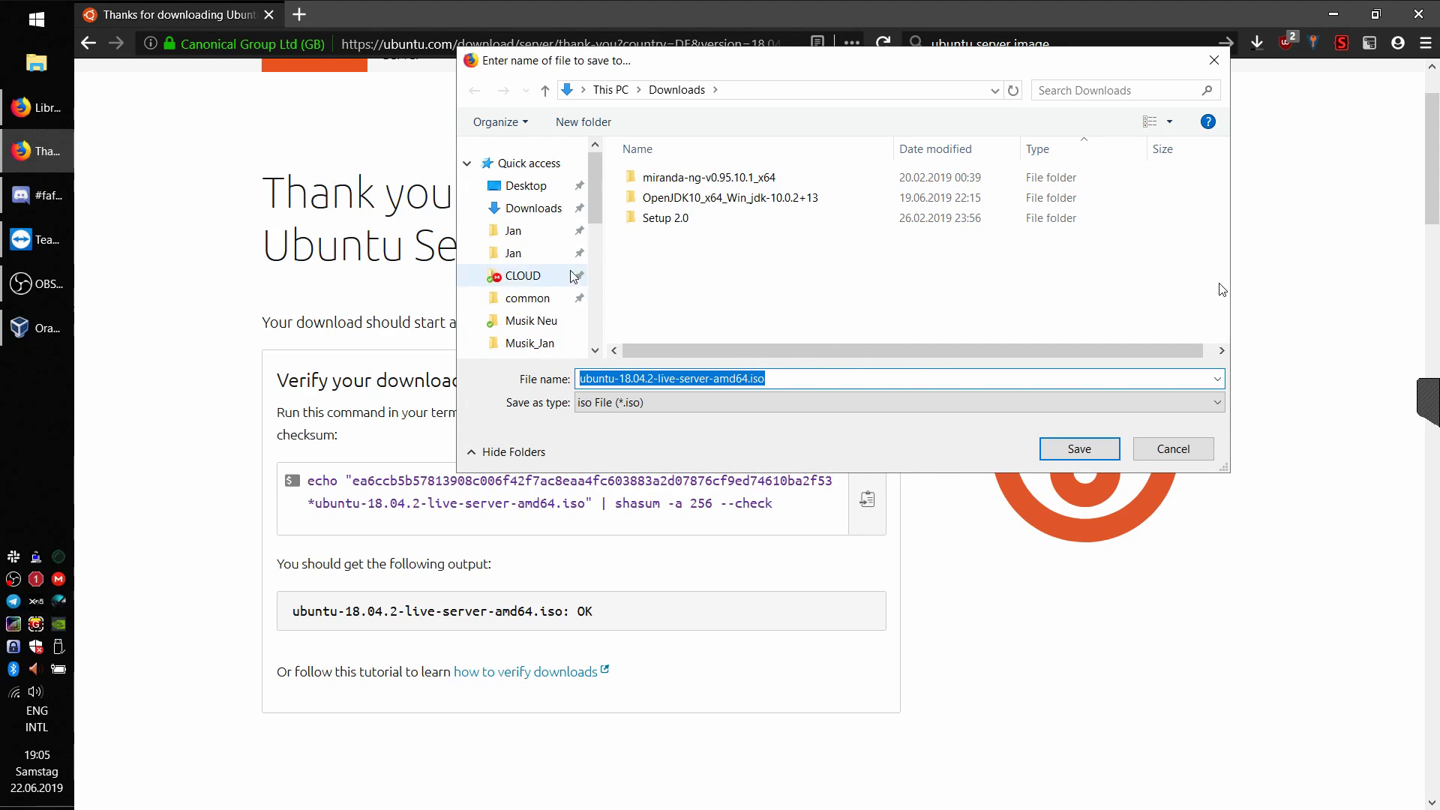
click(534, 209)
click(1079, 449)
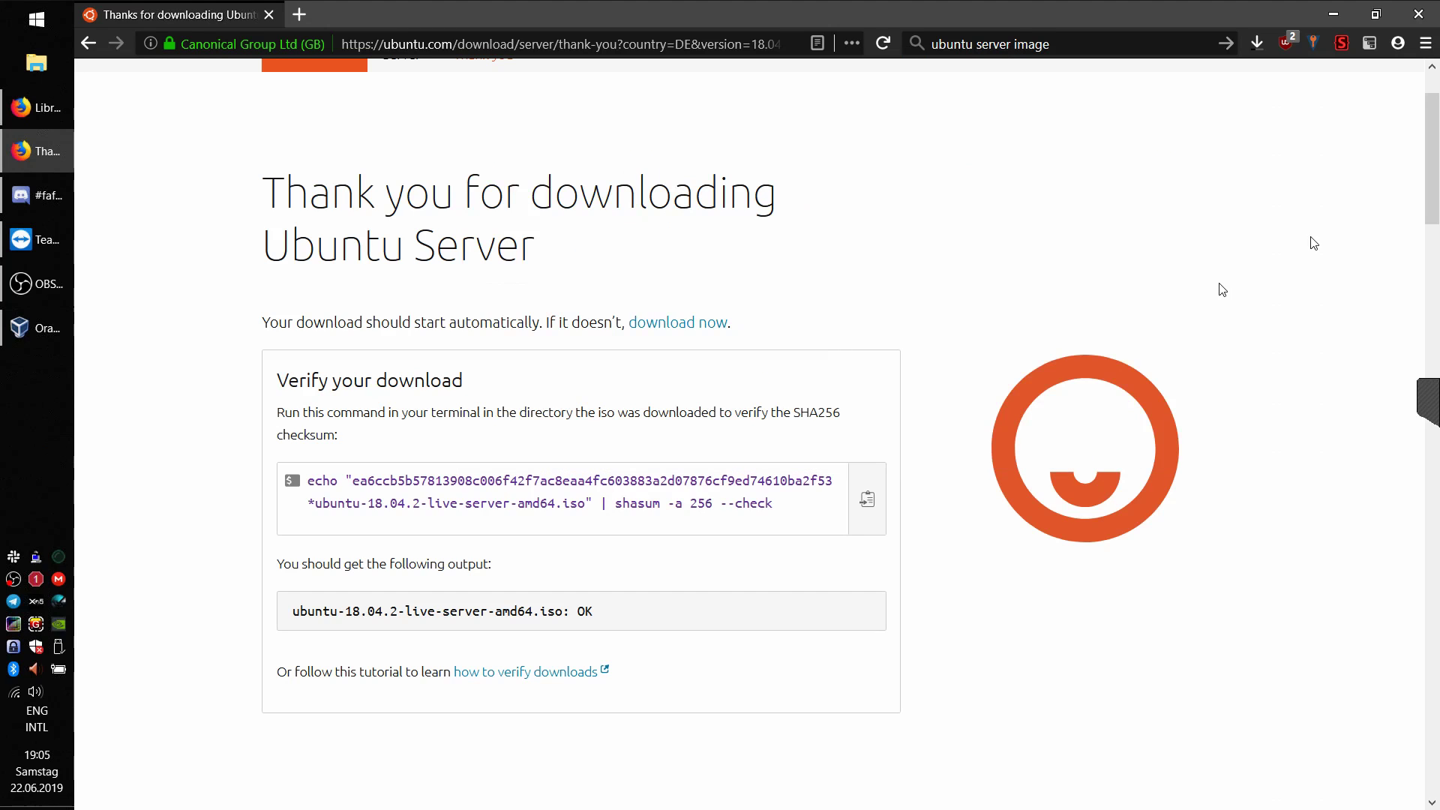
Step: Cancel the running ubuntu-18.04.2-live-server-amd64.iso download and close the download list
click(1249, 42)
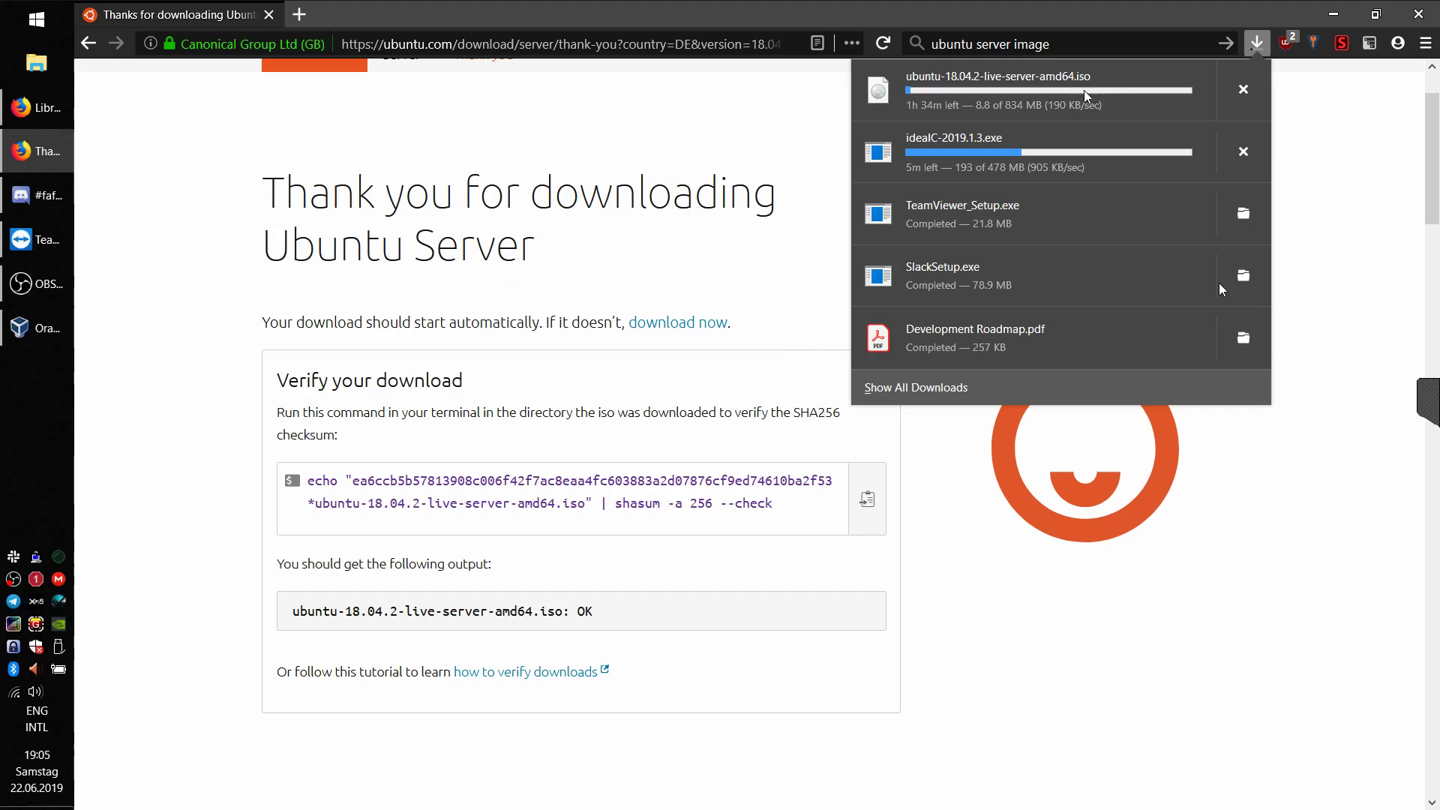
click(1240, 89)
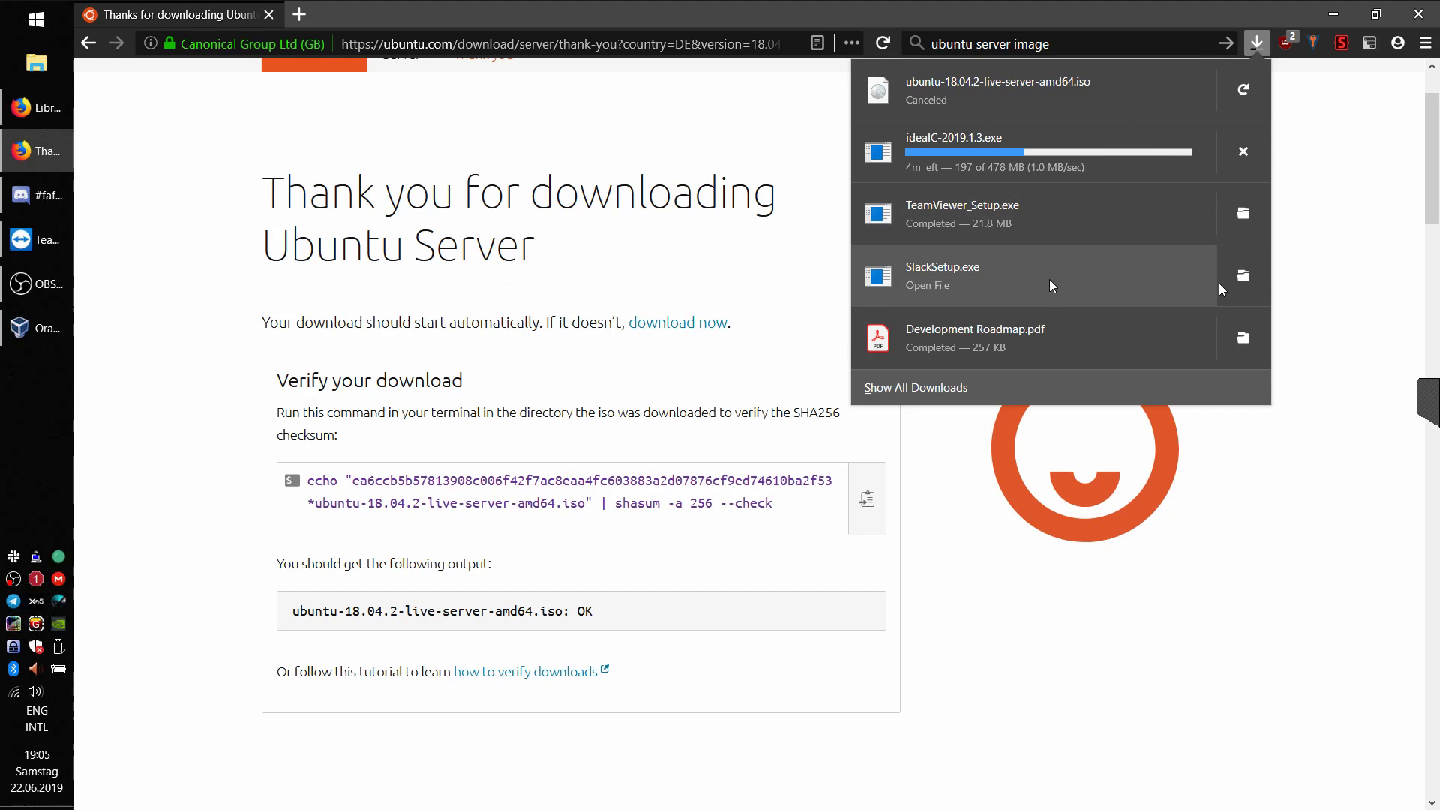
click(1254, 495)
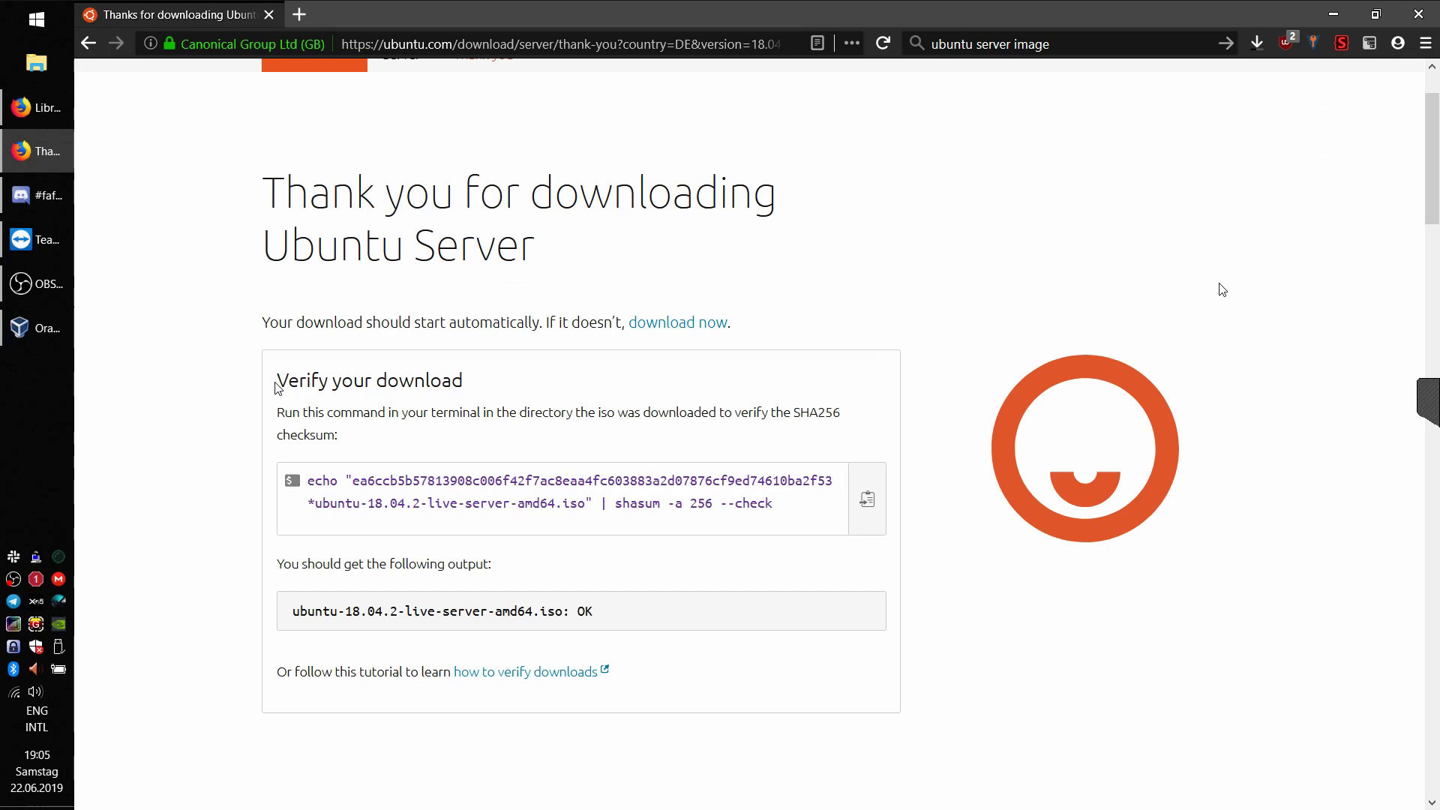
Step: Search the web for "git"
mouse_move(30, 345)
click(1074, 43)
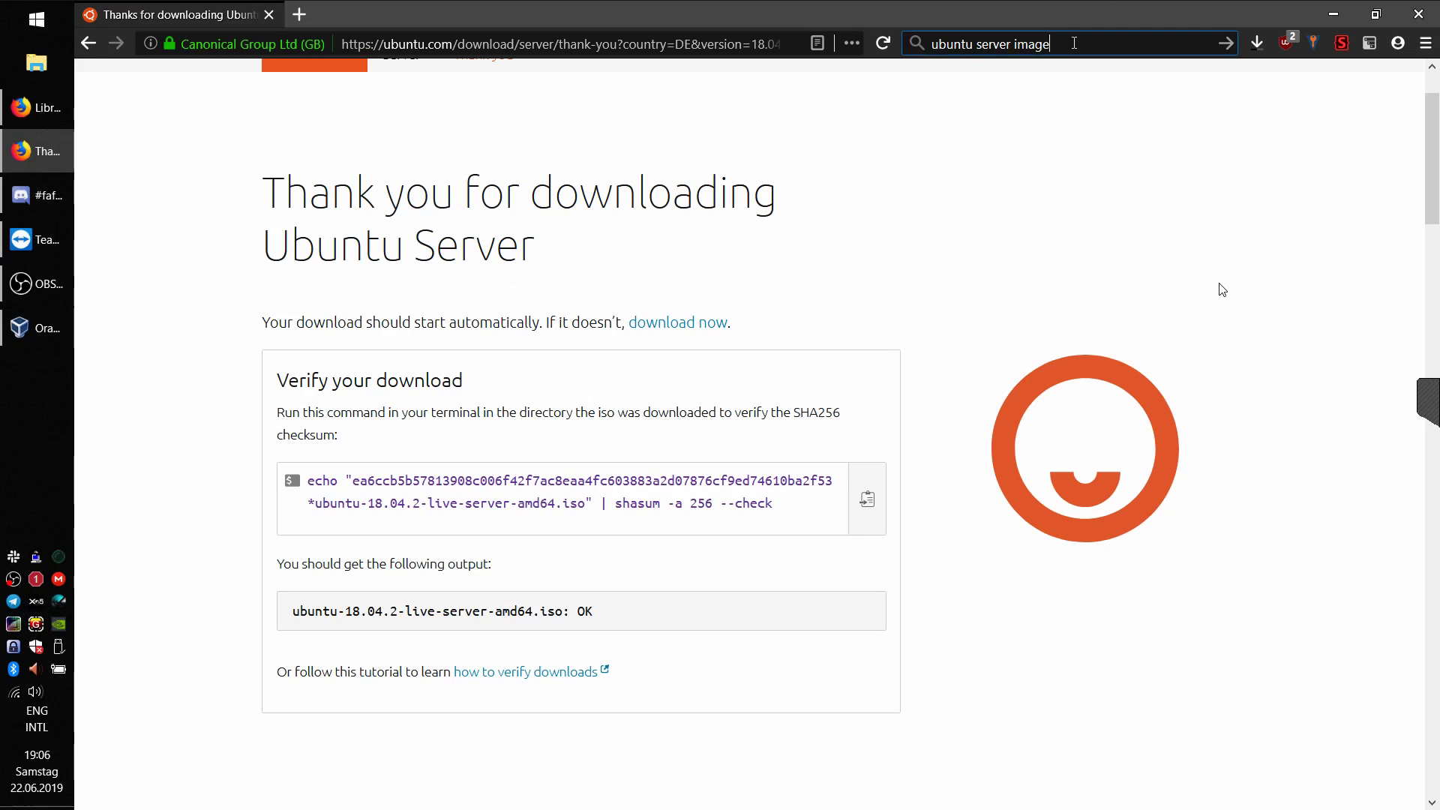
text(git)
key(Return)
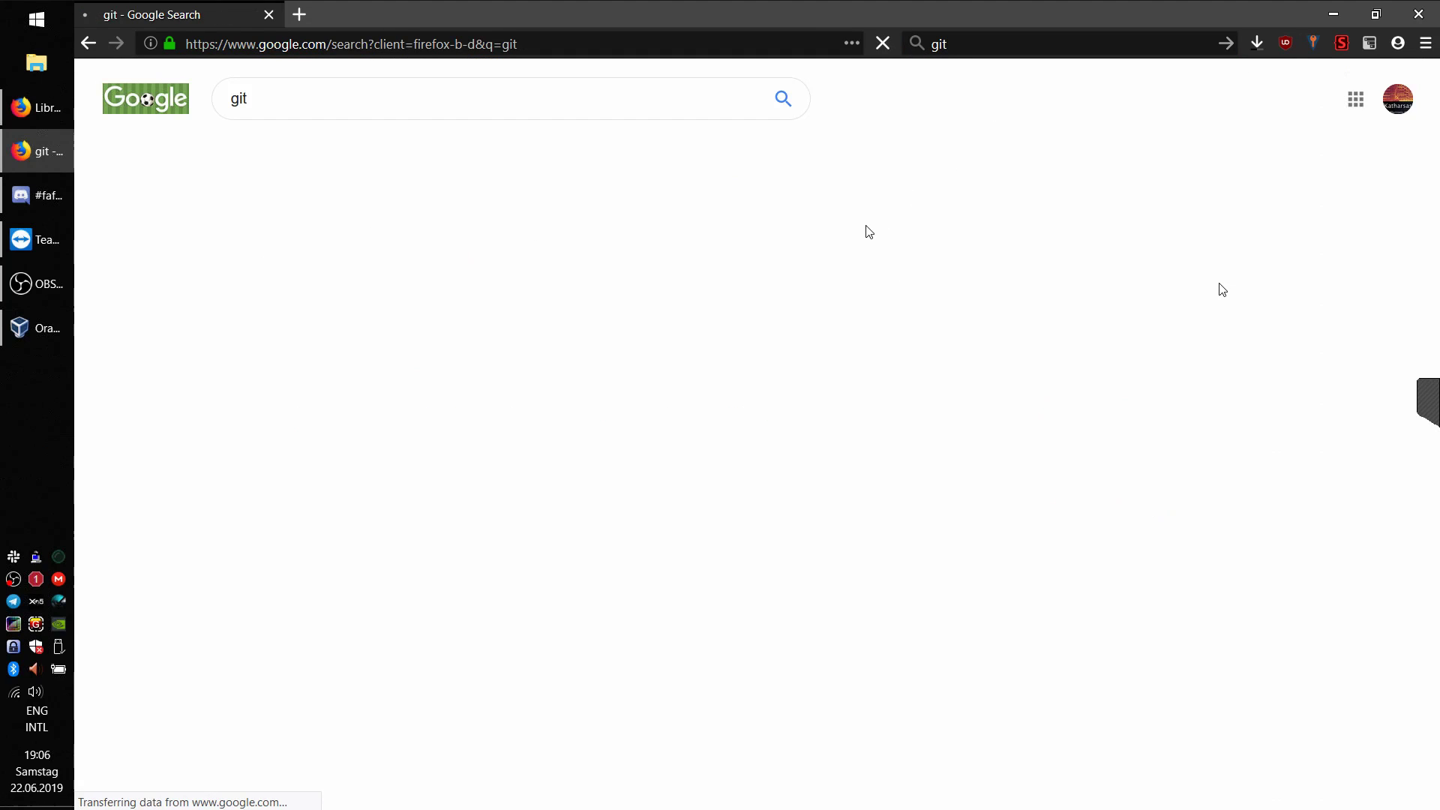
Step: Launch Command Prompt and run git without arguments to check that it is installed
key(super)
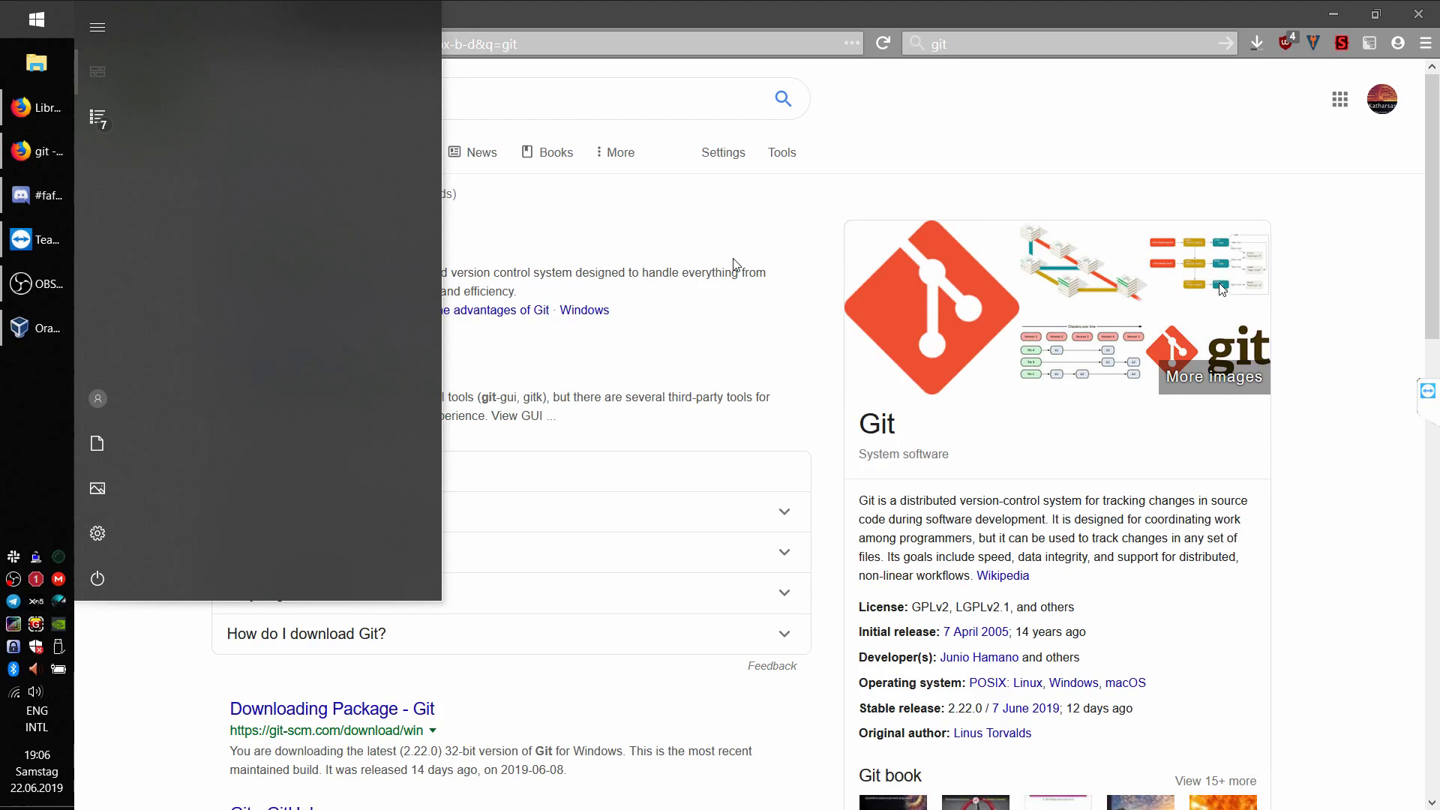
text(cmd)
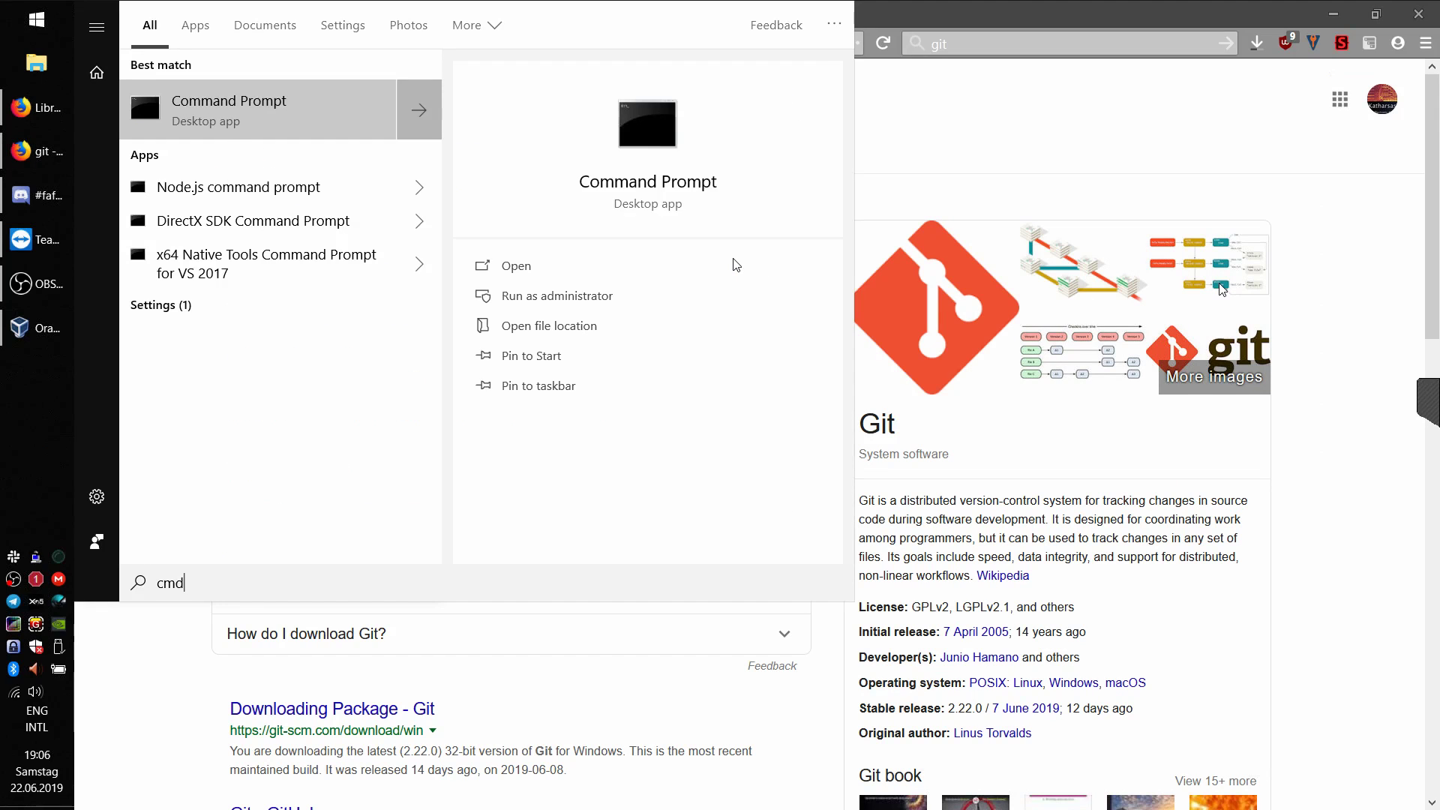
key(Return)
text(git)
key(Return)
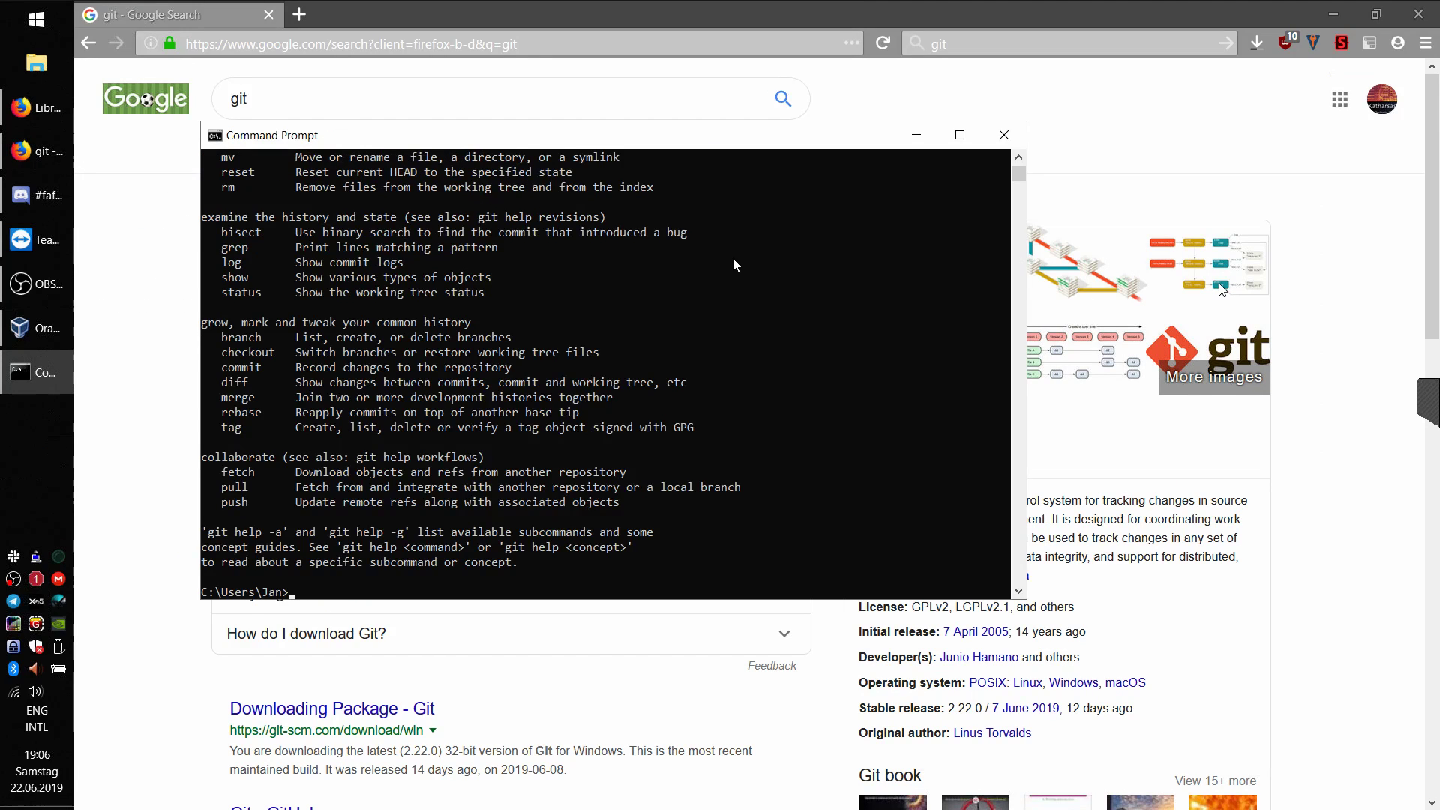
Step: Review the git usage and common command overview, and close Command Prompt
scroll(628, 375, up, 5)
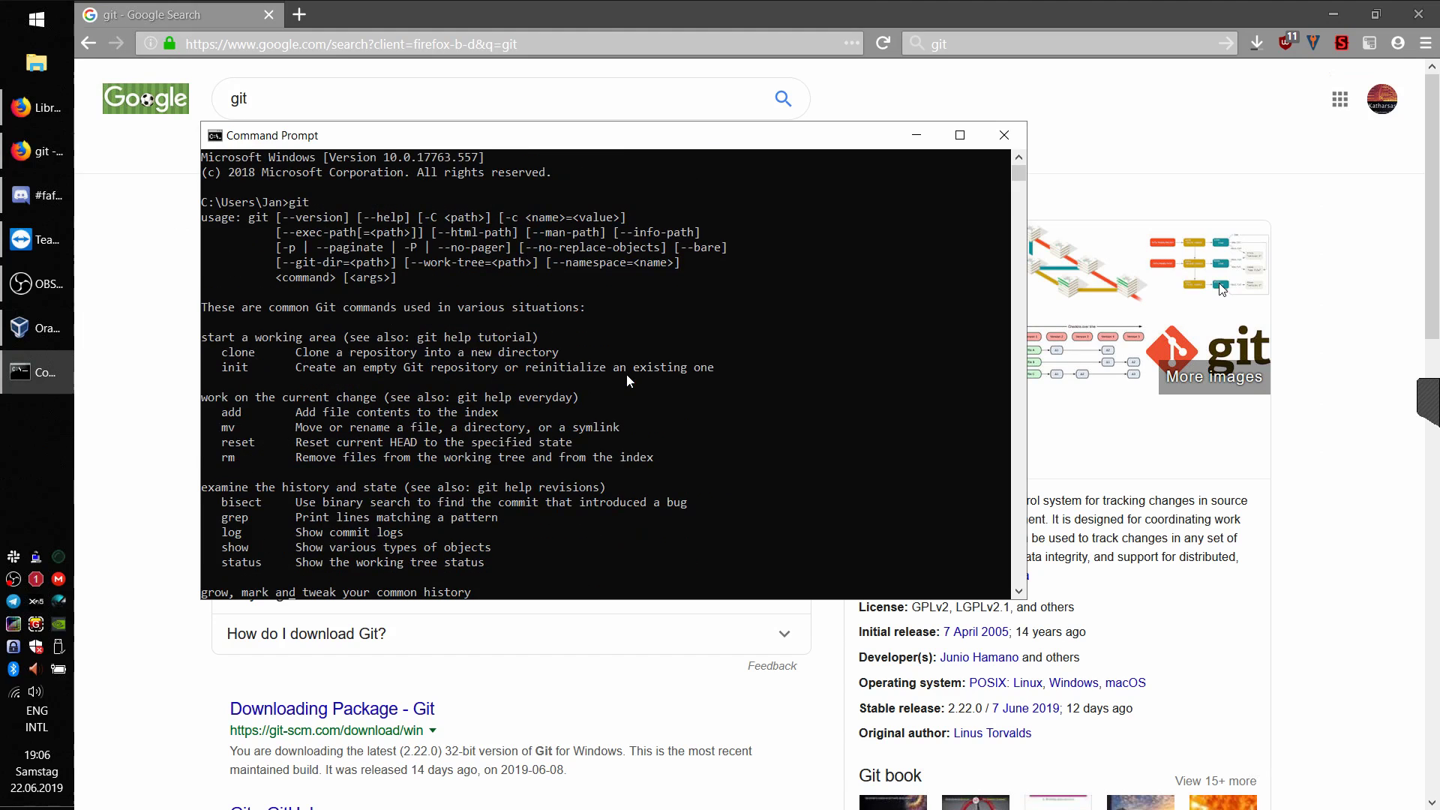
scroll(630, 375, down, 6)
scroll(628, 371, up, 1)
scroll(611, 377, down, 1)
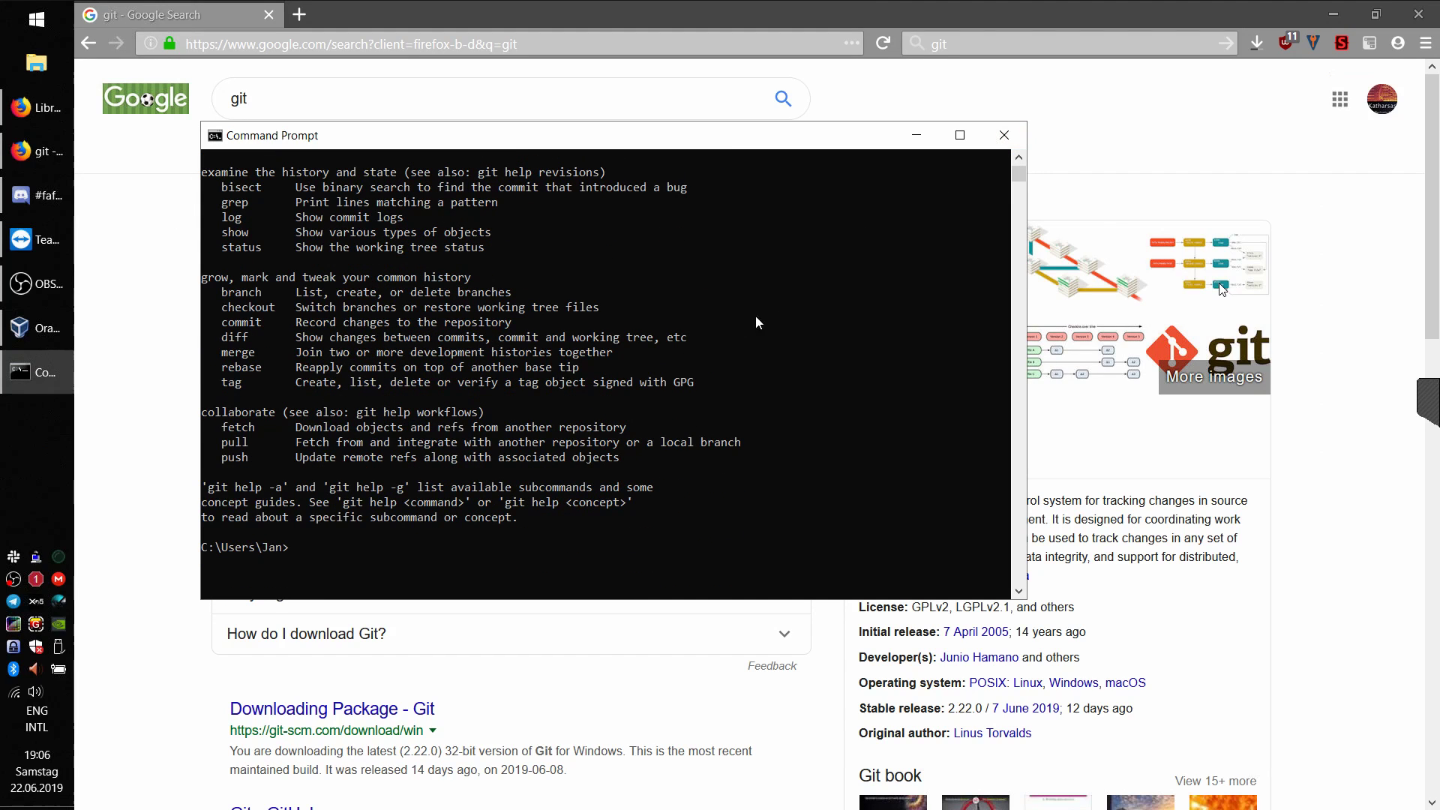
click(1004, 135)
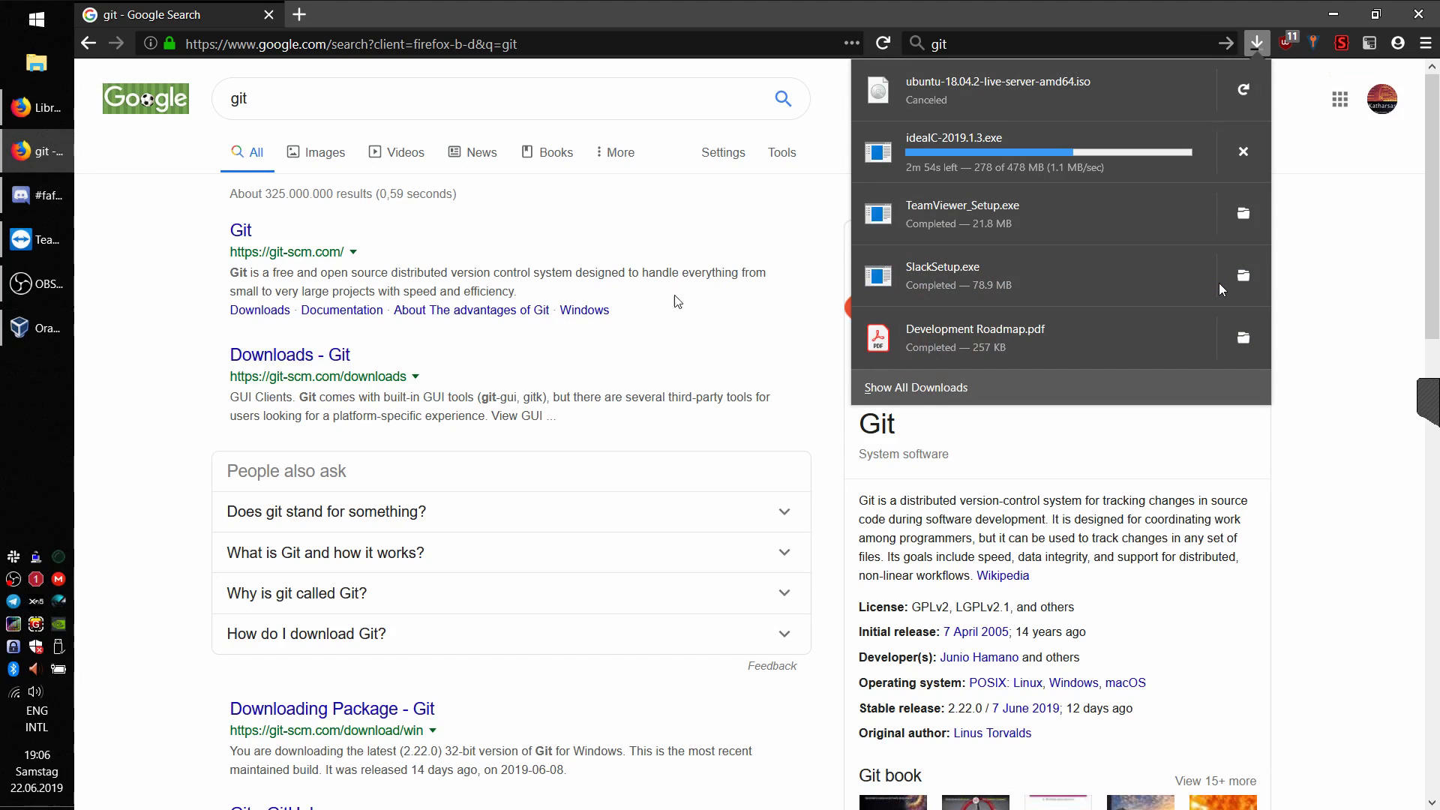
Step: Dismiss the download list and open the suggested GitHub profile page in a new browser tab
click(685, 327)
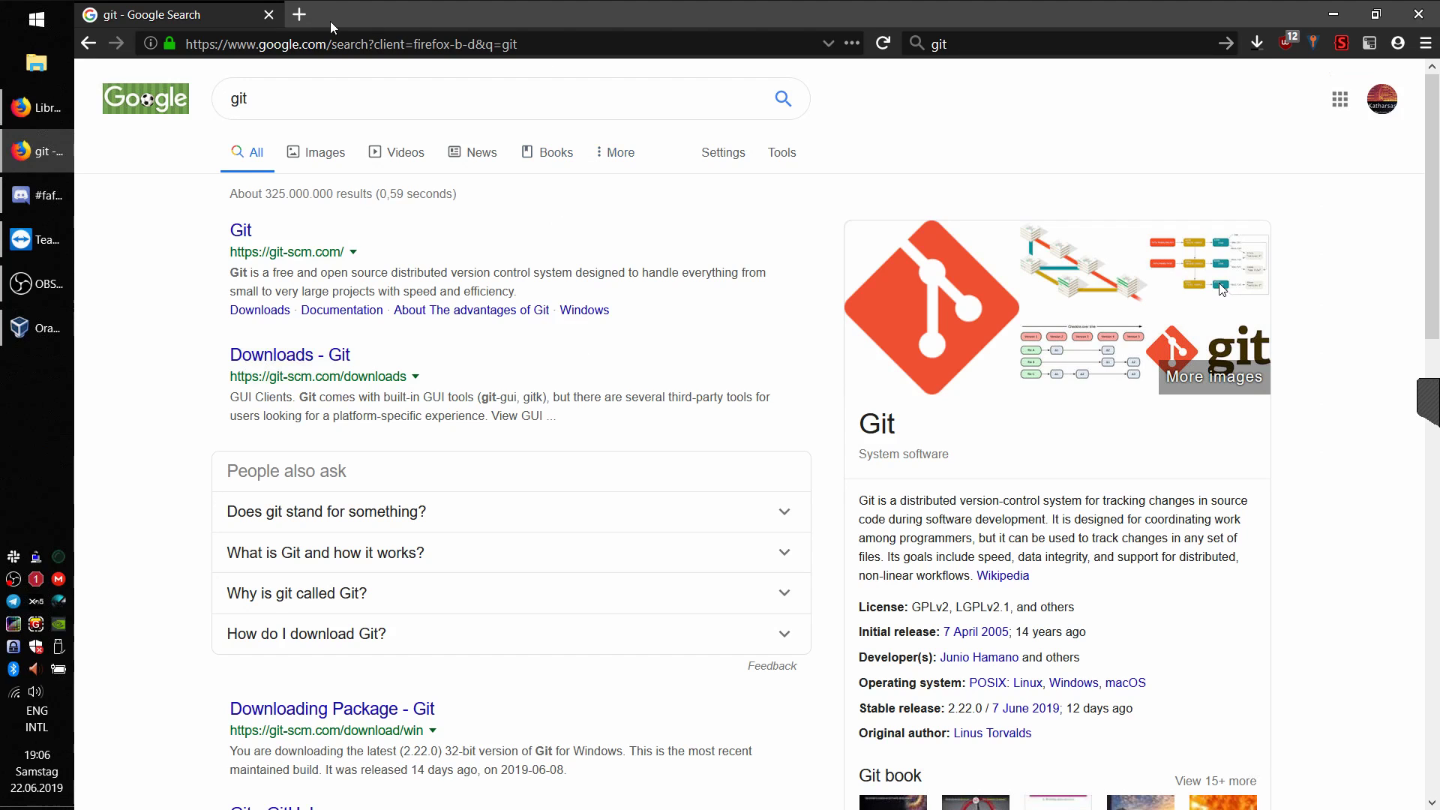
click(299, 14)
text(github.com/)
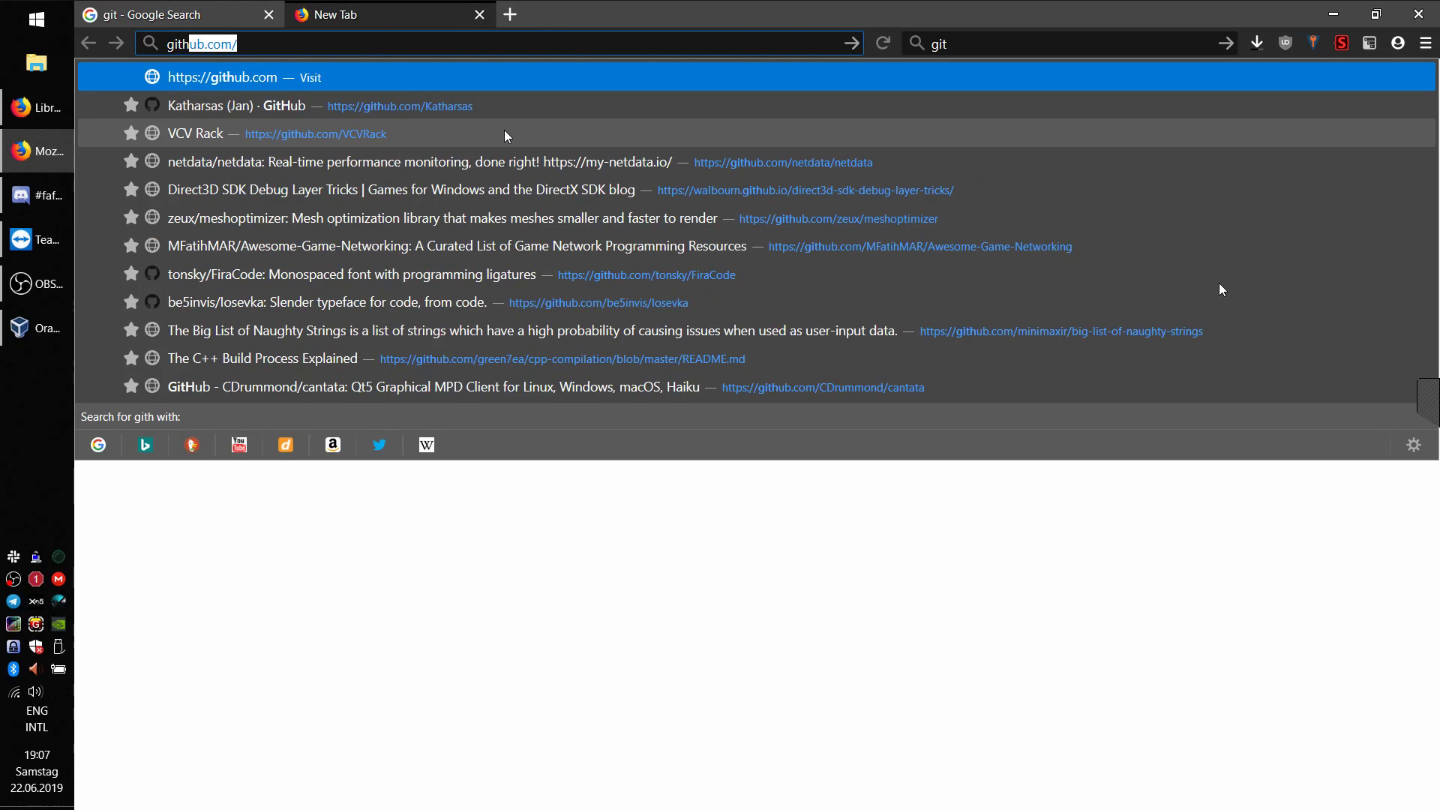
key(Down)
key(Return)
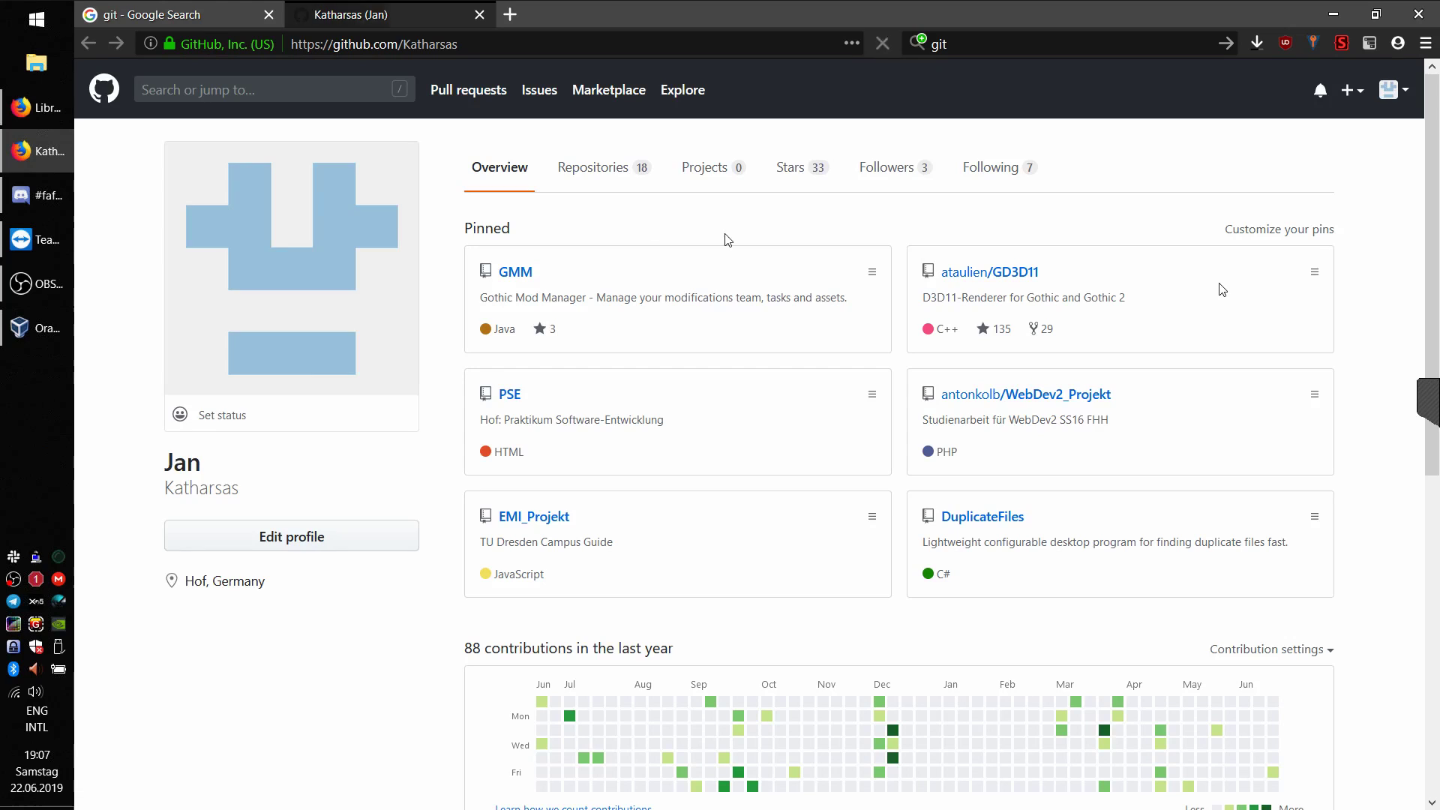
Step: Search GitHub for "faf" and open the FAForever/downlords-faf-client repository
click(993, 41)
click(334, 88)
text(faf)
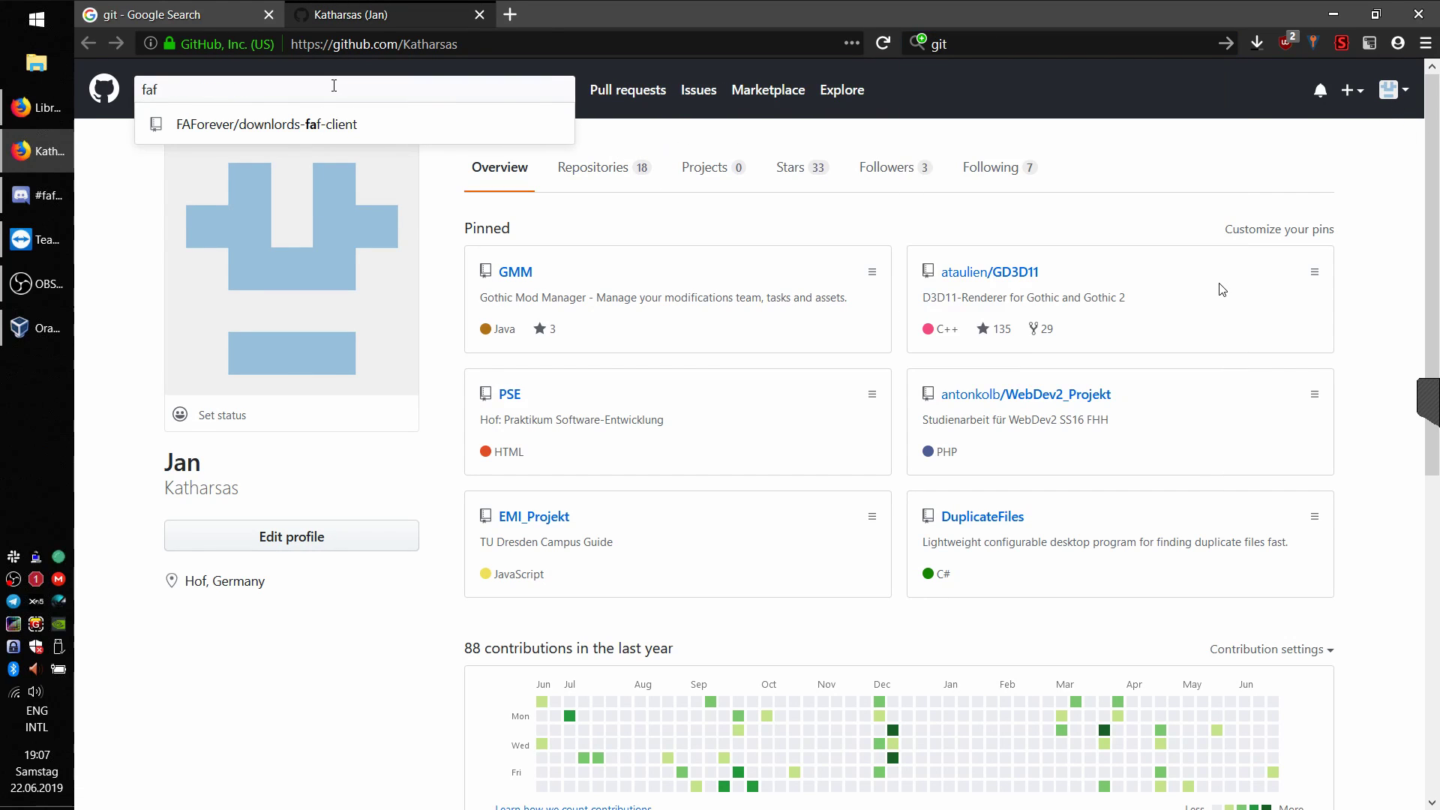
click(294, 215)
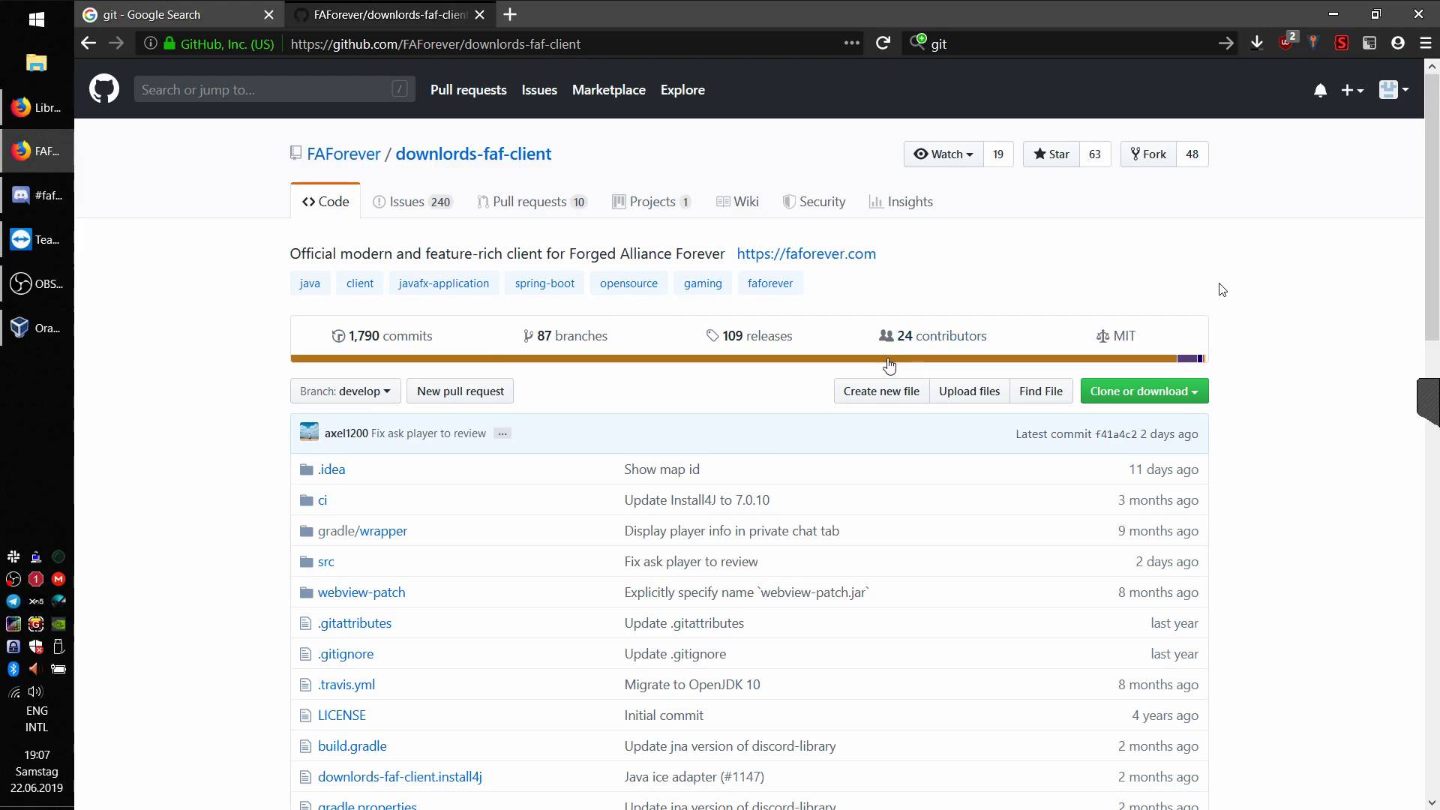
Step: Examine the readme's How to run instructions and check the progress of the ideaIC-2019.1.3.exe download
scroll(891, 364, down, 7)
scroll(890, 364, down, 4)
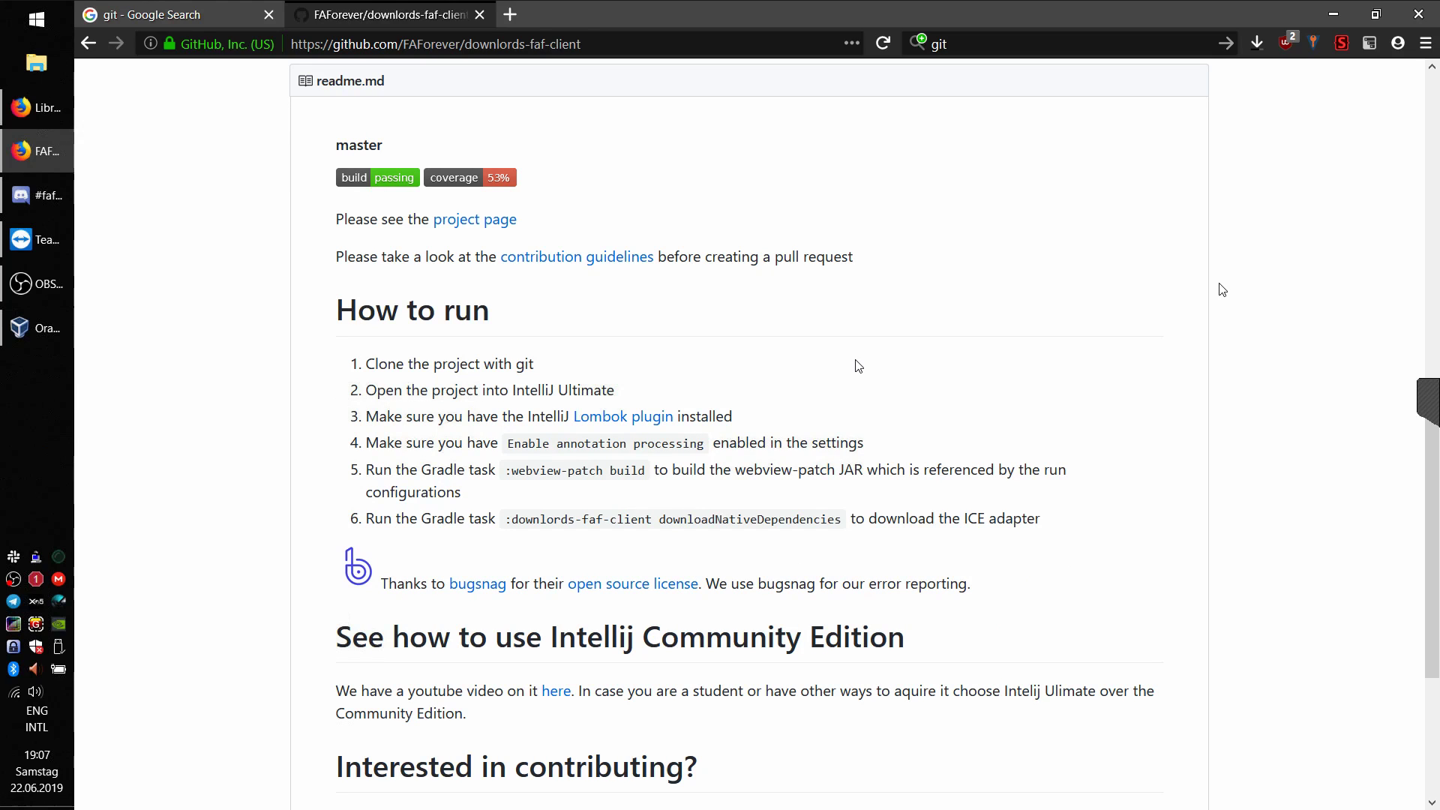
scroll(711, 359, up, 5)
scroll(773, 344, down, 4)
scroll(774, 344, down, 1)
click(1259, 42)
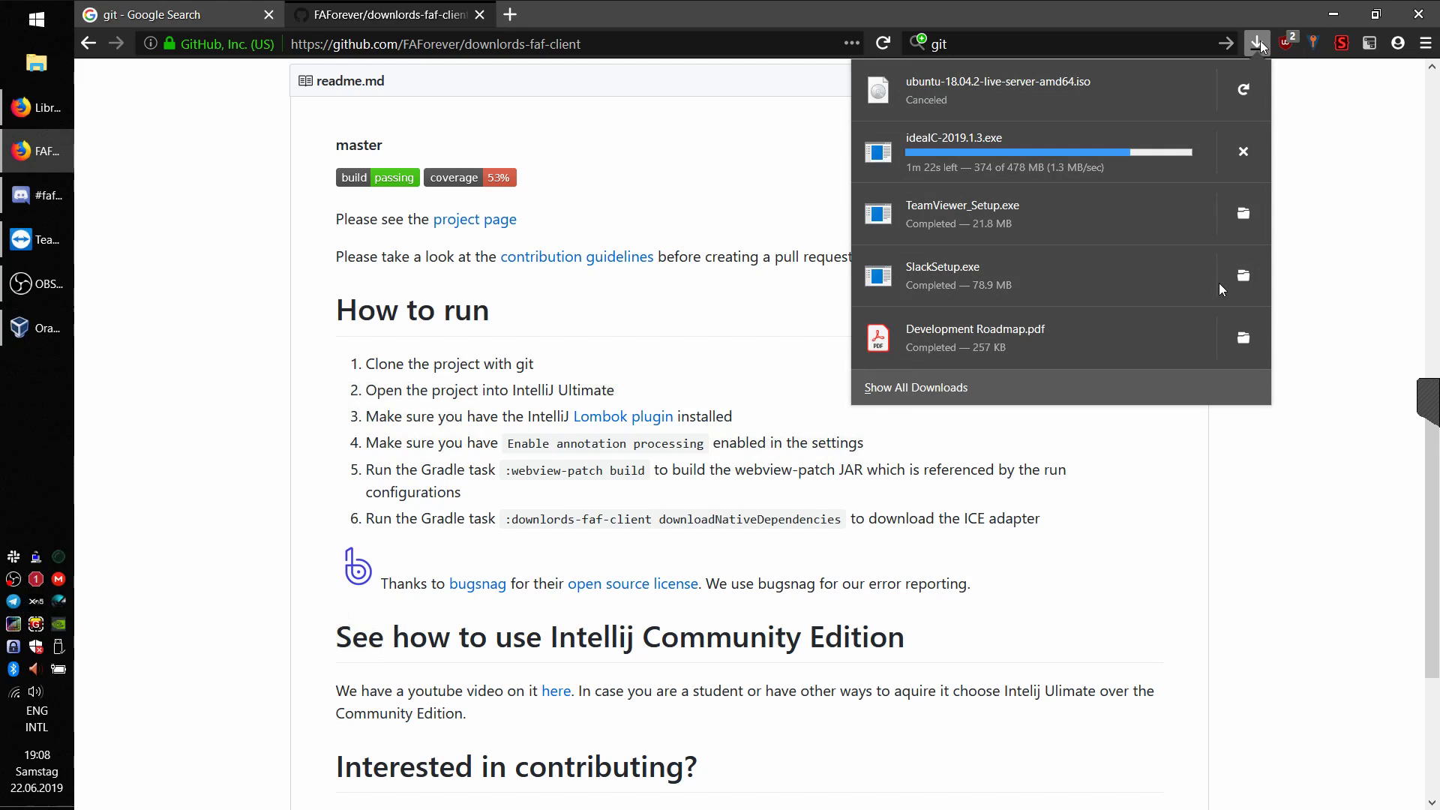
click(1094, 3)
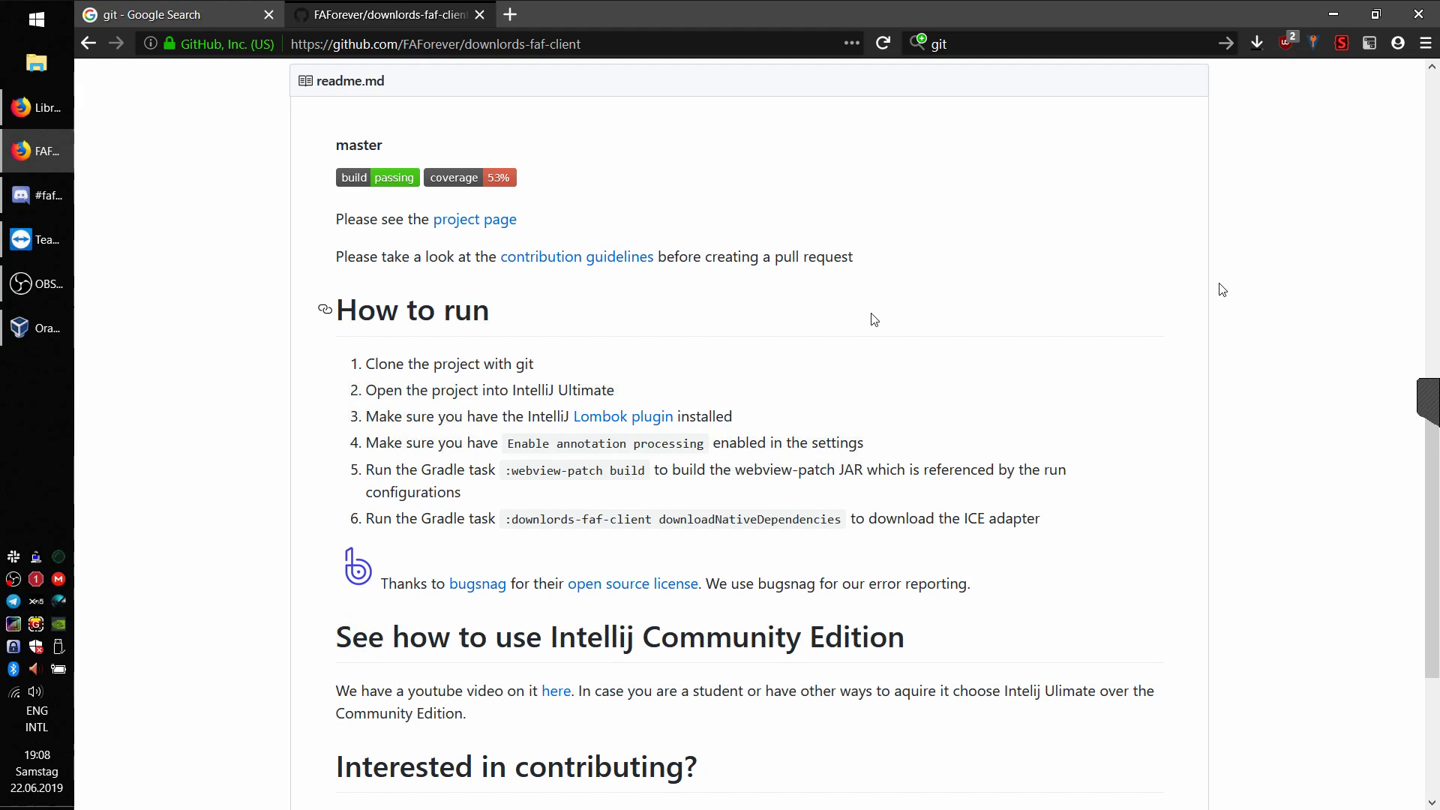
click(1253, 51)
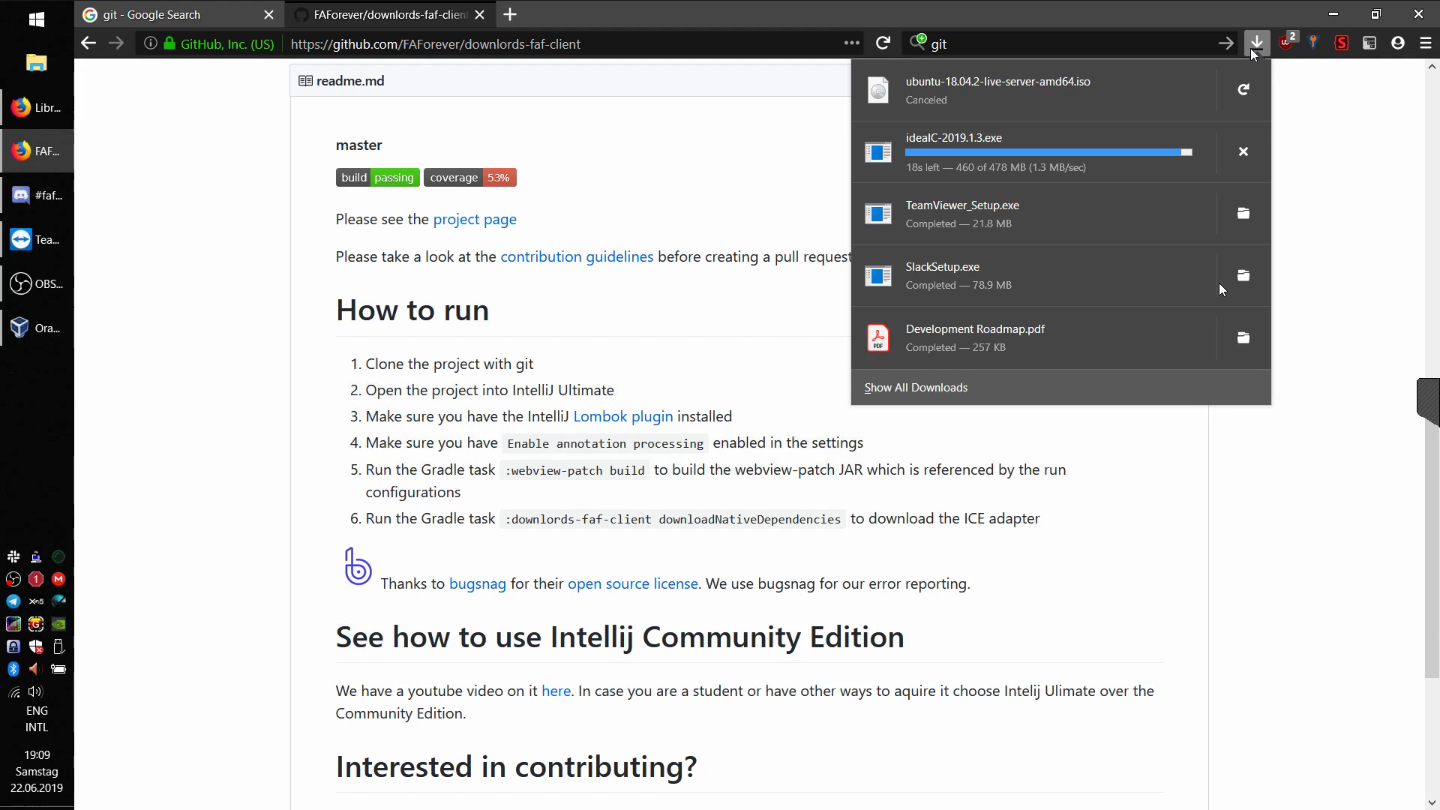
Step: Search the web for "oracle jdk" in a new browser tab
key(ctrl+t)
click(1011, 41)
text(oracle )
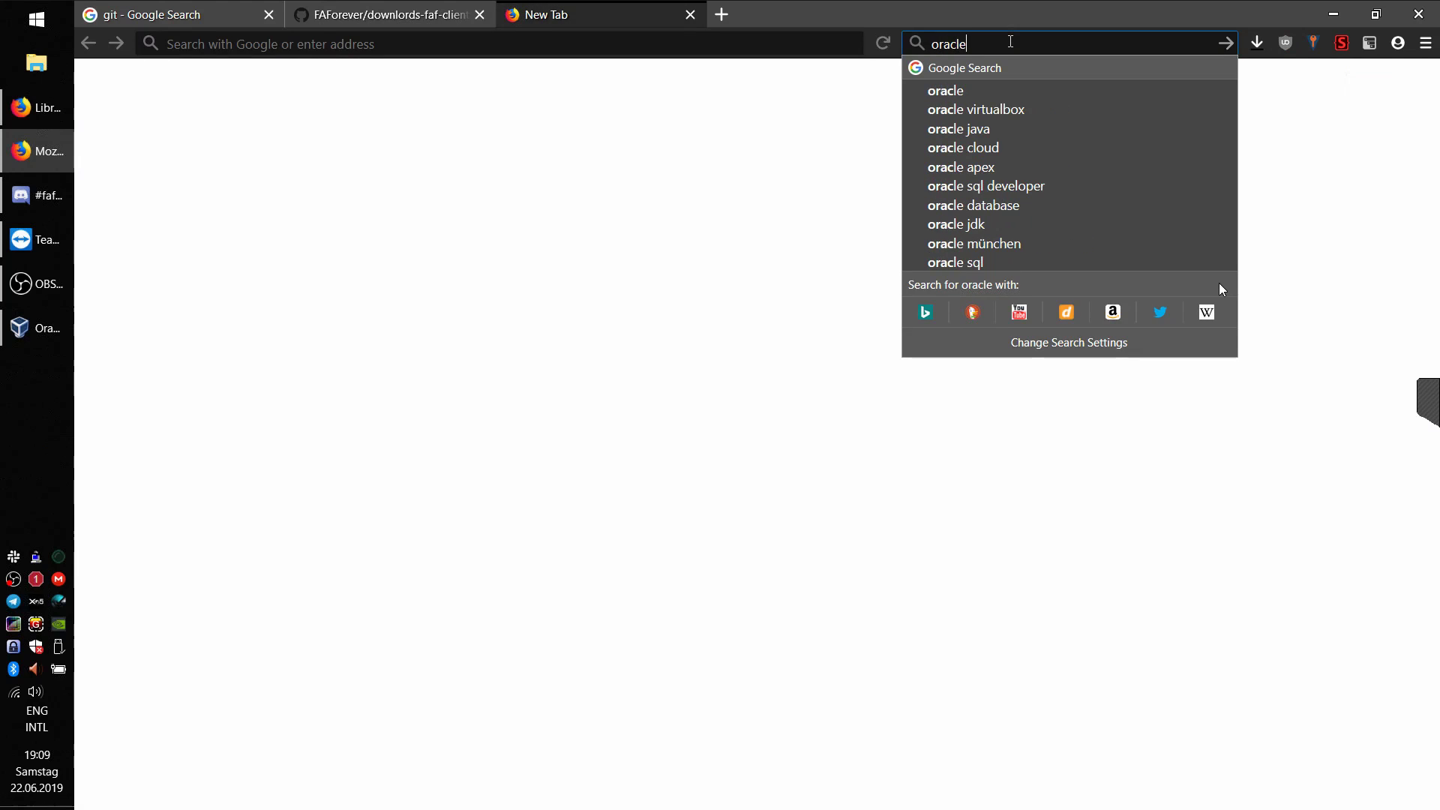
text(jdk)
key(Return)
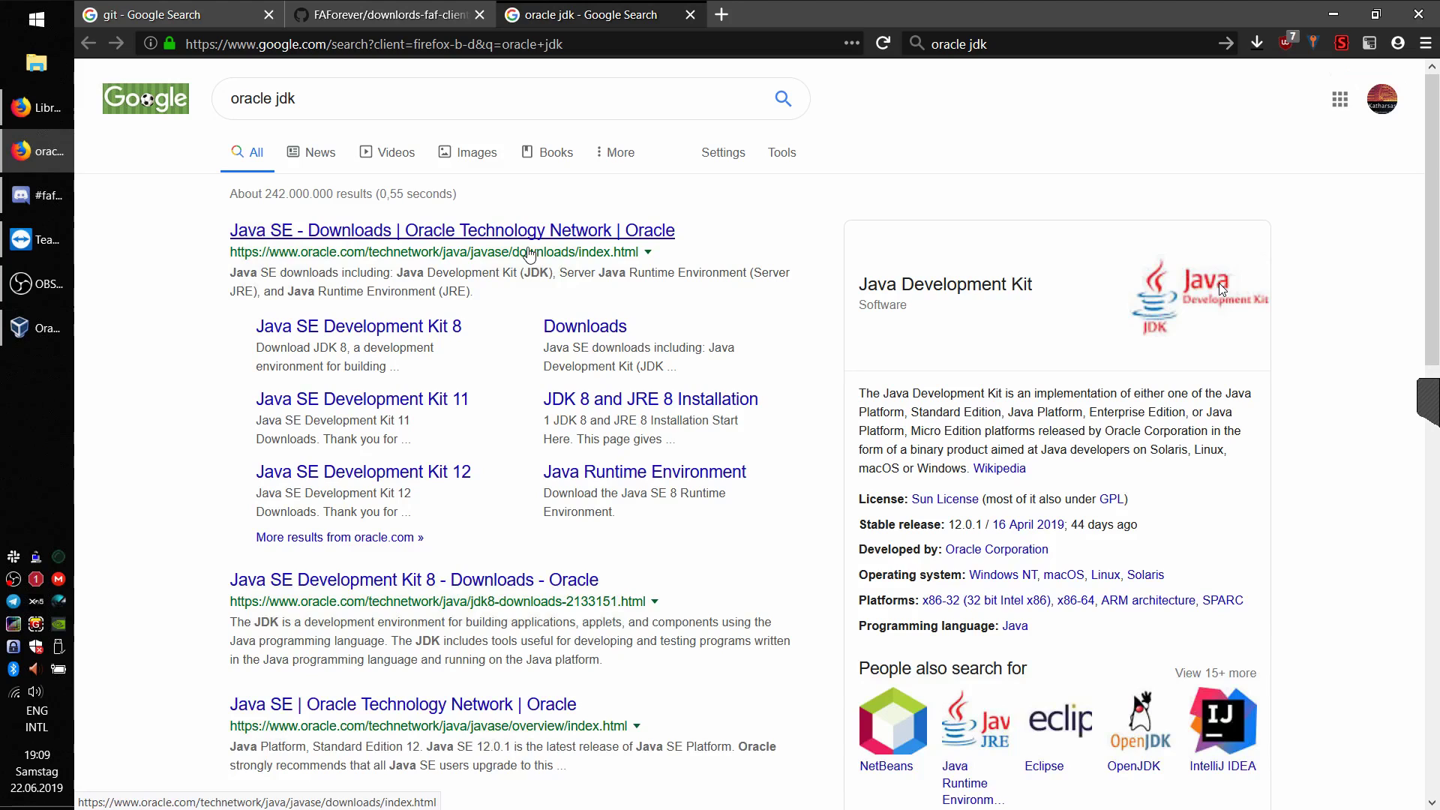
Step: Search the web for "oracle jdk 11" and look over the Java SE Development Kit 11 downloads page
click(350, 103)
text(11)
key(Return)
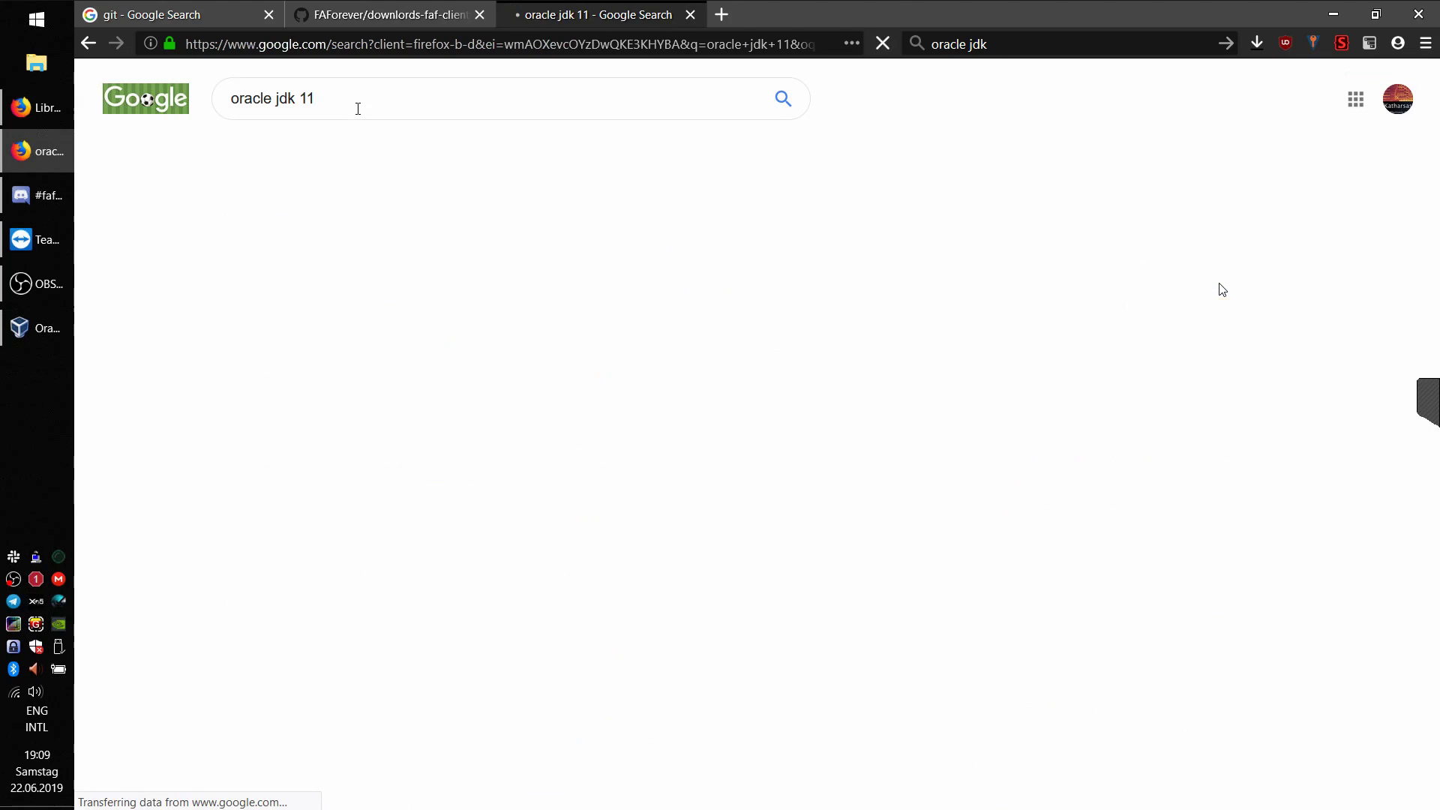
click(432, 233)
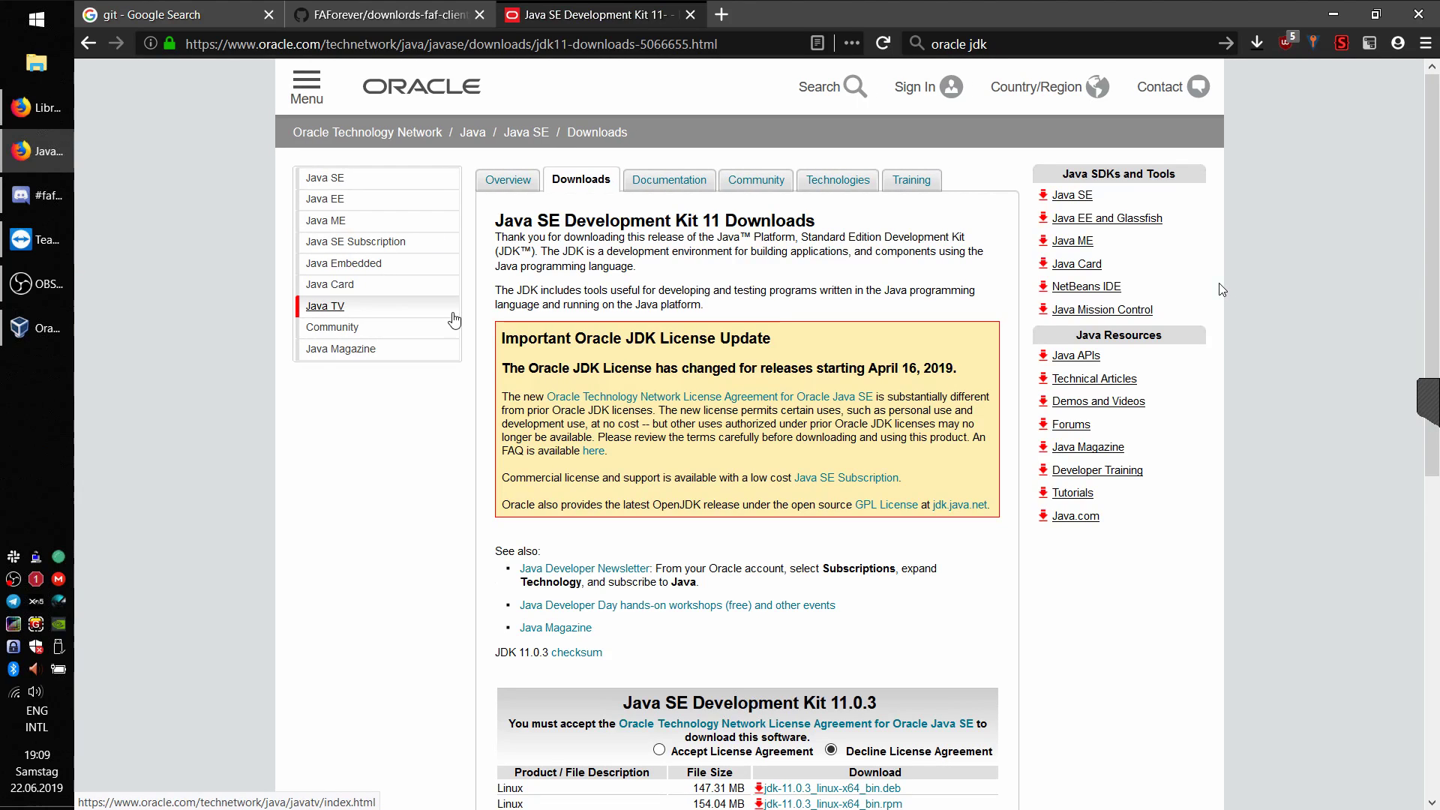
scroll(488, 435, down, 2)
scroll(443, 419, up, 2)
Step: Return to the results, change the search to "oracle jdk 10" and open Oracle's Java SE Development Kit 10 downloads page
click(88, 42)
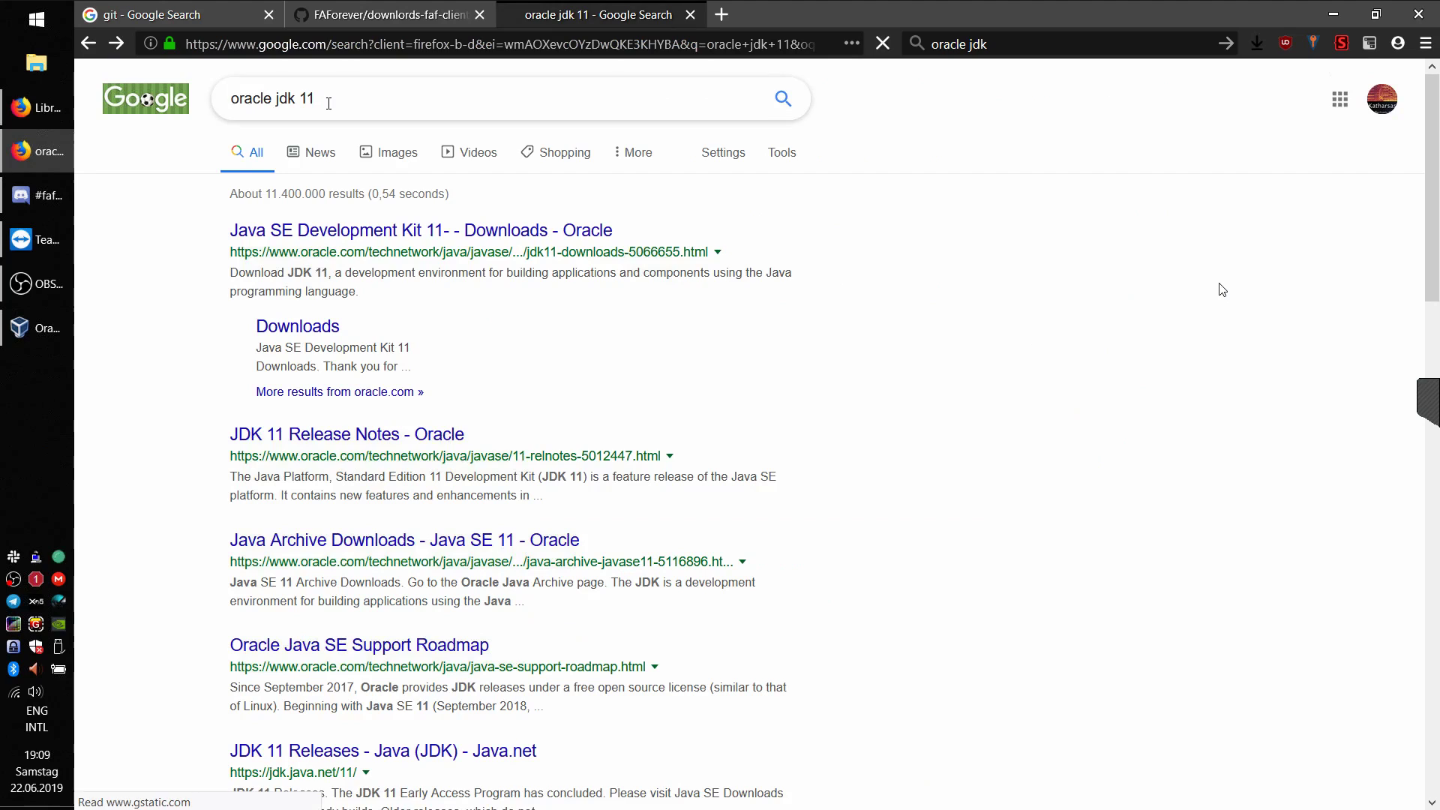
click(329, 99)
key(BackSpace)
text(0)
key(Return)
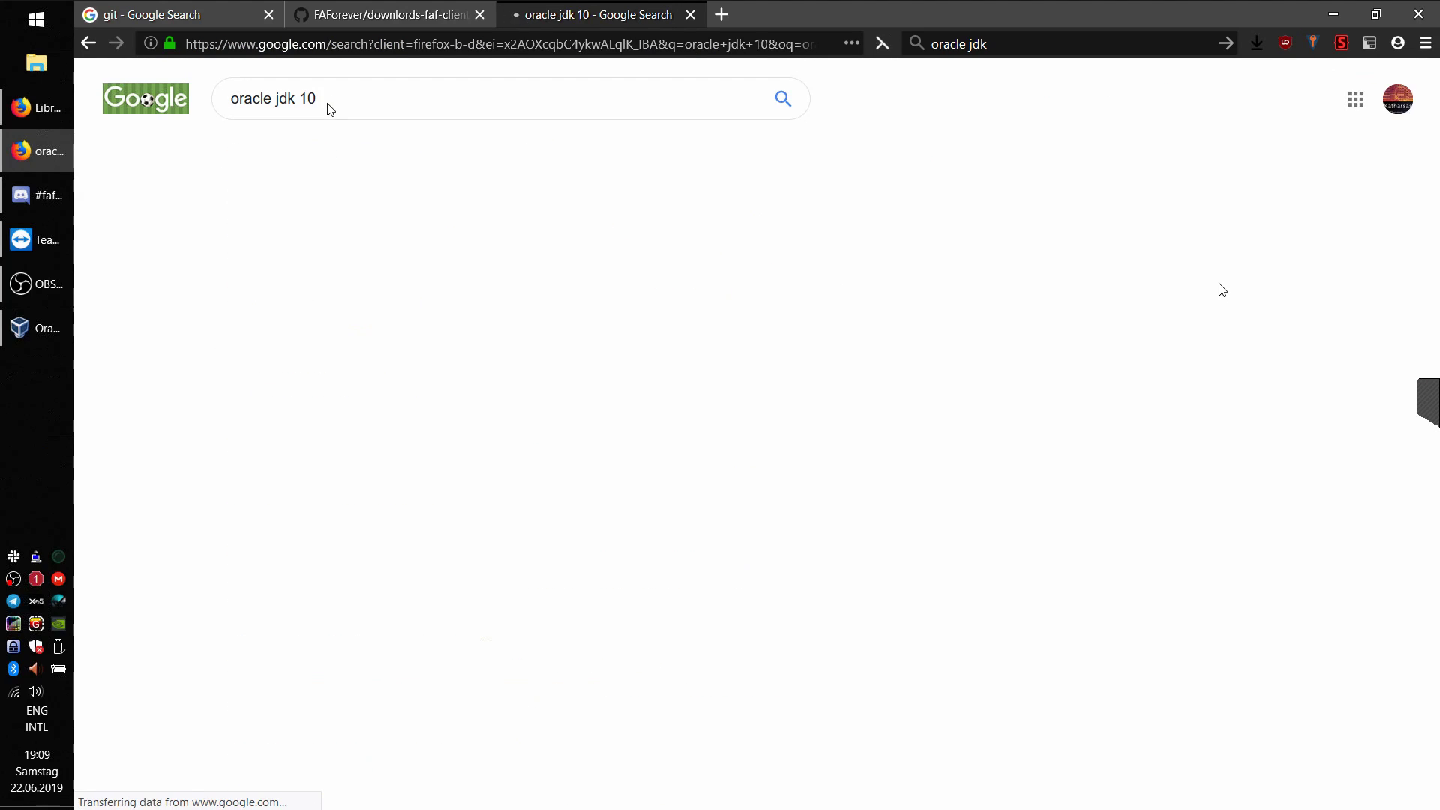
click(450, 232)
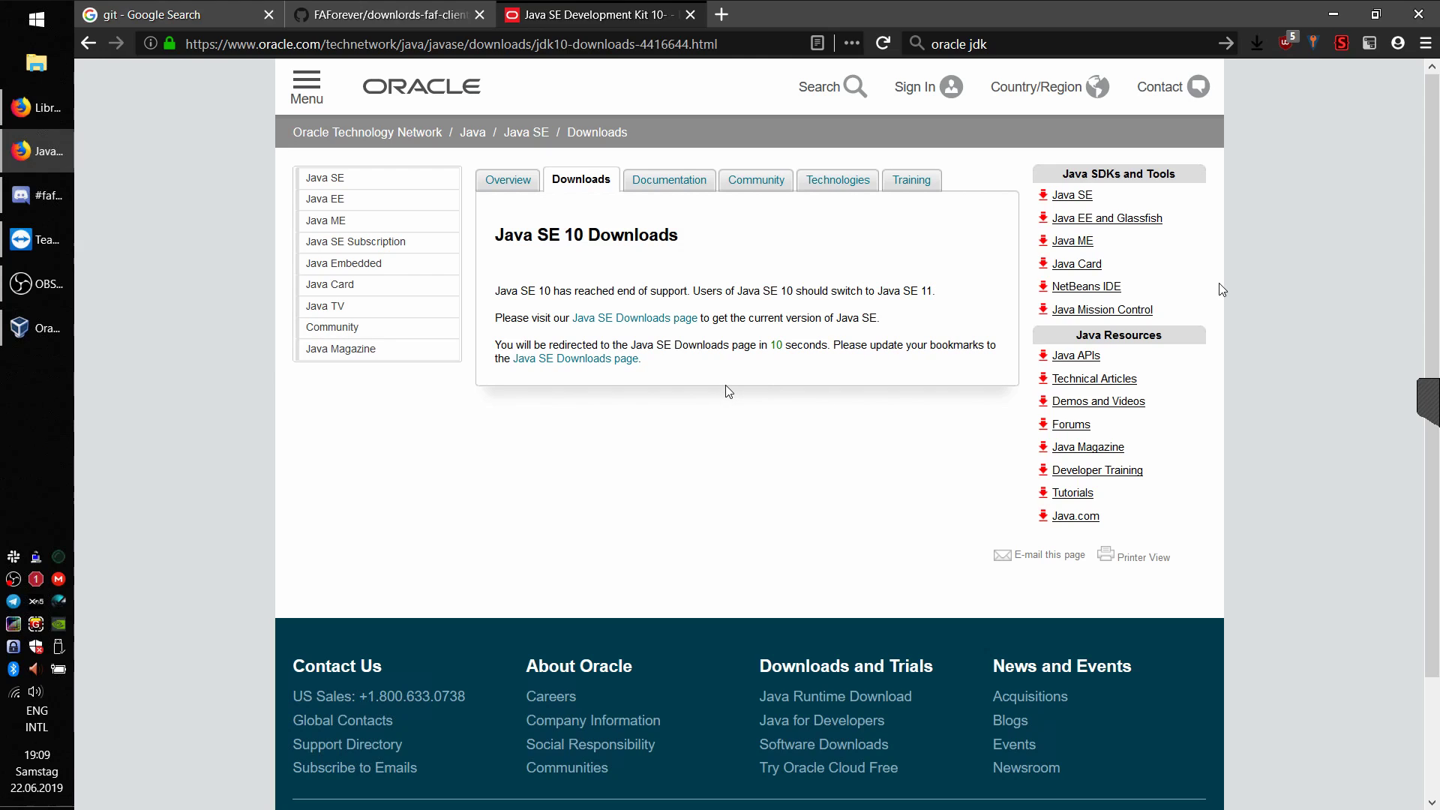
Step: Look through the releases on the linked Java SE Downloads page, then return to the Java SE 10 page
click(619, 319)
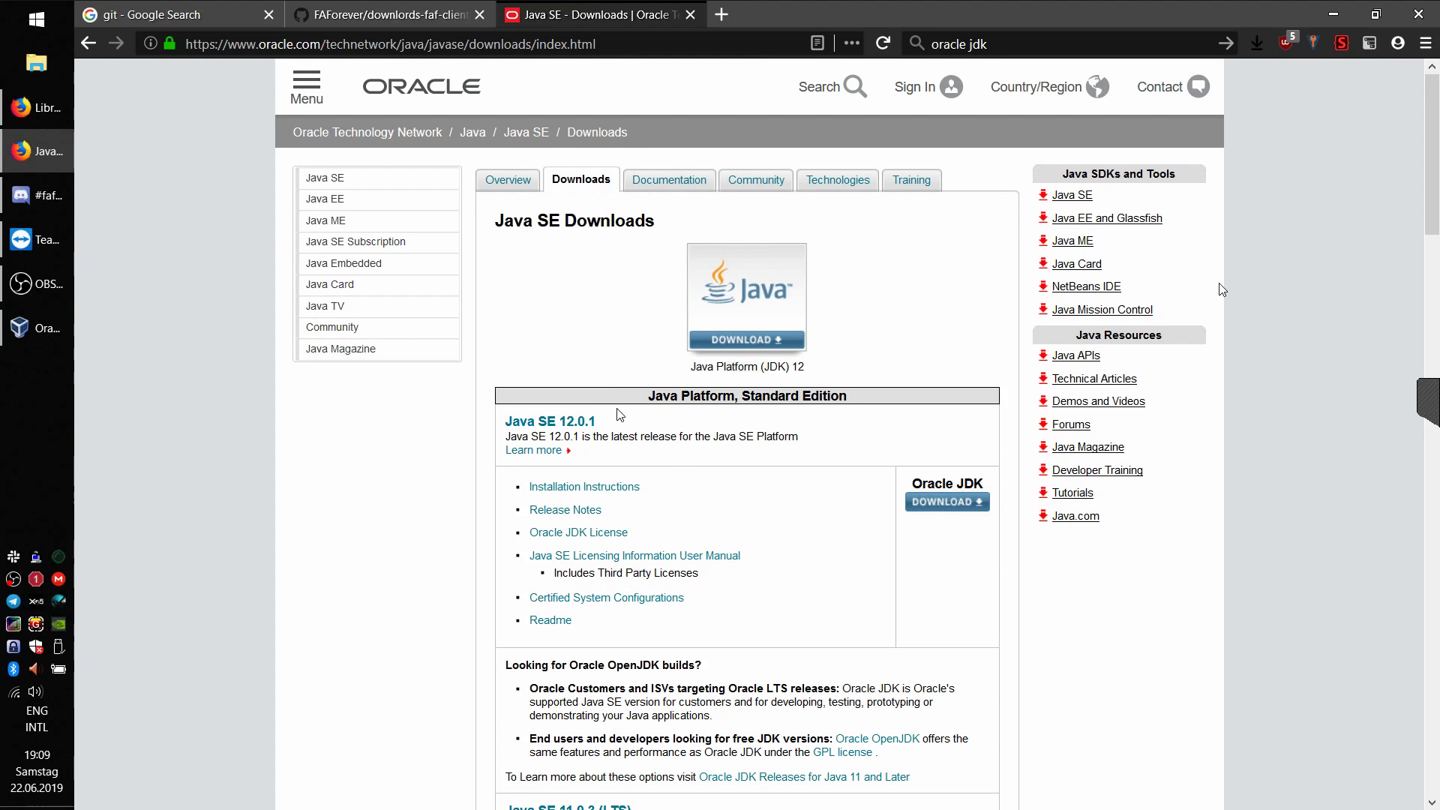
scroll(621, 415, down, 3)
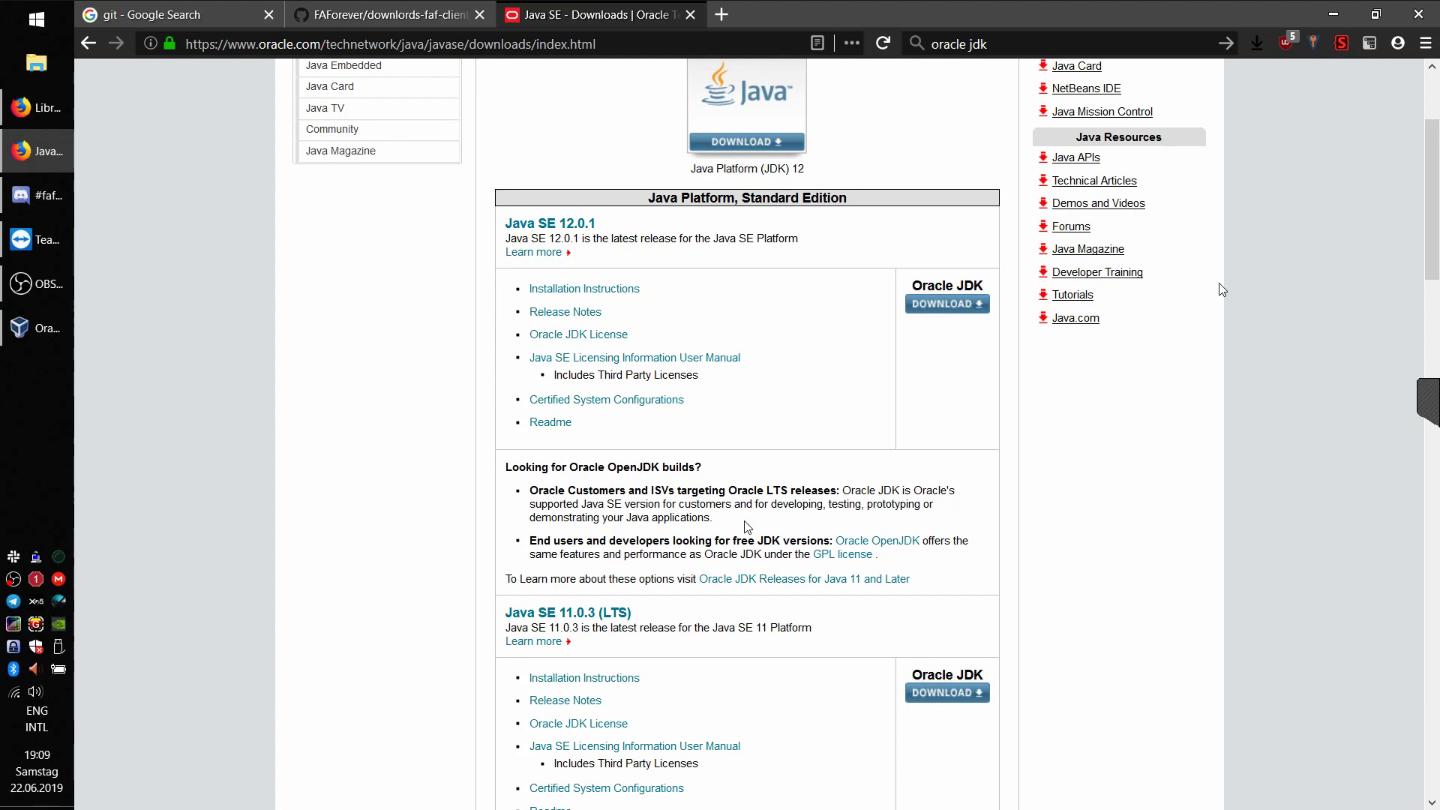
scroll(515, 355, up, 5)
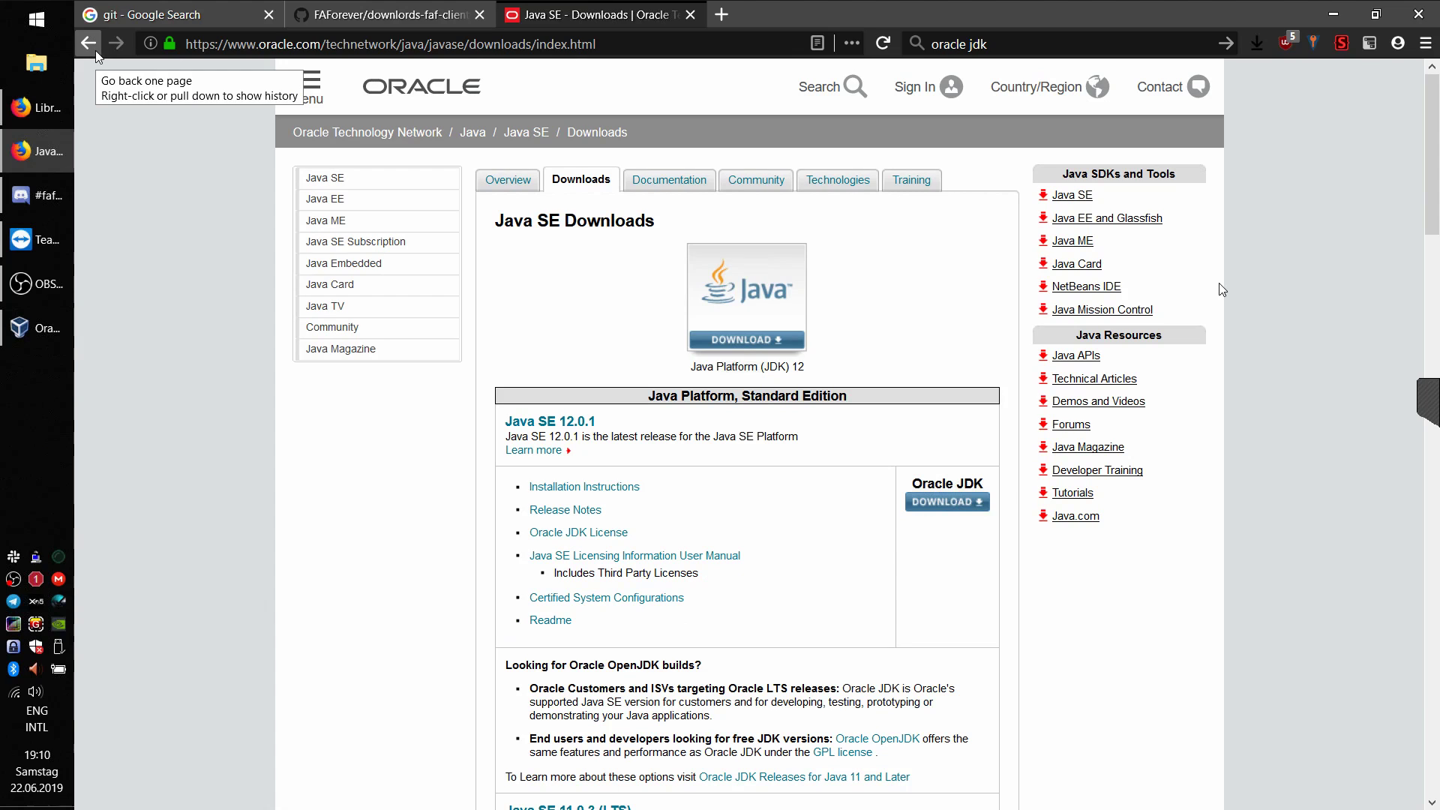
click(97, 54)
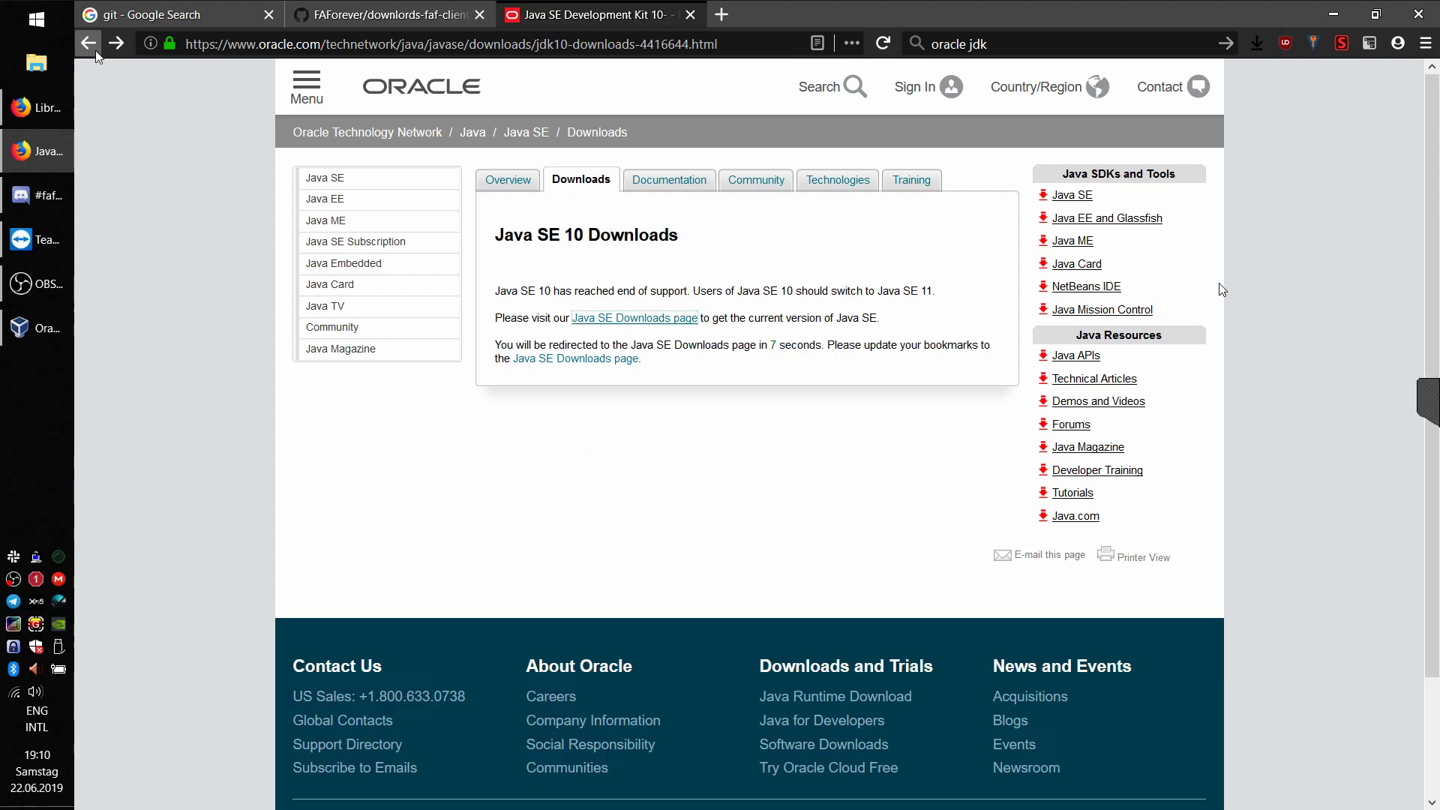
Step: Run a new web search for "oracle jdk 10" and open the Java SE 10 archive downloads page
click(1012, 42)
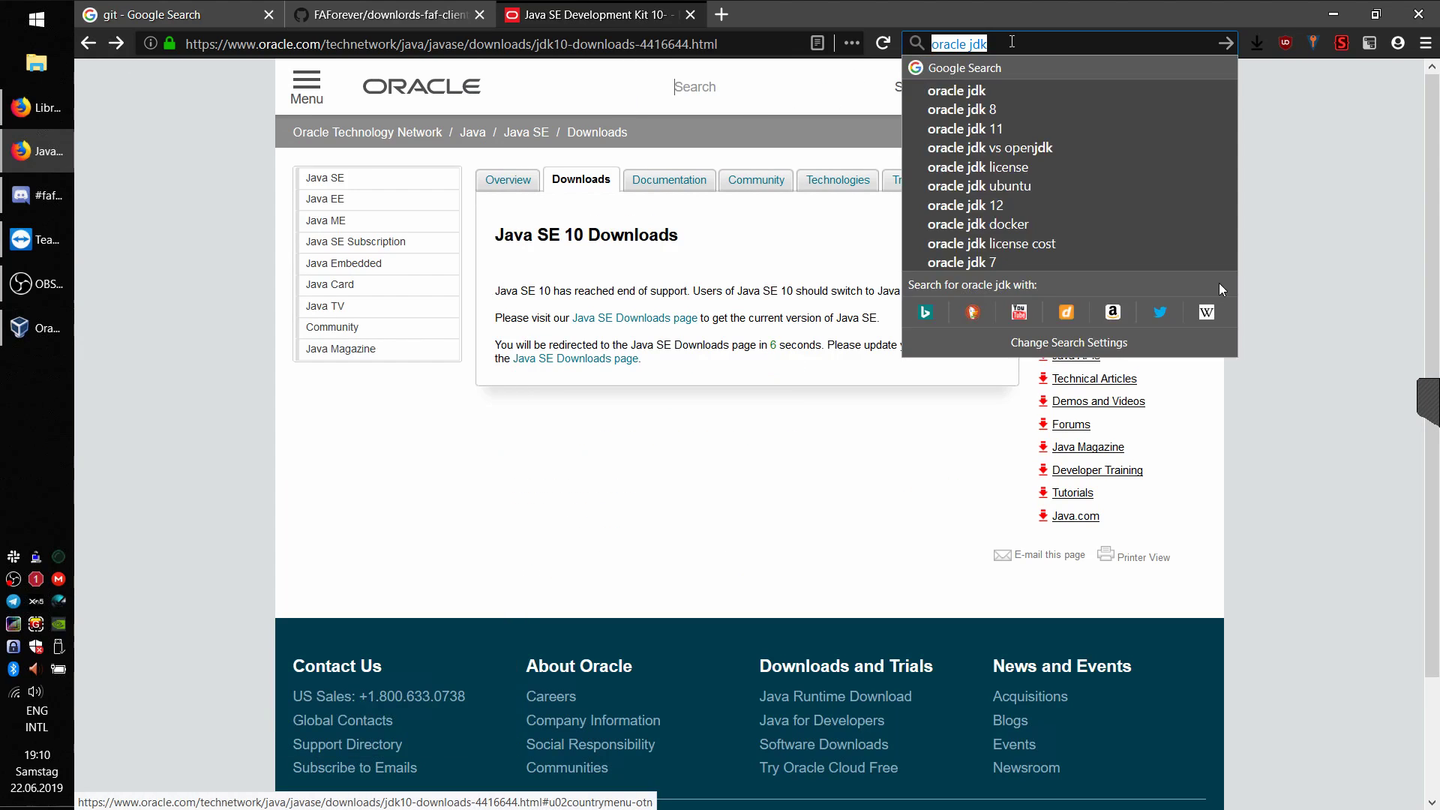
text(10)
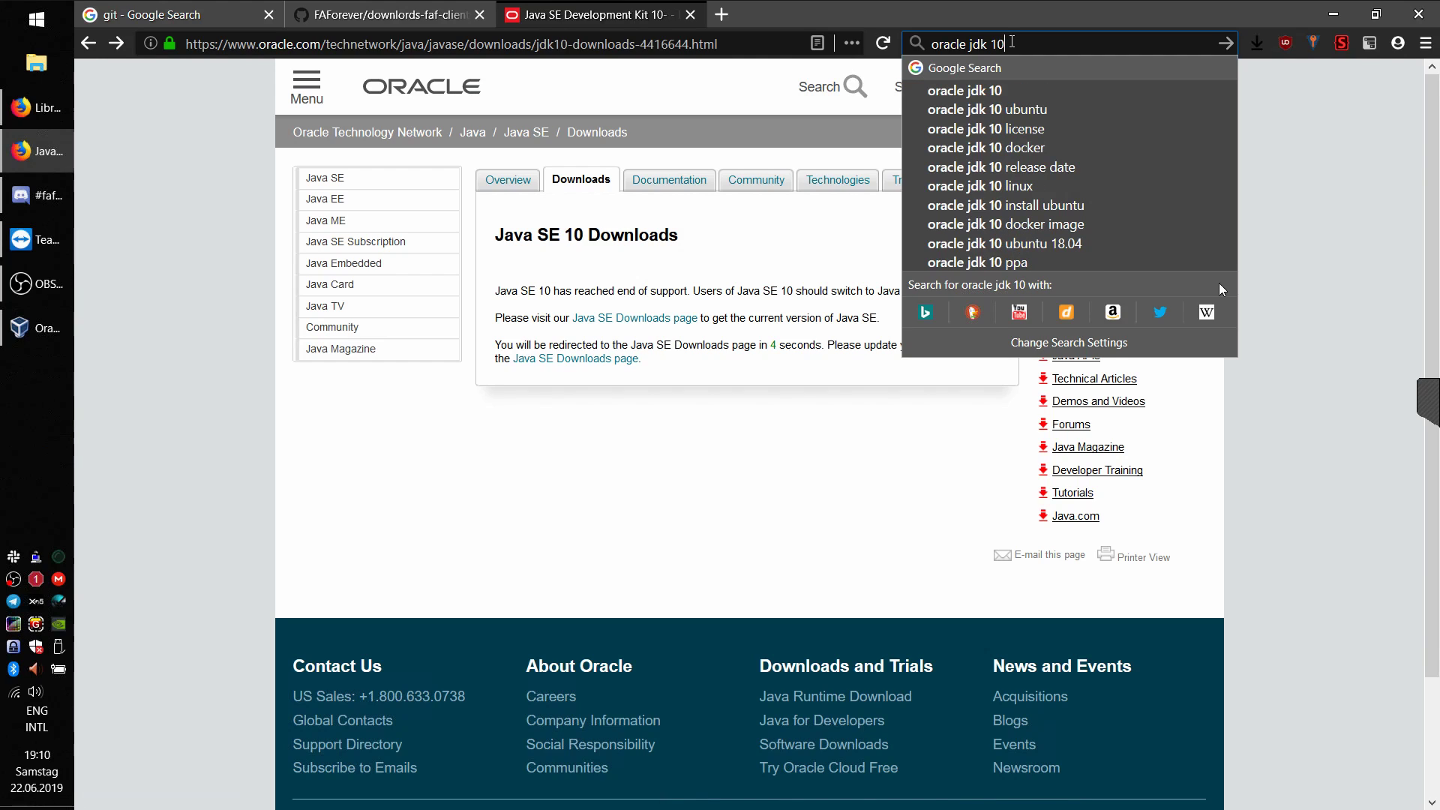
key(Return)
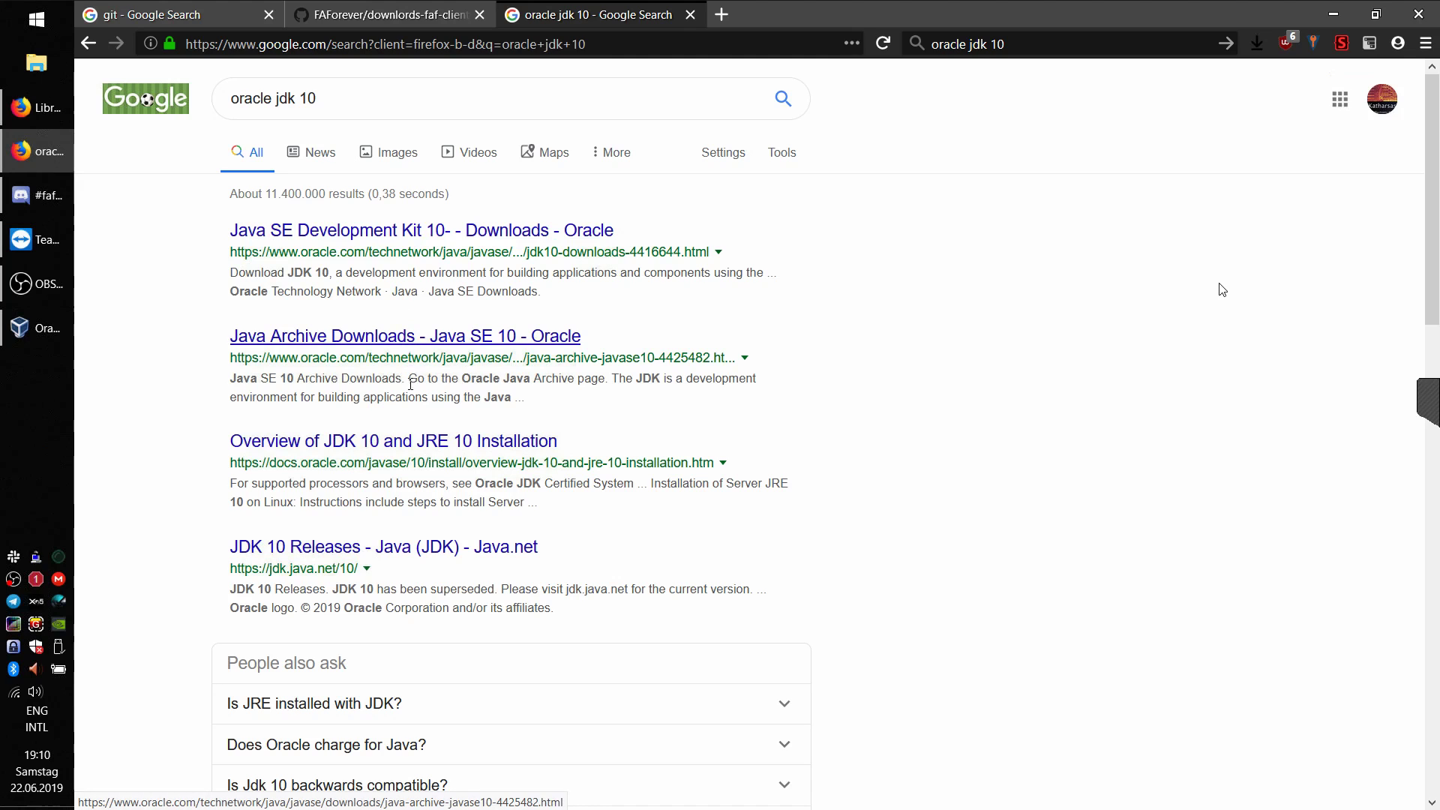
click(419, 354)
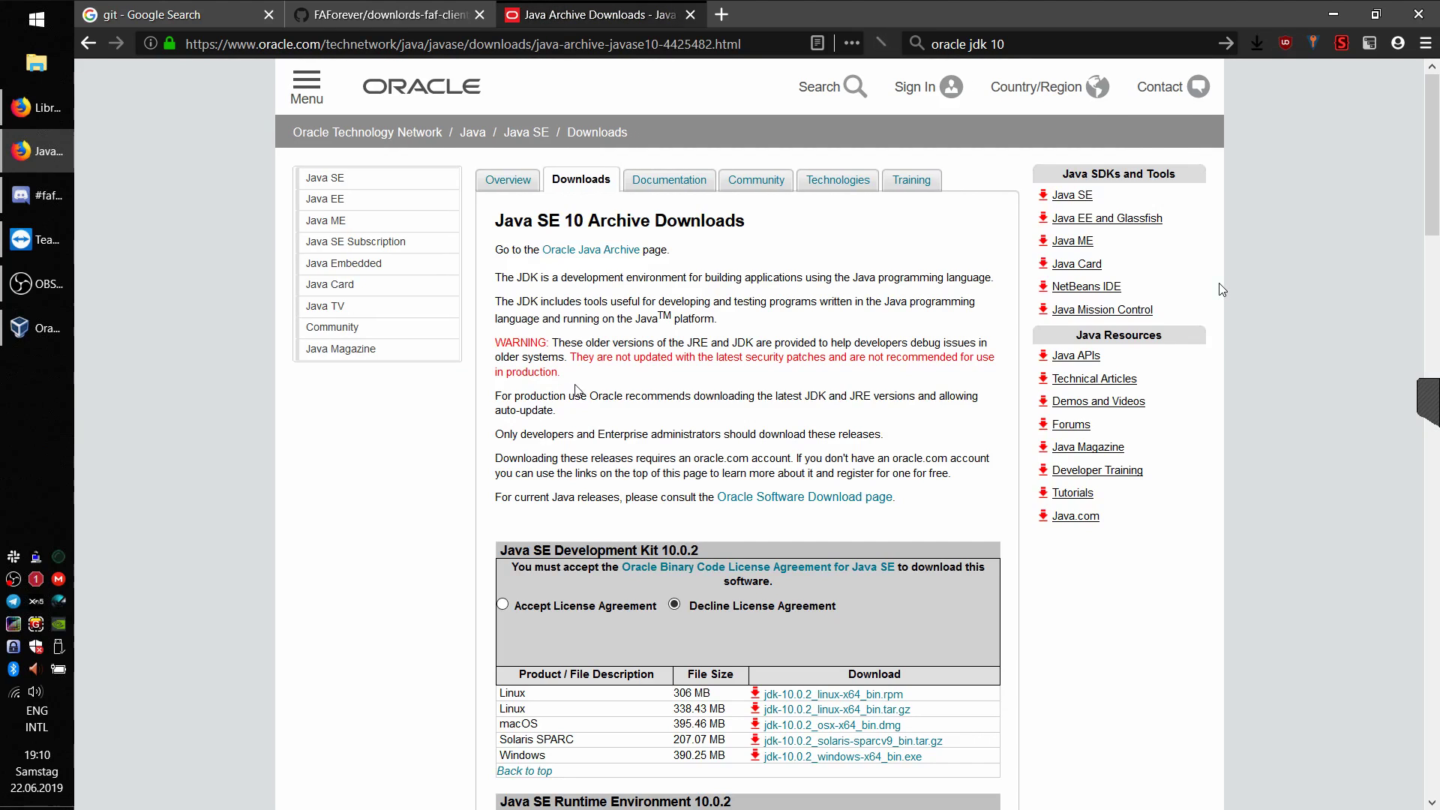
Step: Accept the license agreement for Java SE Development Kit 10.0.2 and request the jdk-10.0.2_windows-x64_bin.exe download
scroll(750, 412, down, 3)
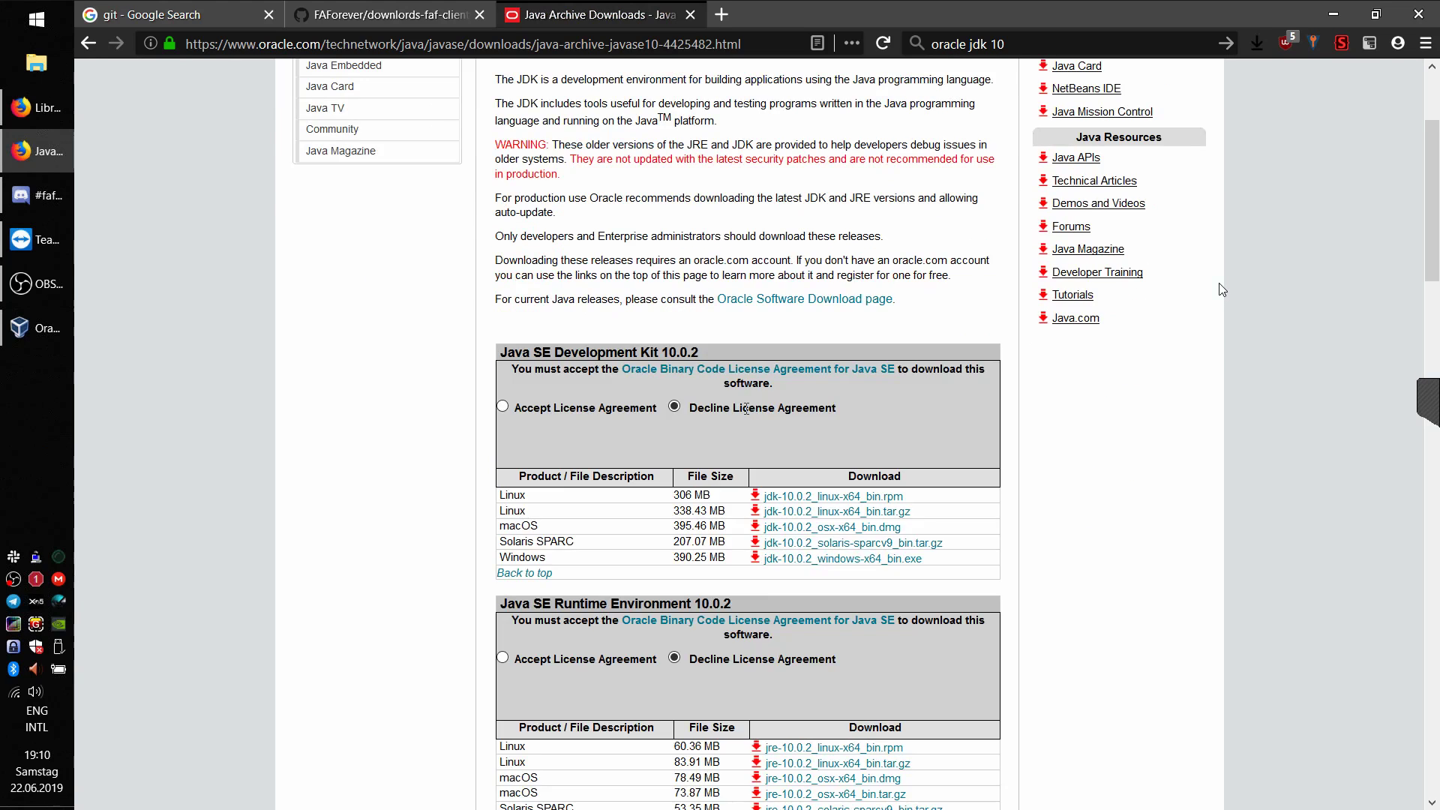
scroll(693, 387, up, 2)
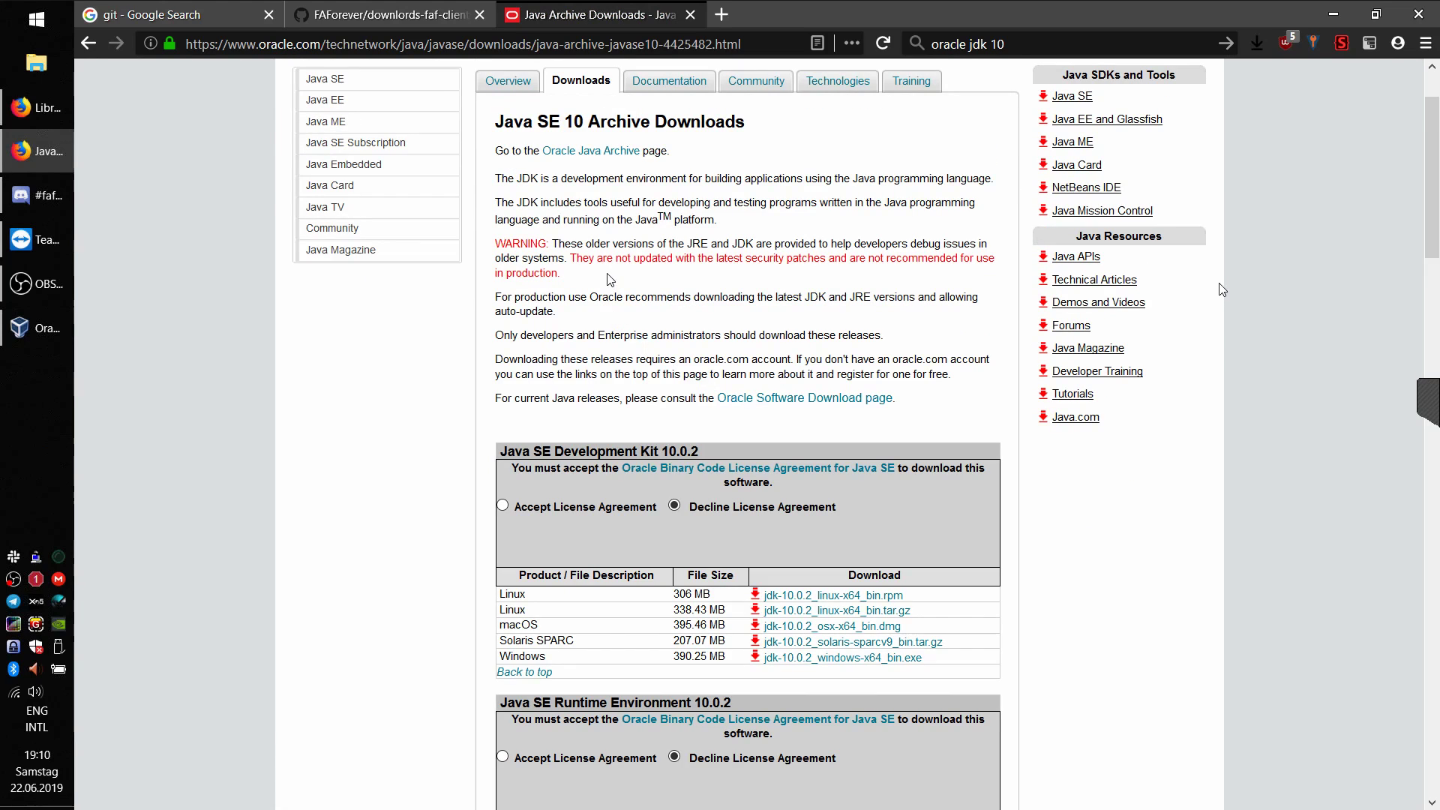
scroll(570, 259, up, 1)
scroll(600, 315, down, 2)
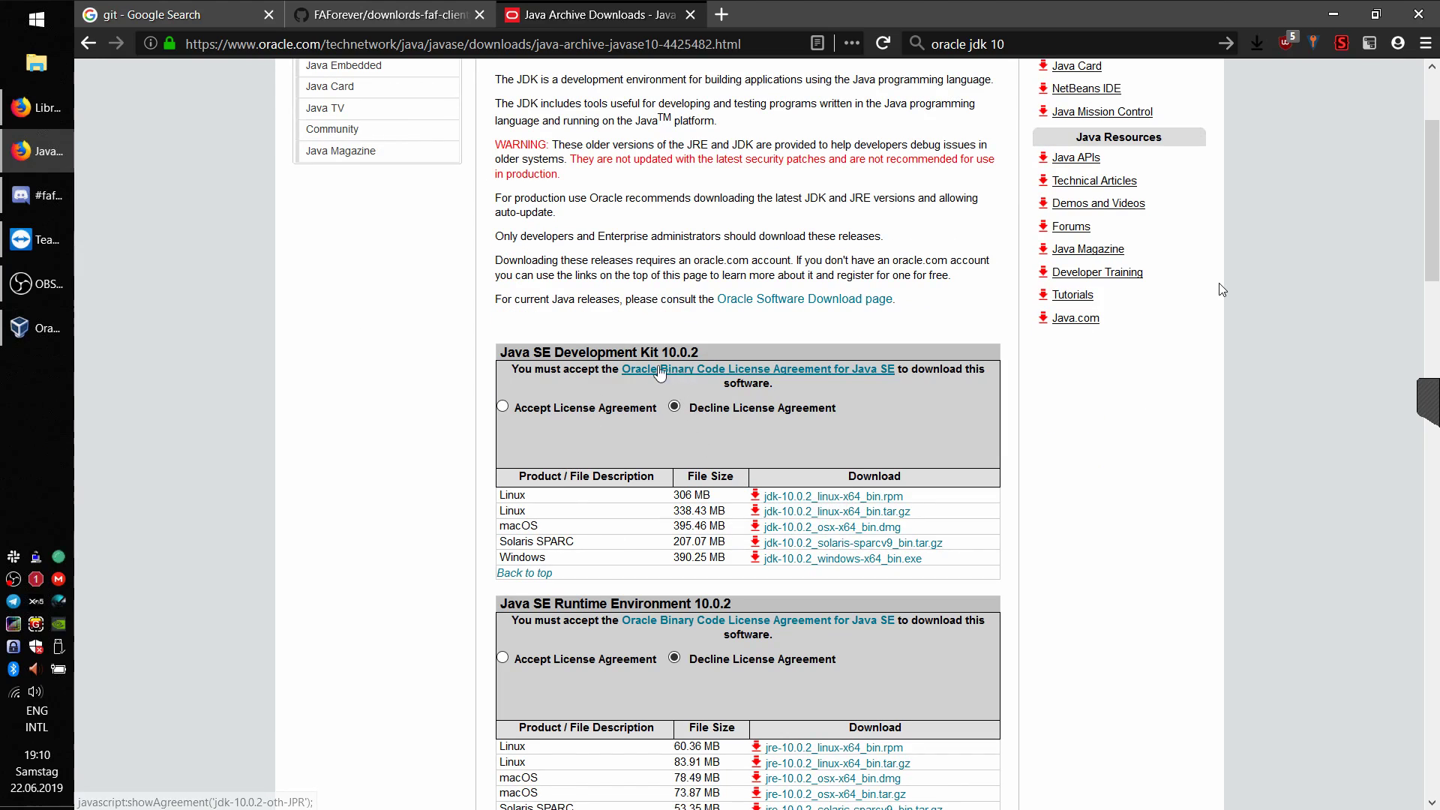
click(503, 408)
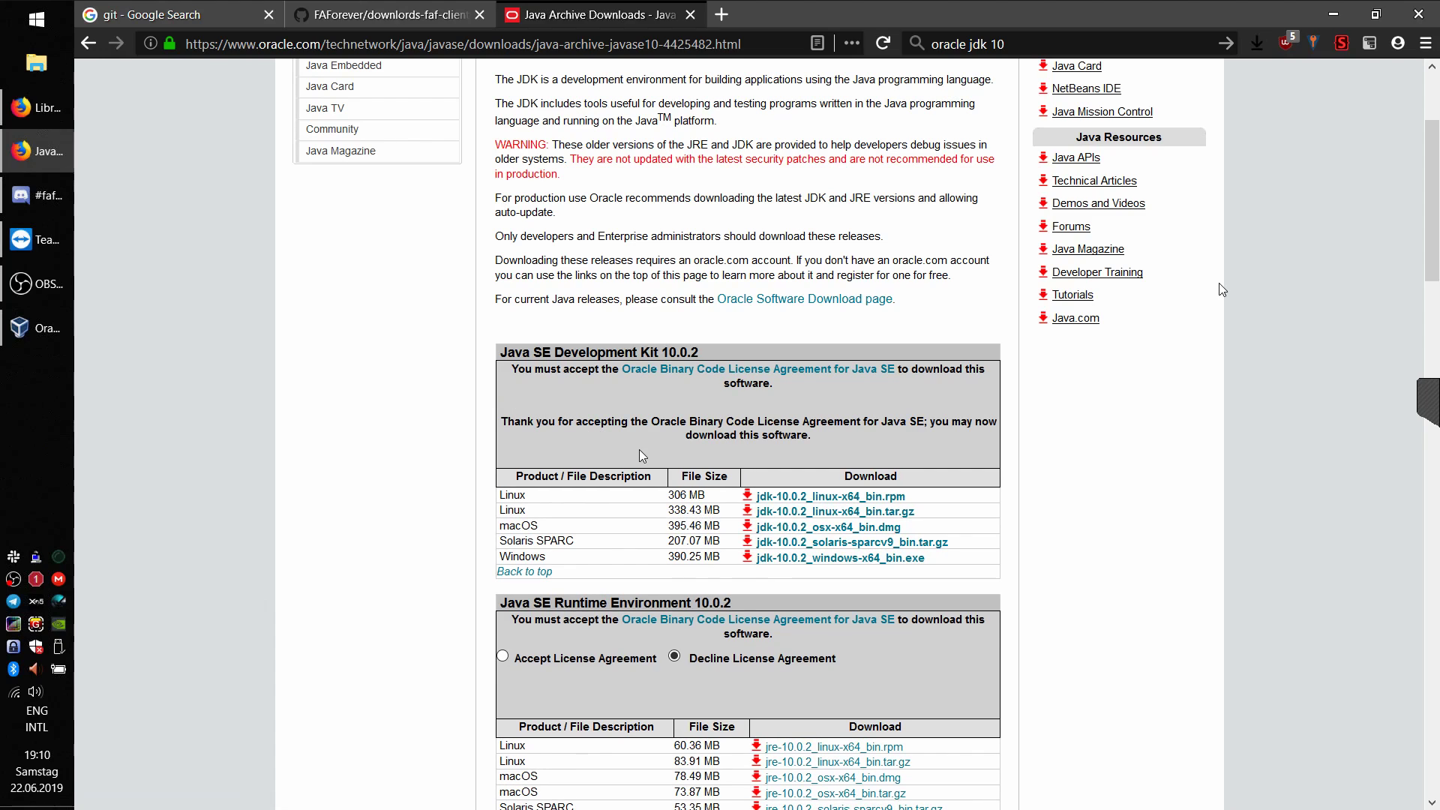
scroll(641, 456, down, 2)
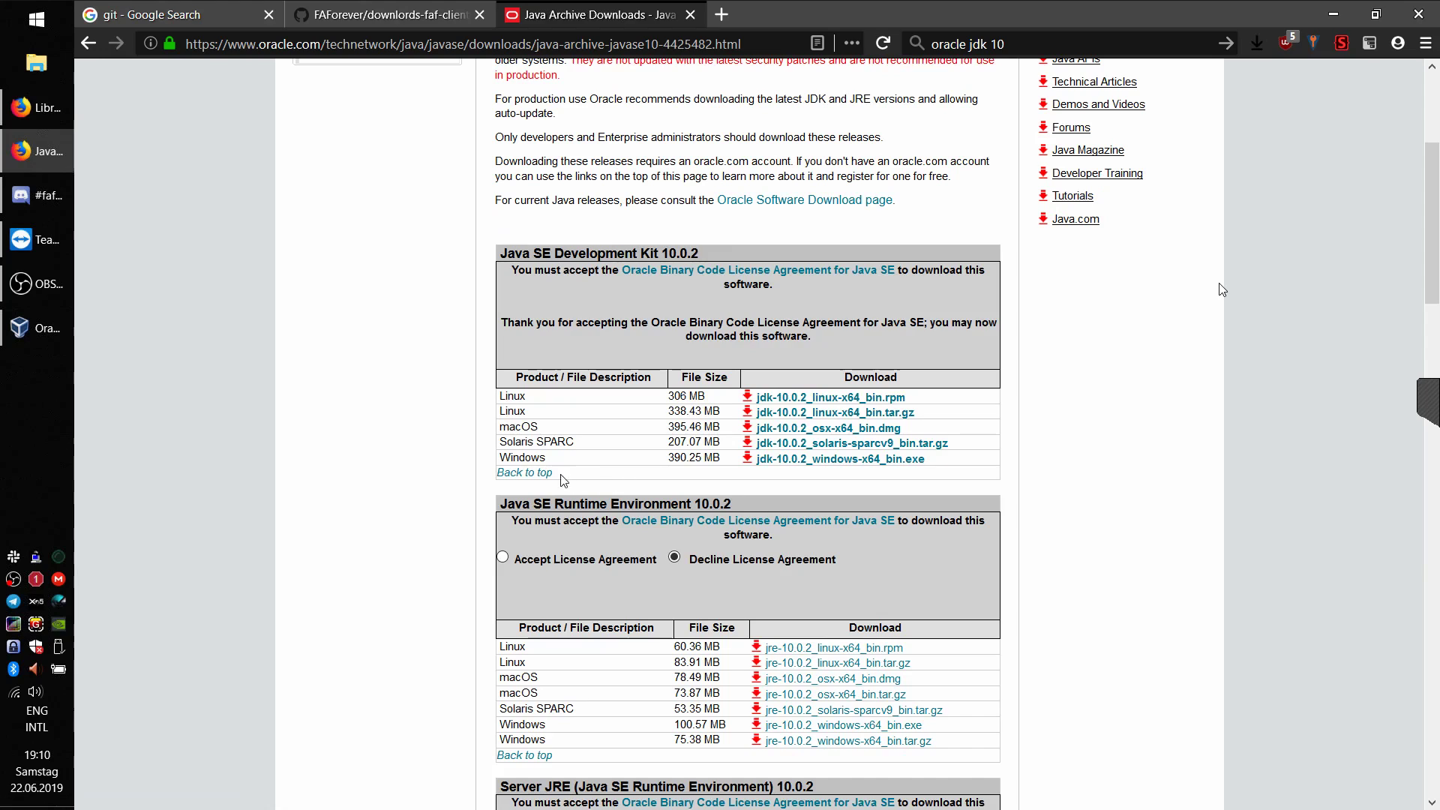
click(831, 468)
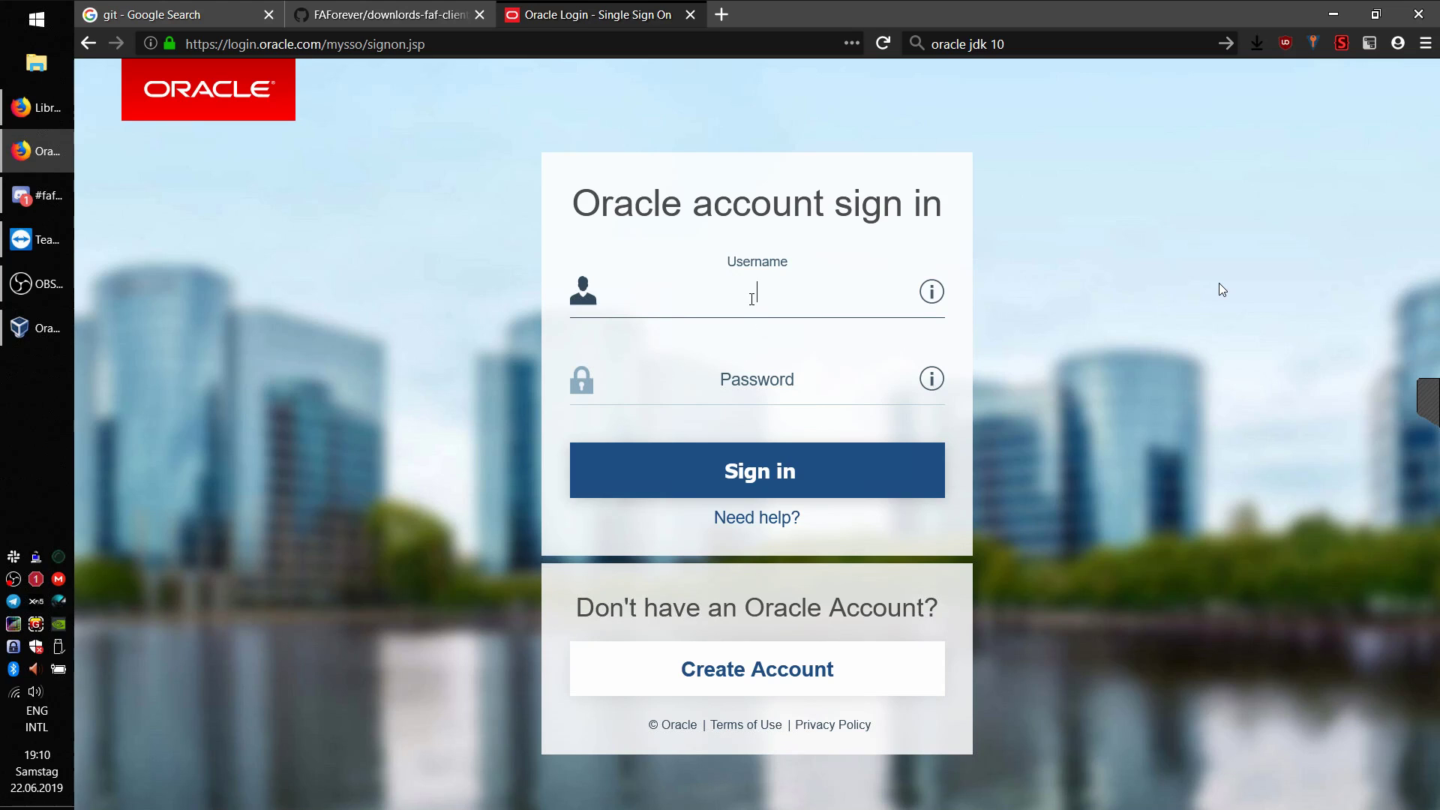
key(super)
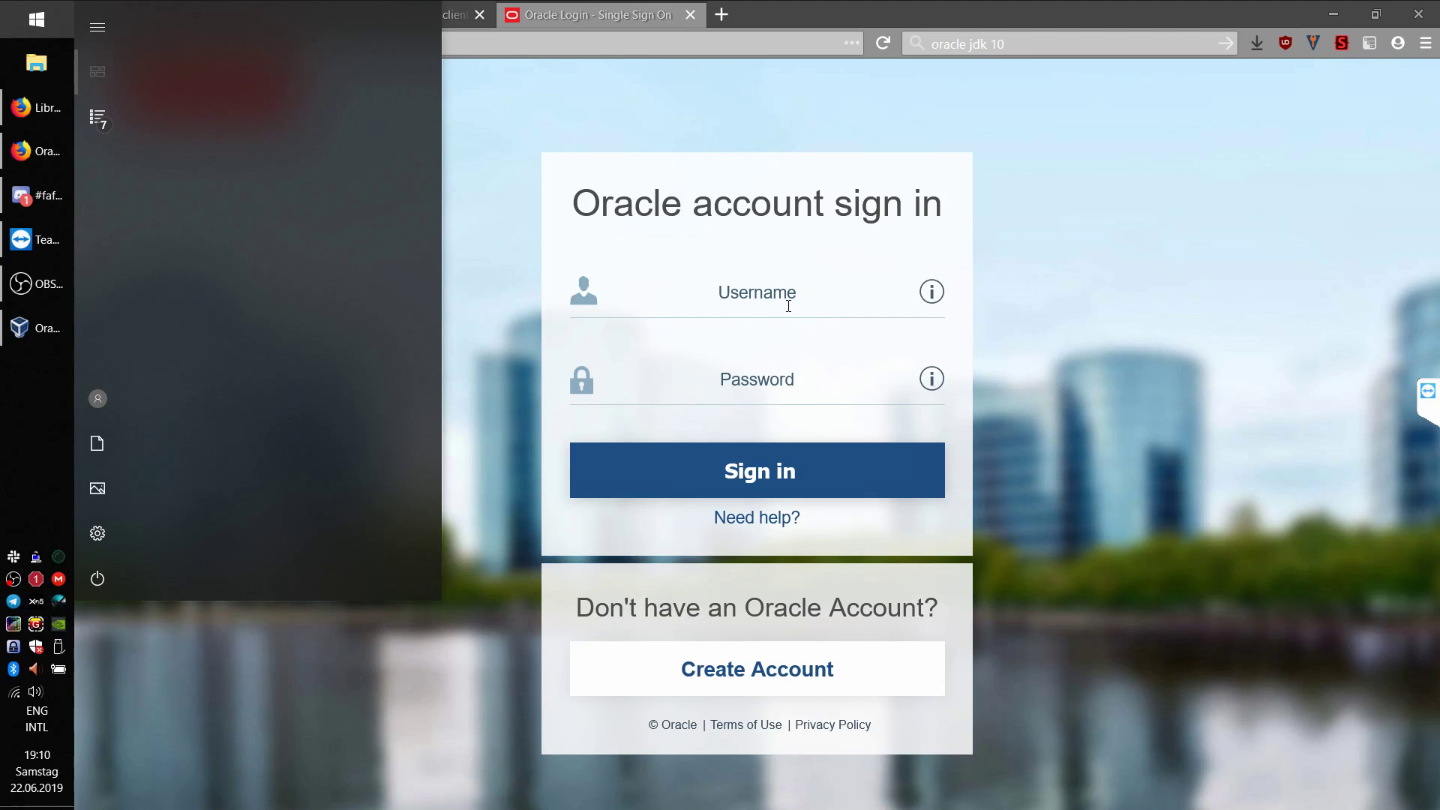
click(747, 314)
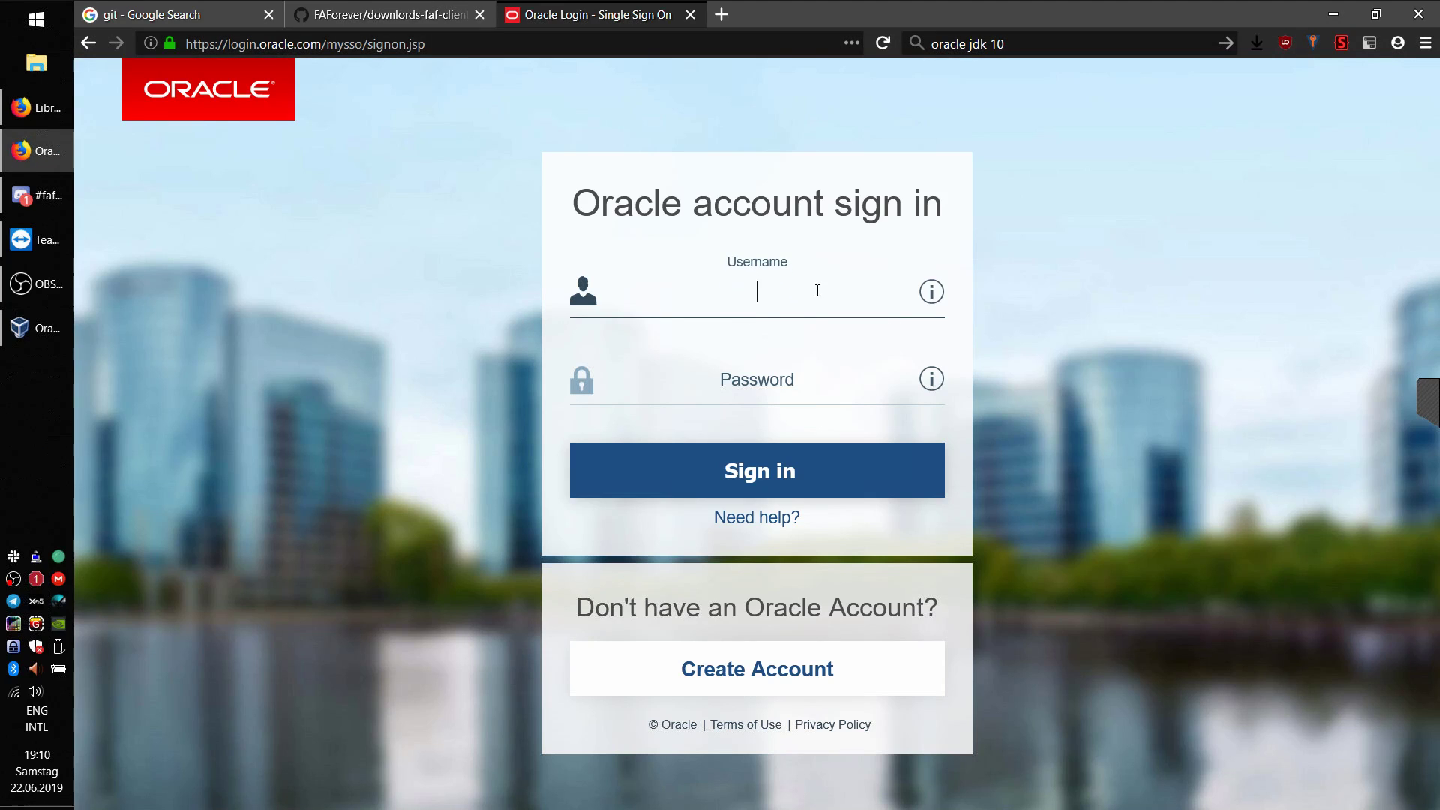
click(754, 379)
click(775, 295)
click(757, 390)
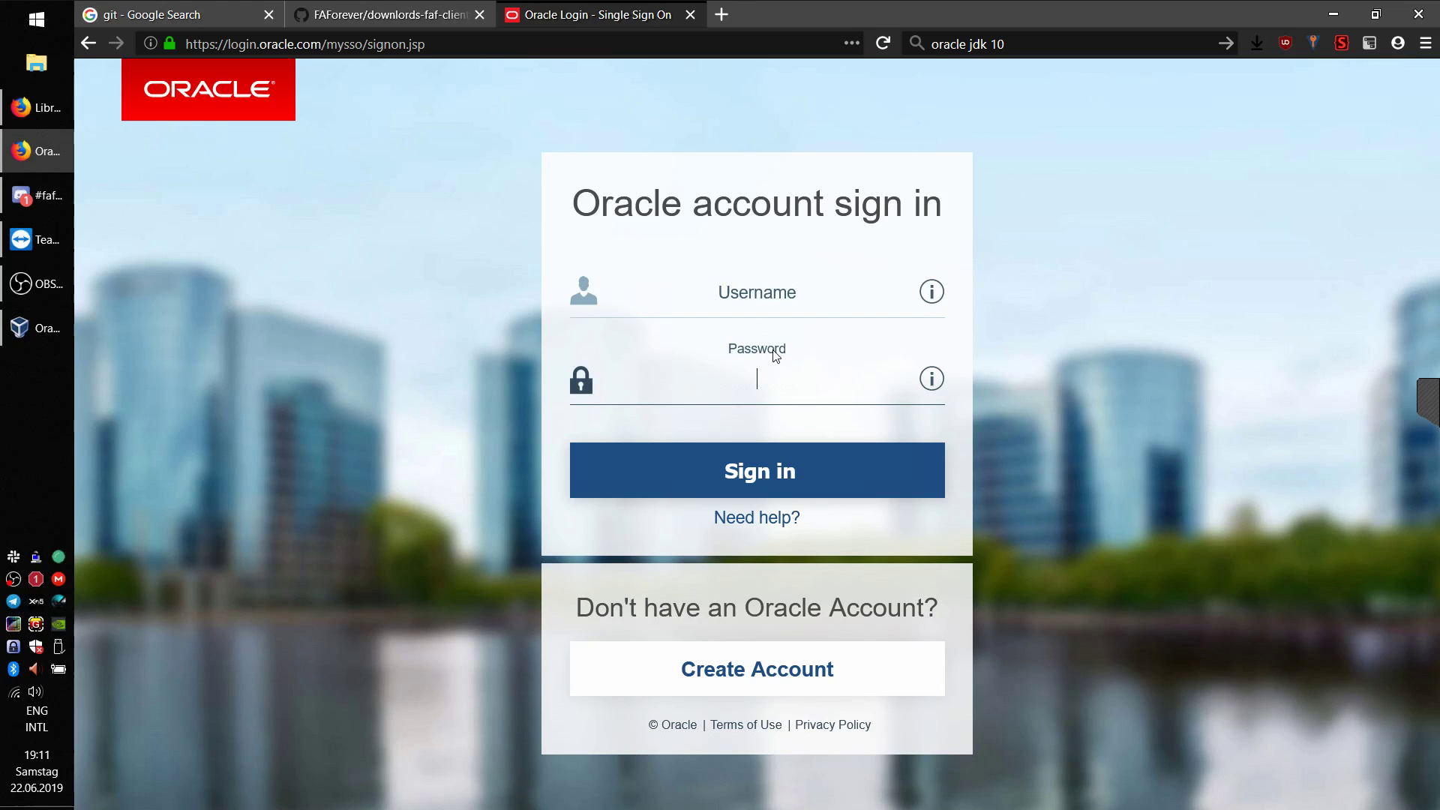
click(782, 283)
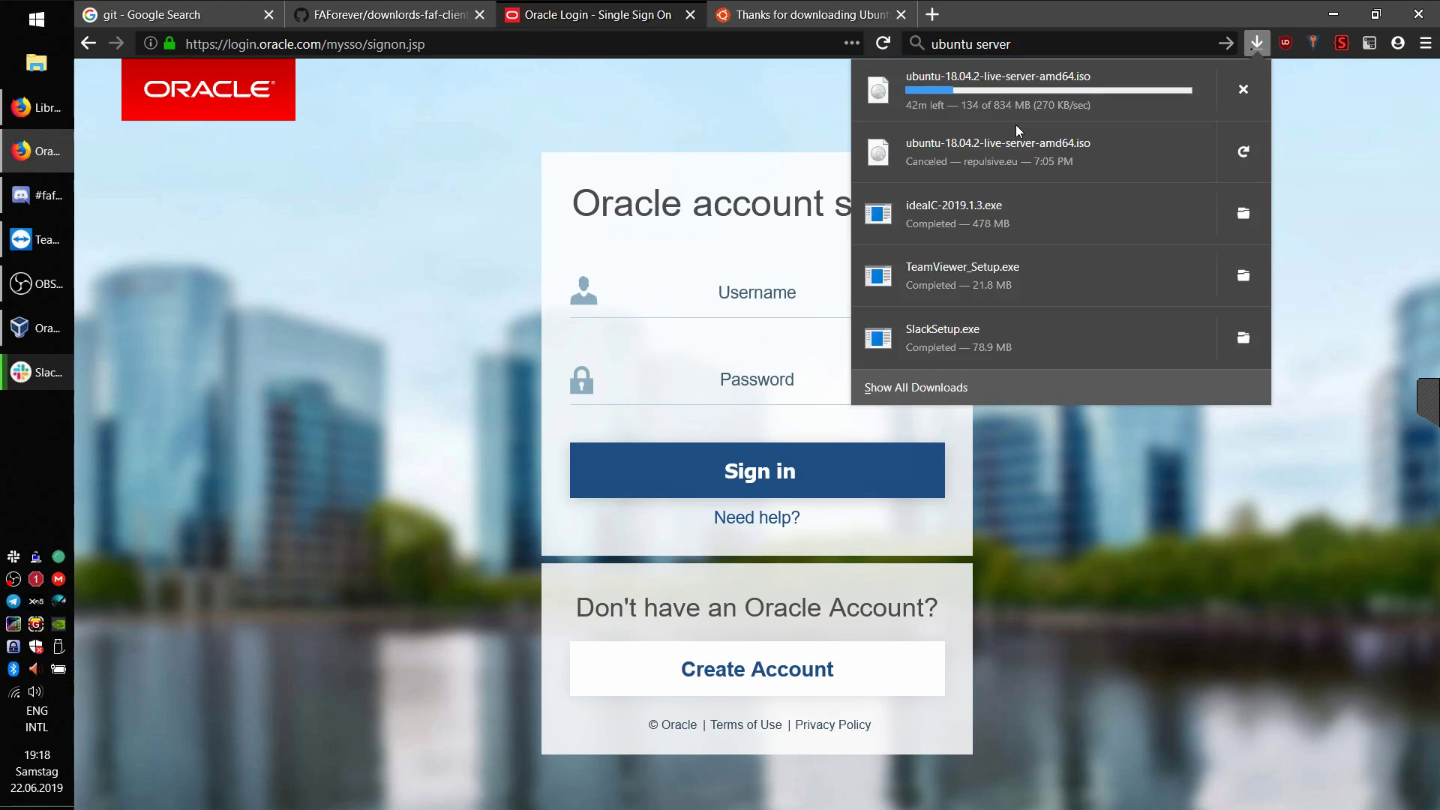
Step: Run the downloaded ideaIC-2019.1.3.exe installer and allow it to make changes to the device
click(1035, 212)
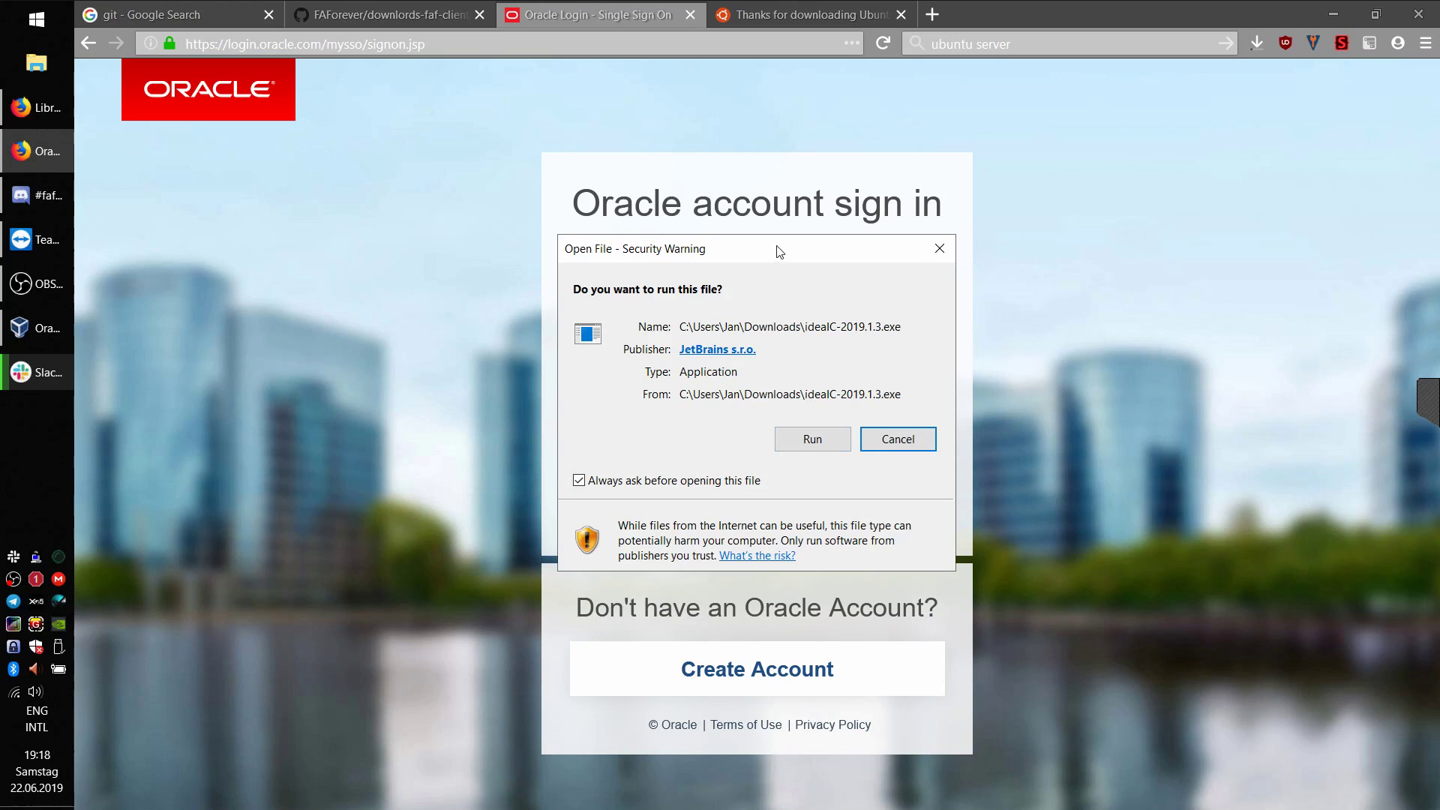
drag(780, 251, 713, 183)
click(741, 369)
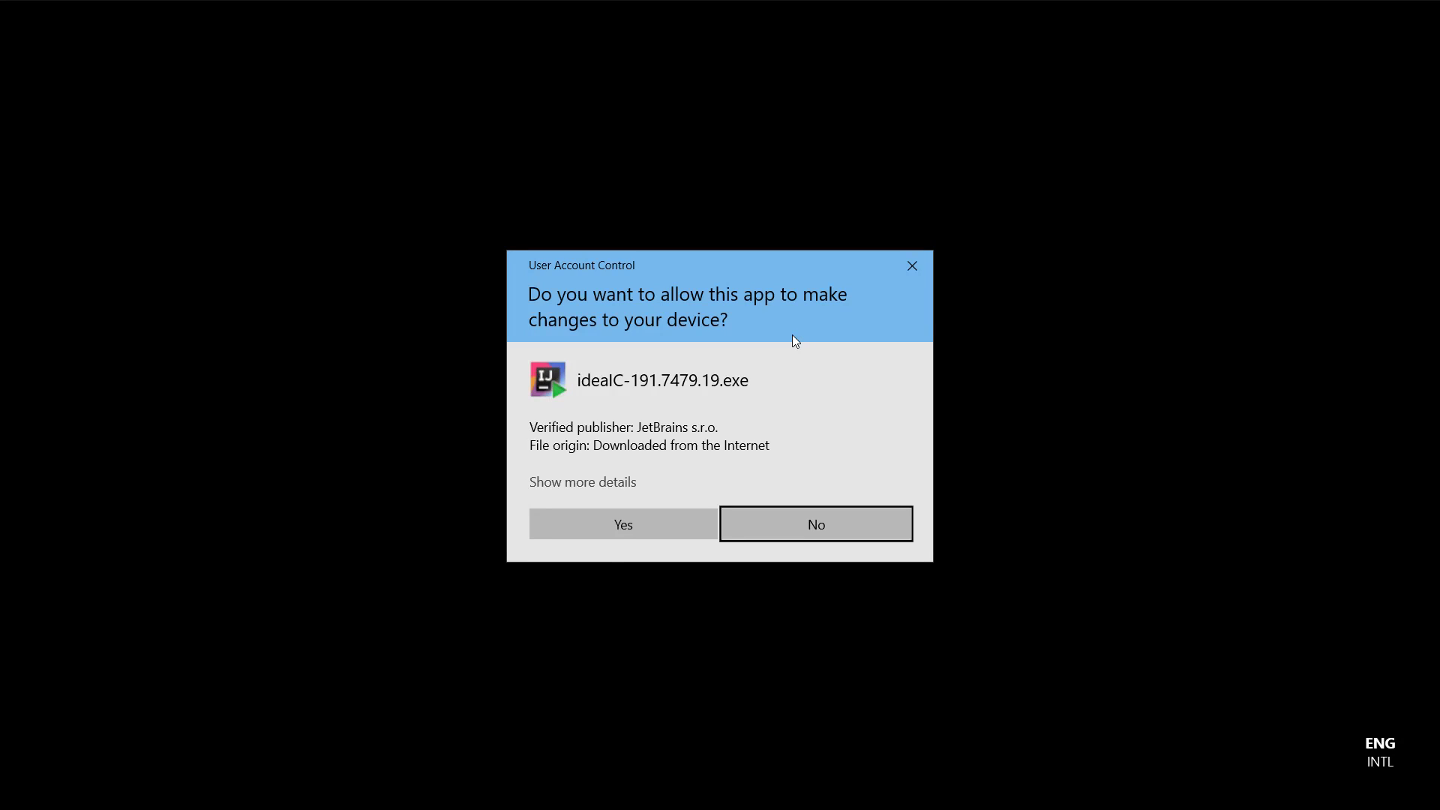
click(618, 535)
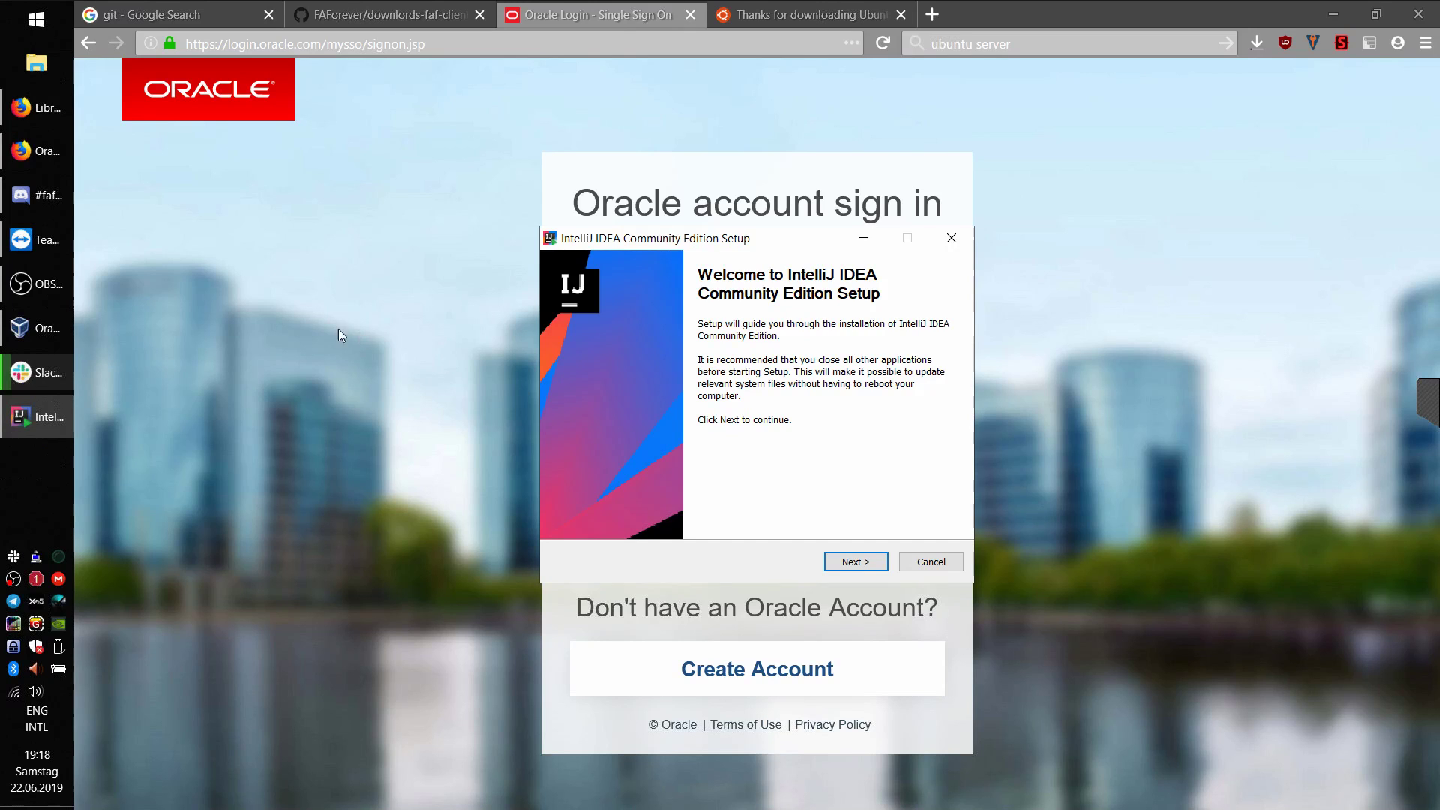
Step: Clear the desktop of all other windows and bring back only the IntelliJ IDEA Community Edition setup
click(37, 284)
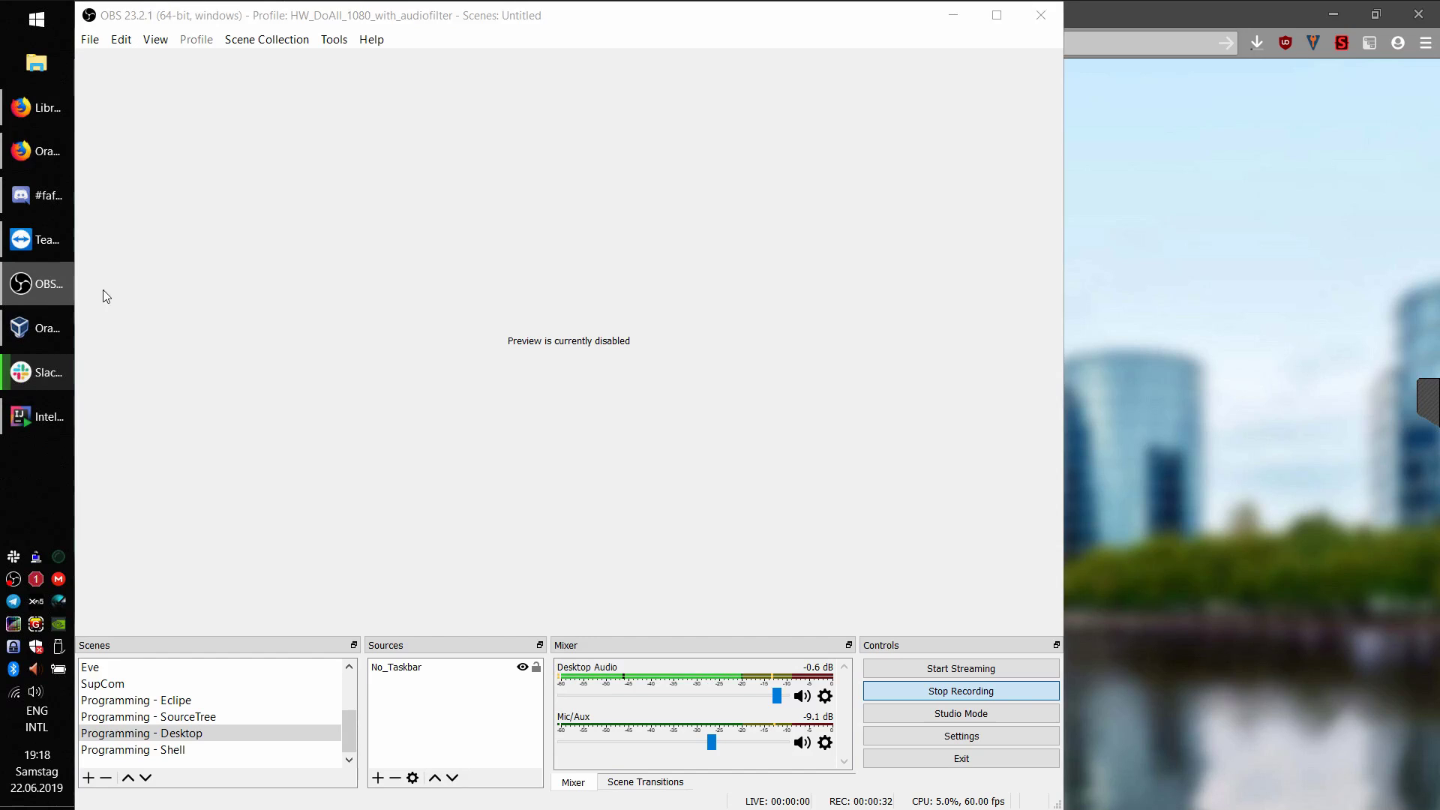
click(38, 284)
drag(816, 242, 805, 156)
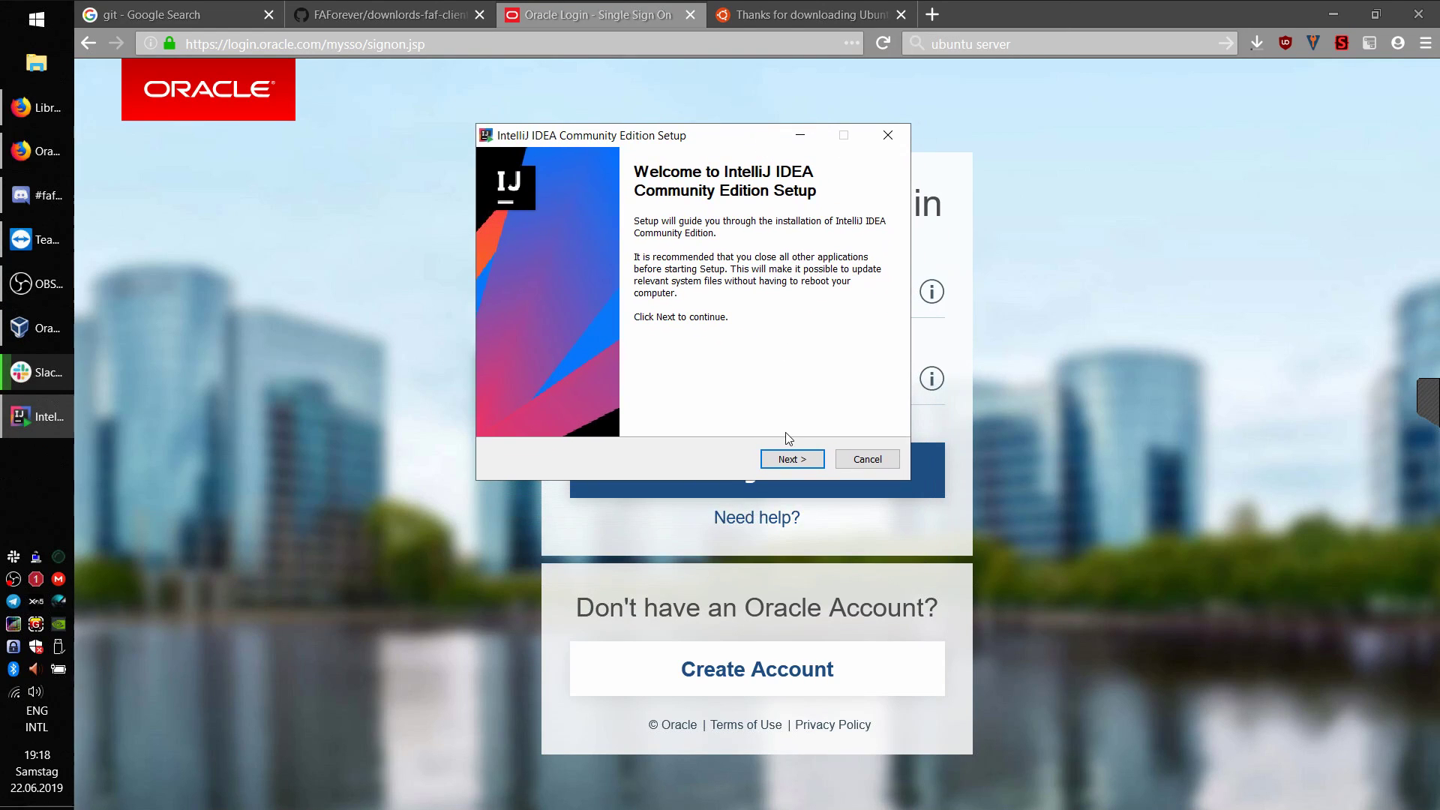
click(1336, 12)
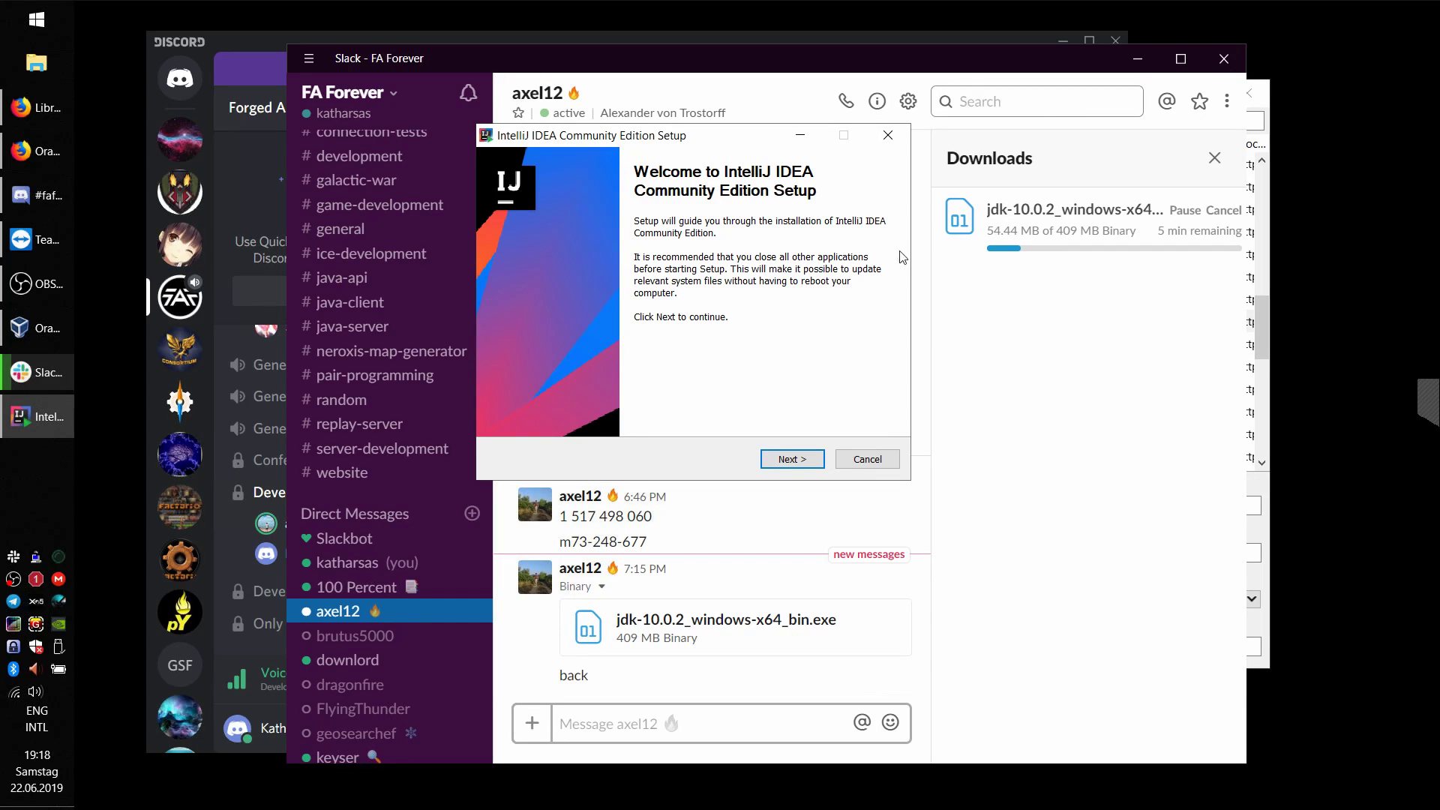
key(super+d)
click(51, 416)
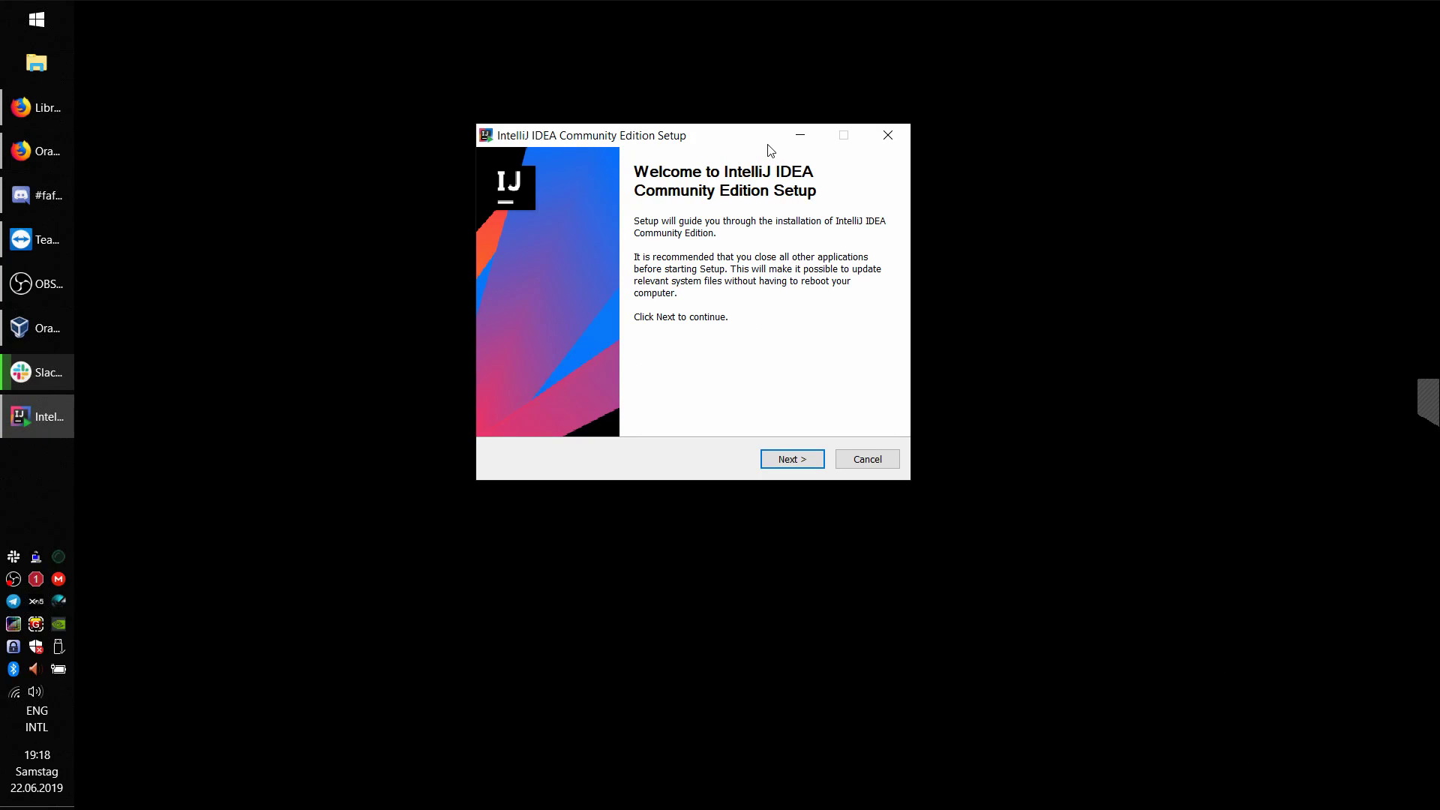
drag(768, 145, 766, 191)
Step: Install IntelliJ IDEA Community Edition in the default folder with no extra installation options and the JetBrains Start Menu folder
click(792, 505)
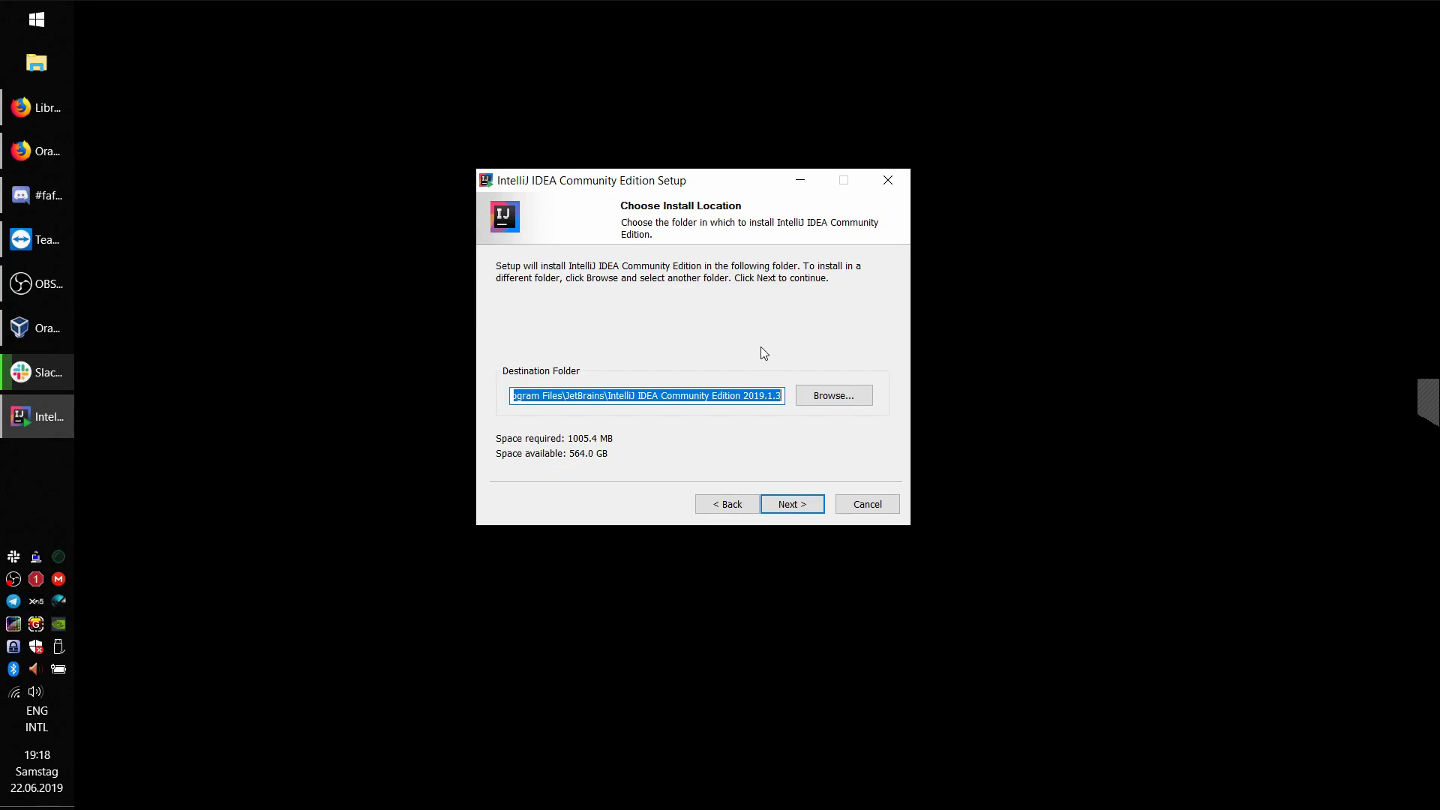
click(782, 505)
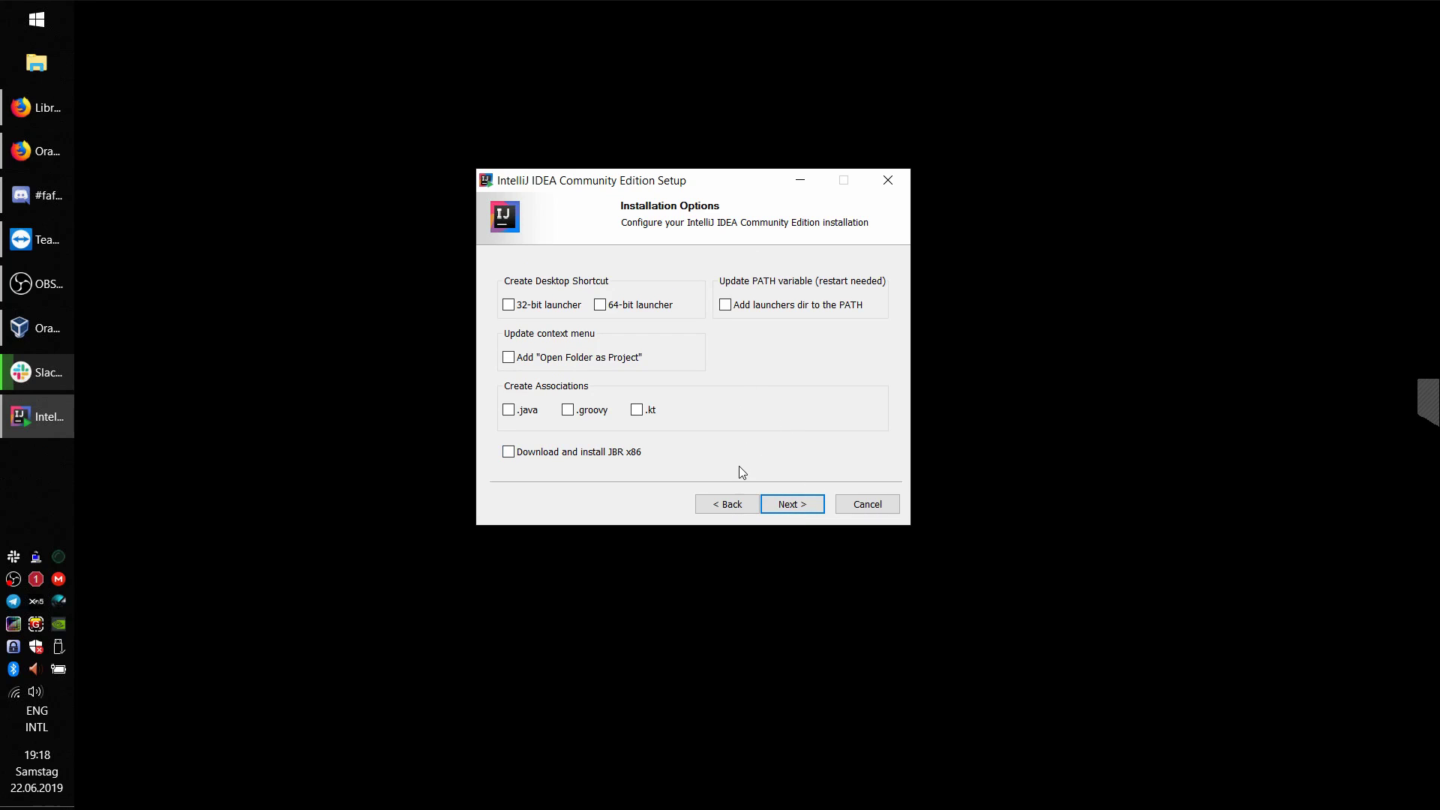
click(738, 501)
click(788, 504)
click(782, 508)
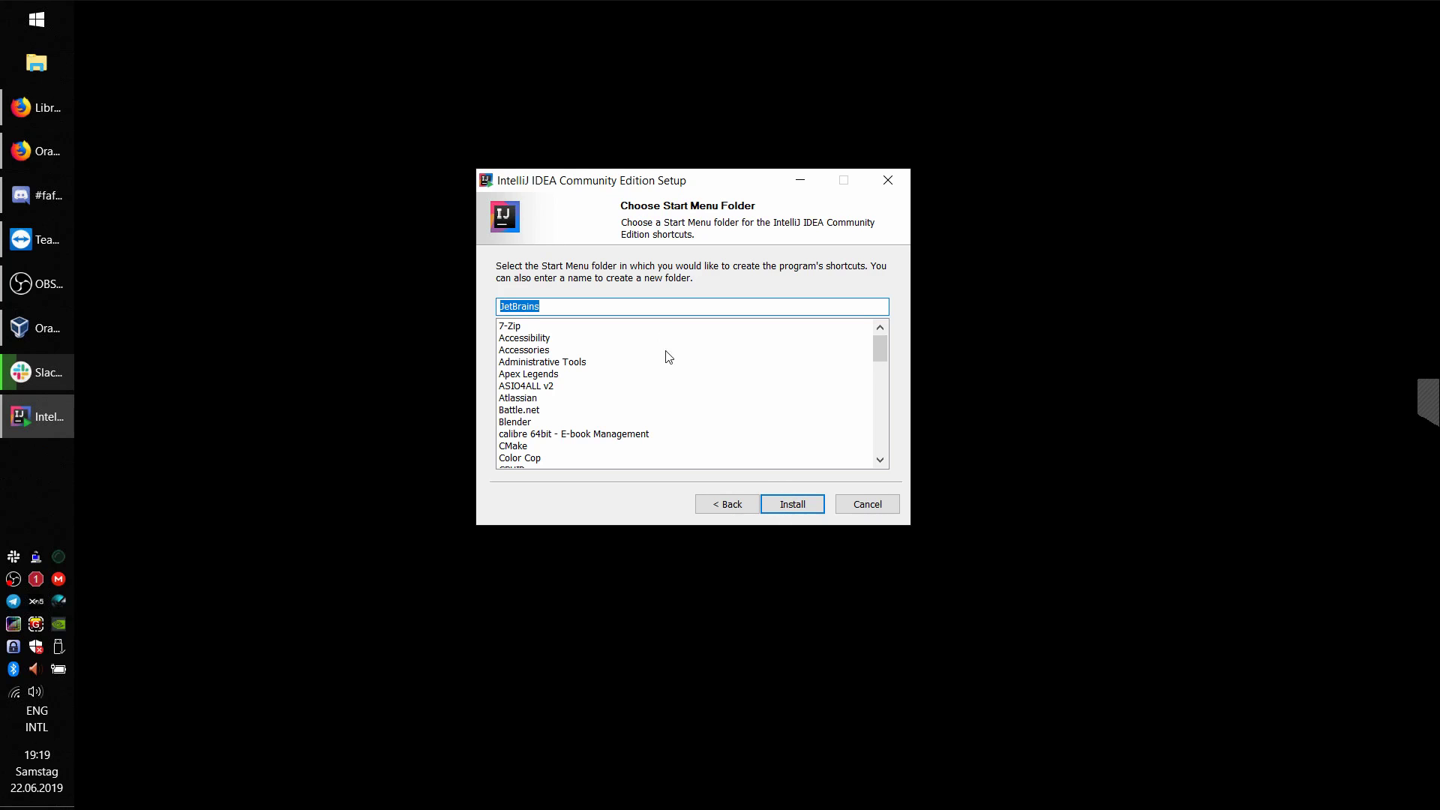
click(788, 503)
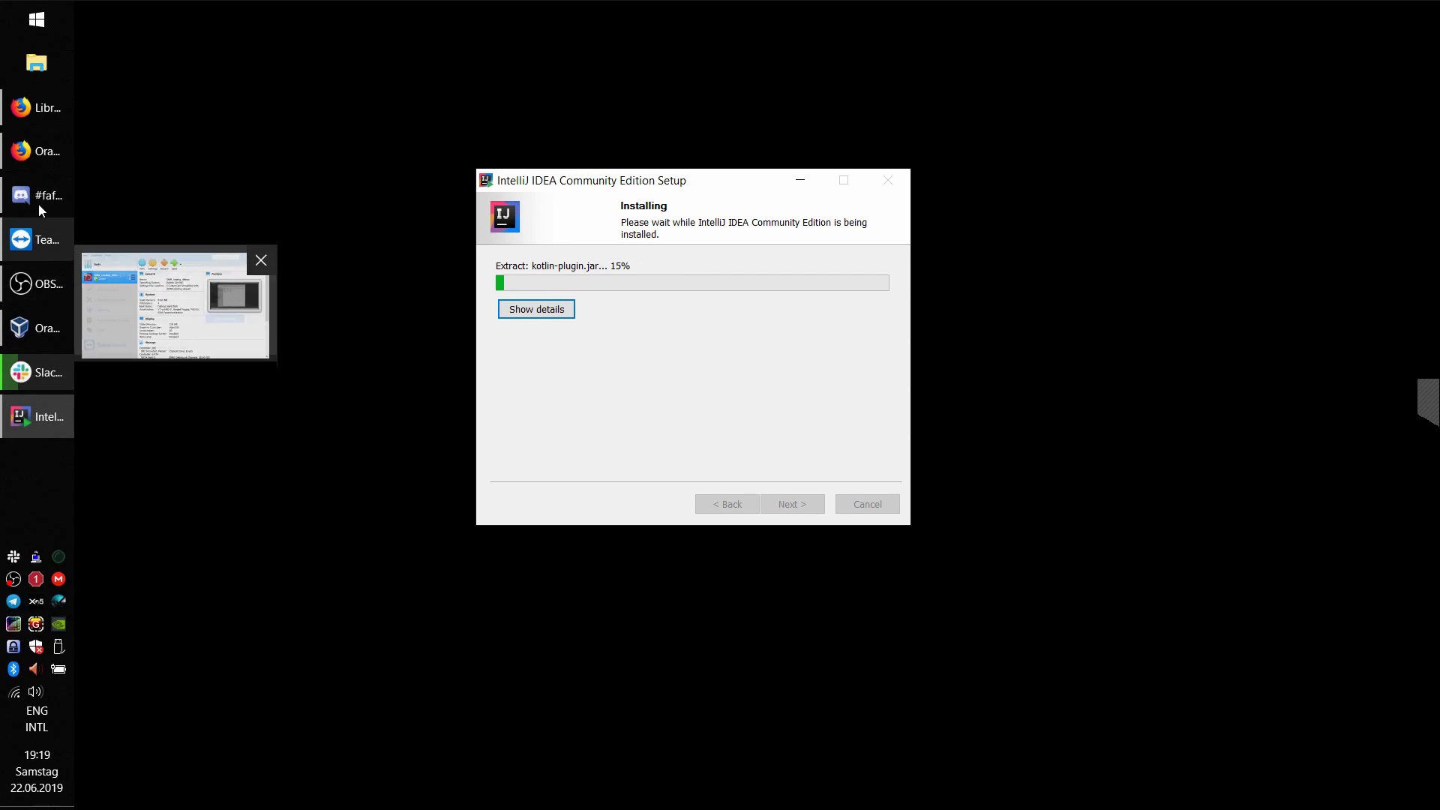
mouse_move(38, 198)
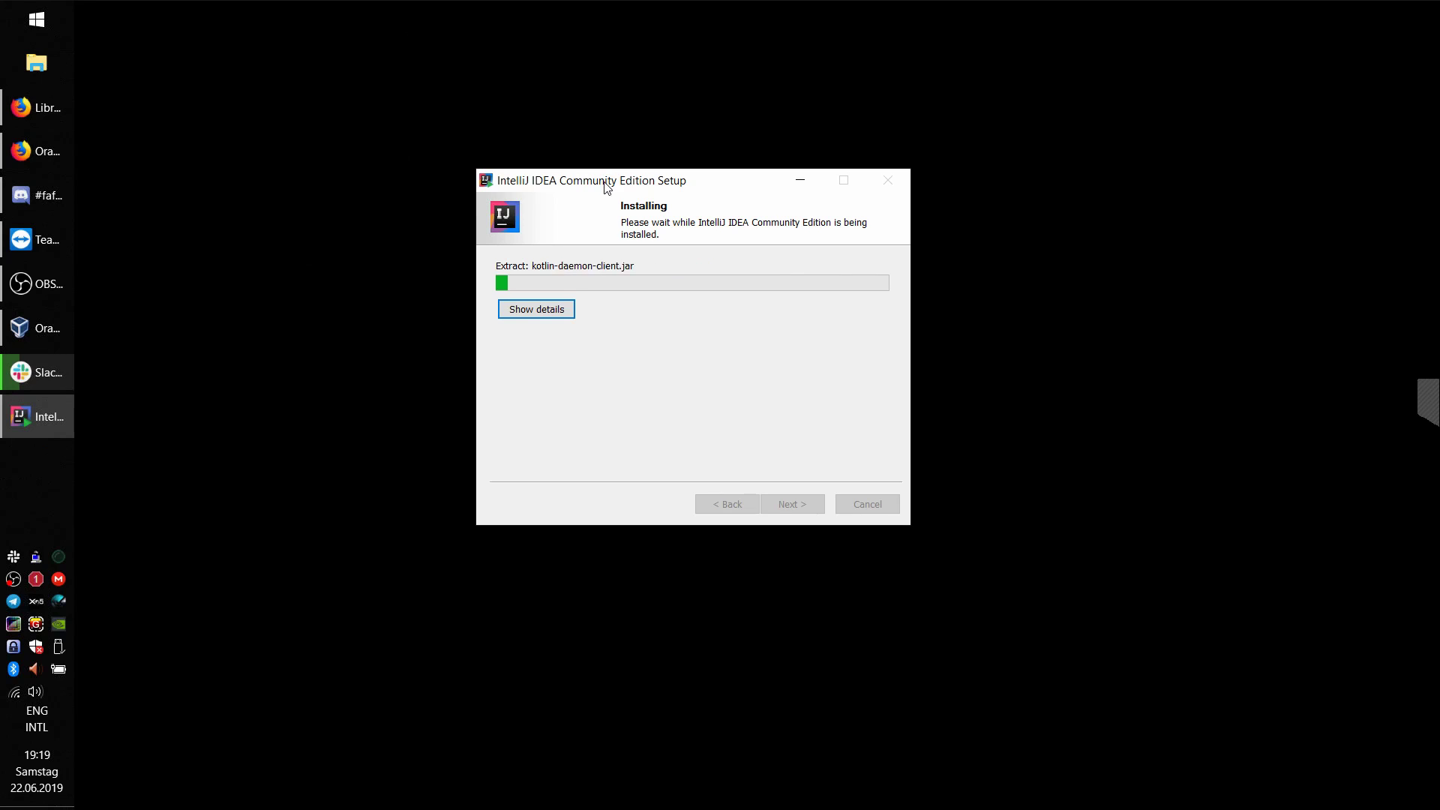
Step: Switch to Firefox and check the download progress of ubuntu-18.04.2-live-server-amd64.iso
drag(607, 186, 619, 188)
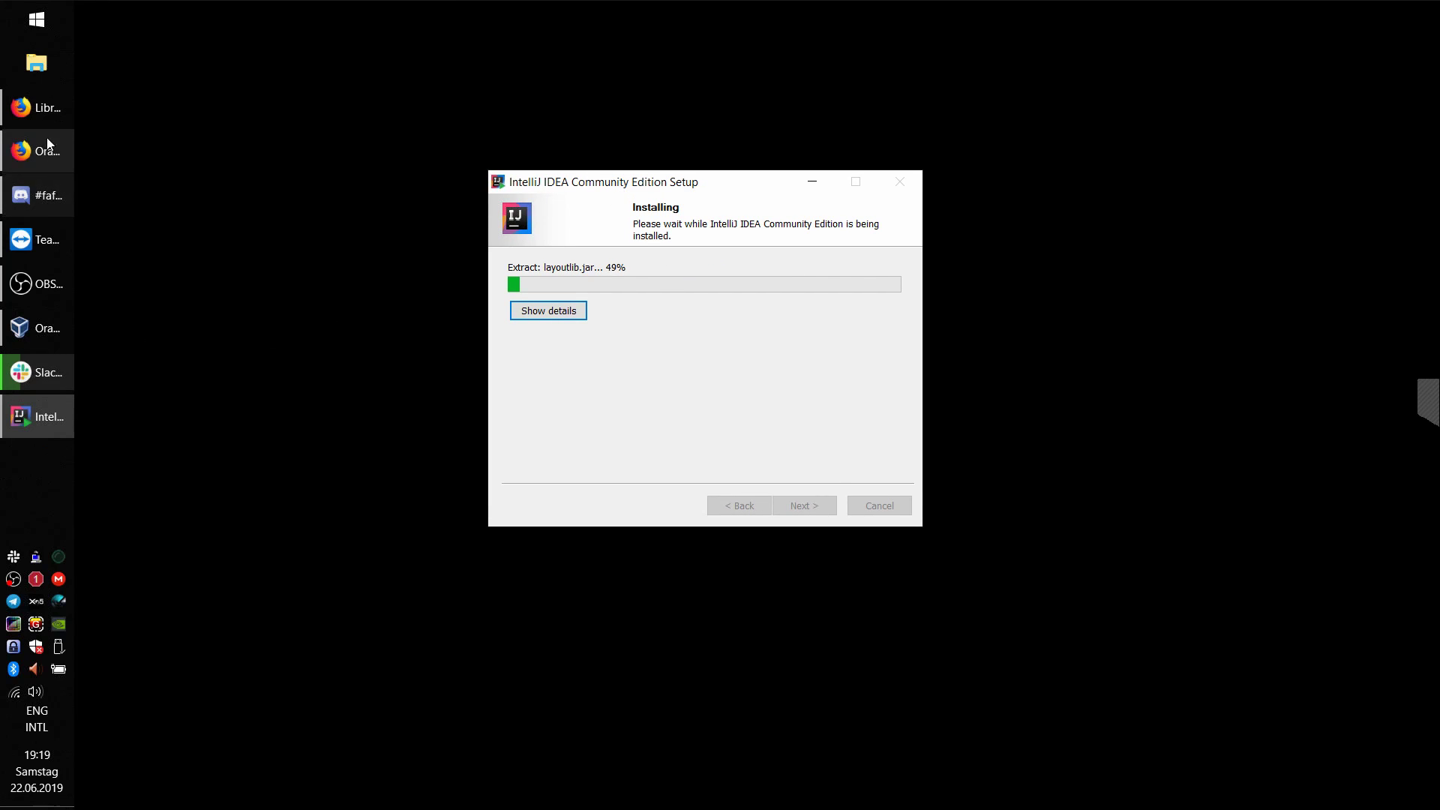
click(39, 112)
click(37, 150)
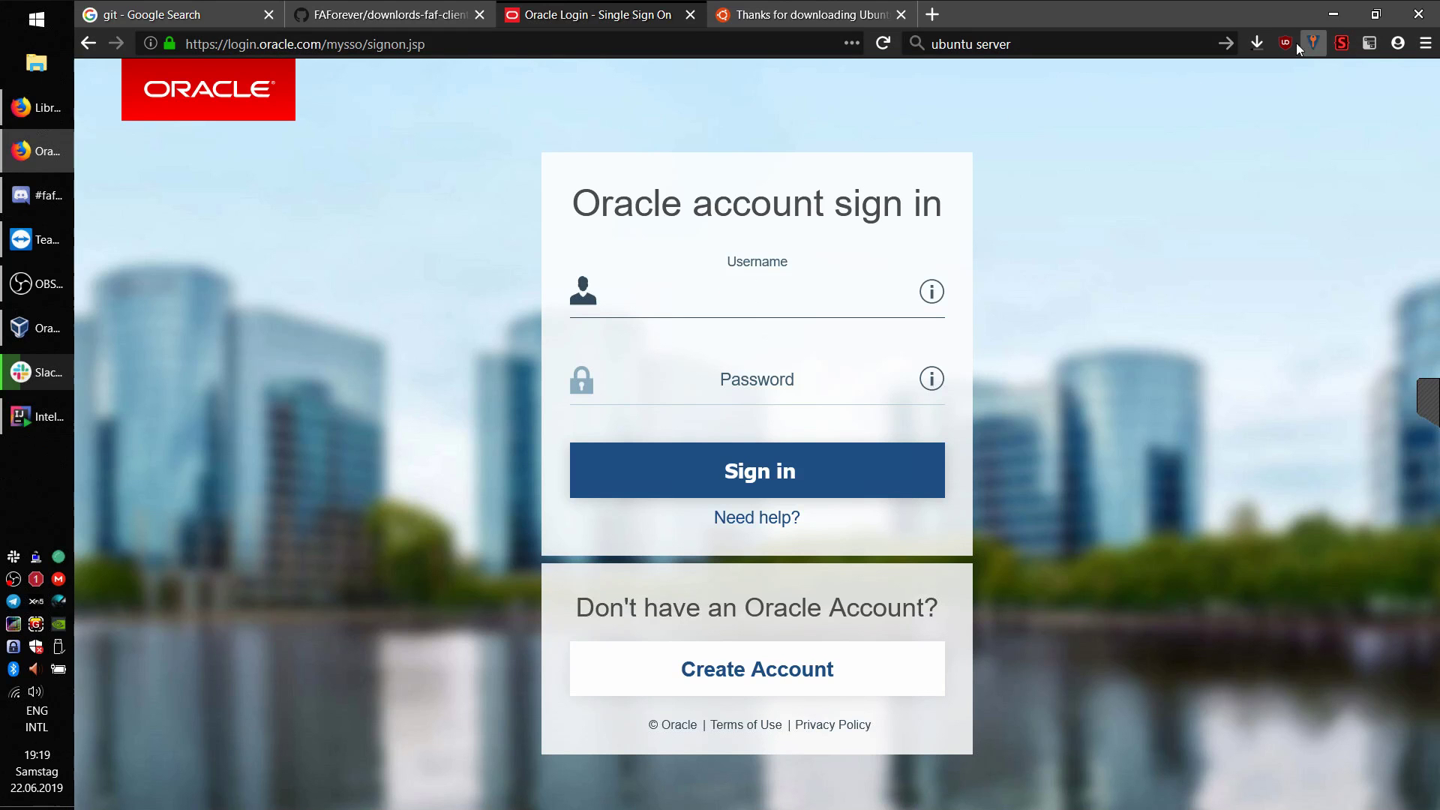
click(1267, 42)
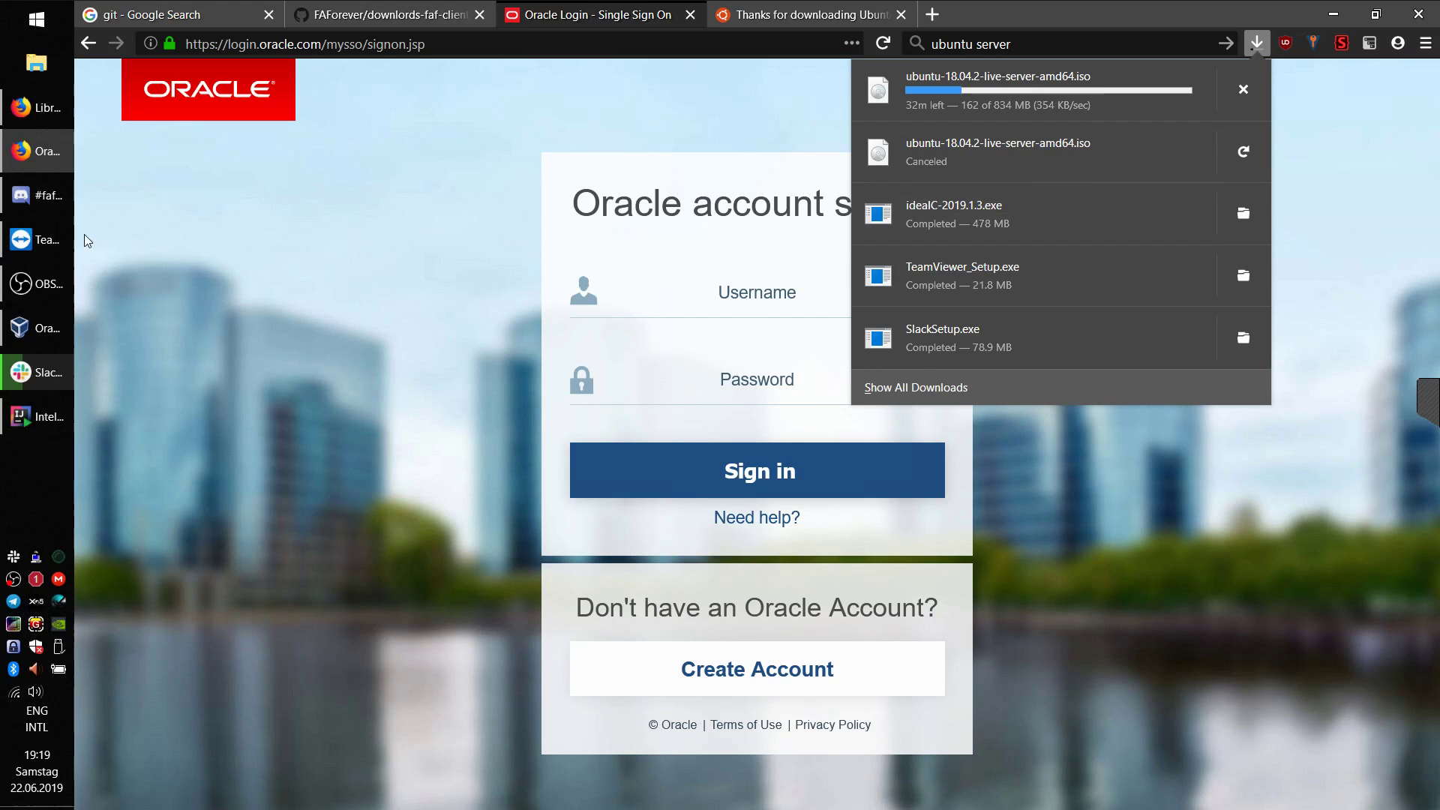
click(40, 329)
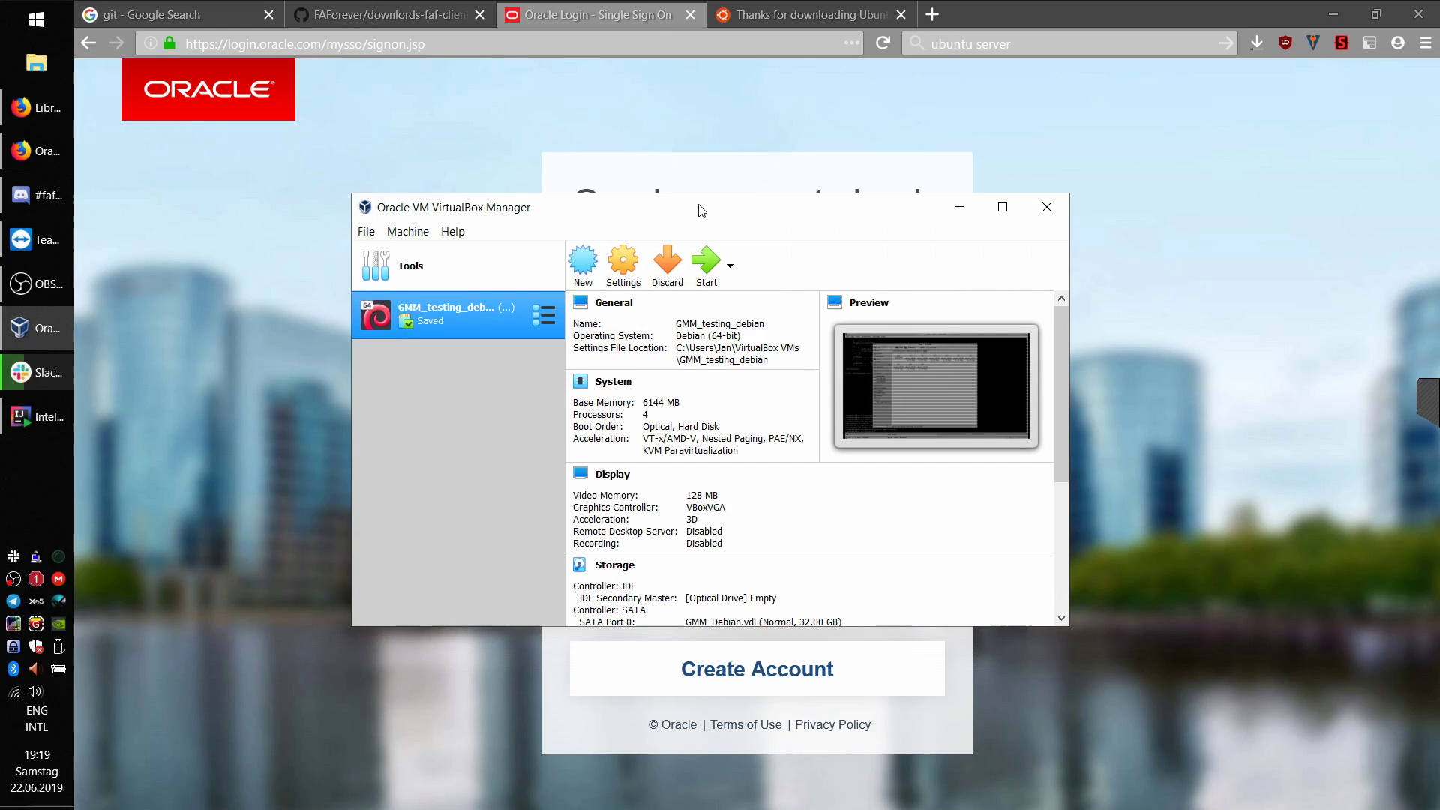
drag(556, 207, 596, 190)
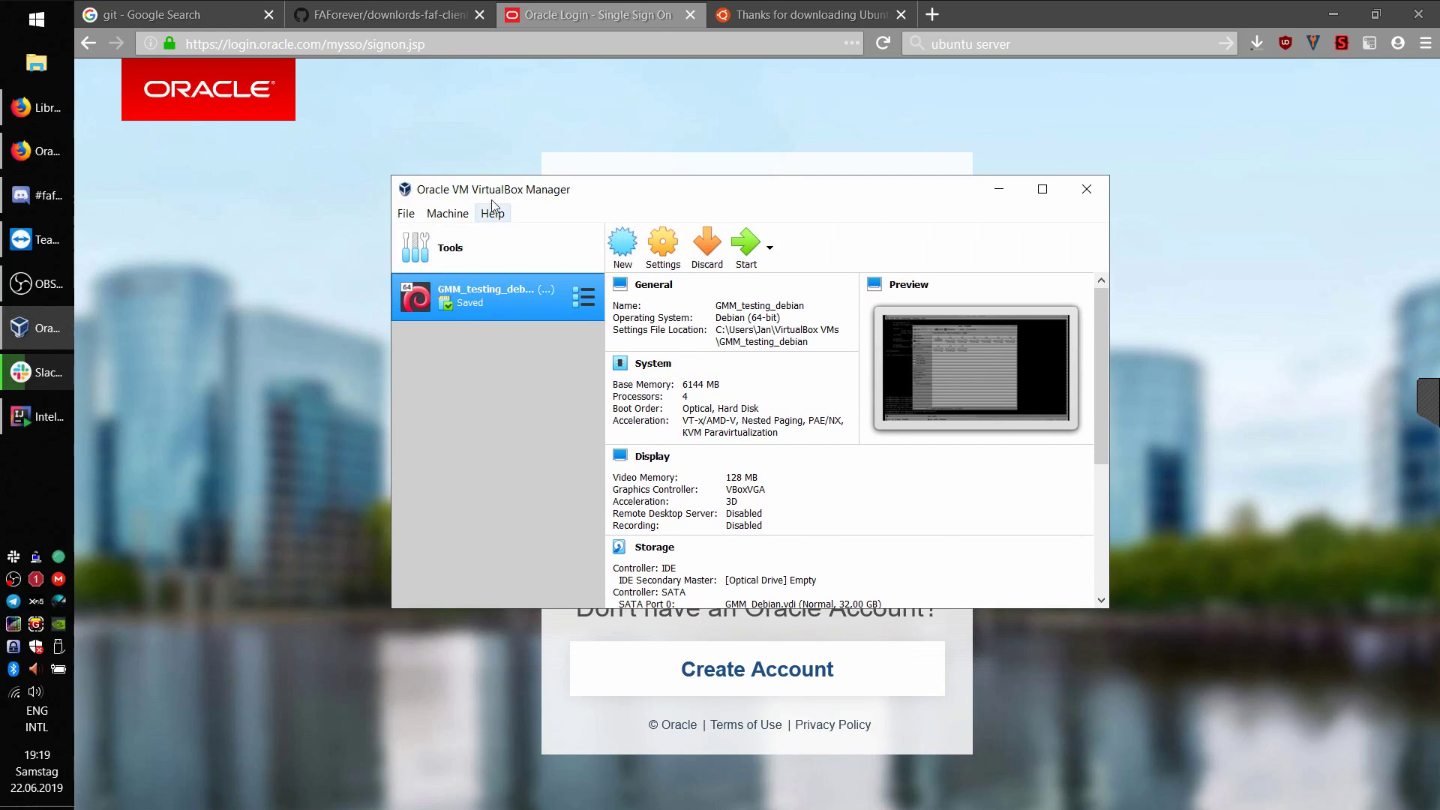
click(1257, 42)
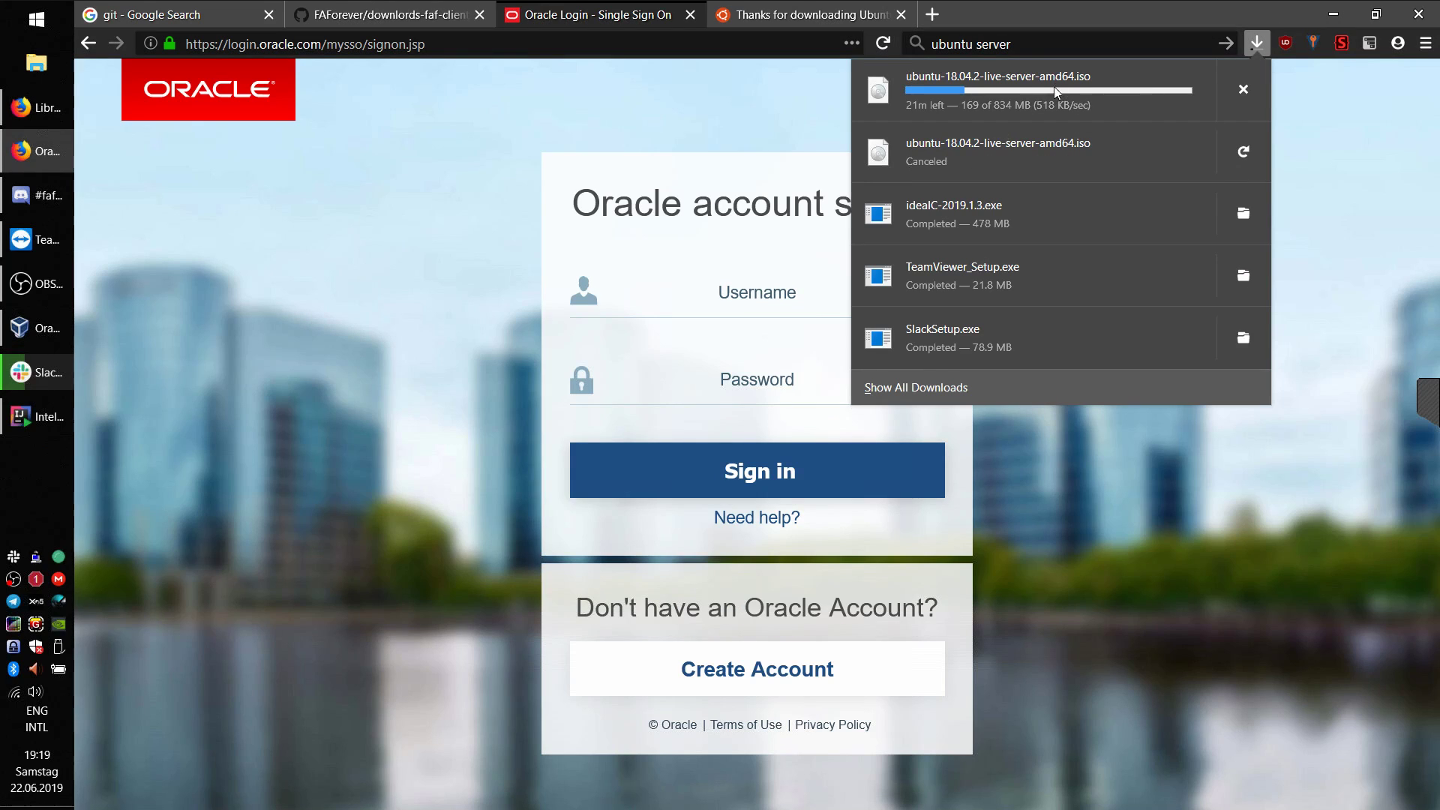
Step: Switch to VirtualBox Manager and create a virtual machine named FAF_VM with type Linux and version Ubuntu (64-bit)
click(36, 328)
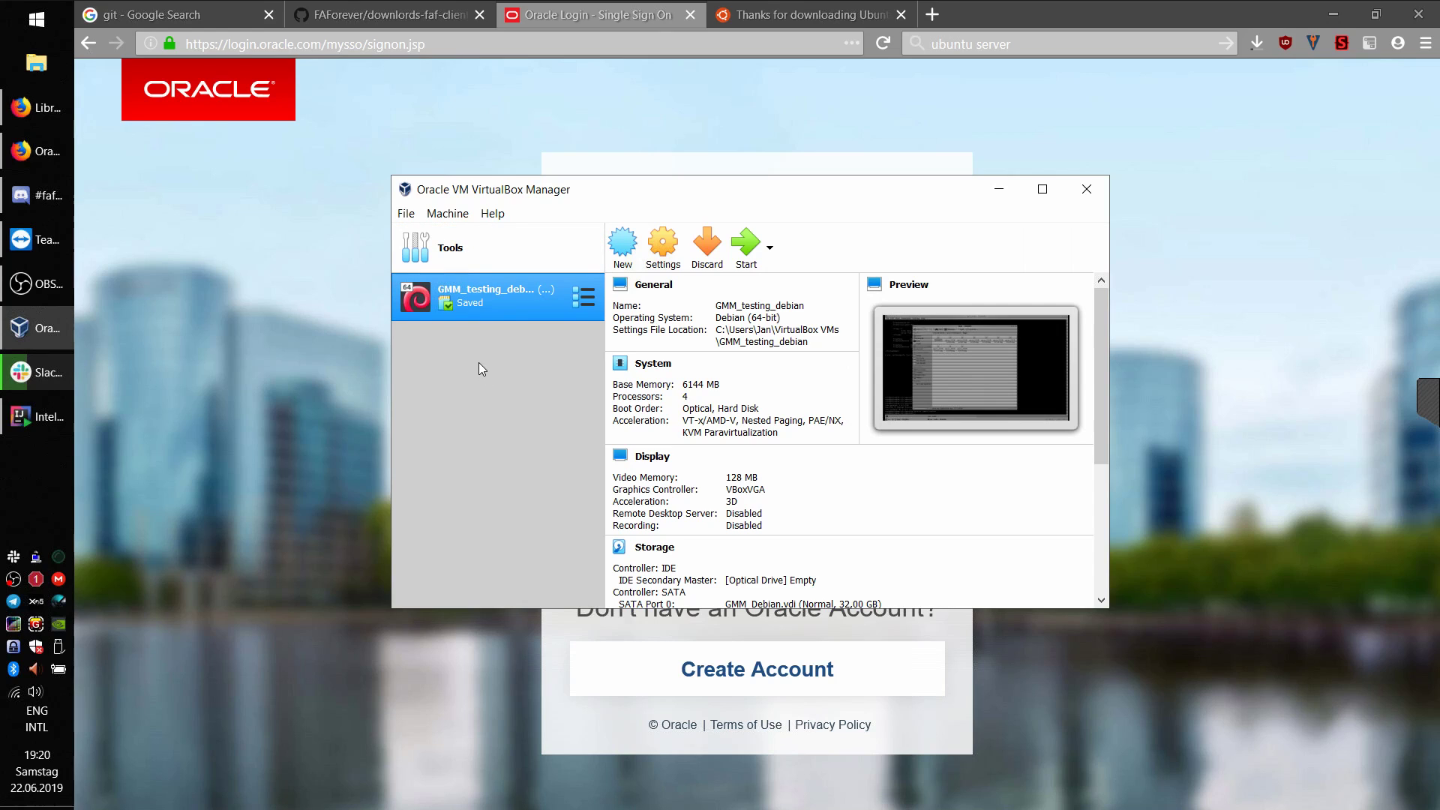
click(406, 213)
mouse_move(466, 214)
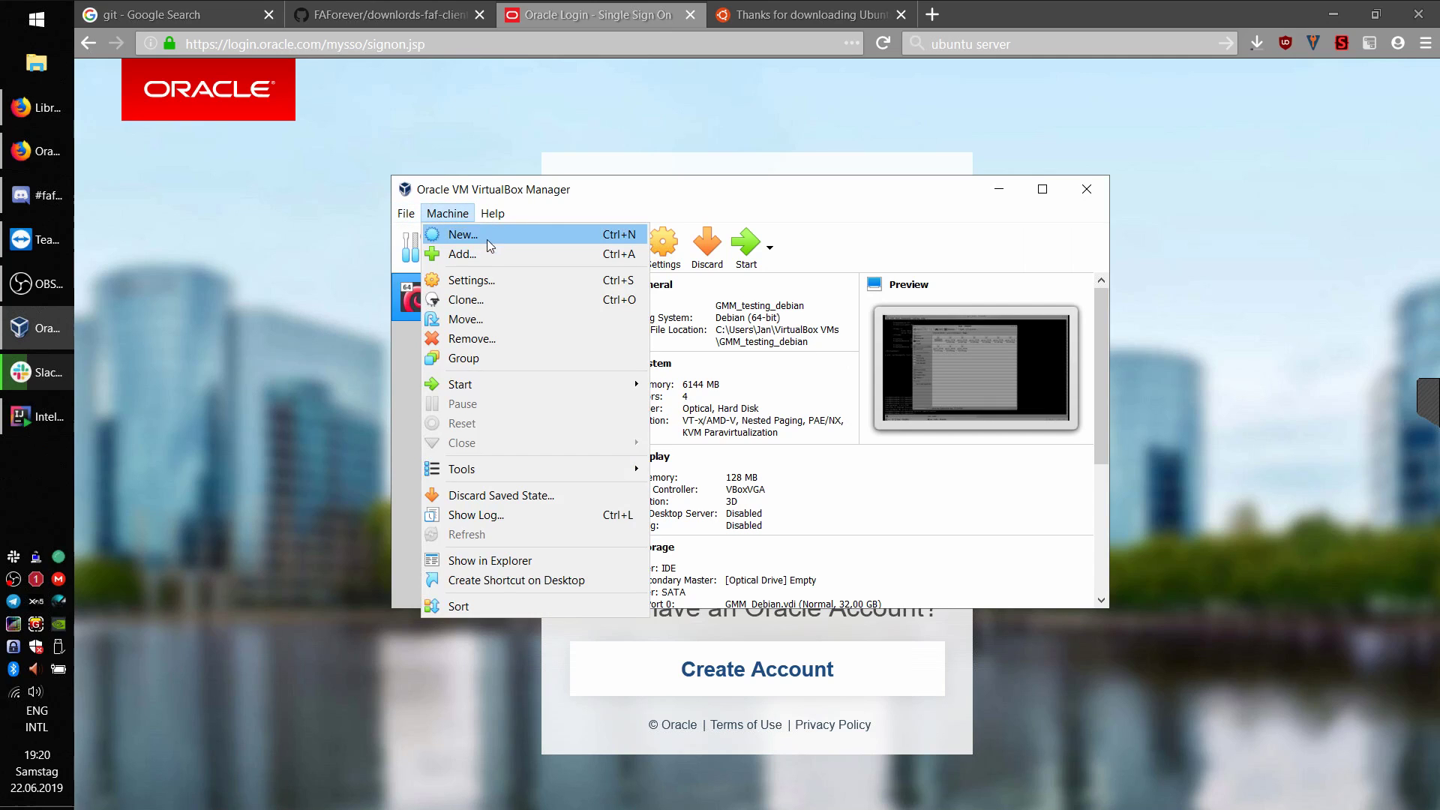
click(483, 237)
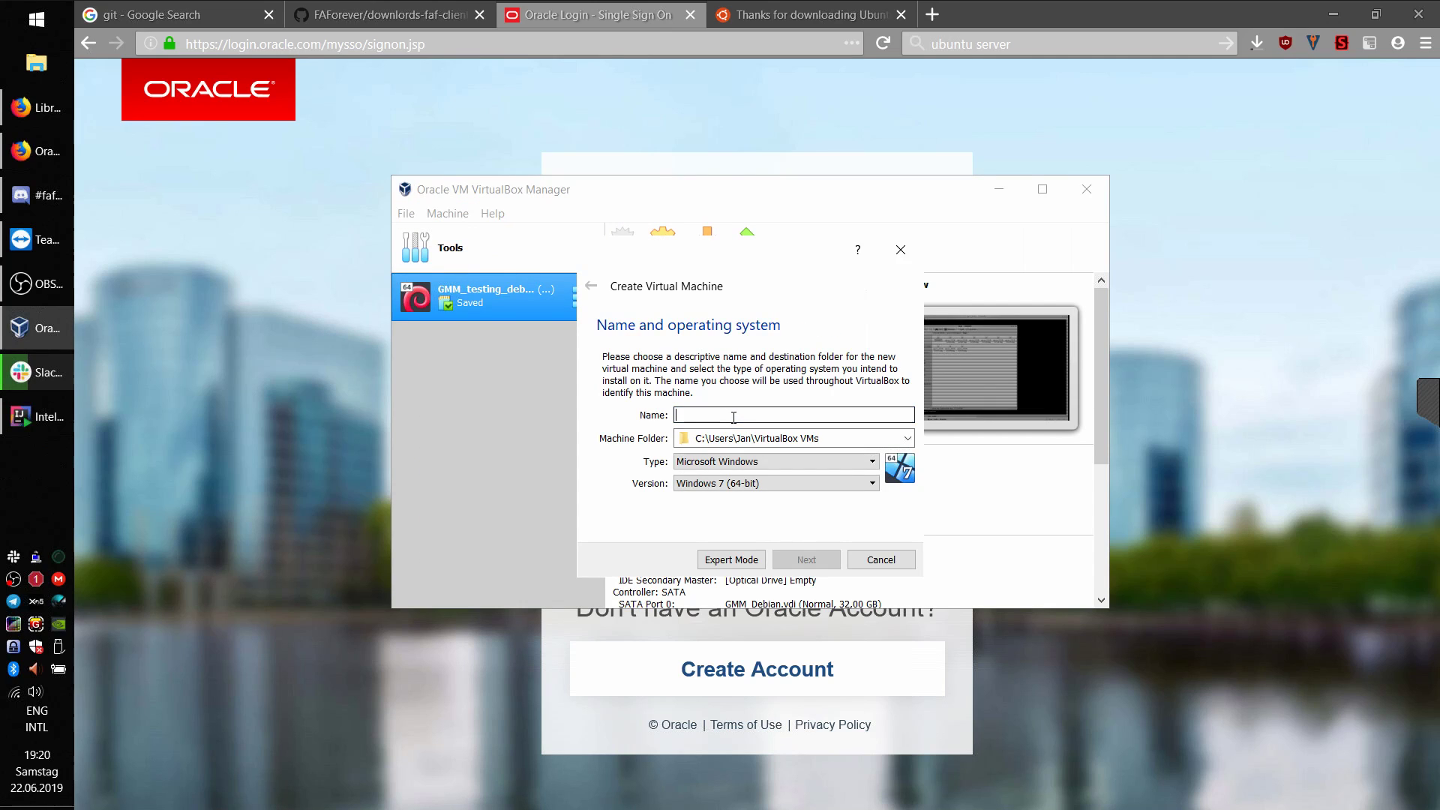
text(FAF_VM)
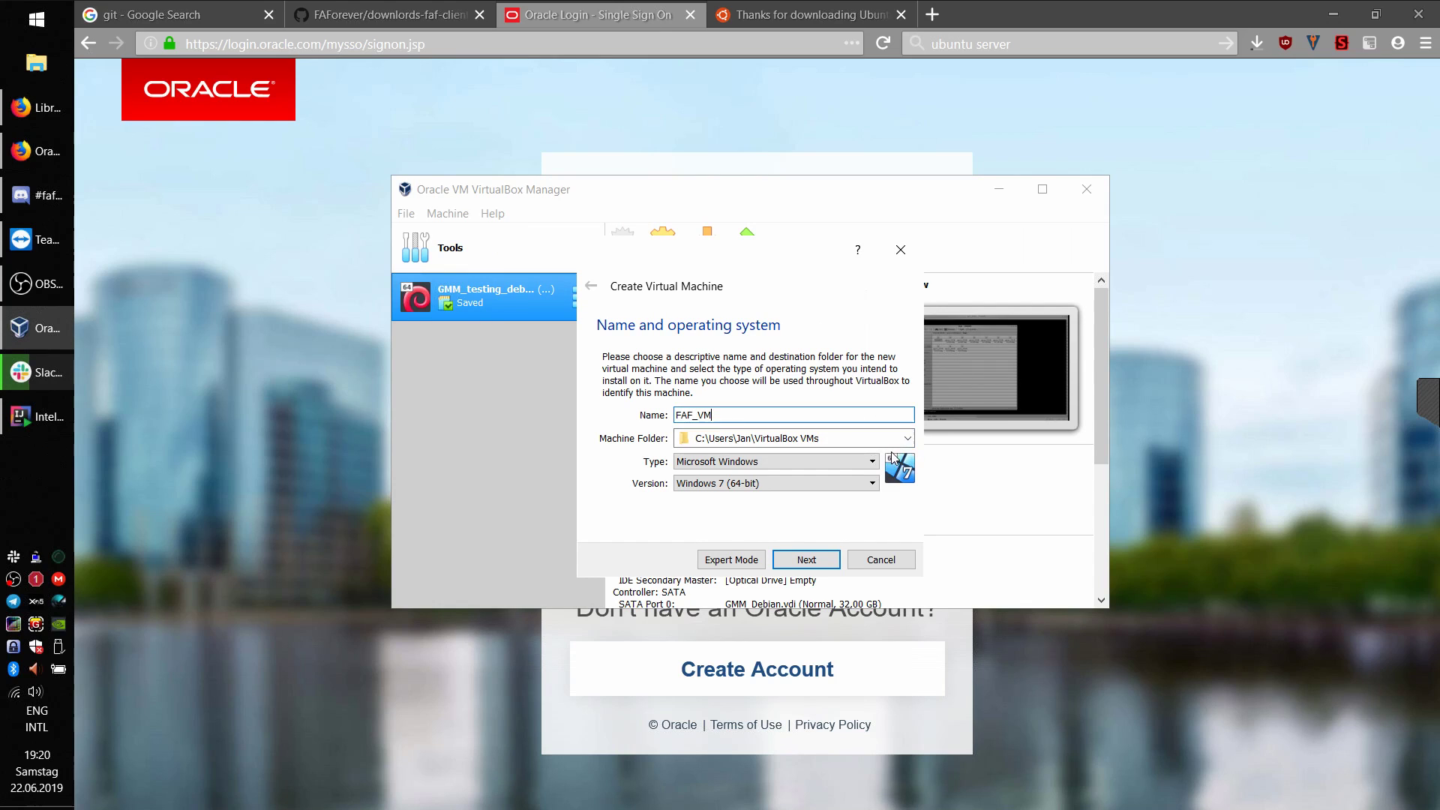
click(819, 462)
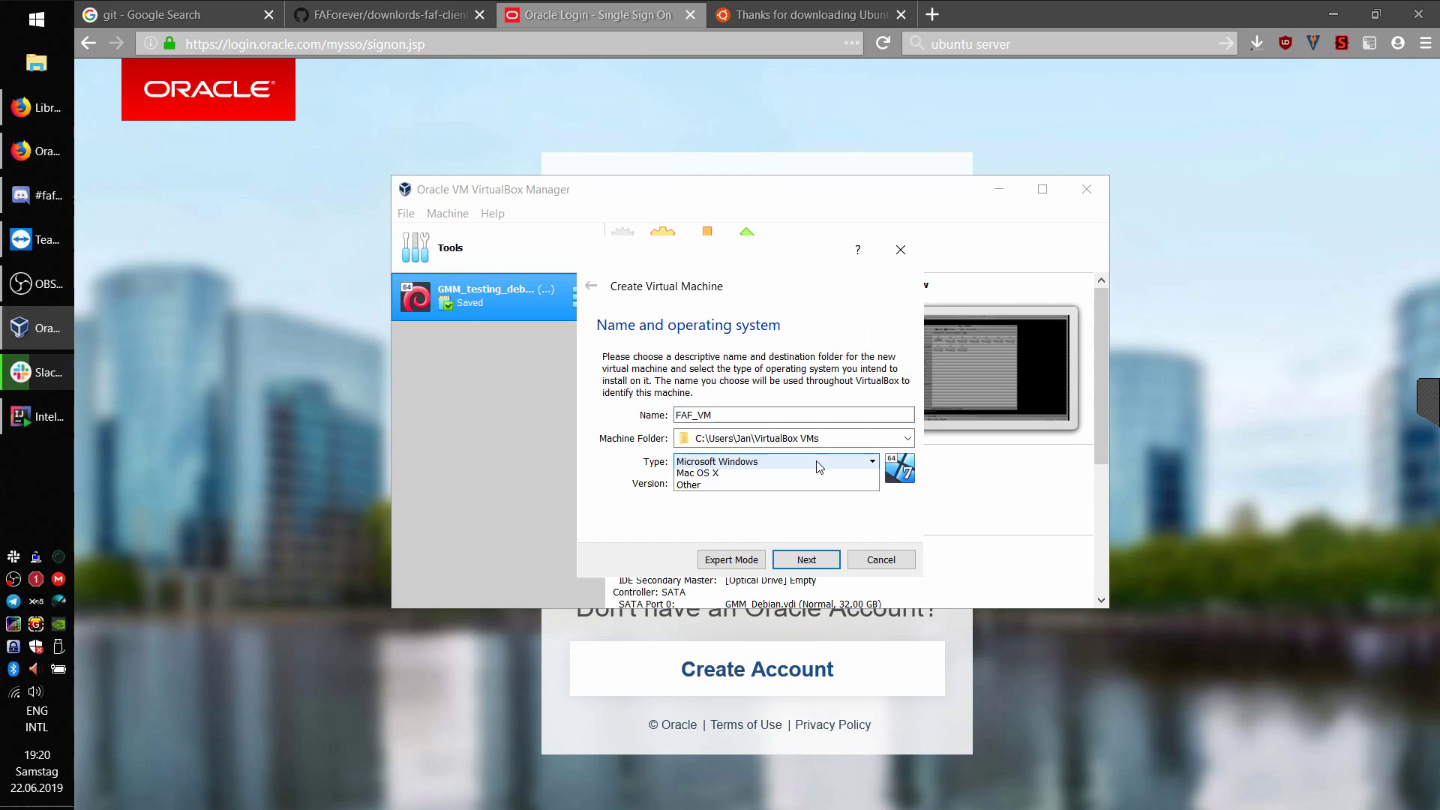
click(792, 491)
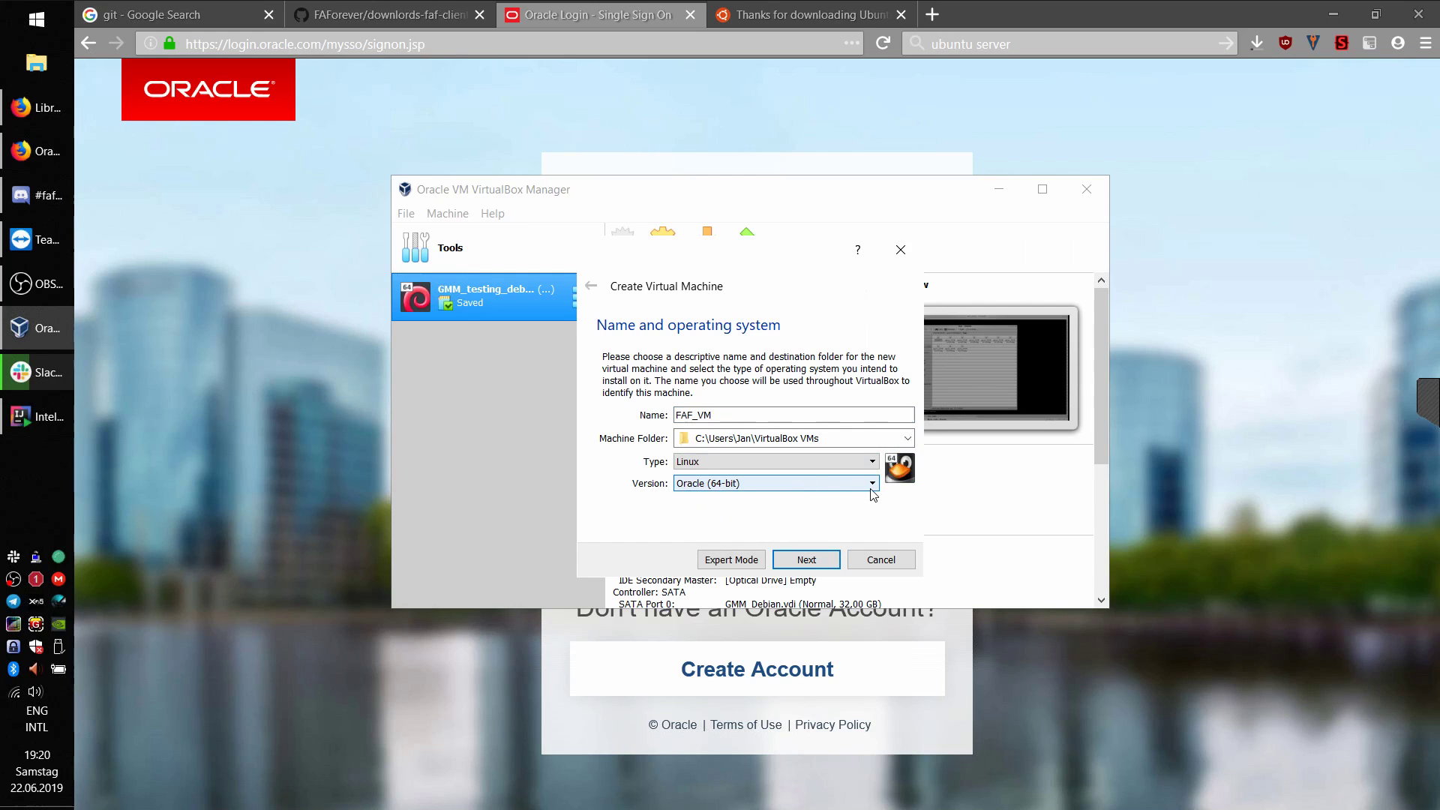
click(872, 483)
scroll(817, 600, down, 3)
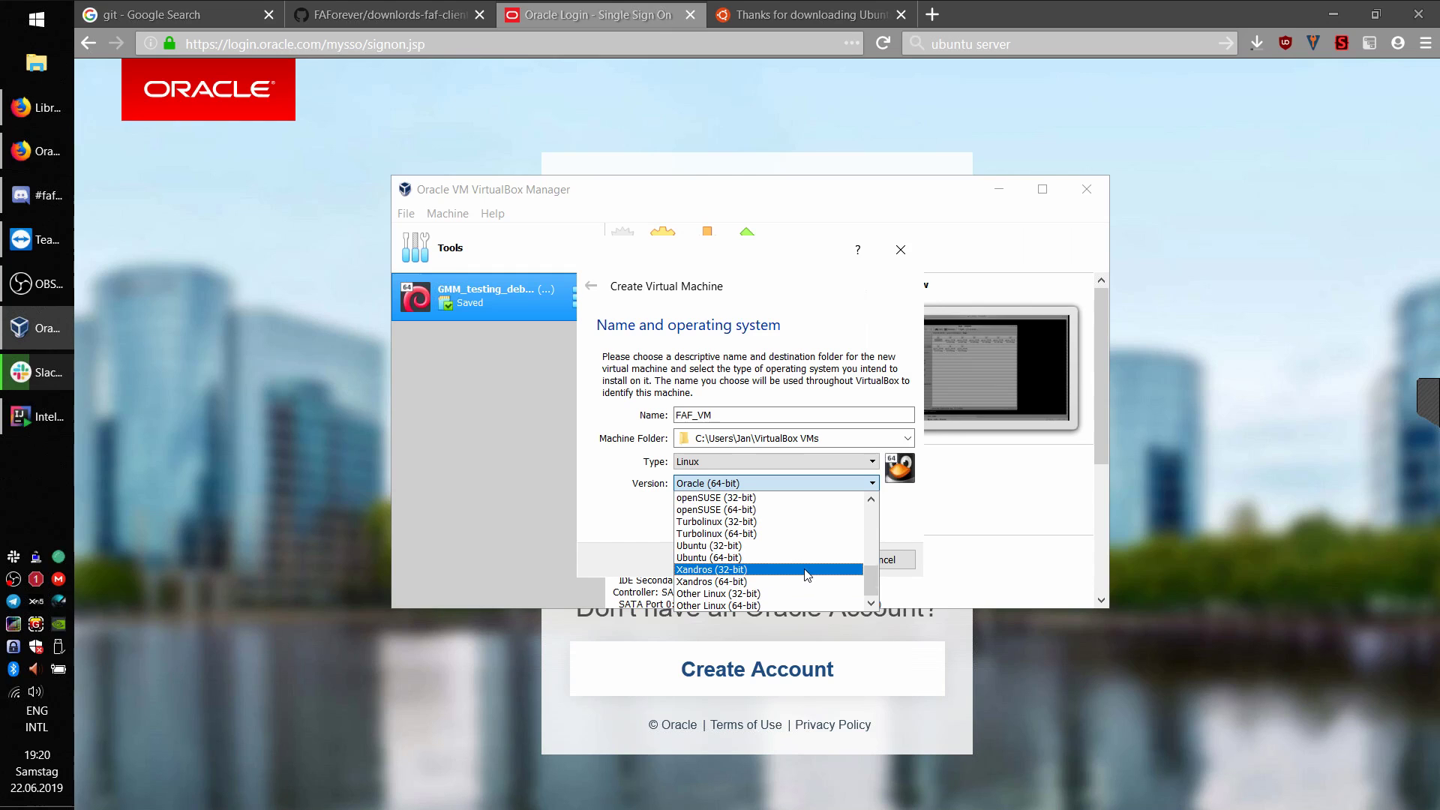
click(764, 561)
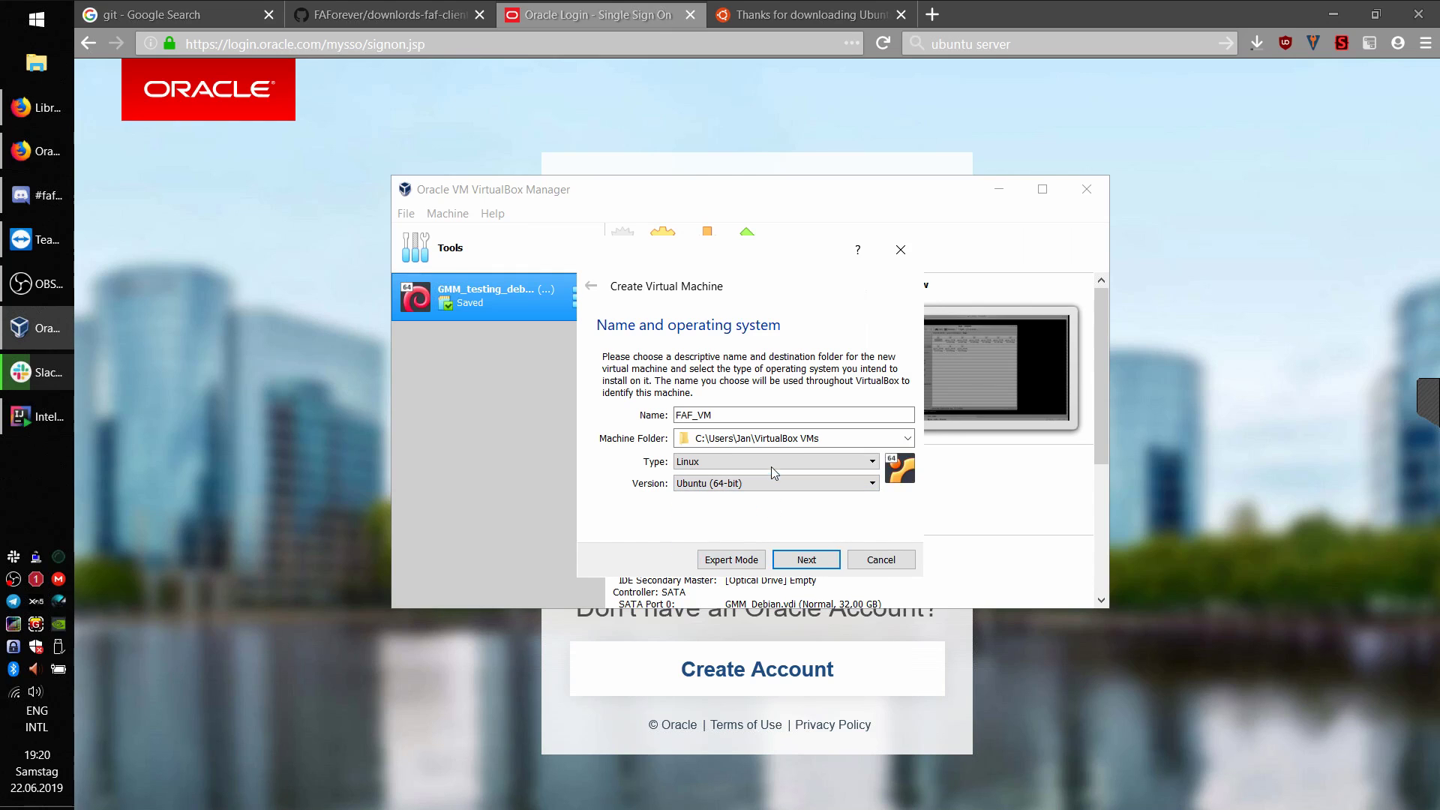
Step: Look up the virtual machine's default machine folder in File Explorer, keeping that folder as the destination
click(910, 439)
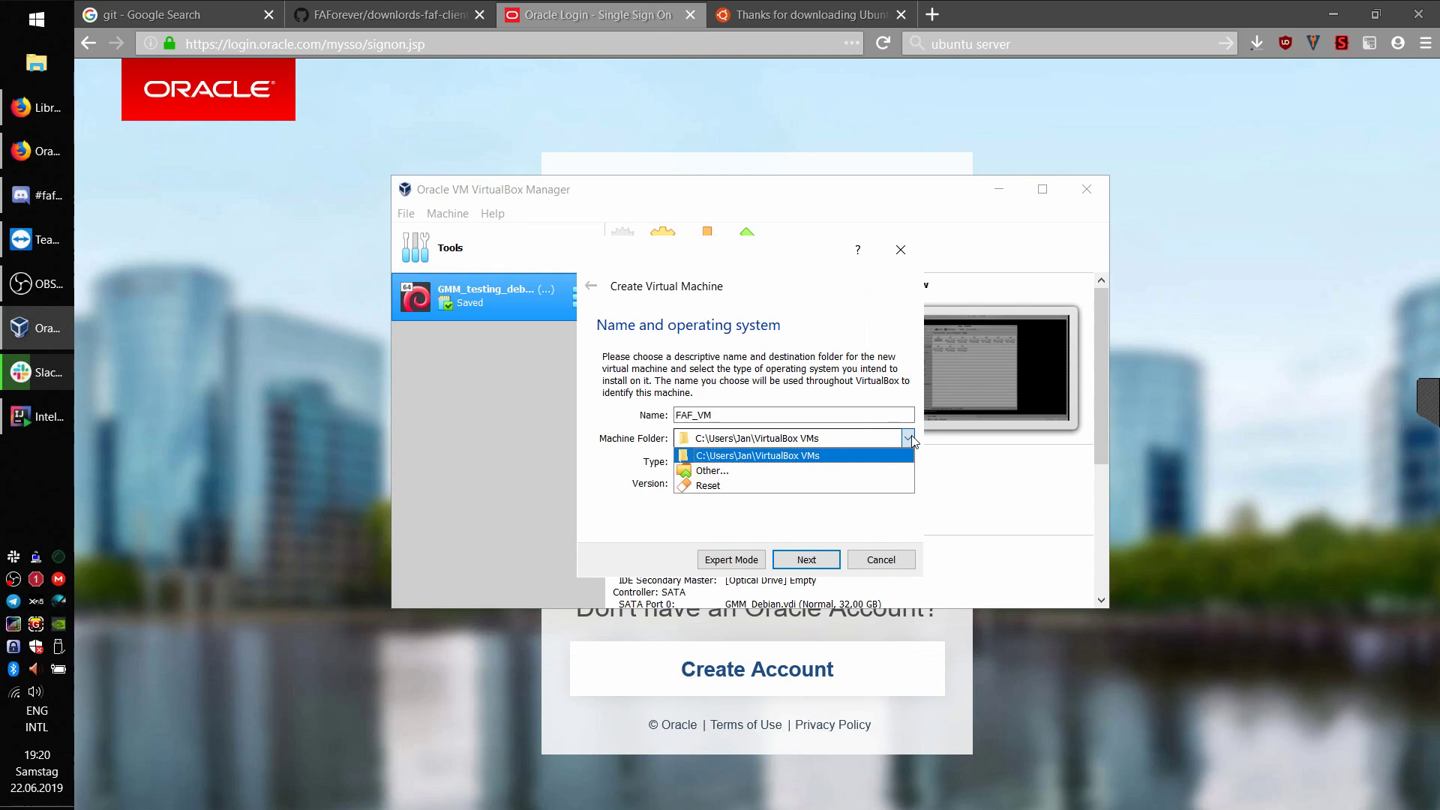
click(909, 439)
key(ctrl+c)
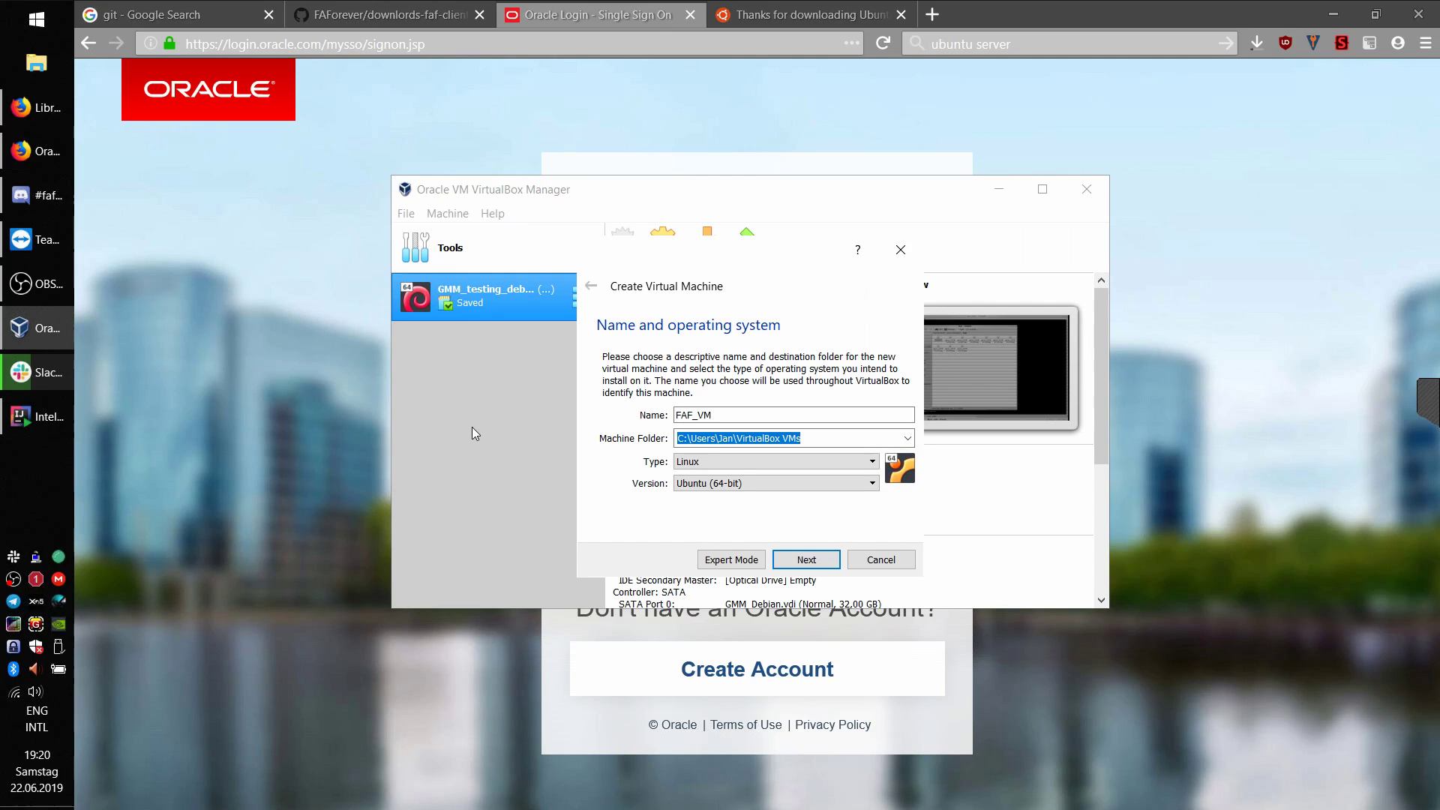
key(super+e)
click(621, 139)
key(ctrl+v)
key(Return)
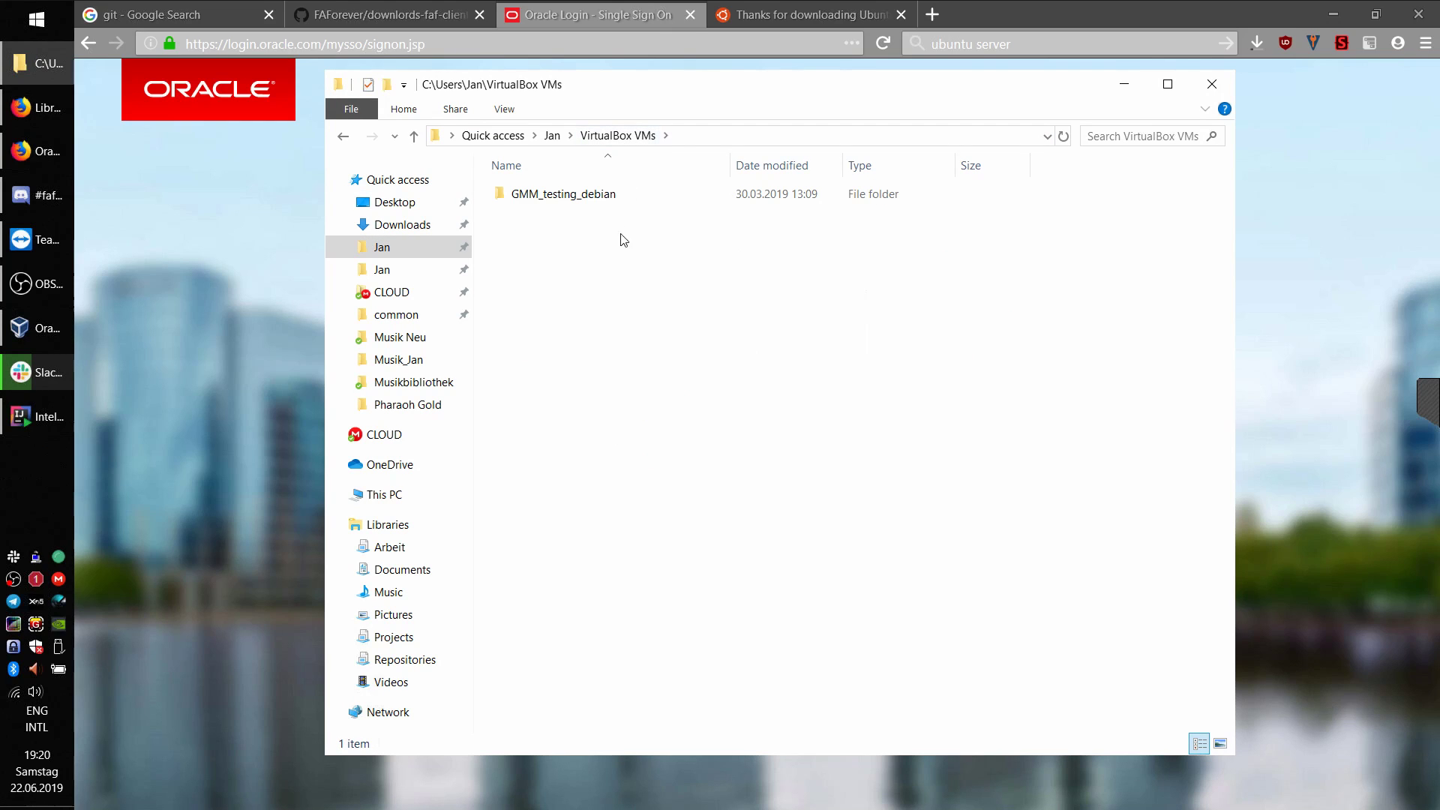
click(621, 201)
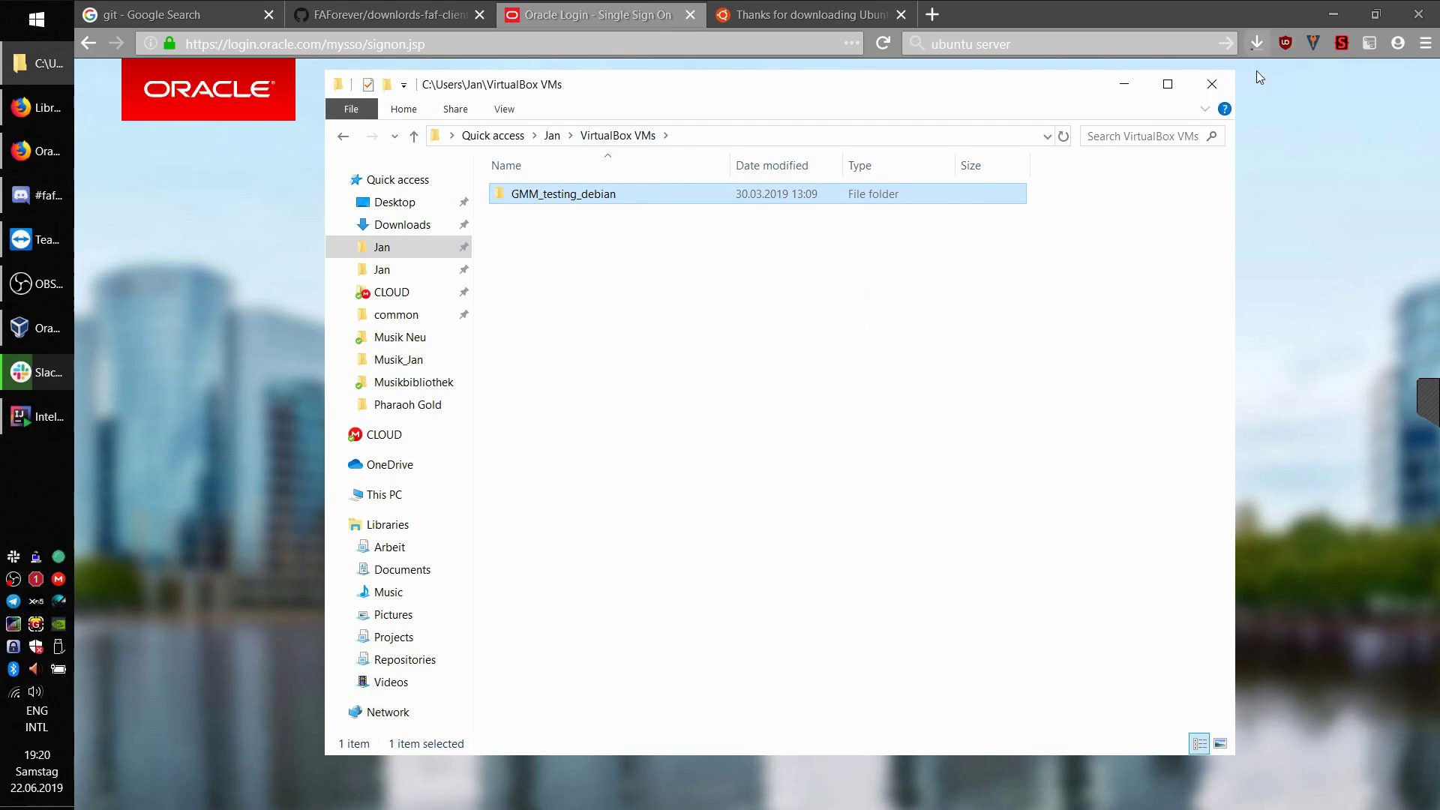
click(1211, 83)
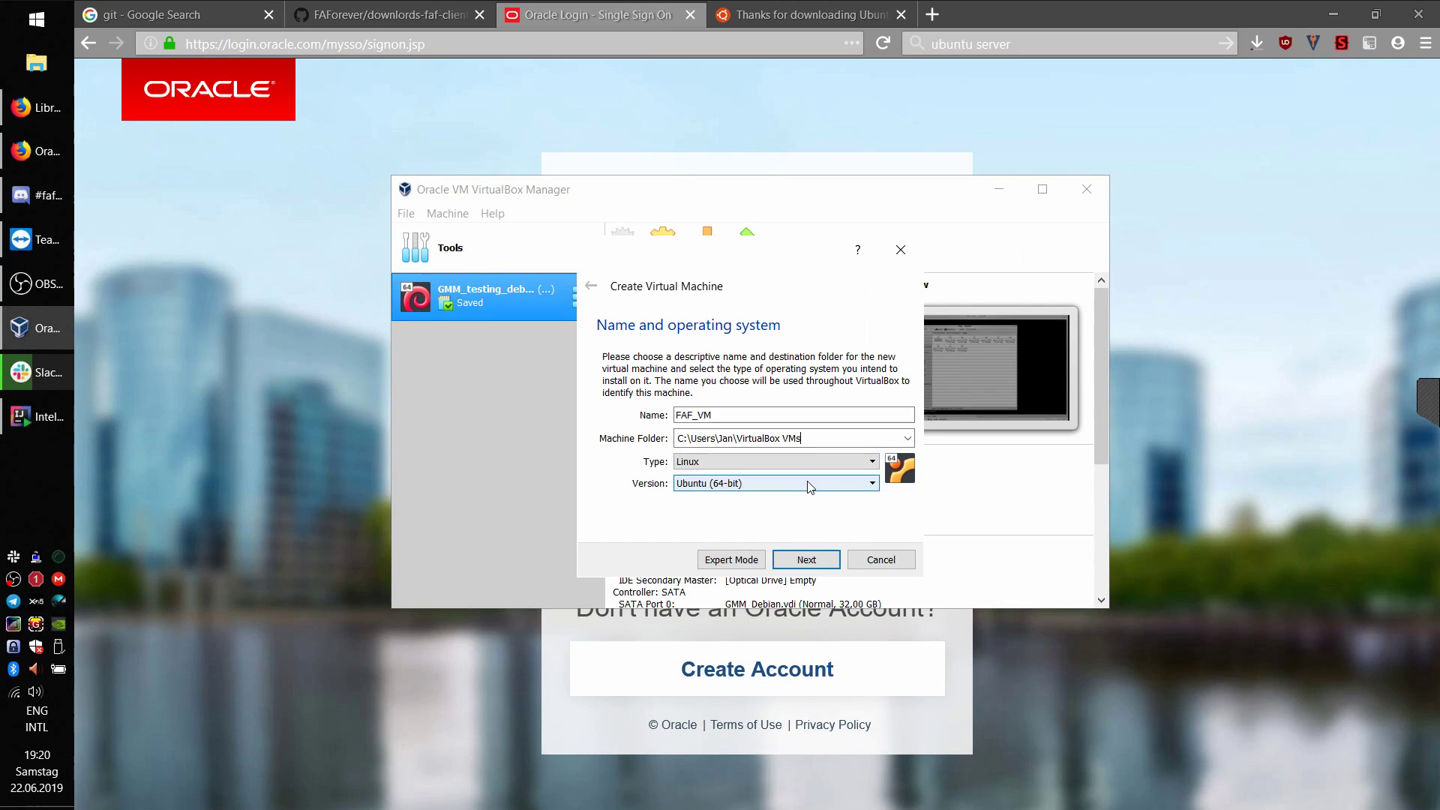
Step: Accept the name and operating system settings and set the virtual machine's memory size to 4096 MB
click(810, 562)
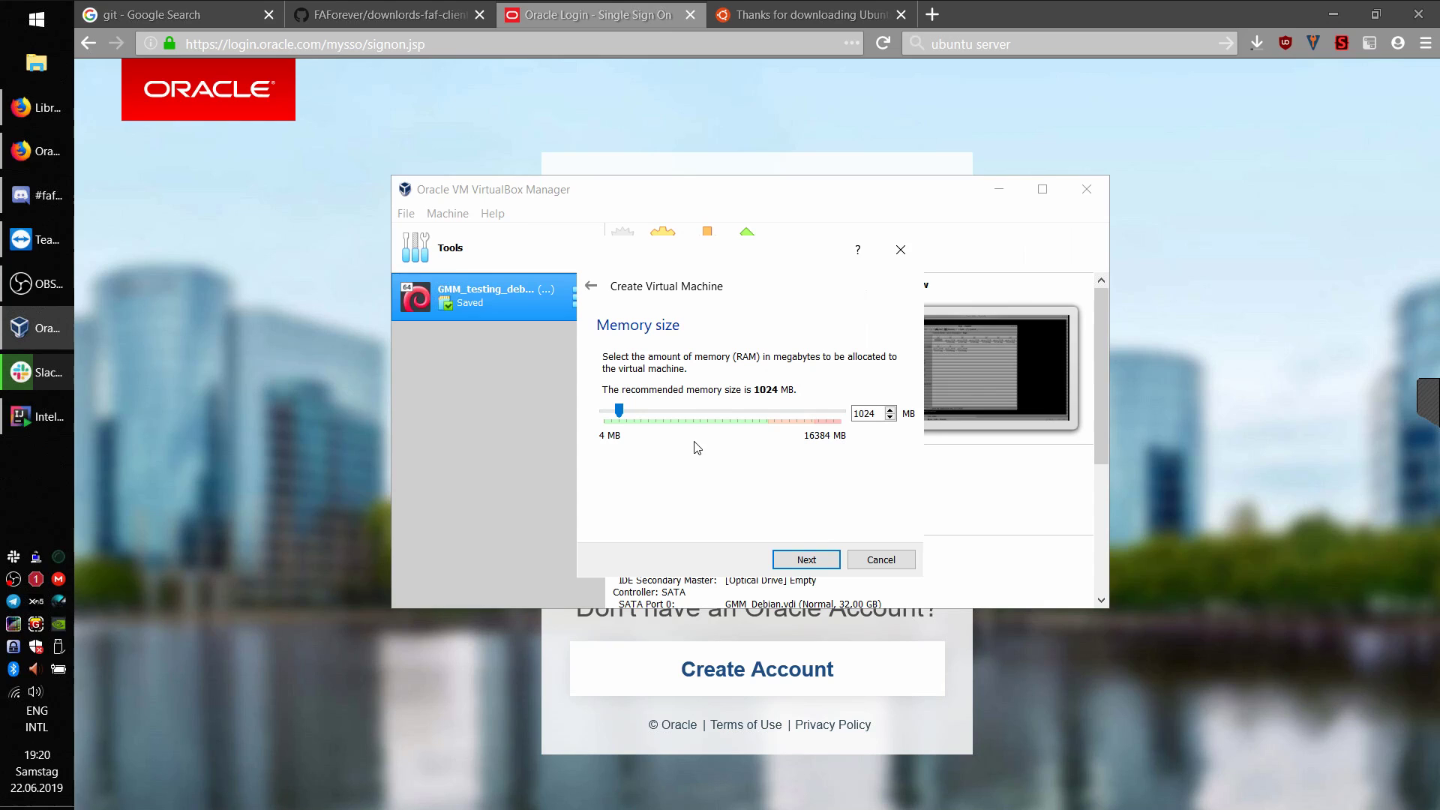
drag(622, 411, 664, 415)
drag(676, 408, 666, 409)
click(810, 561)
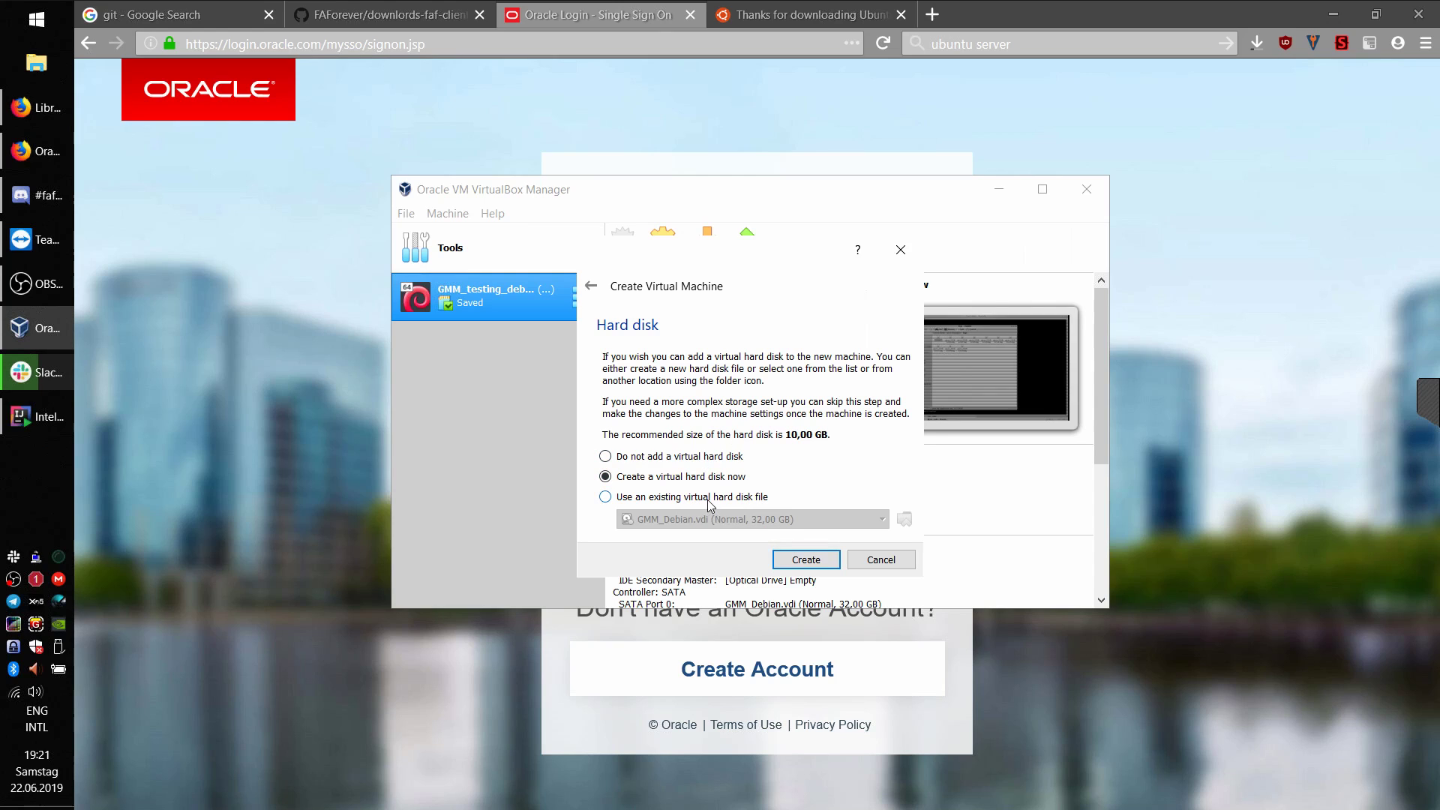
Step: Create a dynamically allocated VDI virtual hard disk named FAF_VM with a size of 10 GB
click(802, 567)
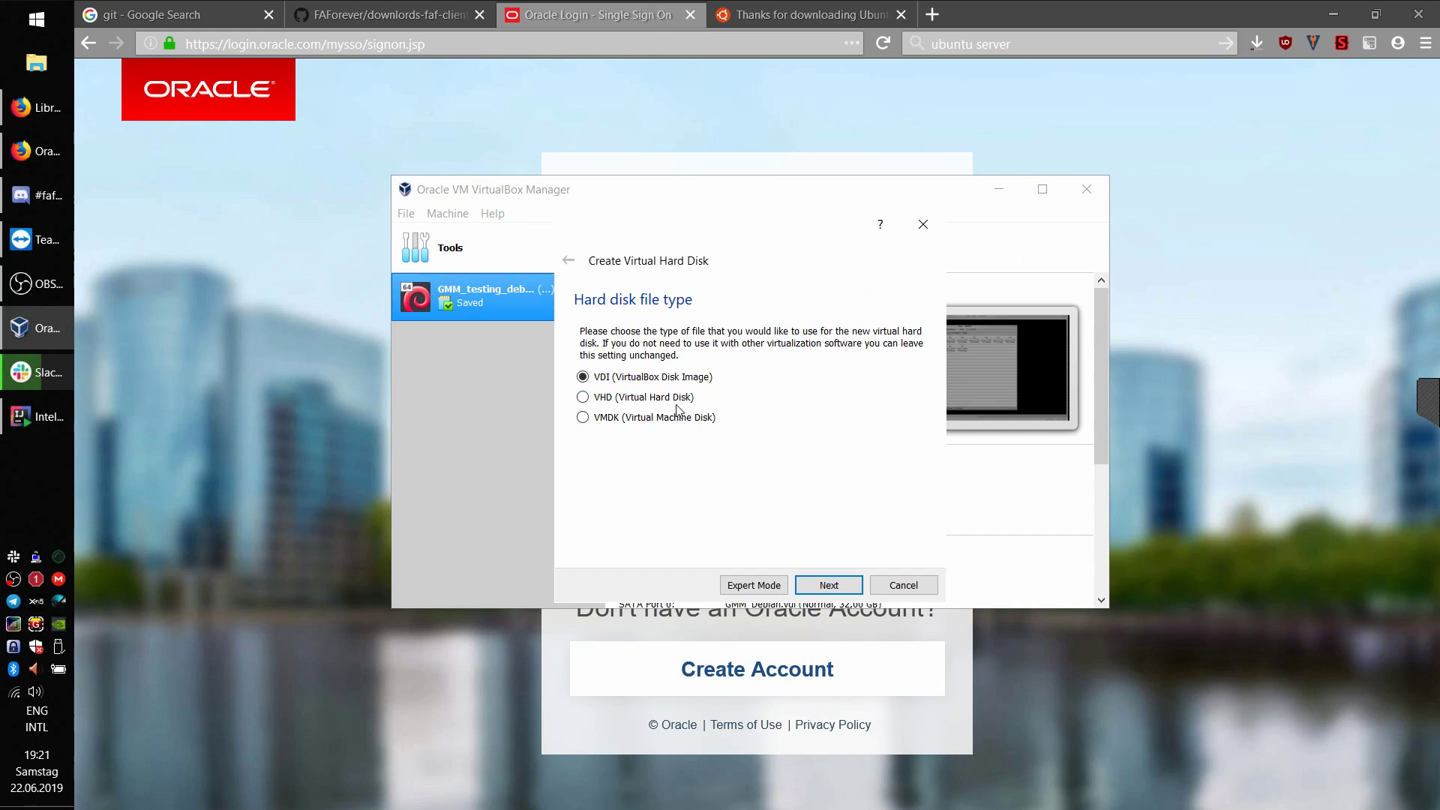
click(837, 596)
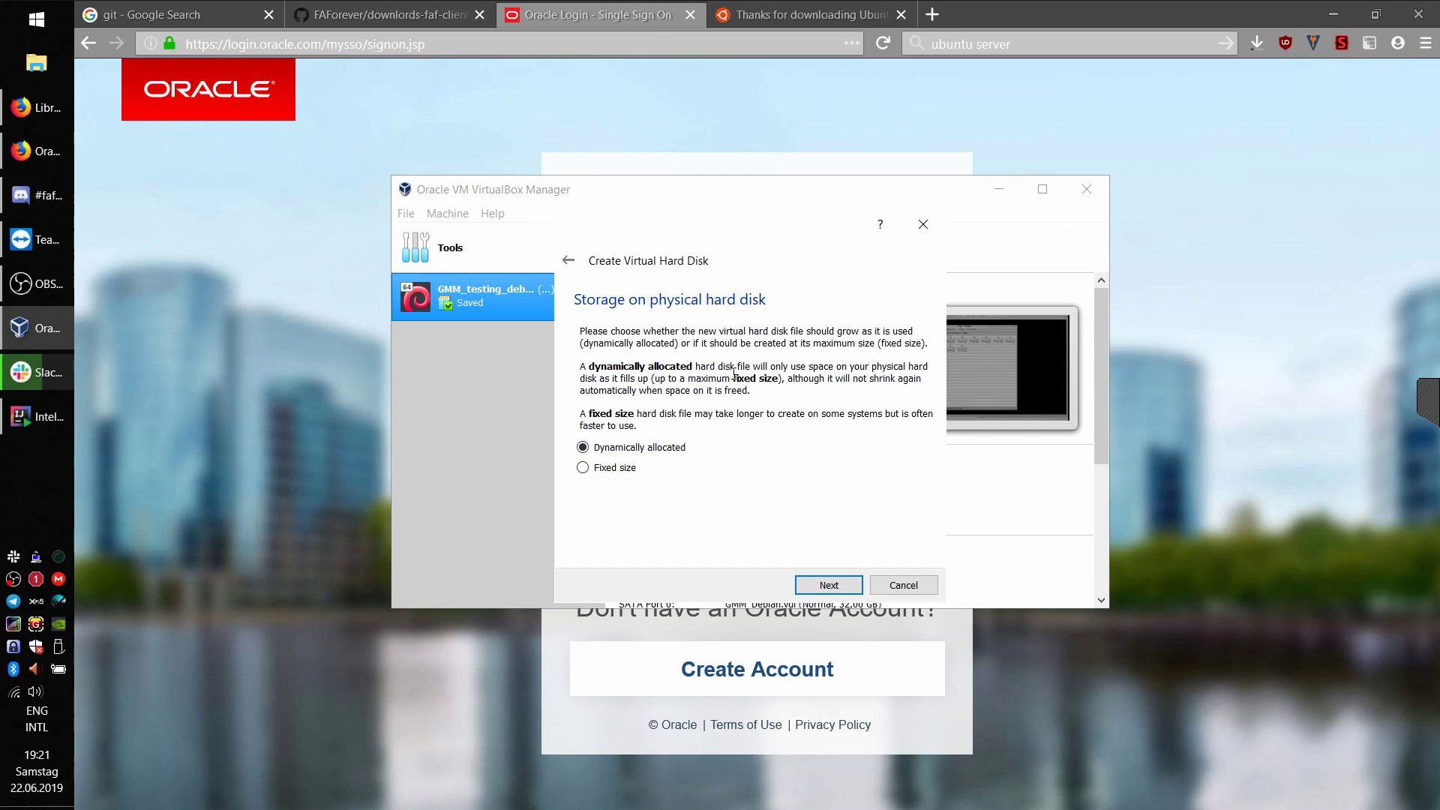
click(828, 585)
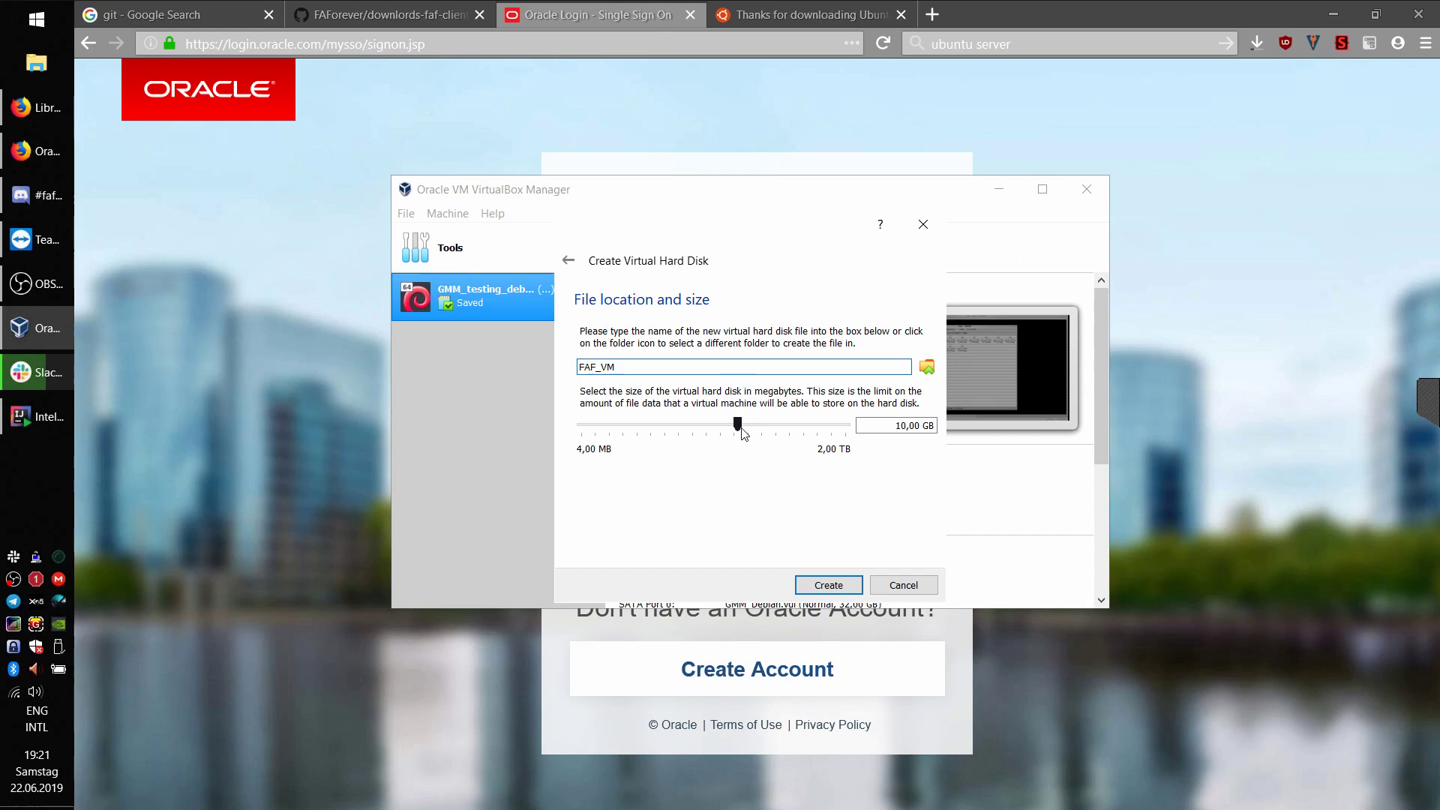
mouse_move(743, 434)
click(831, 590)
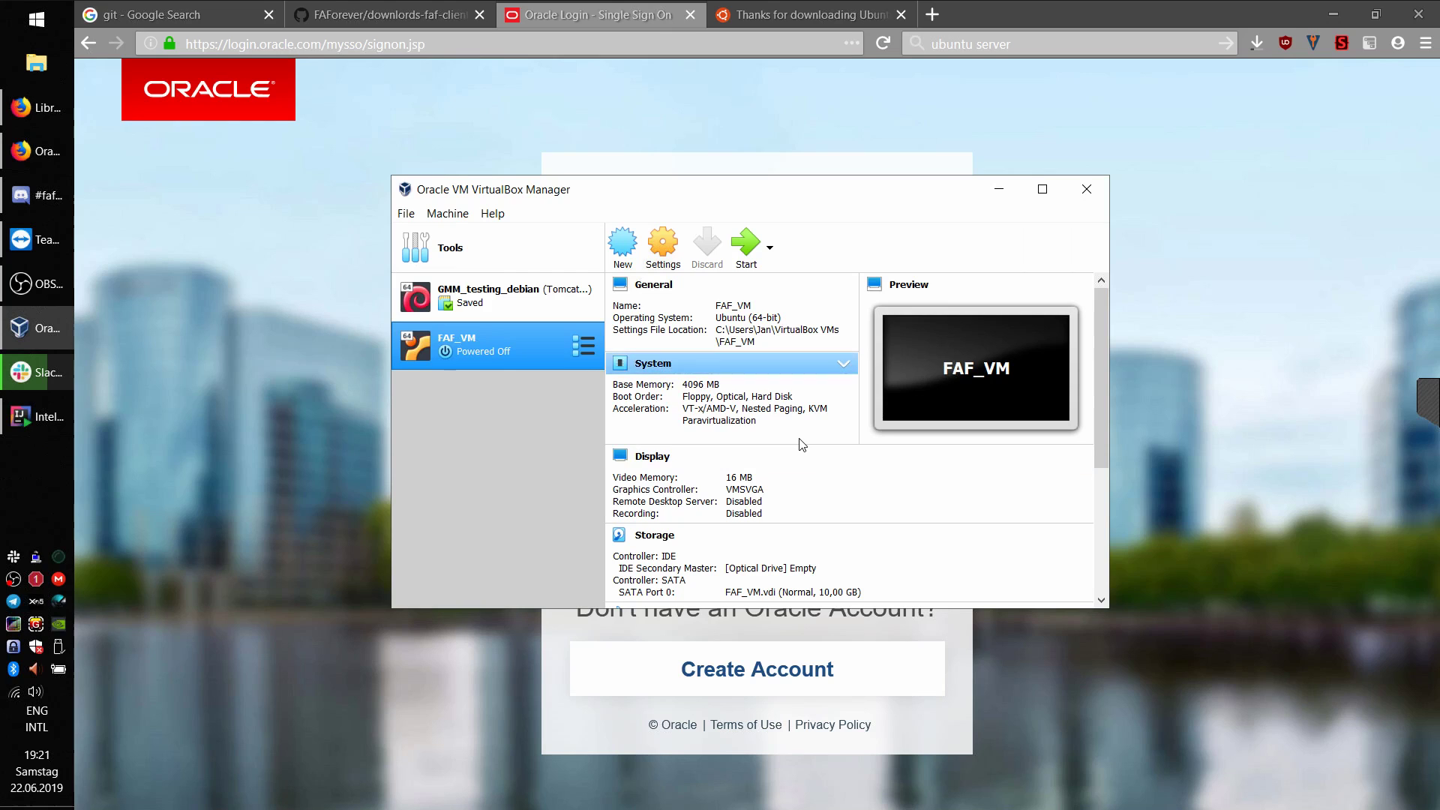
Step: Try a normal start of the FAF_VM virtual machine, dismissing the start-up disk selection without choosing an image
right_click(546, 339)
mouse_move(615, 455)
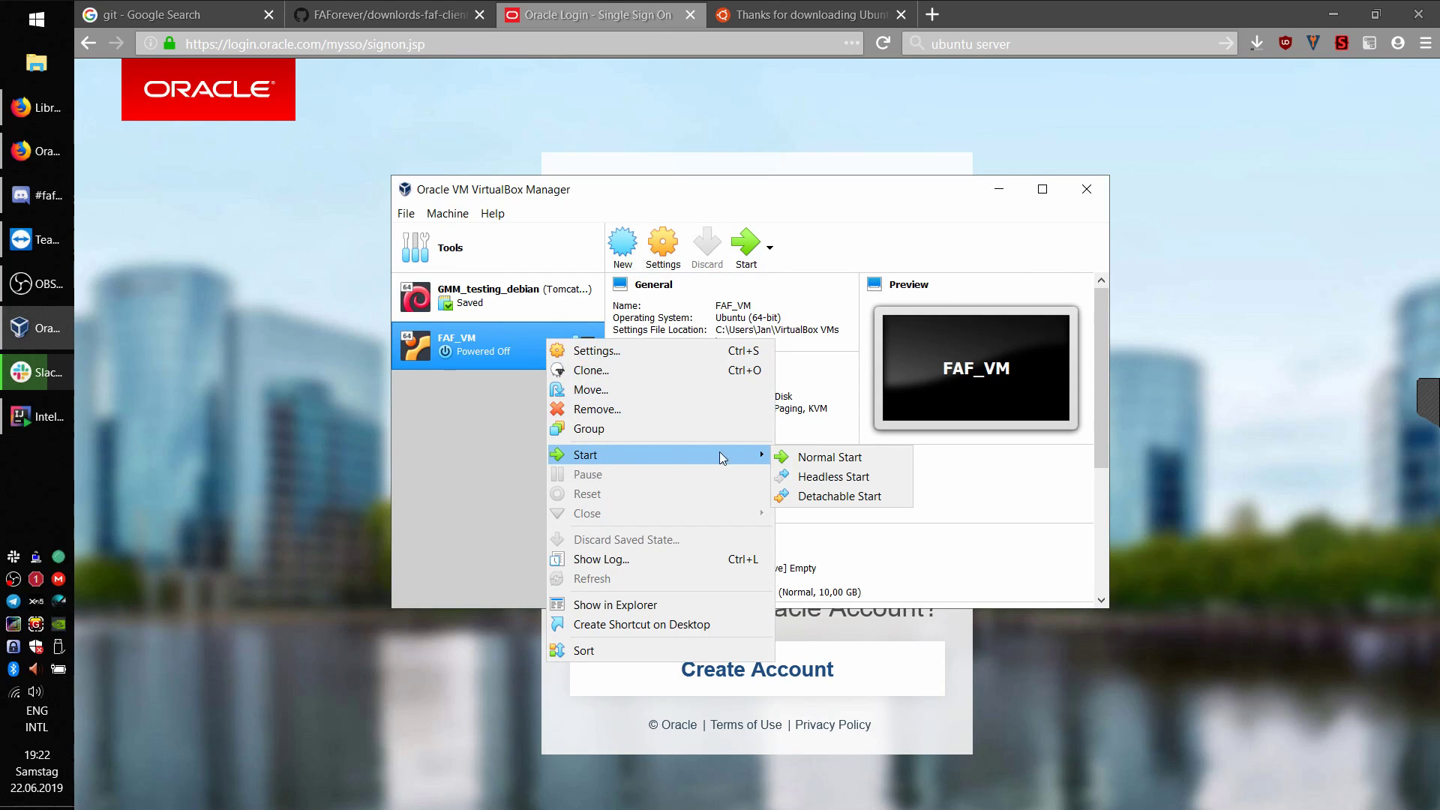
click(814, 457)
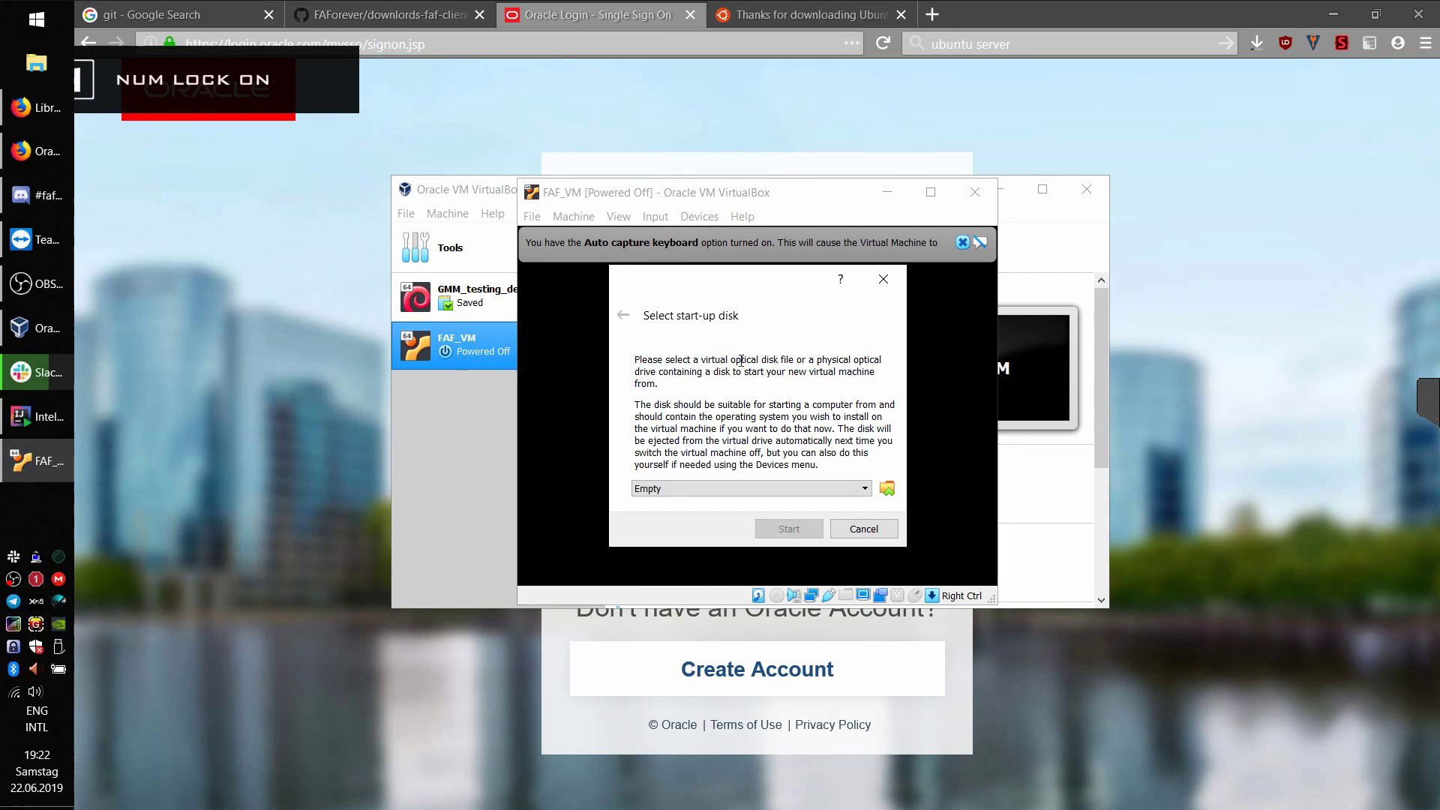
click(779, 489)
click(779, 488)
click(883, 279)
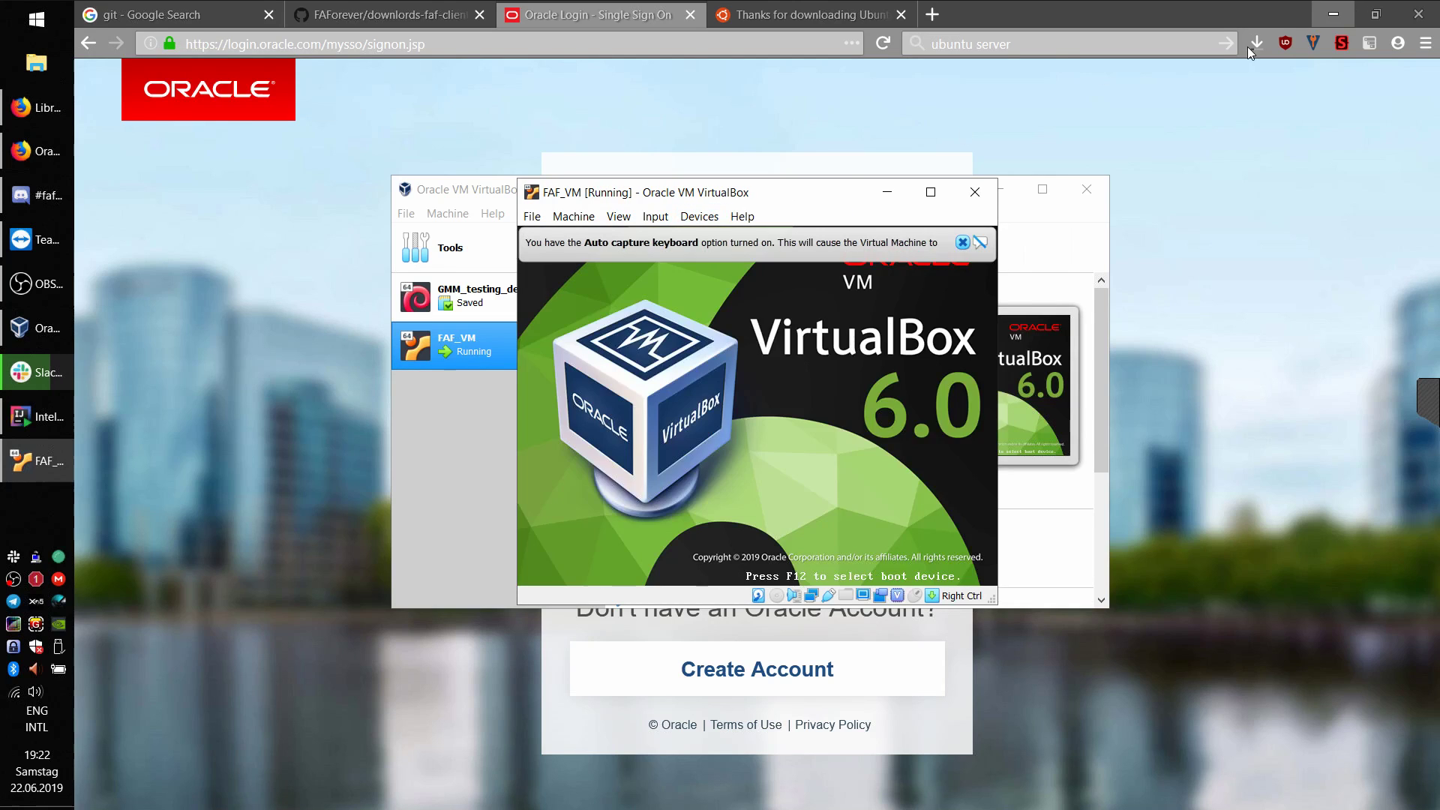
Step: Check the Ubuntu image download, then finish the IntelliJ IDEA Community Edition setup and launch the program
click(1248, 46)
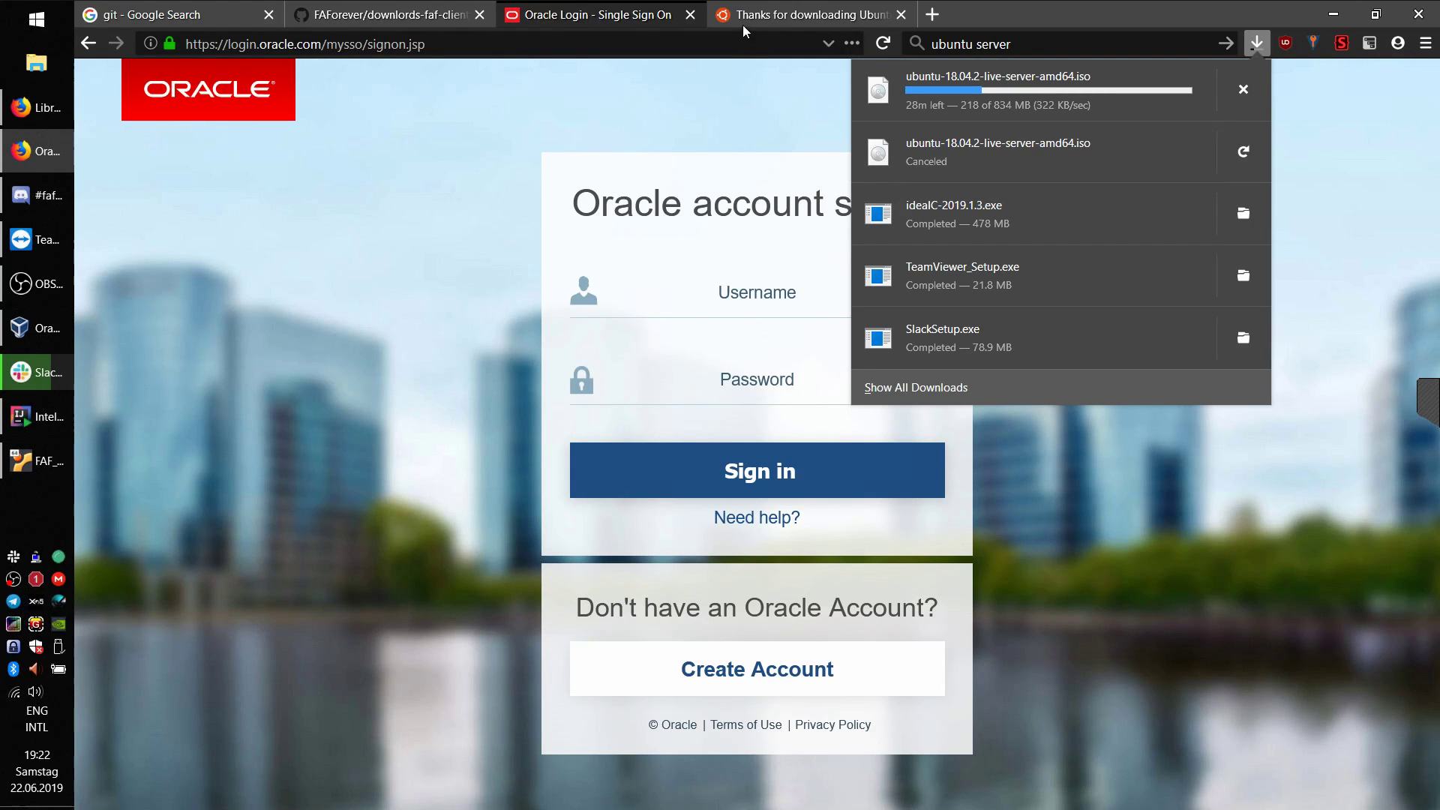
click(38, 416)
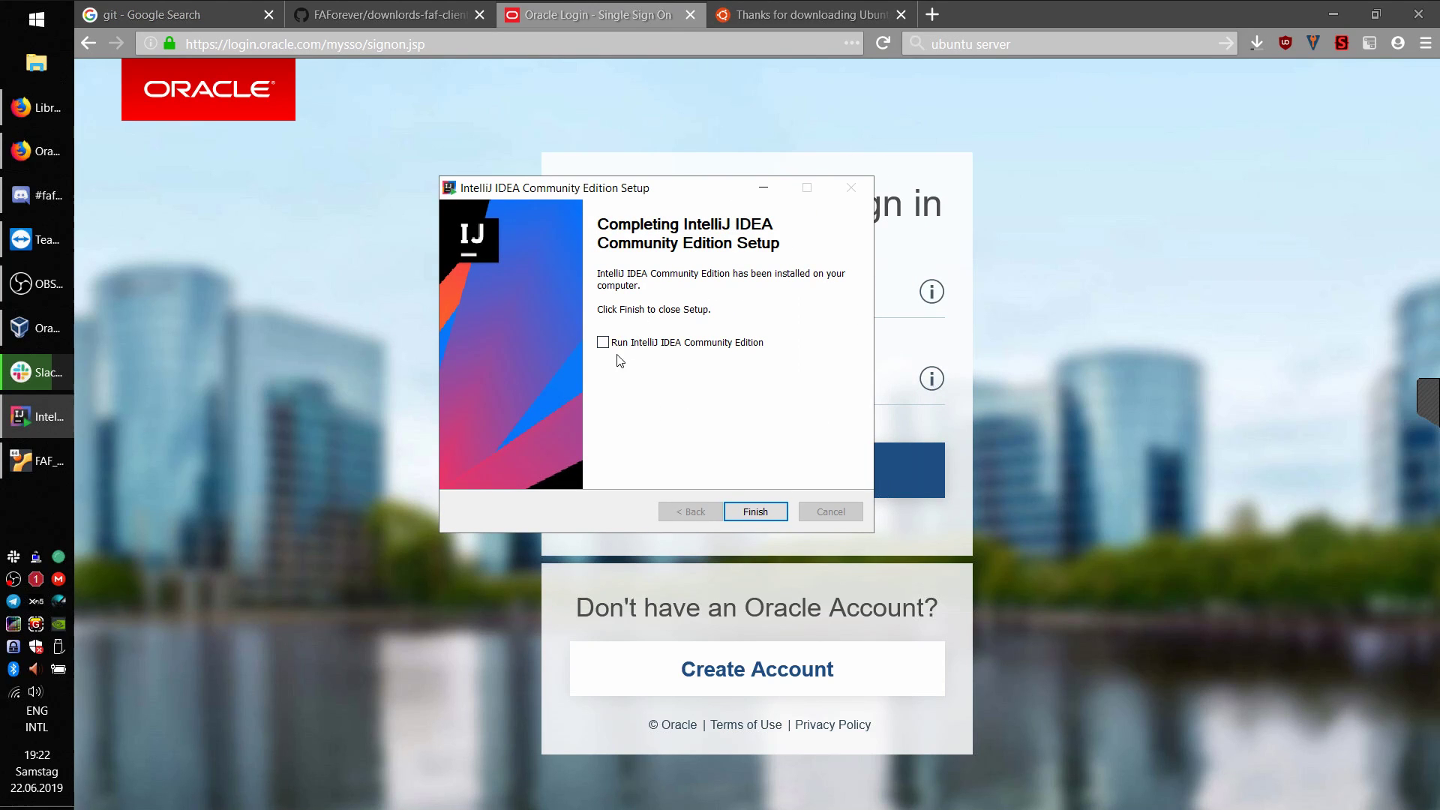
click(1334, 14)
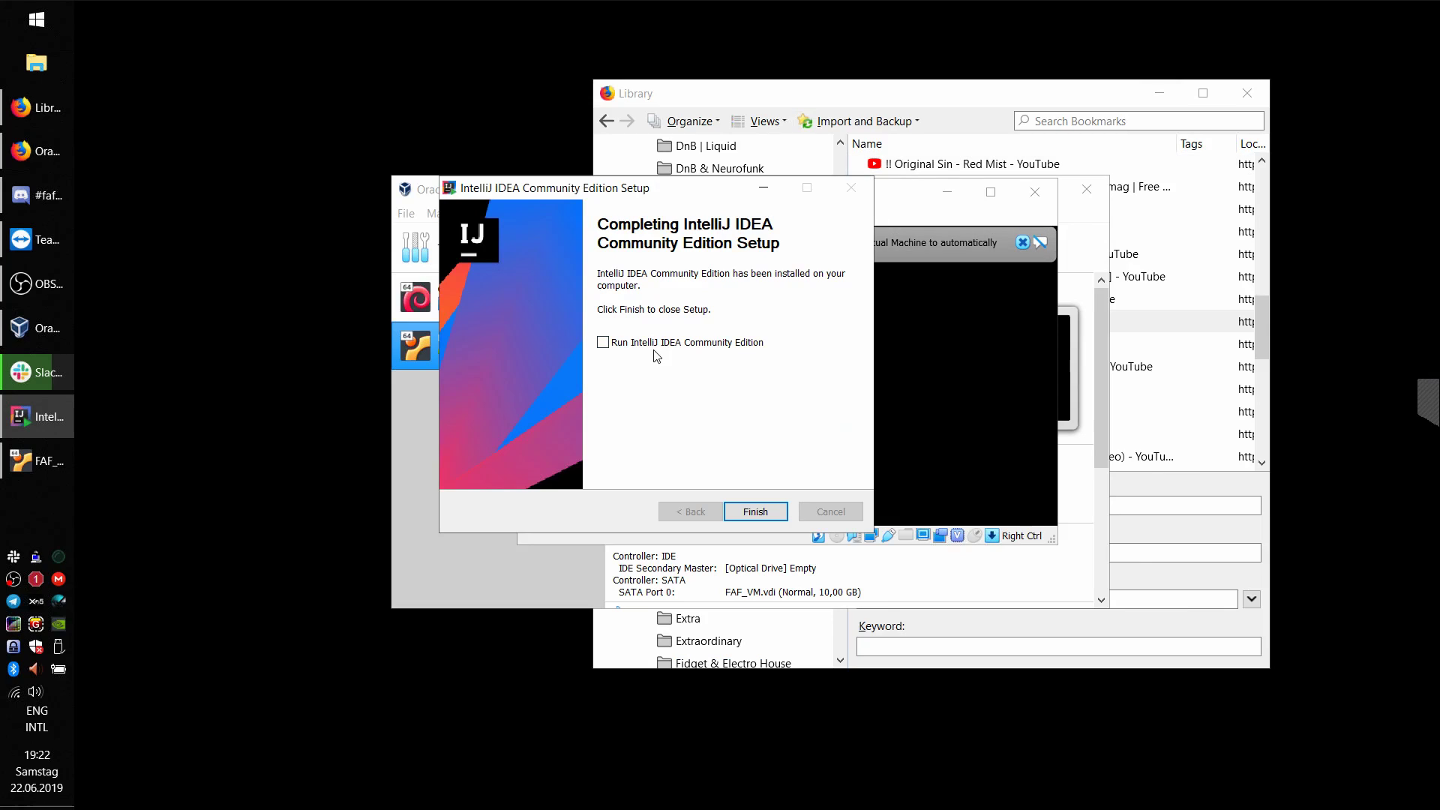
click(755, 511)
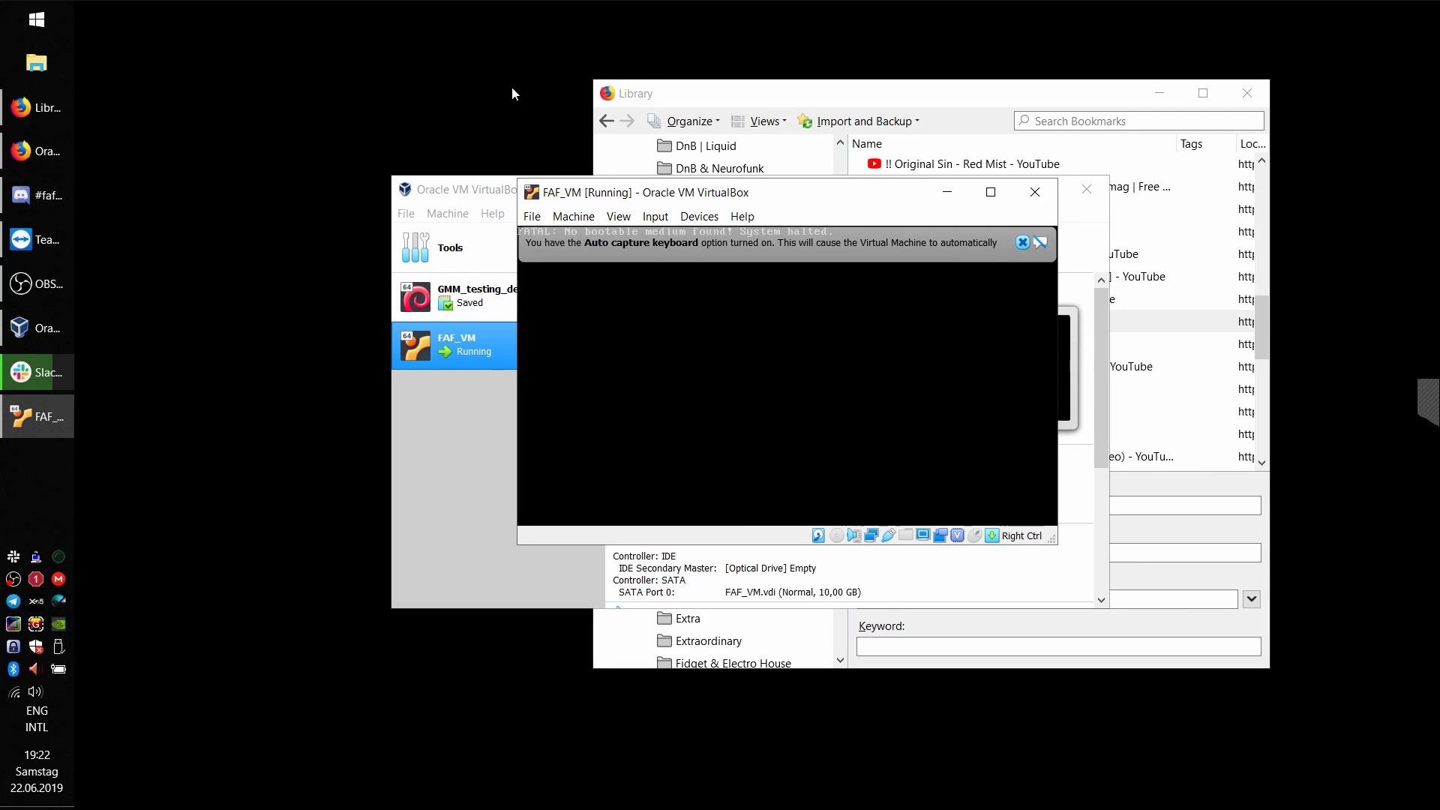
Step: Close the running FAF_VM virtual machine by powering it off
click(1035, 192)
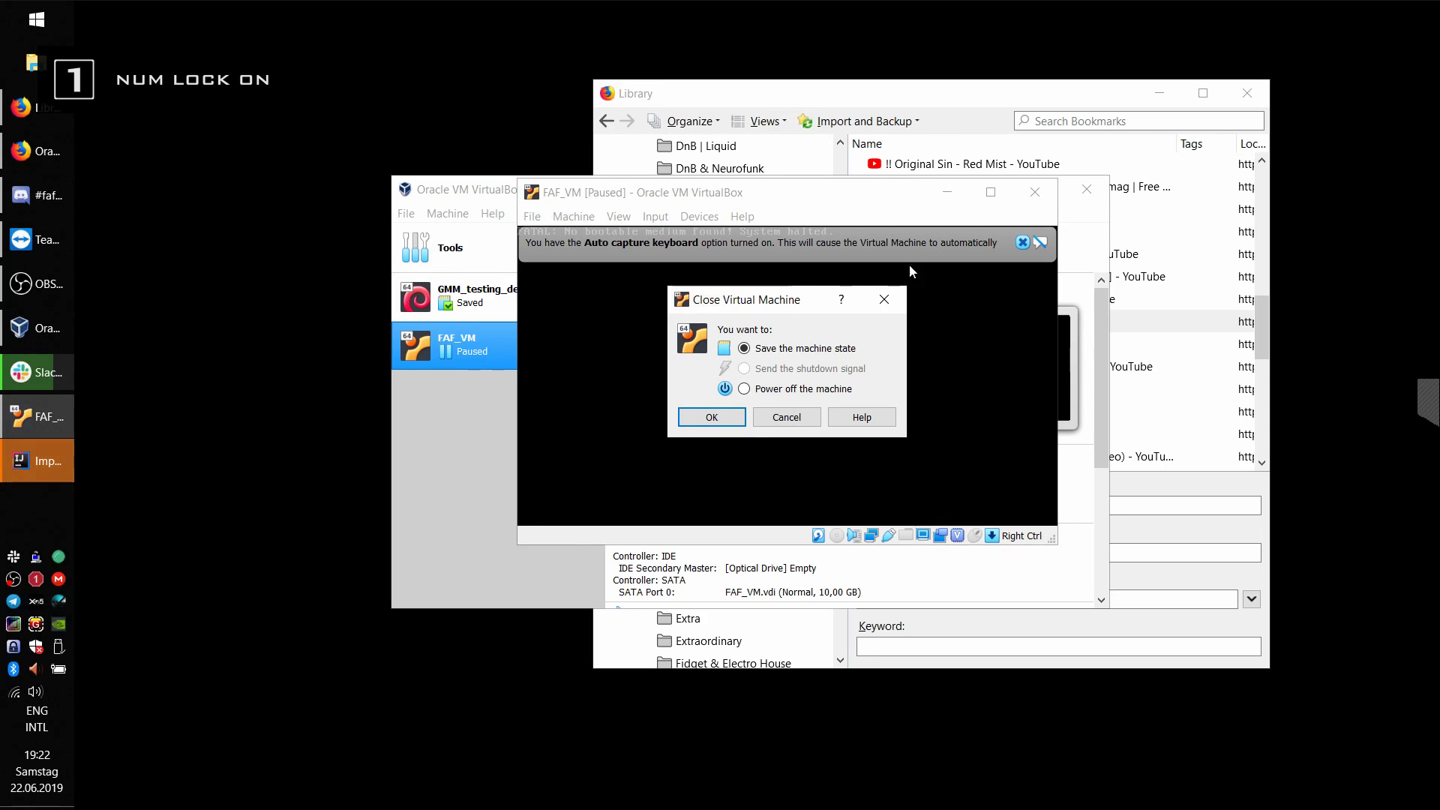
click(758, 390)
click(712, 416)
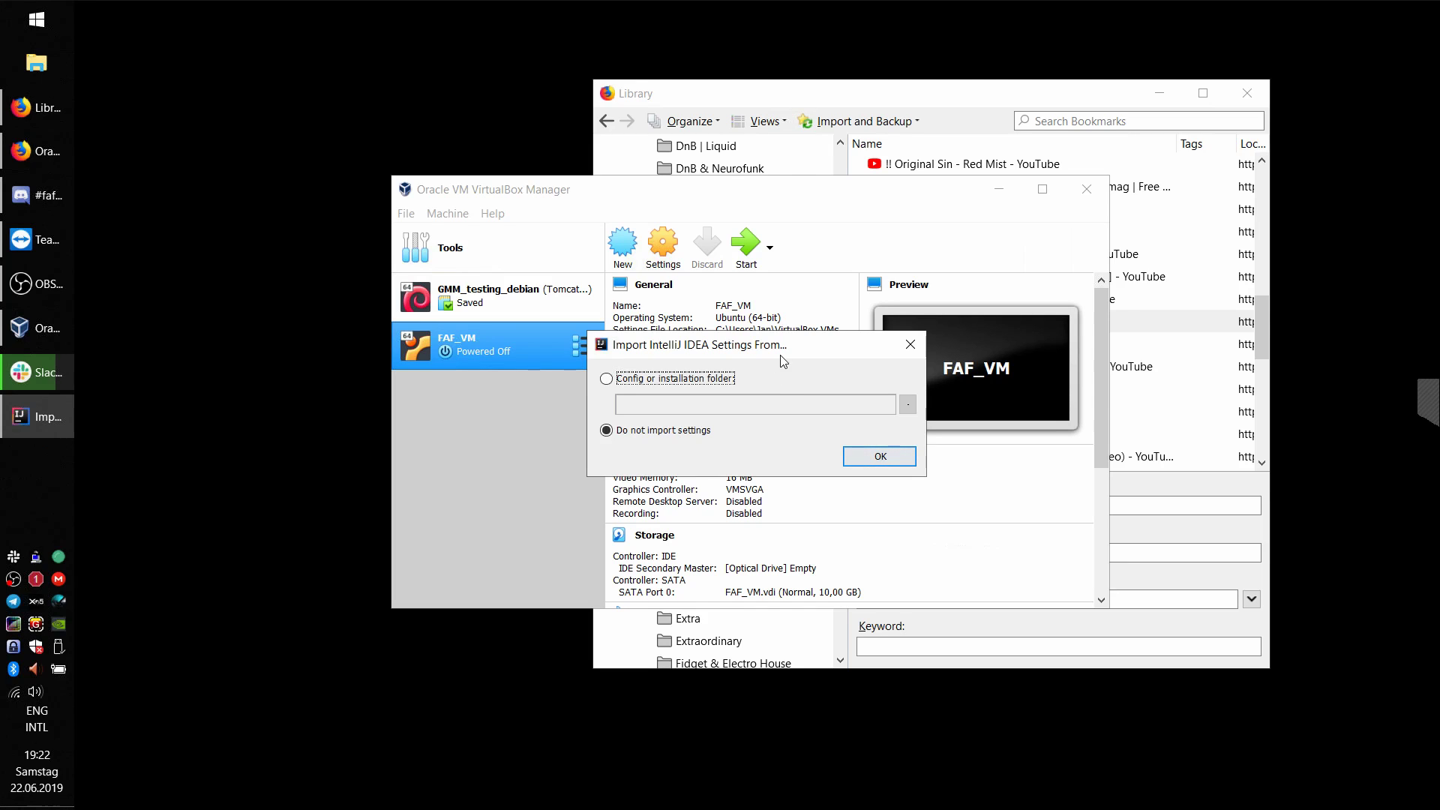
Step: Start IntelliJ IDEA without importing settings and accept the JetBrains Privacy Policy after scrolling through its text
drag(811, 342, 644, 401)
key(super+d)
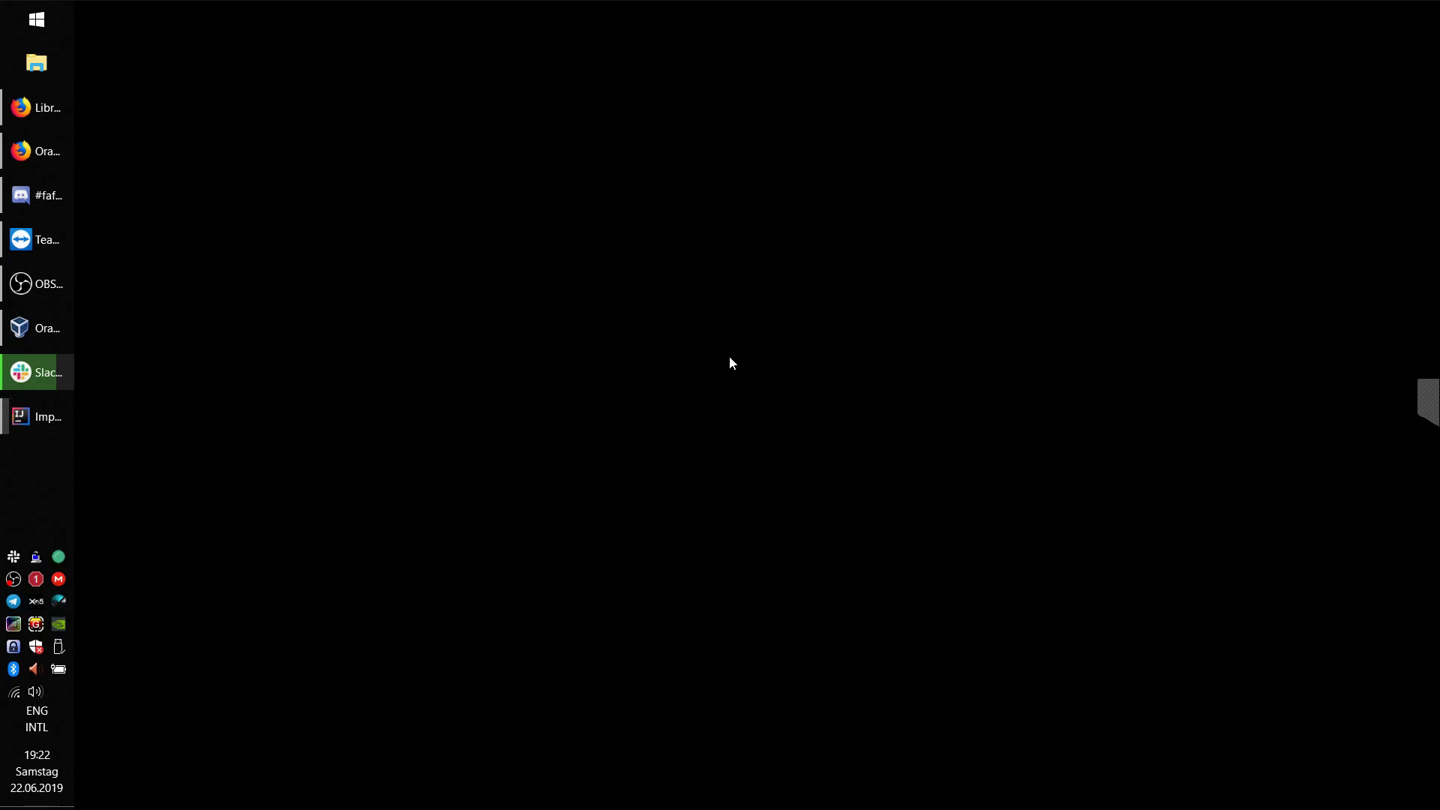
click(70, 412)
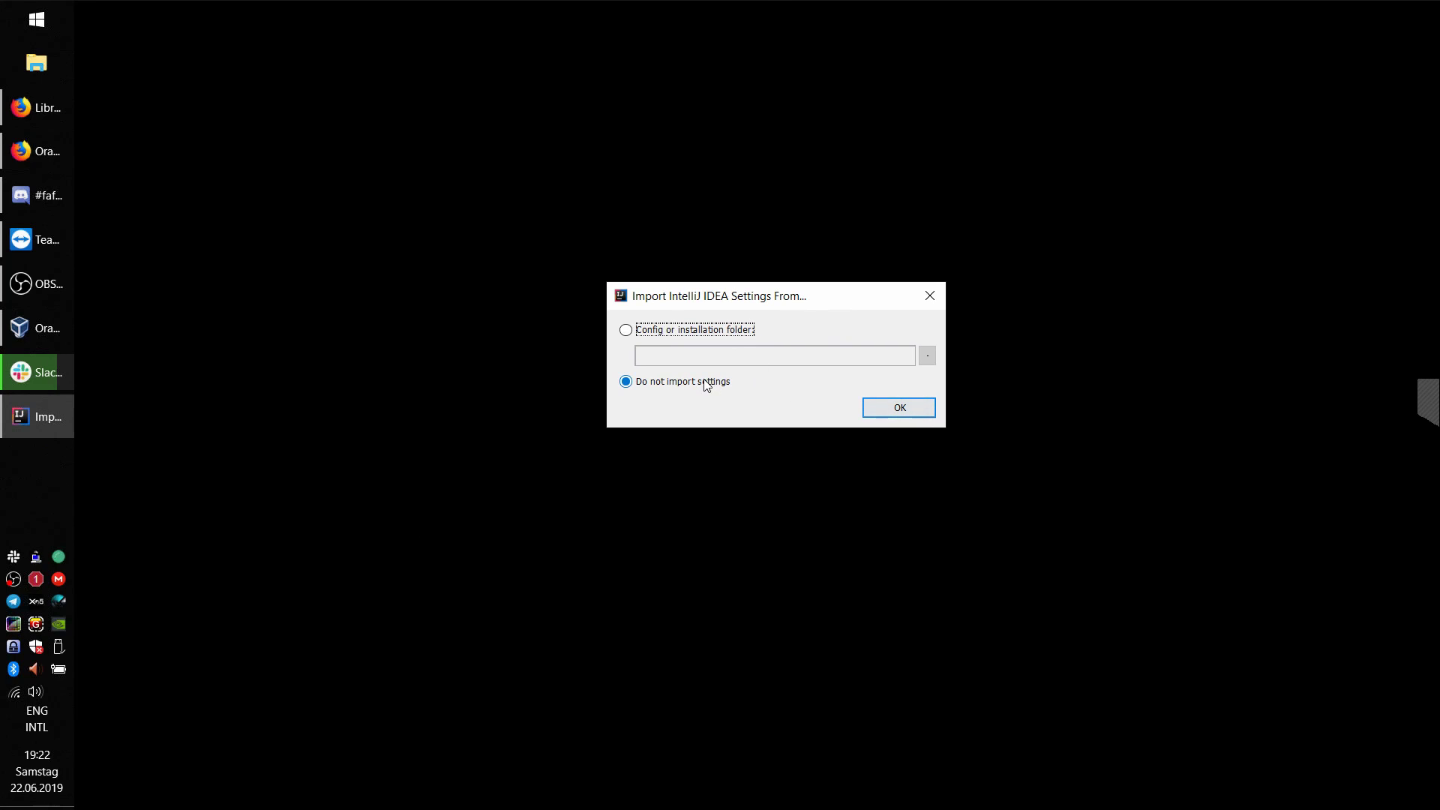
click(901, 413)
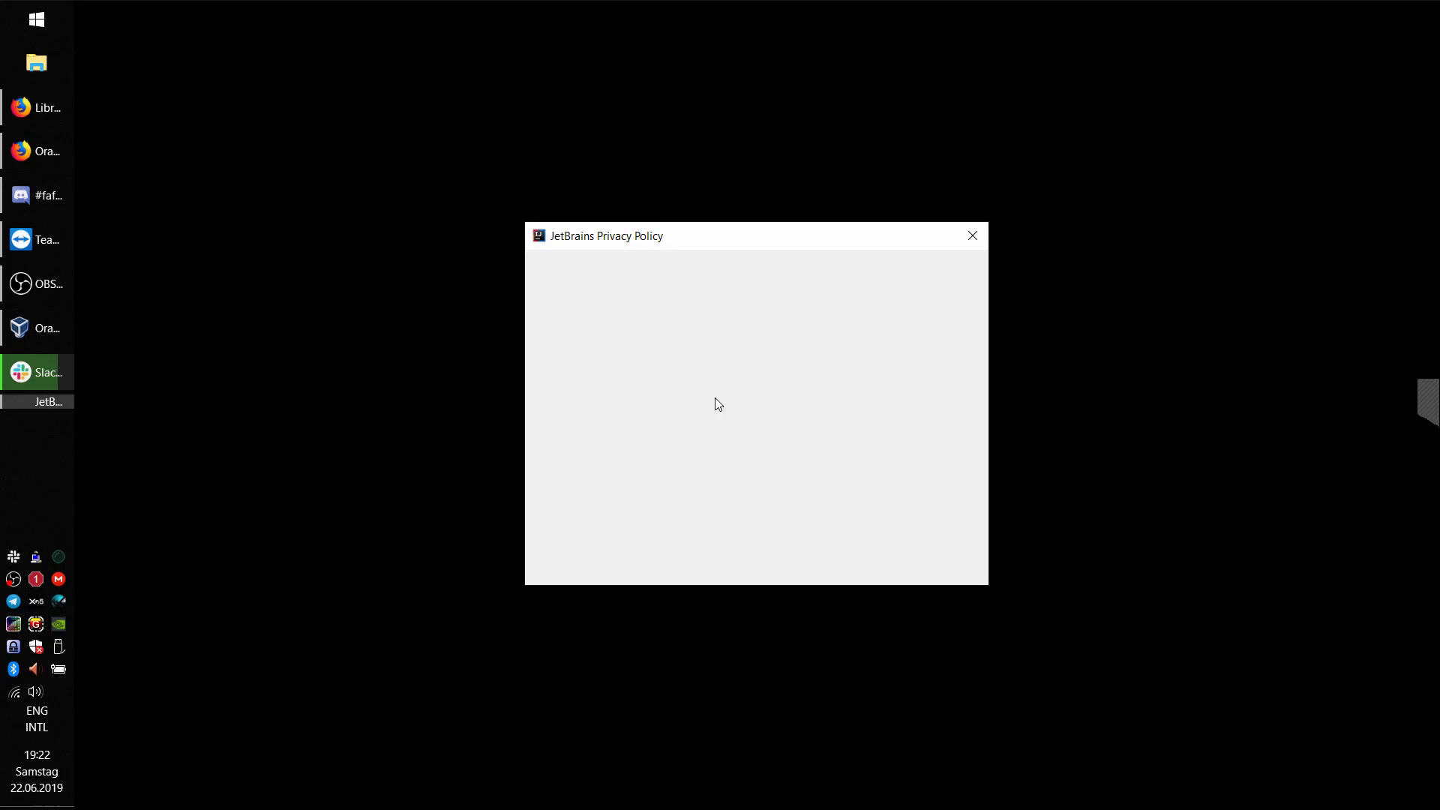
click(796, 509)
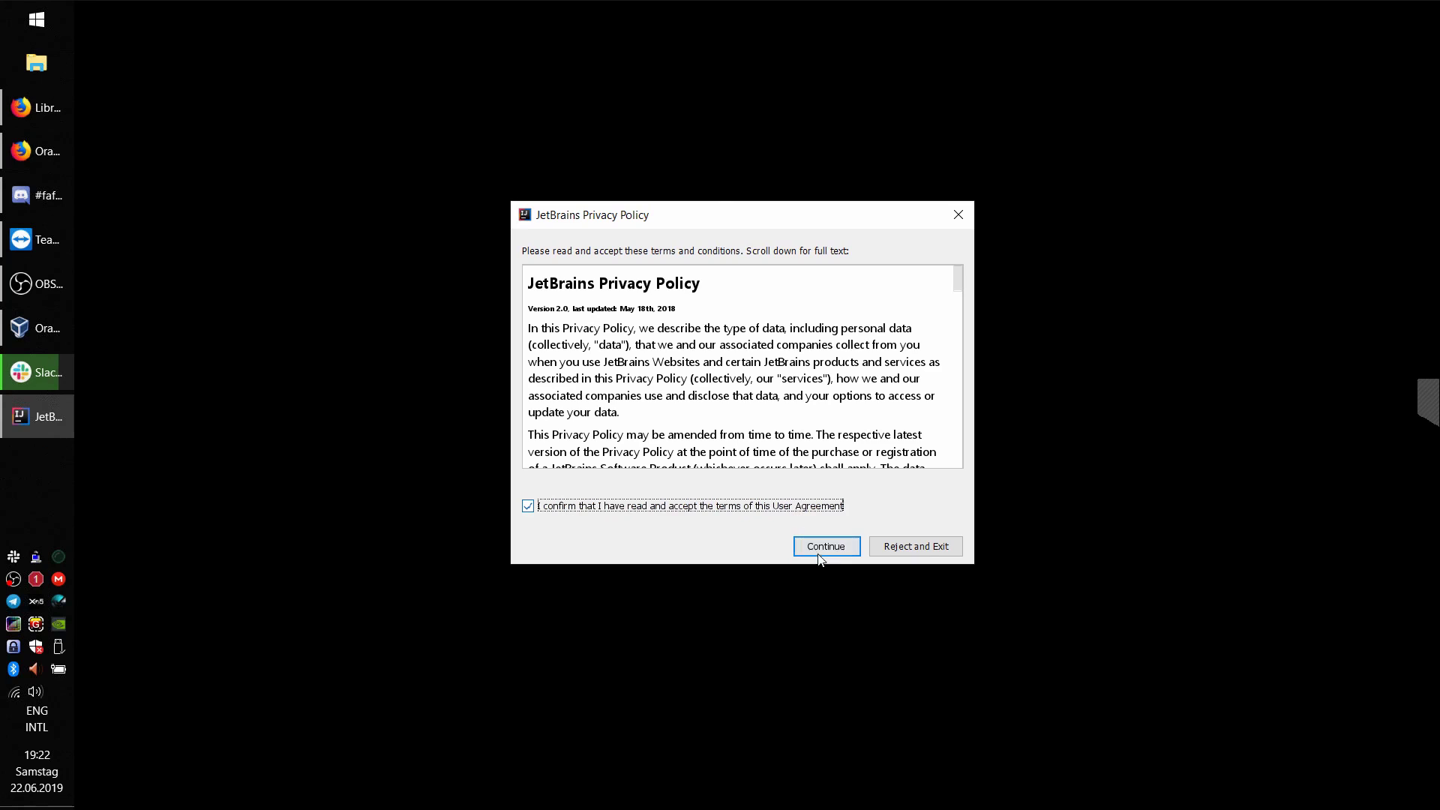
click(960, 279)
drag(960, 279, 928, 471)
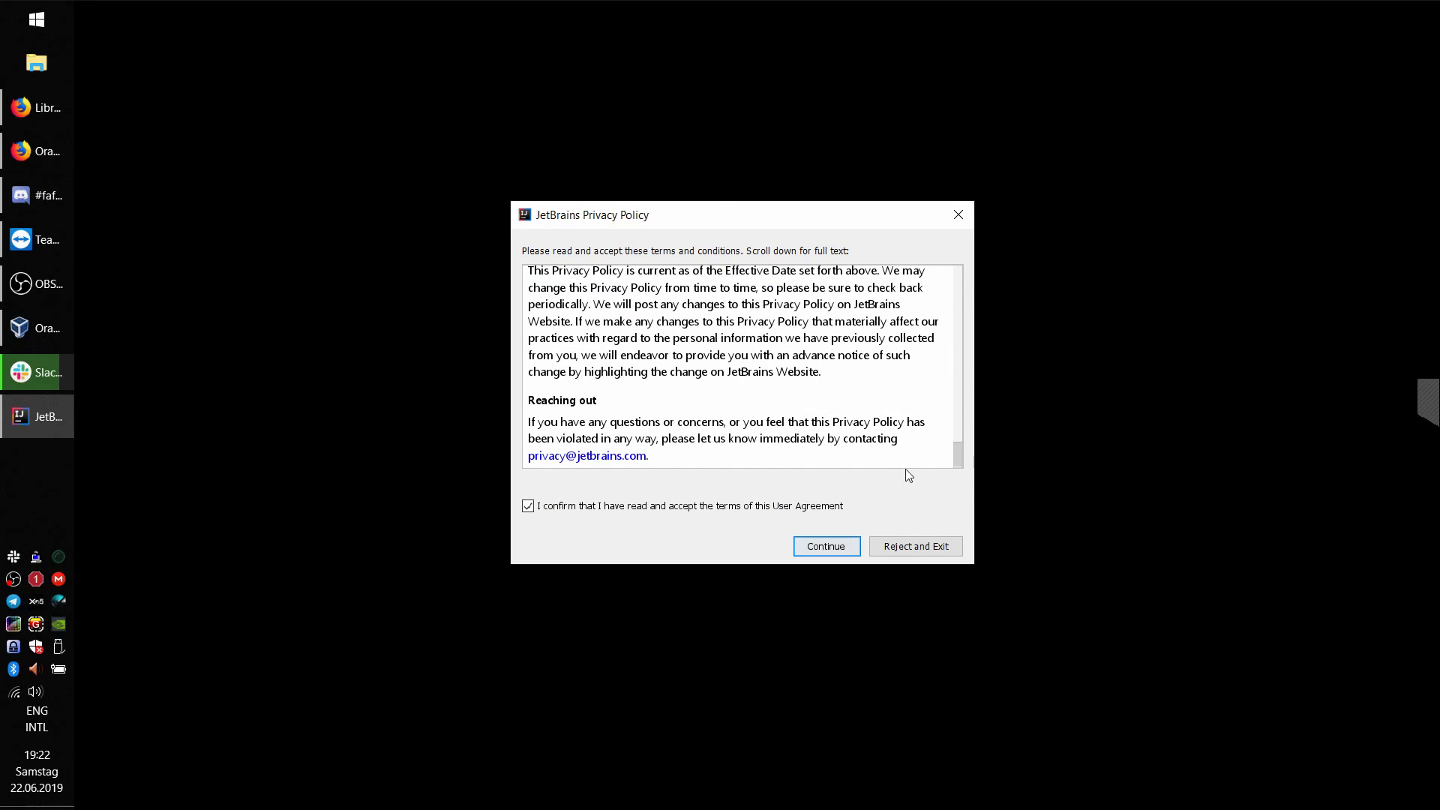
click(825, 546)
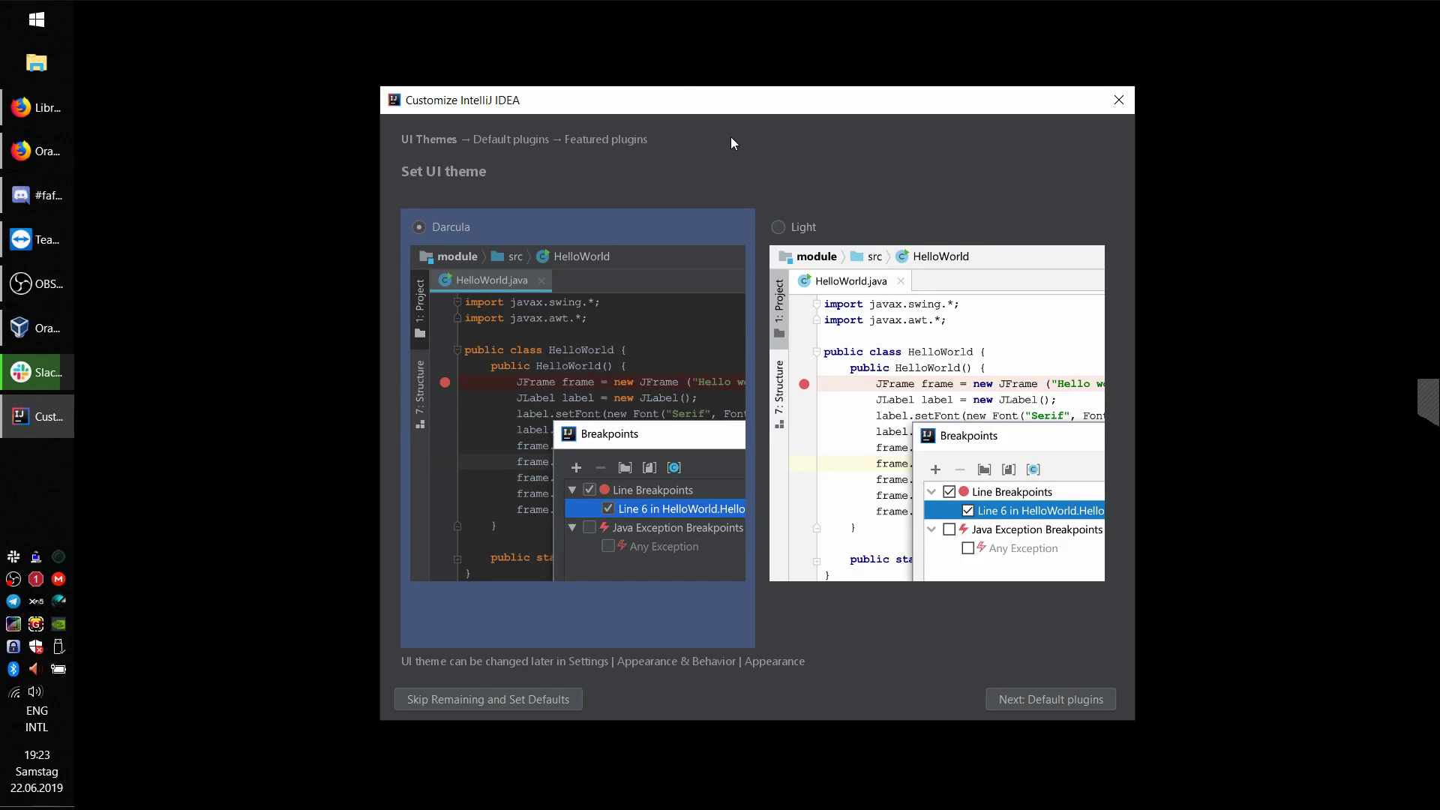
Step: Choose the Darcula UI theme, keep the default plugins, install no featured plugins and start using IntelliJ IDEA
click(778, 226)
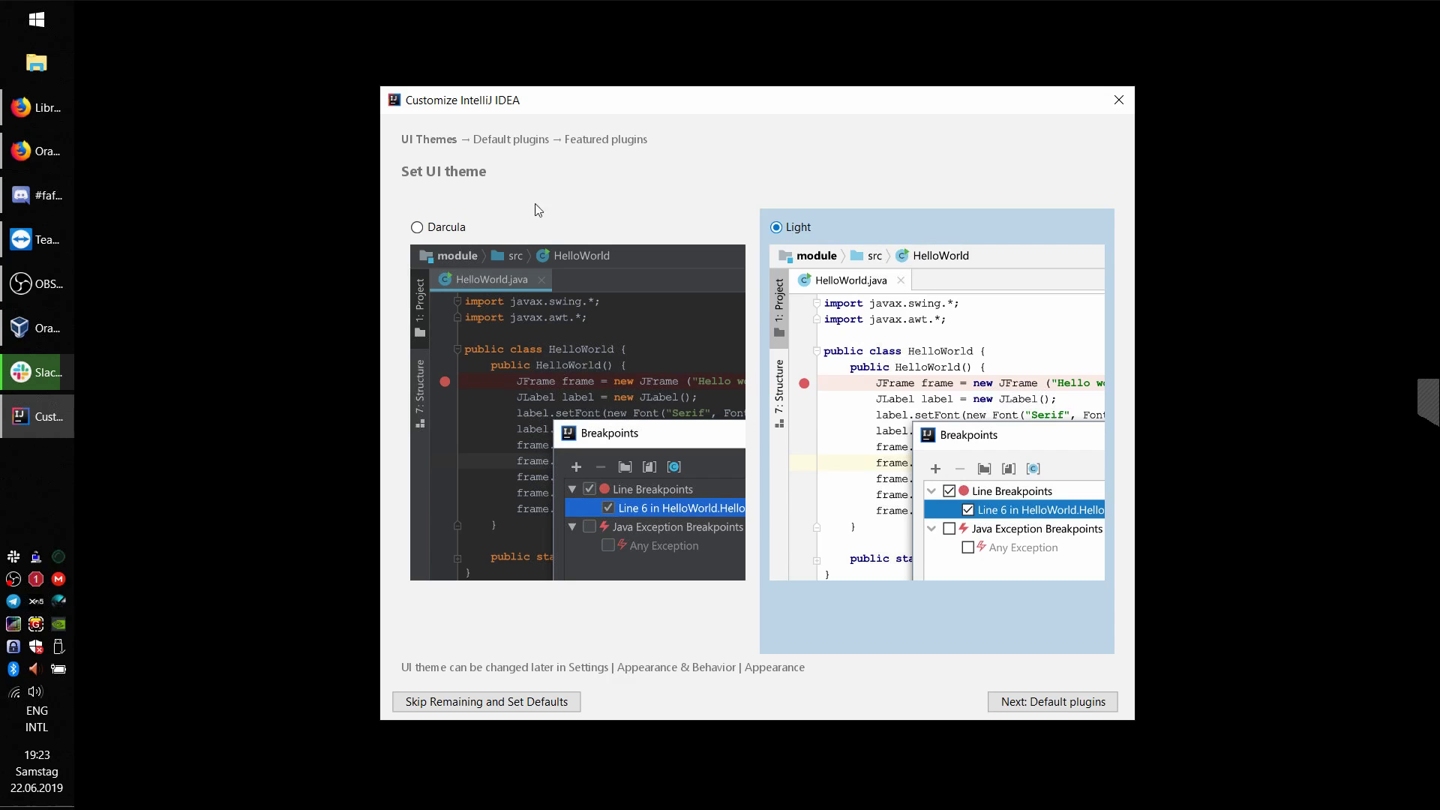
click(418, 227)
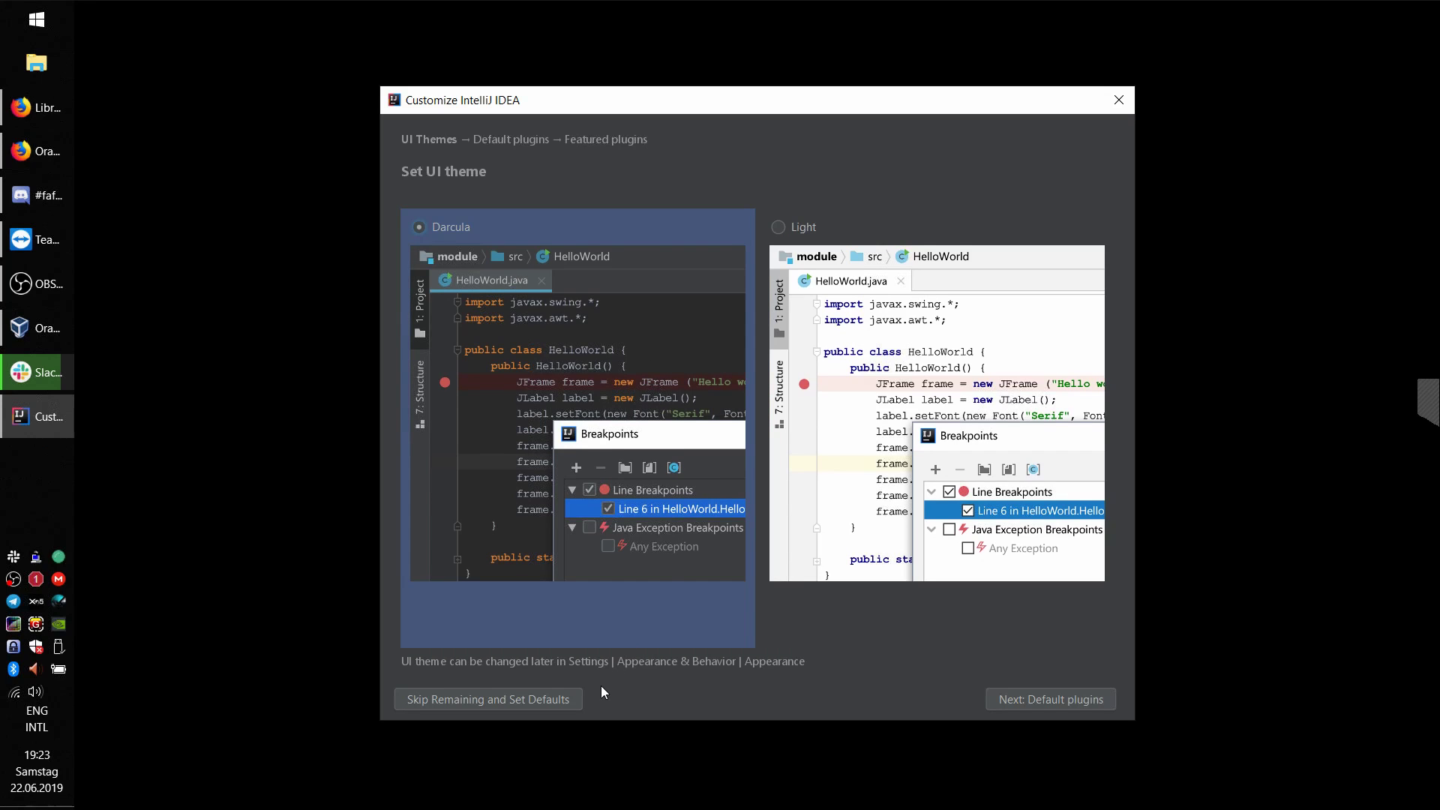
click(1019, 701)
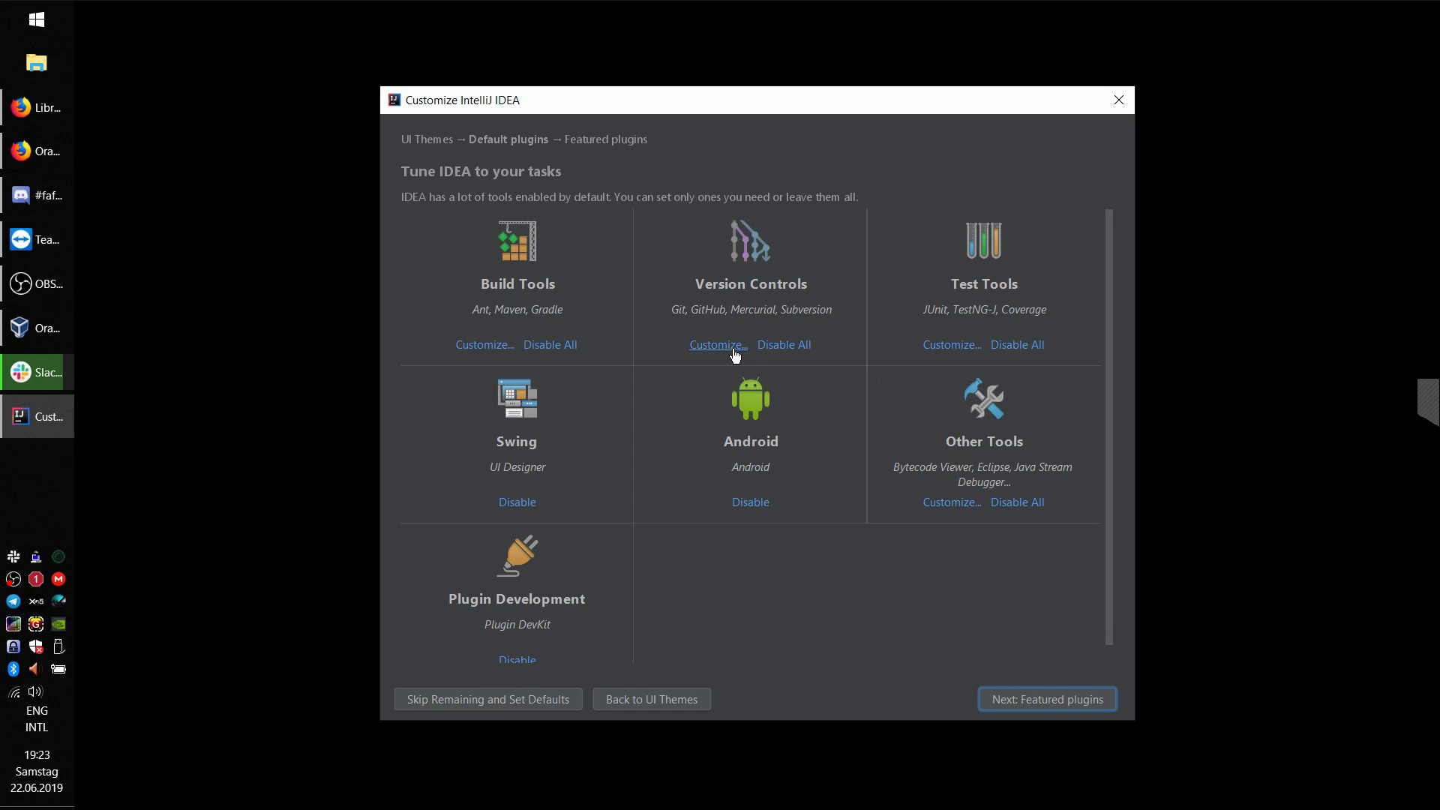
click(1026, 702)
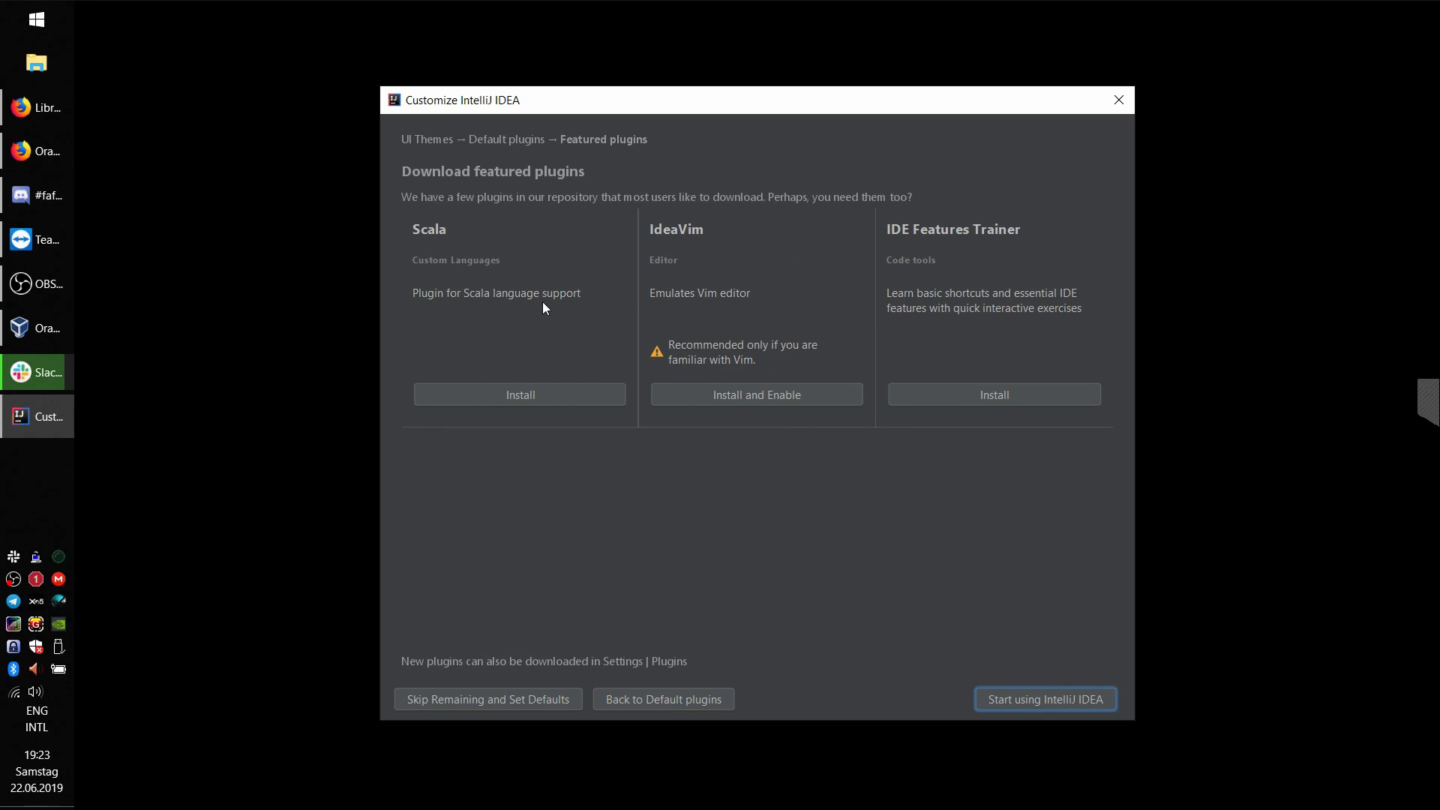
click(1028, 700)
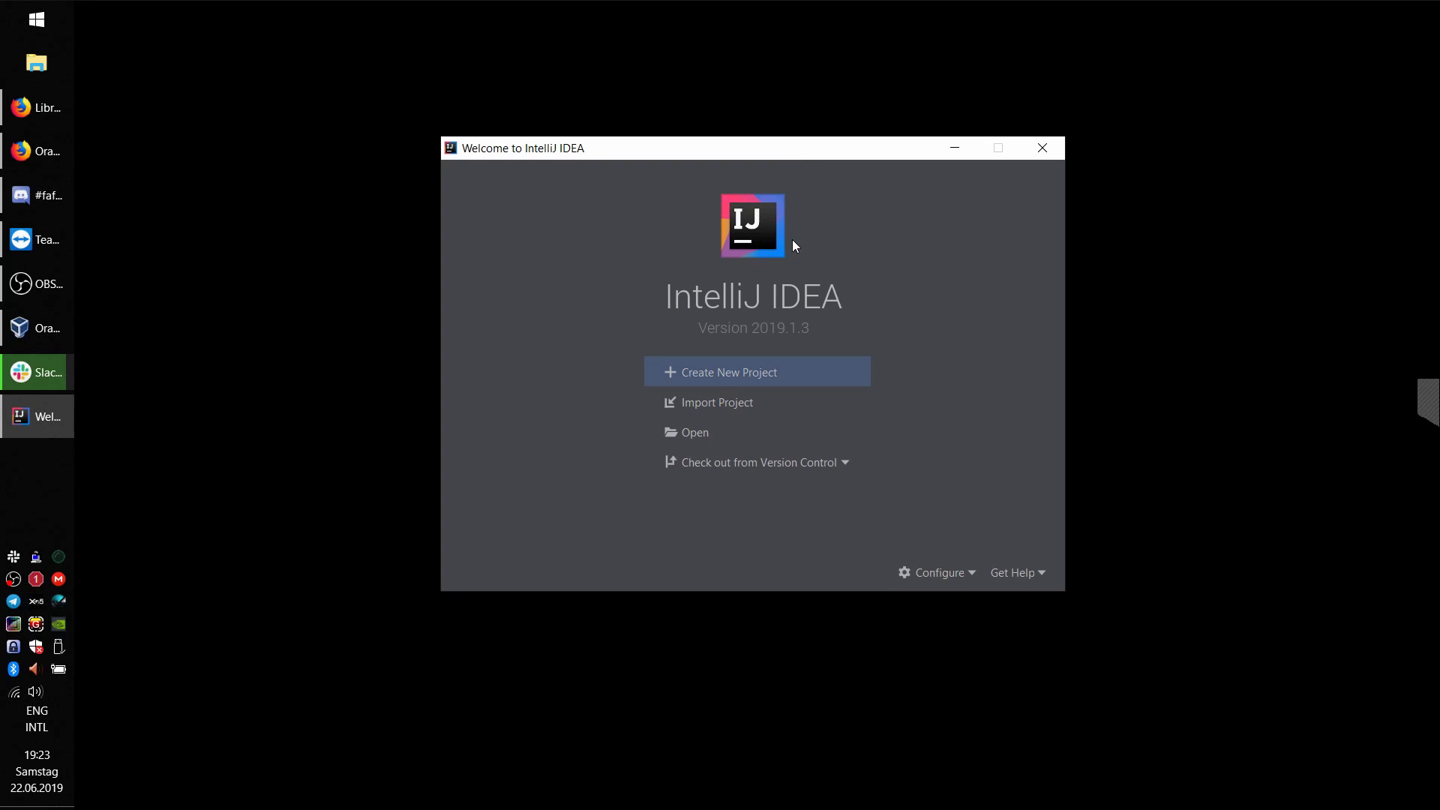
Step: Switch to Firefox and copy the HTTPS clone address of the FAForever/downlords-faf-client repository on GitHub
click(36, 109)
click(45, 152)
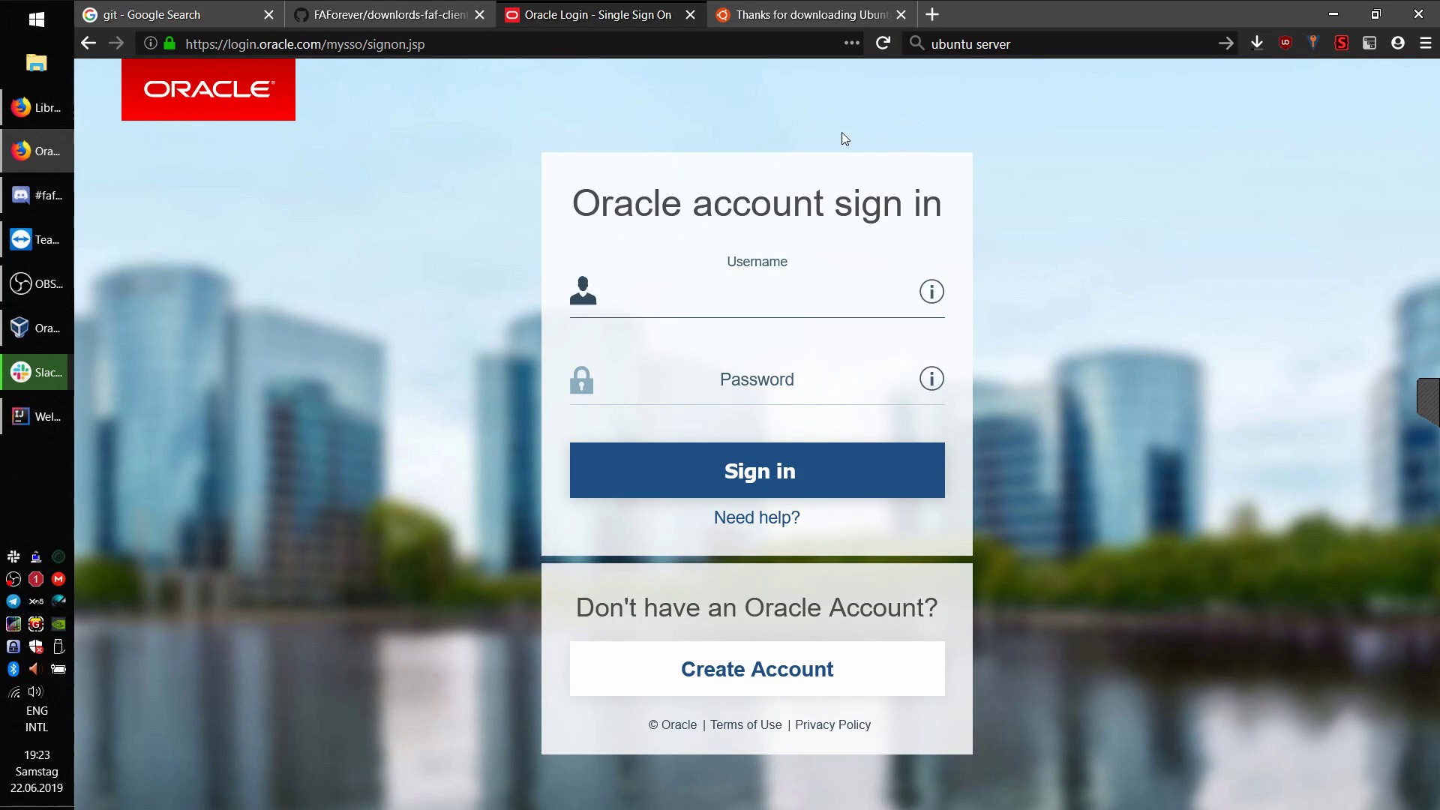
click(403, 4)
scroll(542, 241, up, 20)
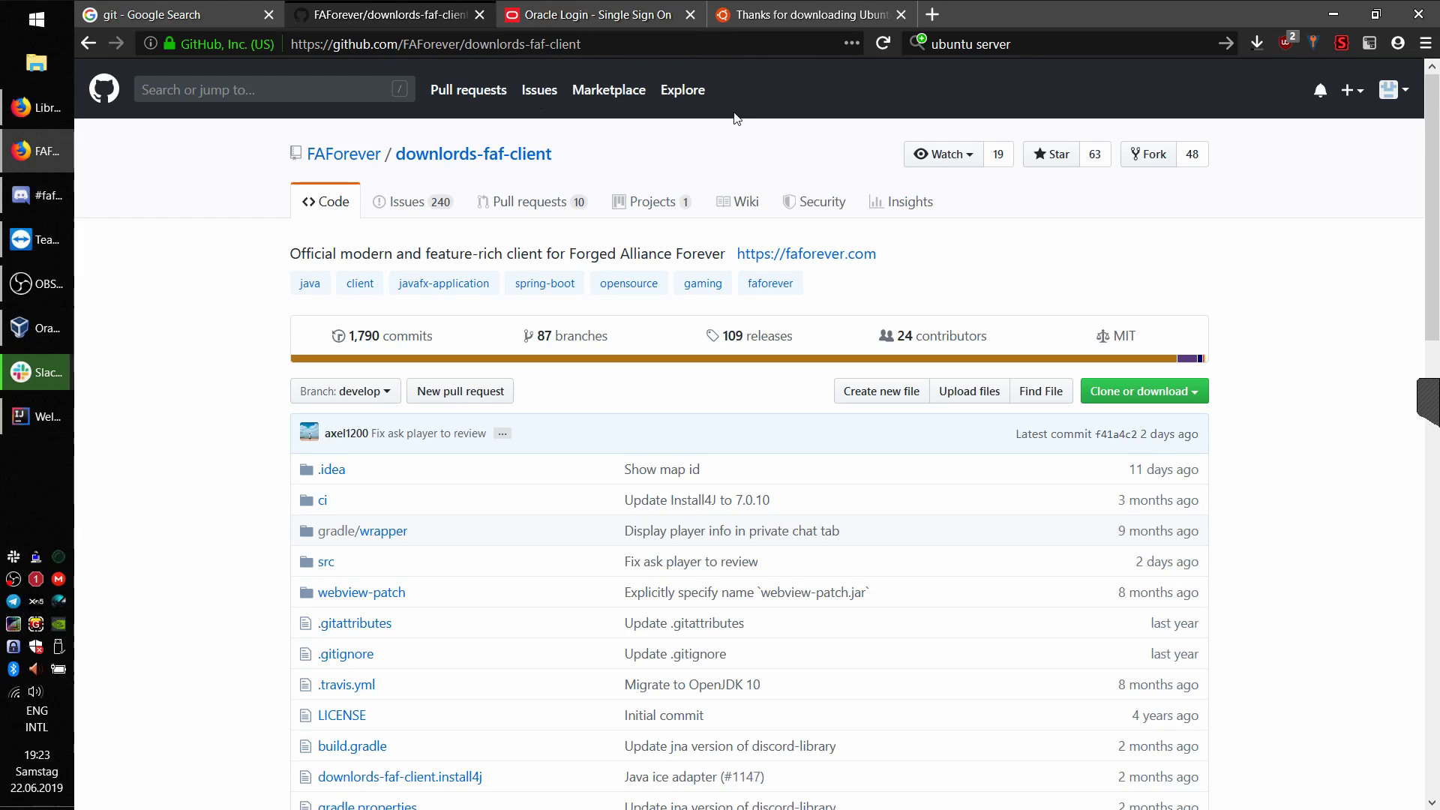
click(1180, 392)
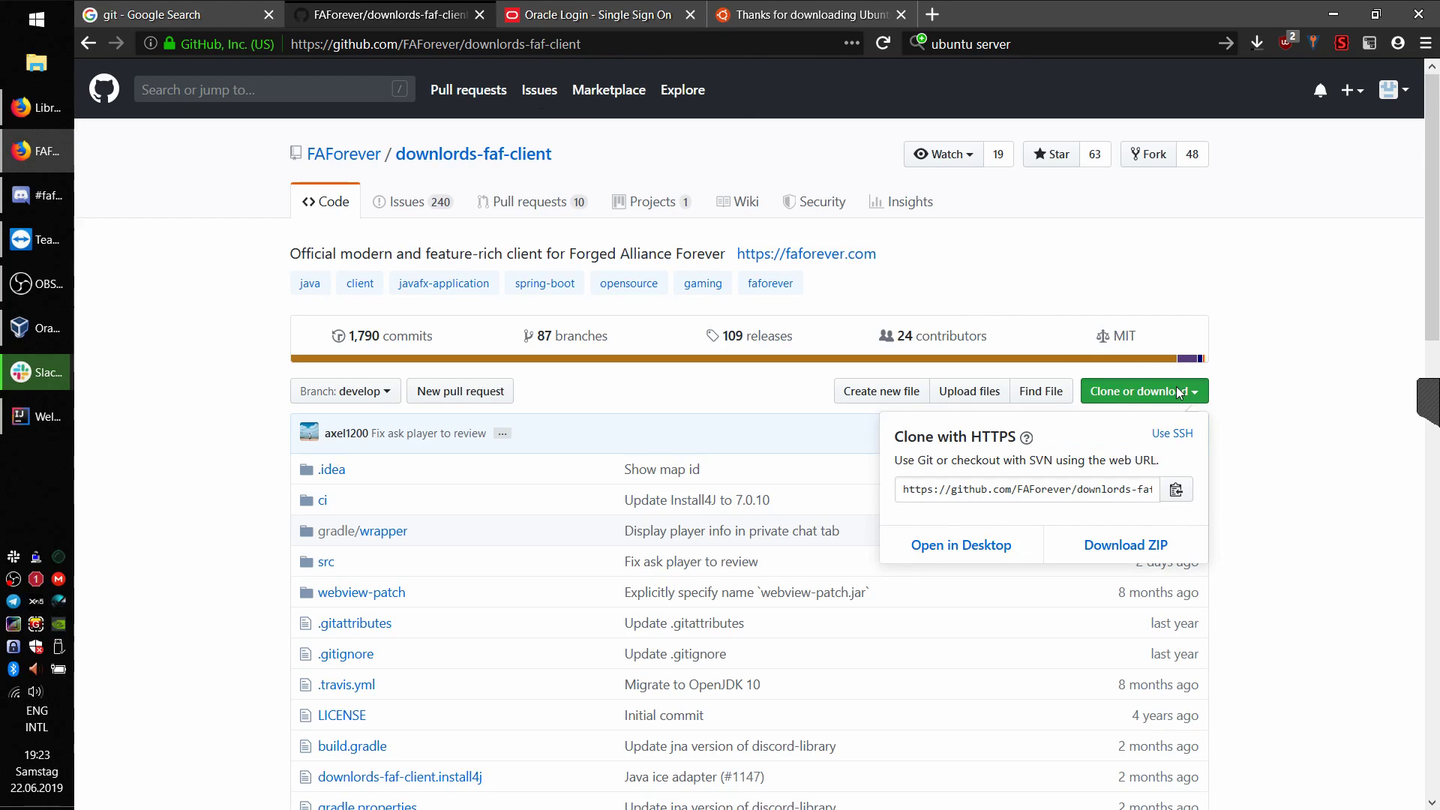
click(1172, 490)
drag(902, 491, 1255, 489)
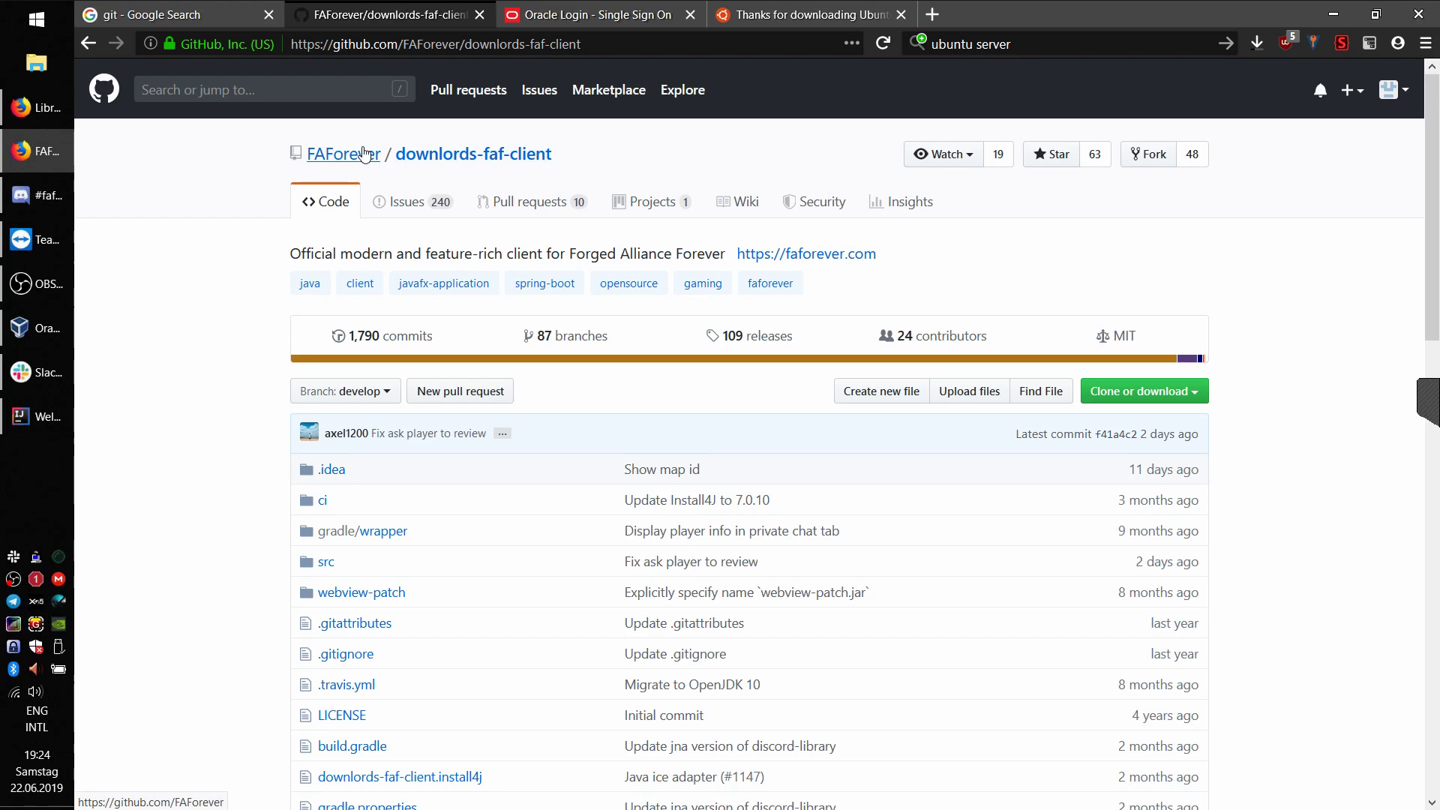
Step: Open your own GitHub profile page by replacing the repository path in the address, and copy the profile address
click(652, 46)
drag(686, 45, 402, 87)
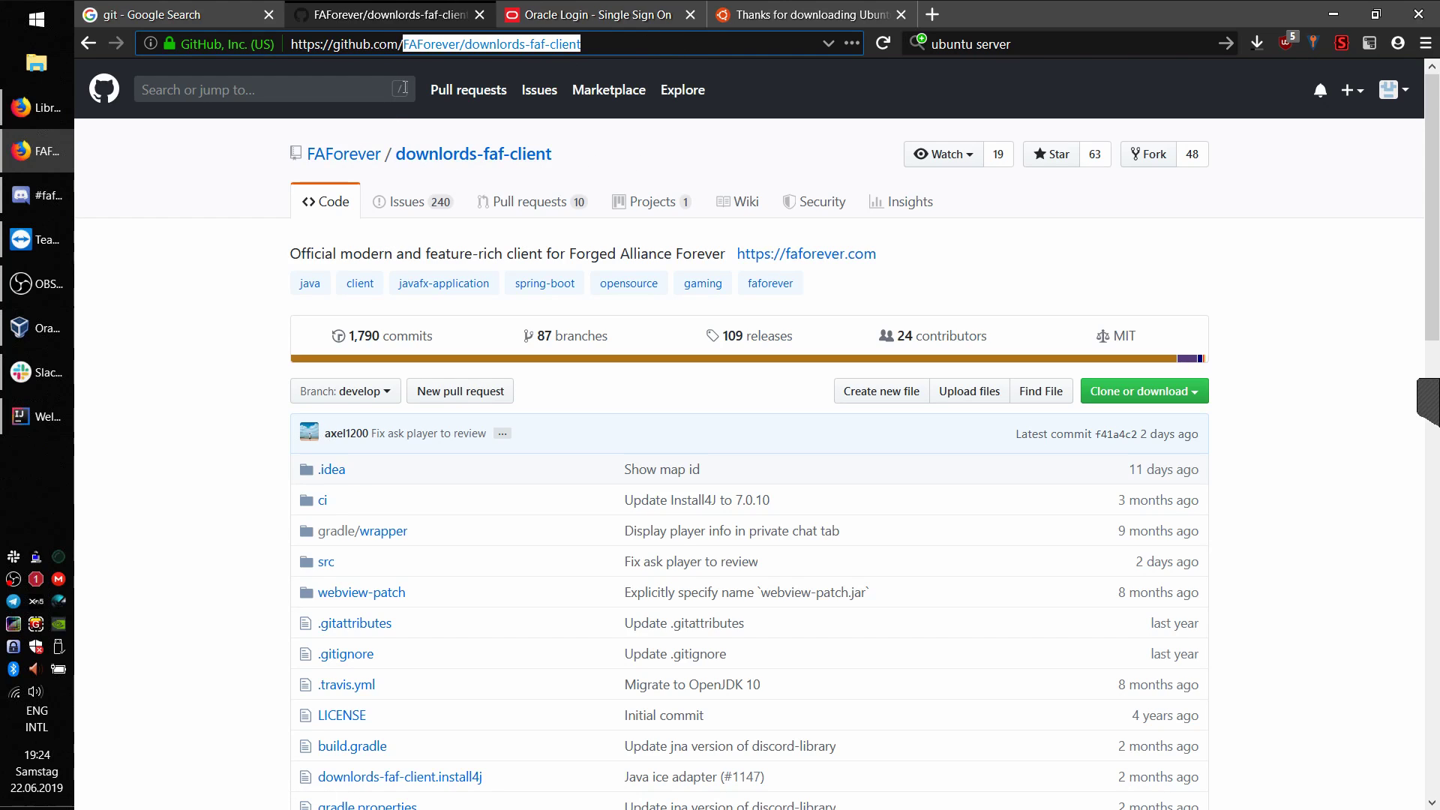
text(katharsas)
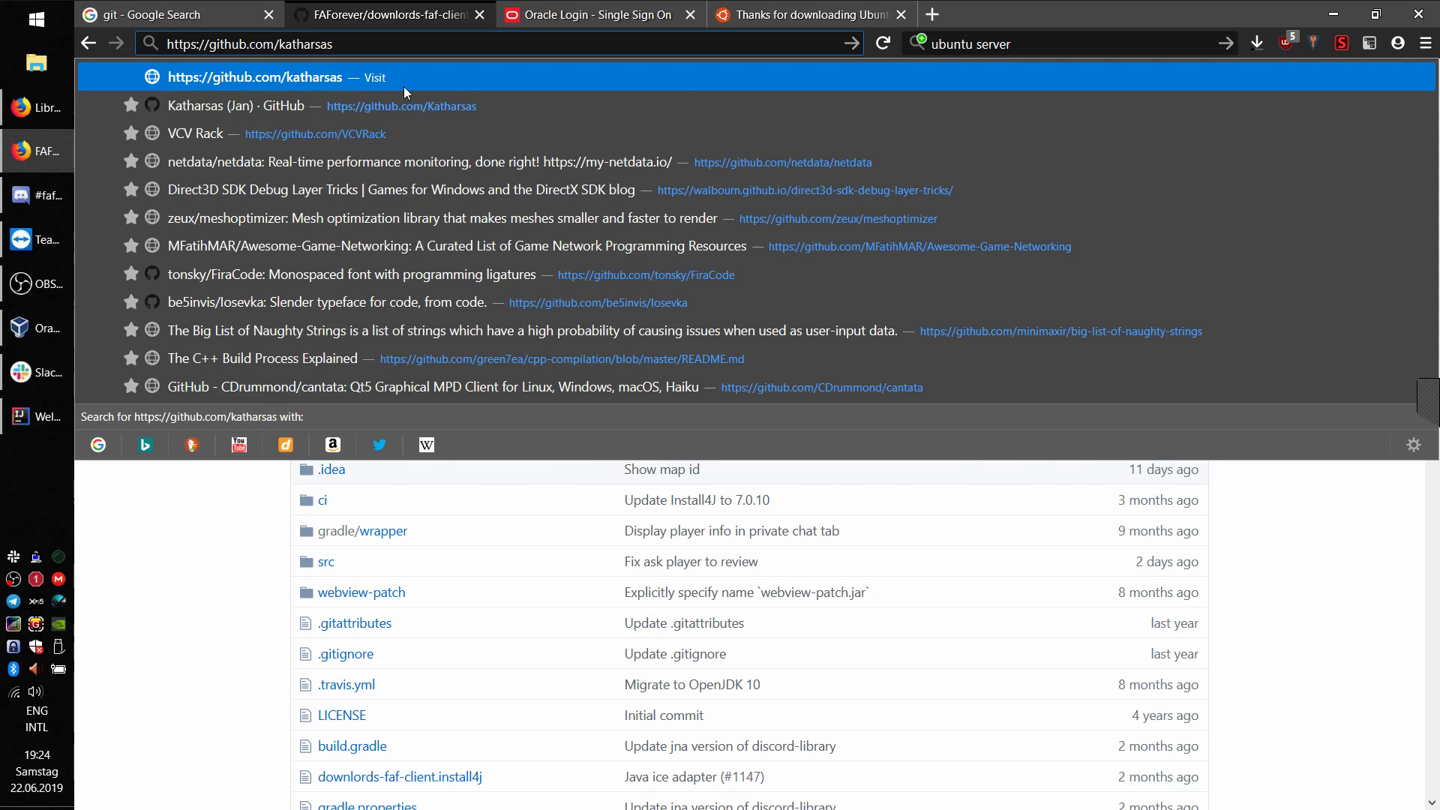
key(Return)
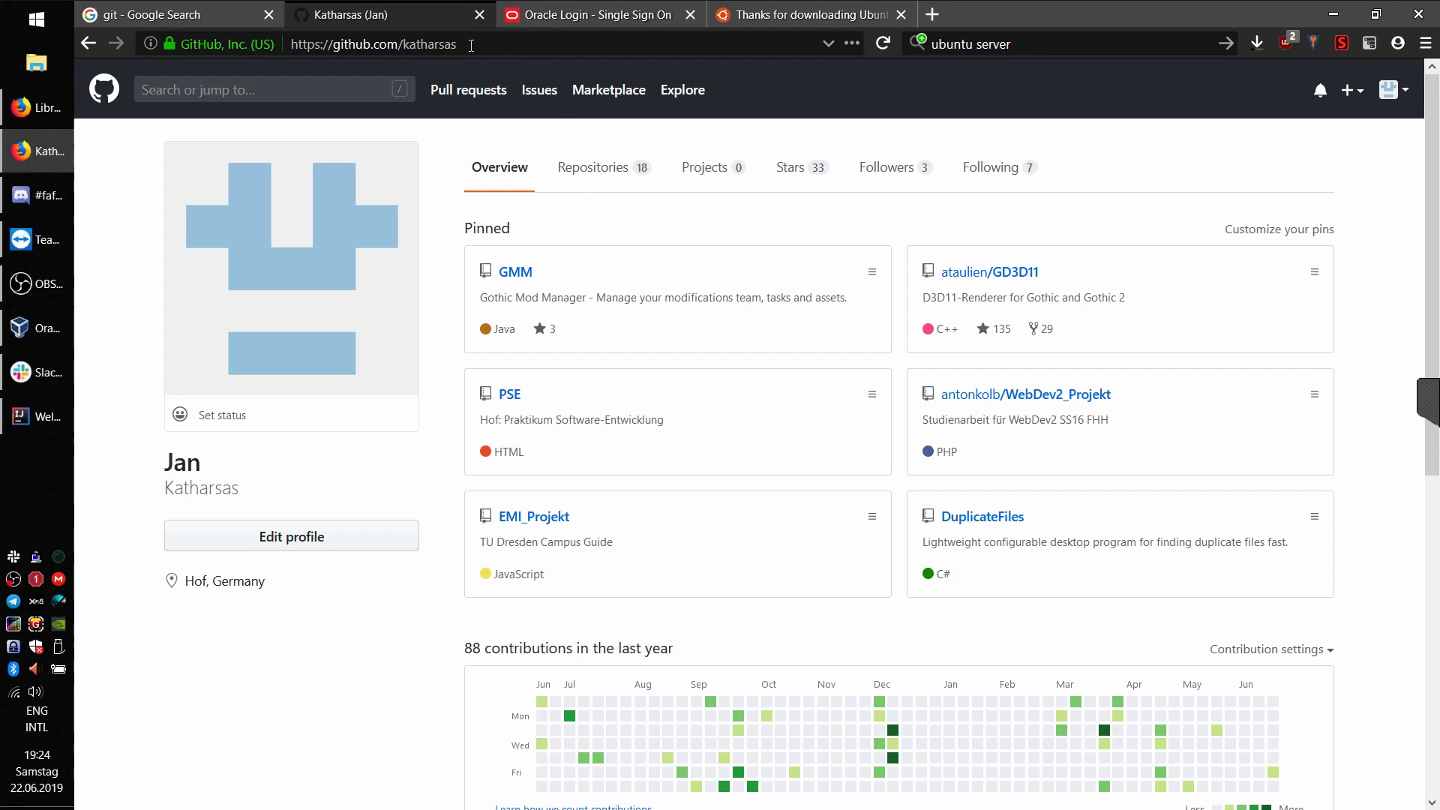
drag(504, 46, 291, 46)
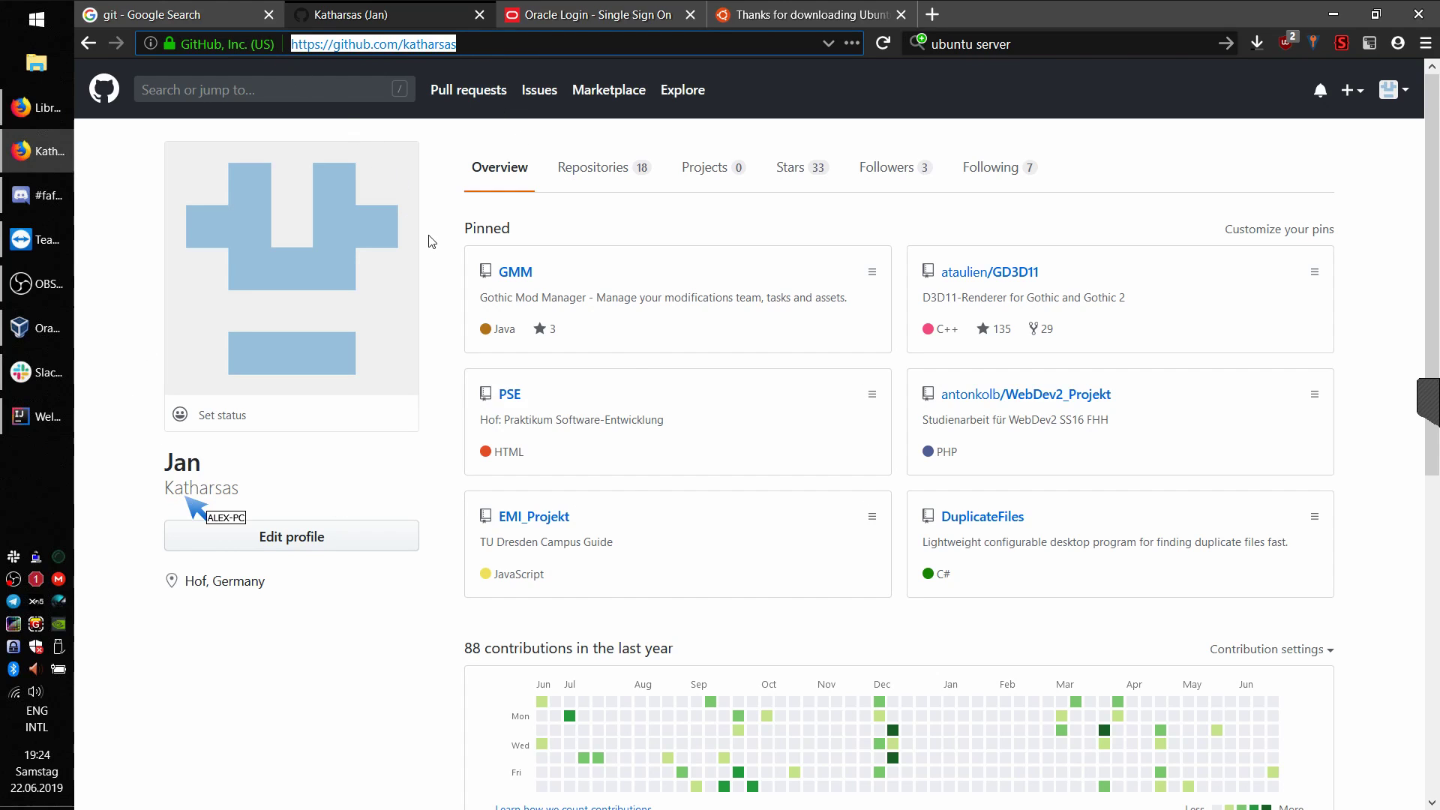
Step: Switch to Slack, send the GitHub profile link in the open direct message and minimize Slack
click(38, 372)
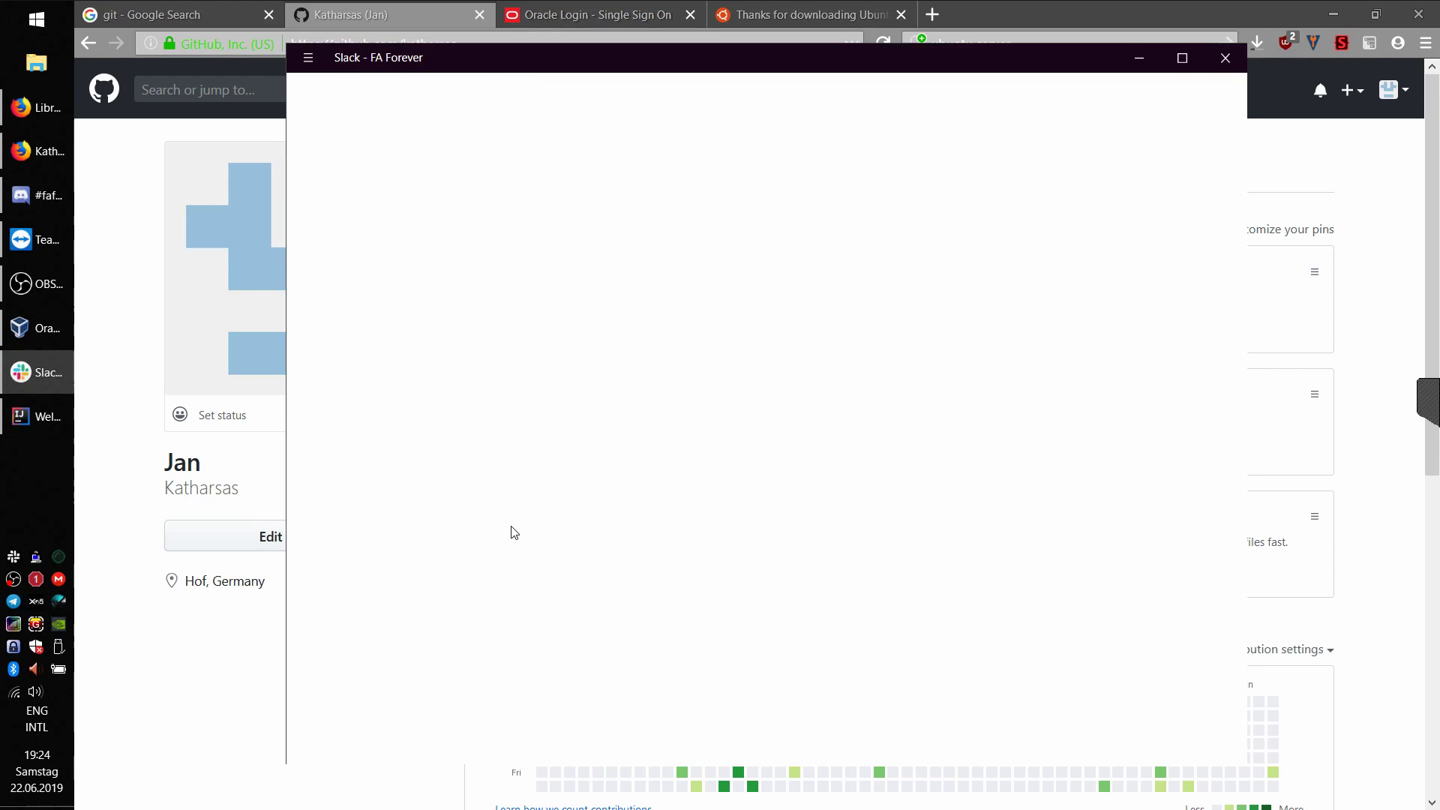
click(611, 724)
key(ctrl+v)
key(Return)
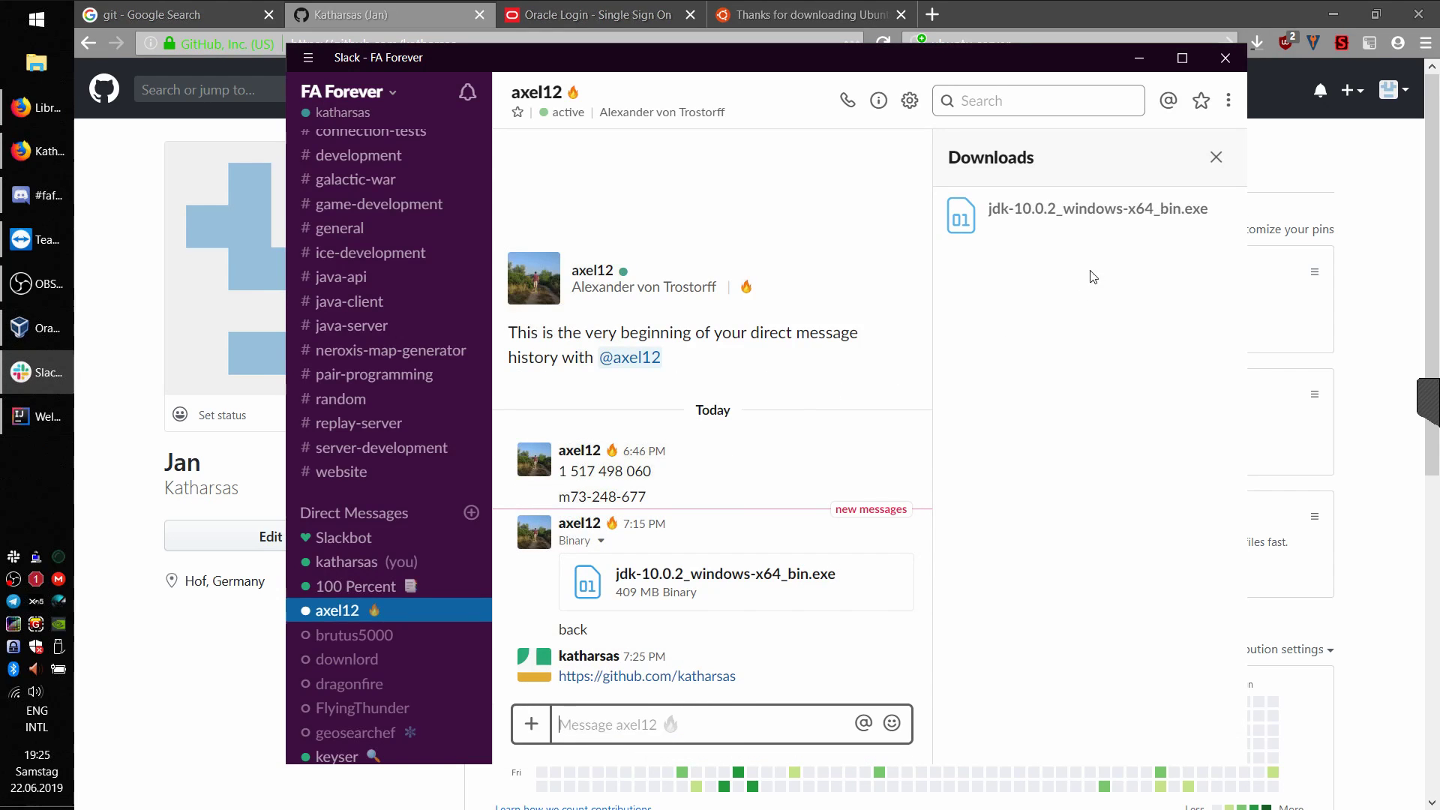
click(1147, 58)
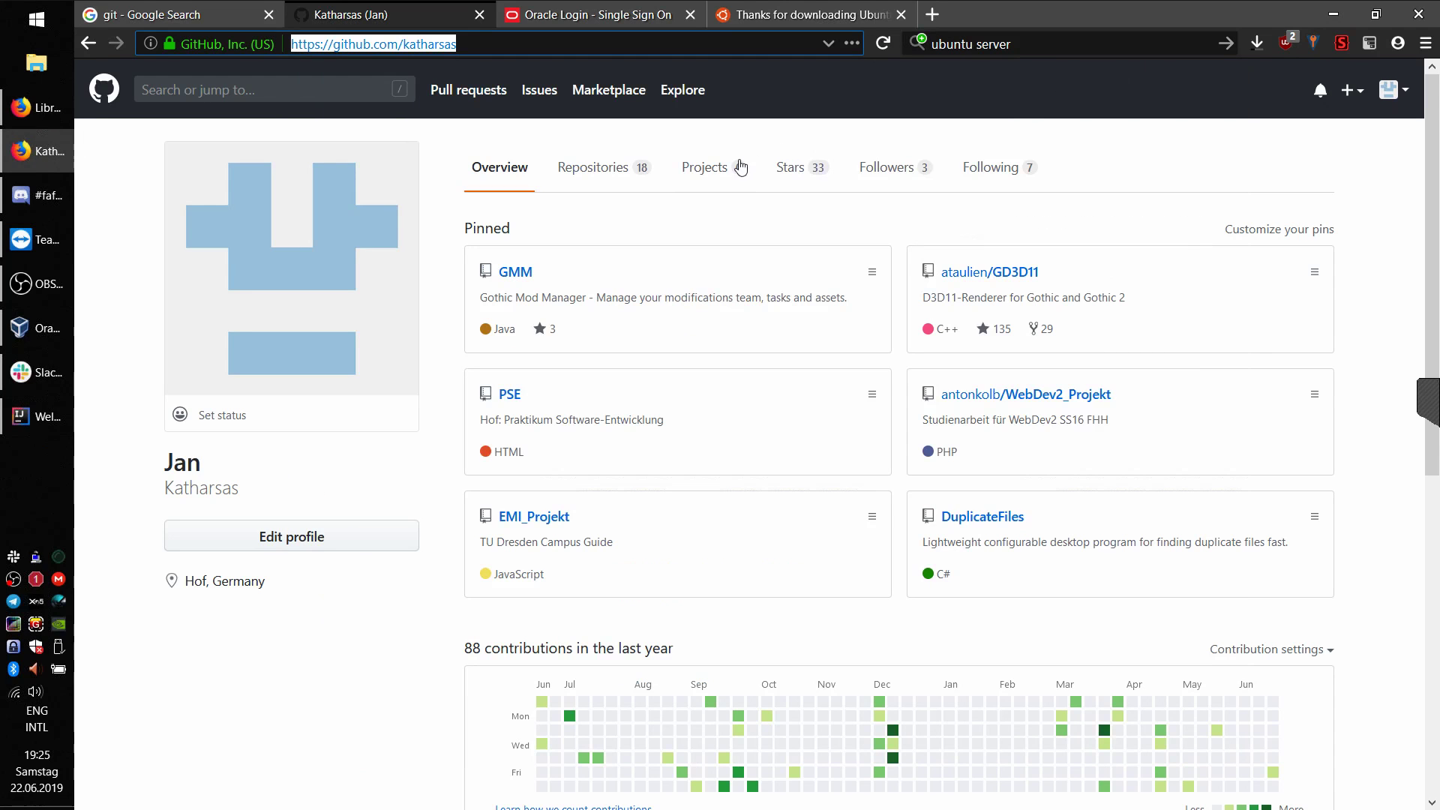
Step: Accept the invitation to join FAForever/downlords-faf-client from the GitHub notifications and dismiss the access message
click(786, 112)
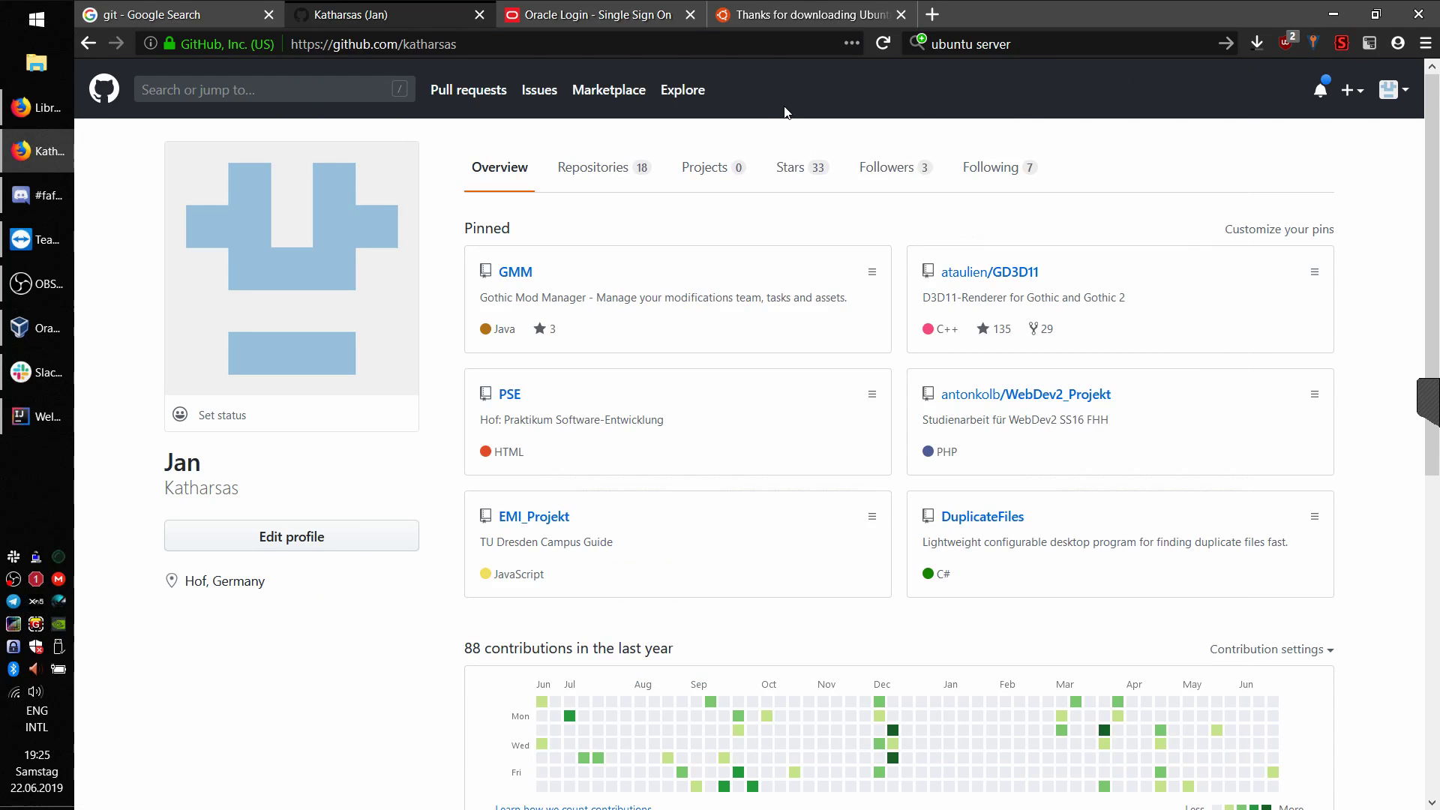
click(1320, 90)
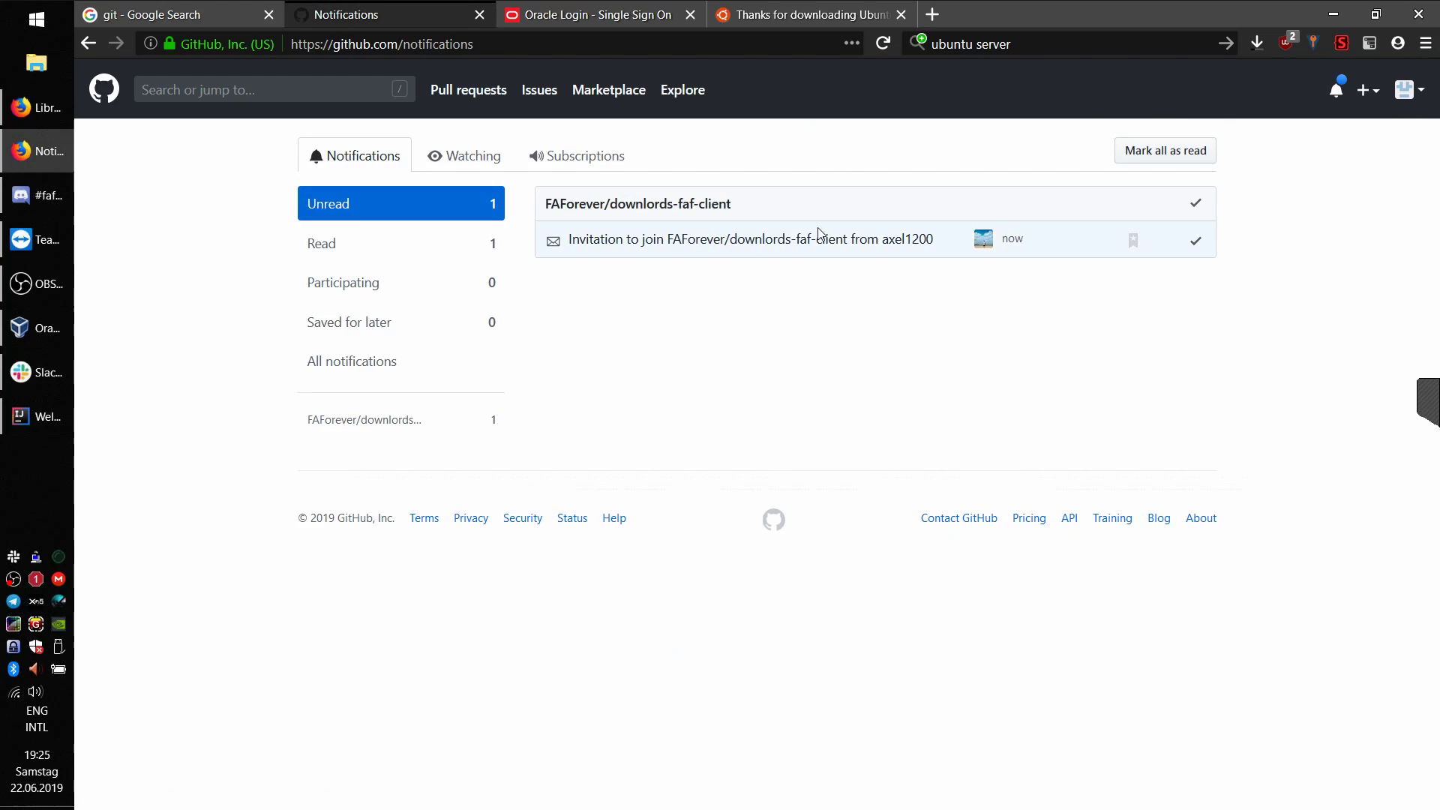
click(769, 239)
click(698, 363)
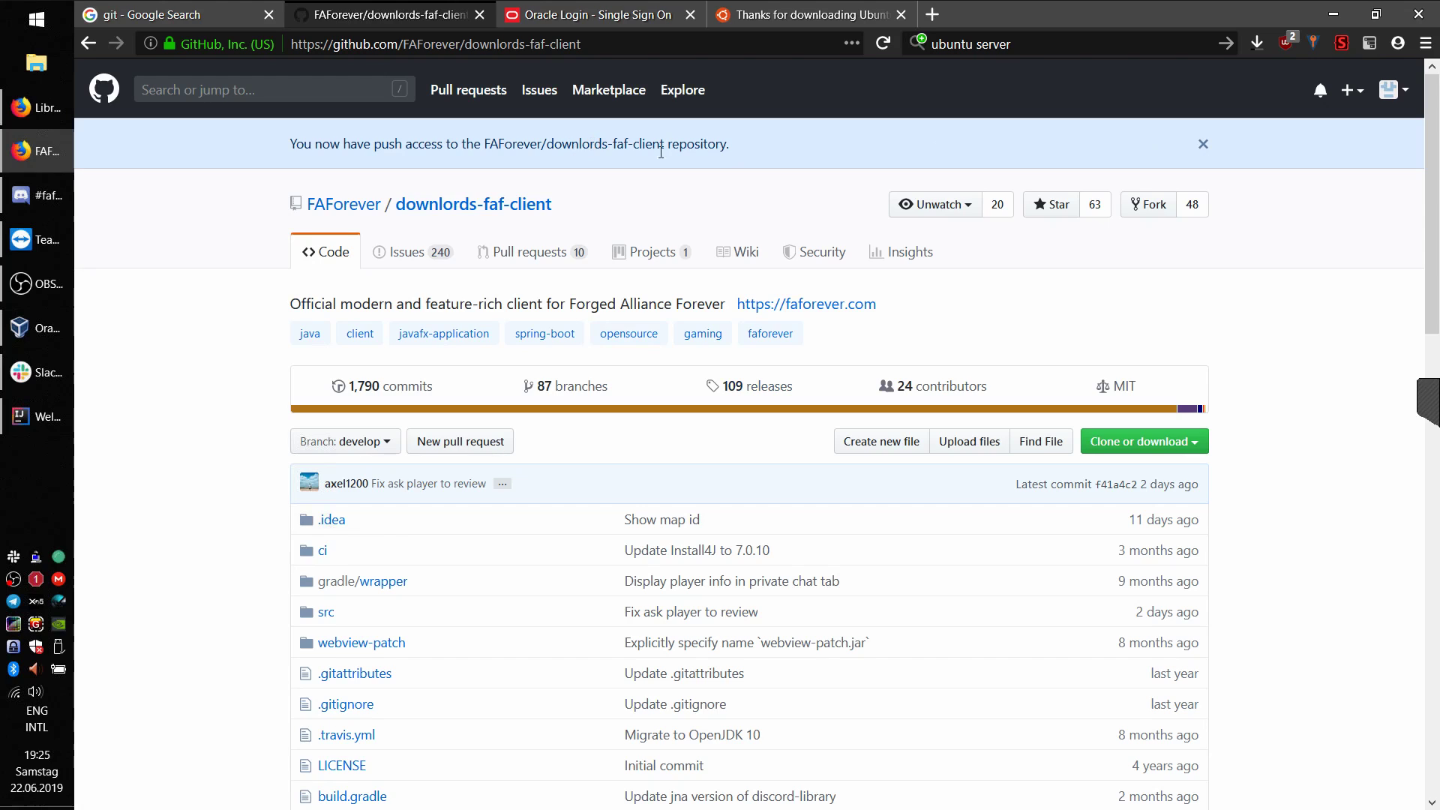
click(1203, 144)
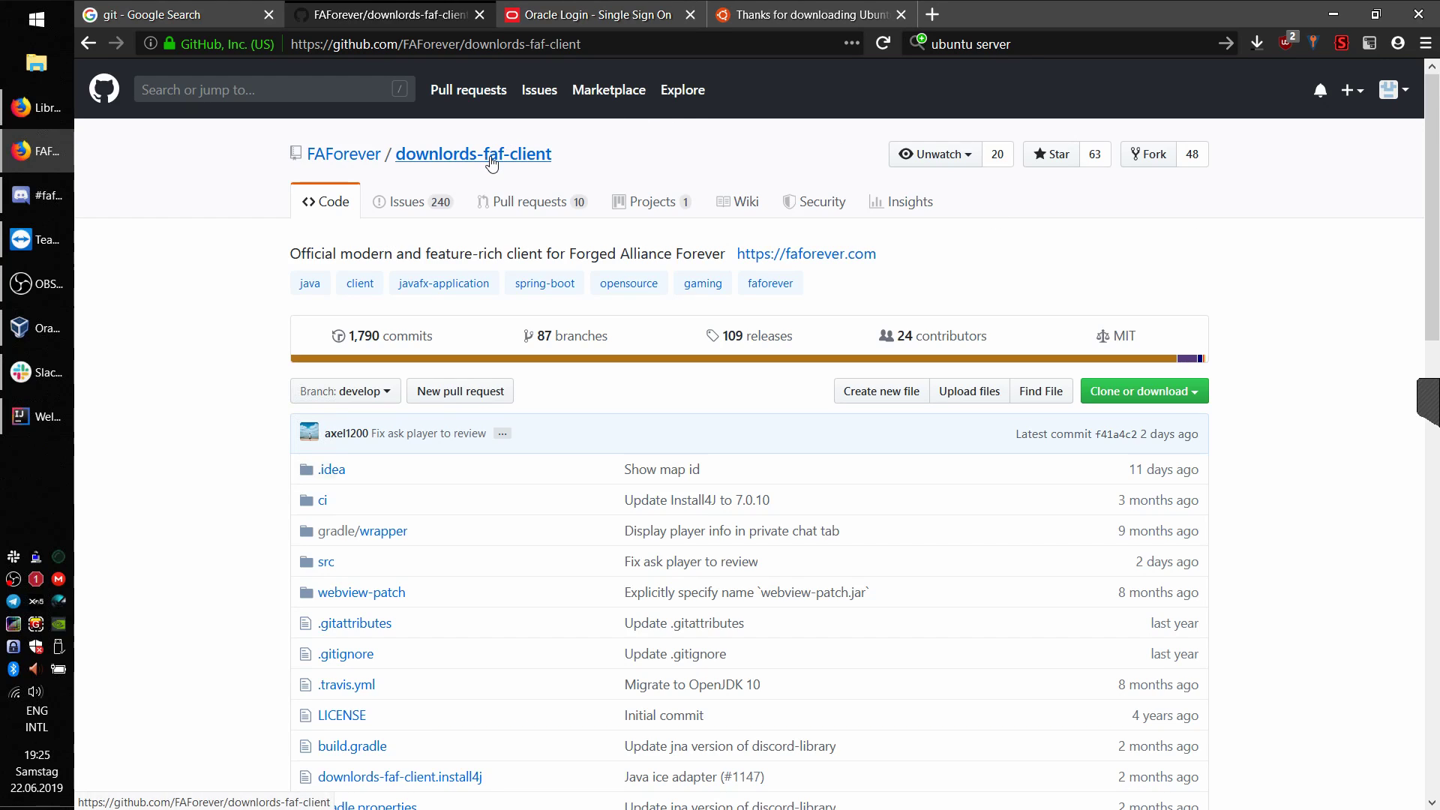
Step: Copy the web address of the FAForever/downlords-faf-client repository page
click(651, 21)
click(758, 15)
click(458, 12)
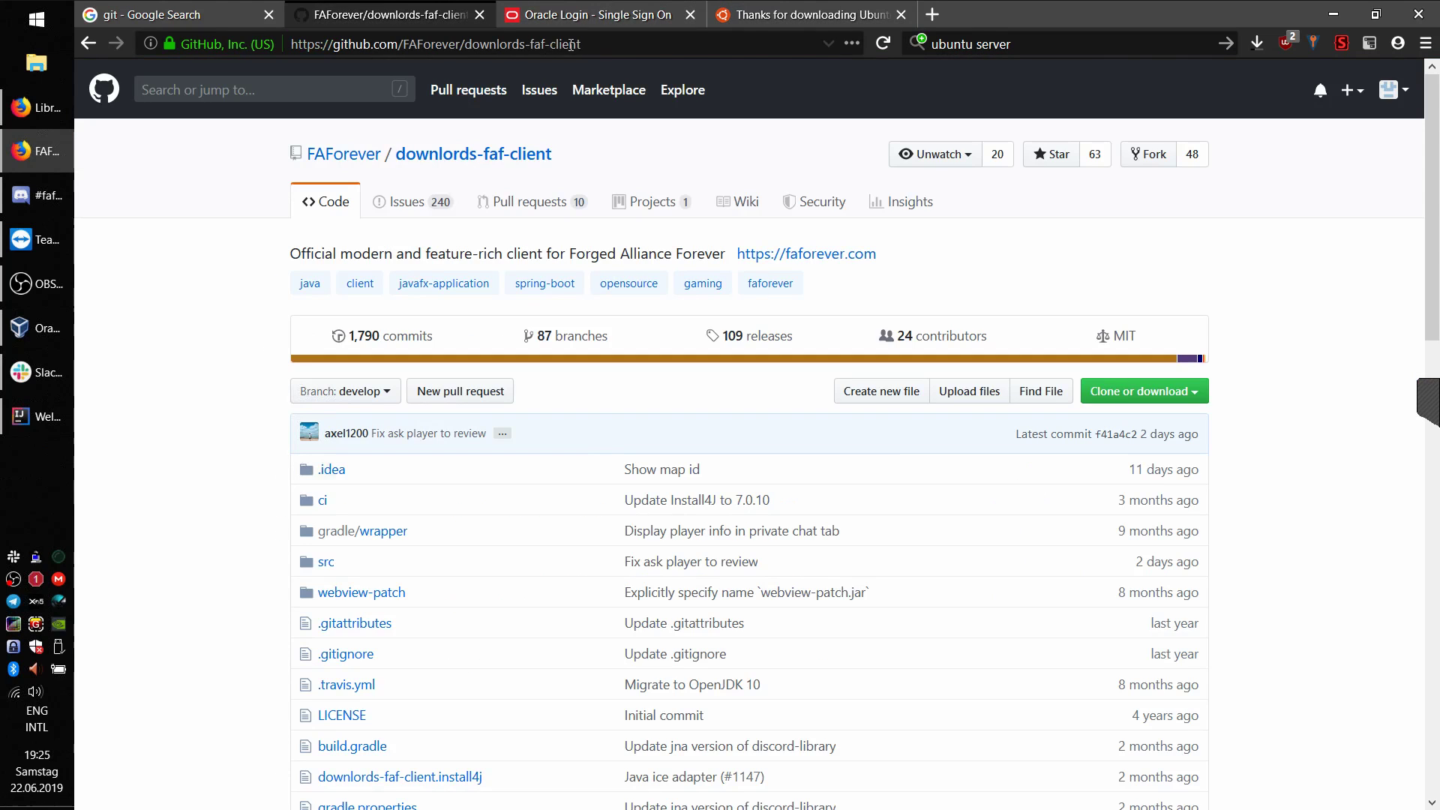
click(645, 43)
key(ctrl+c)
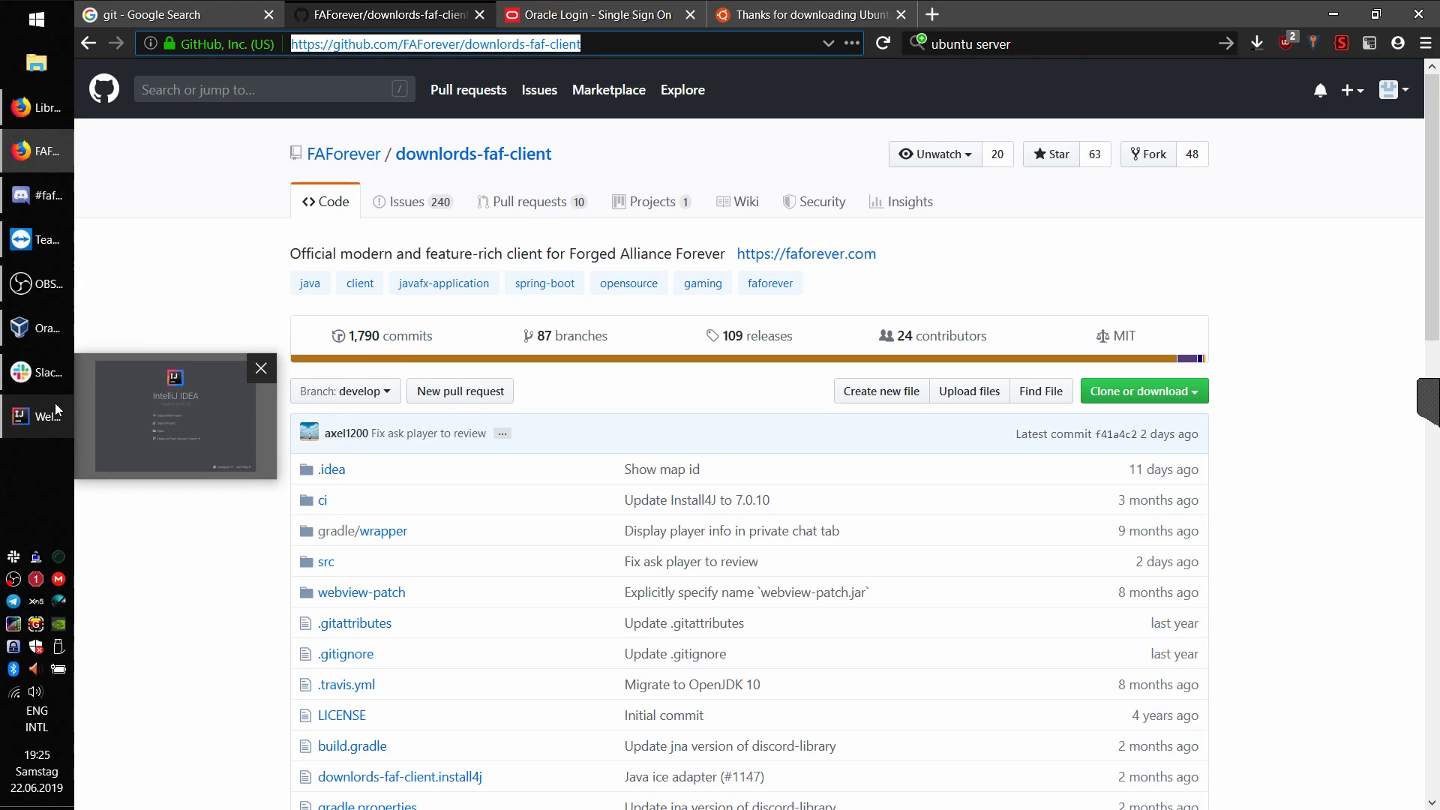
mouse_move(51, 416)
click(44, 415)
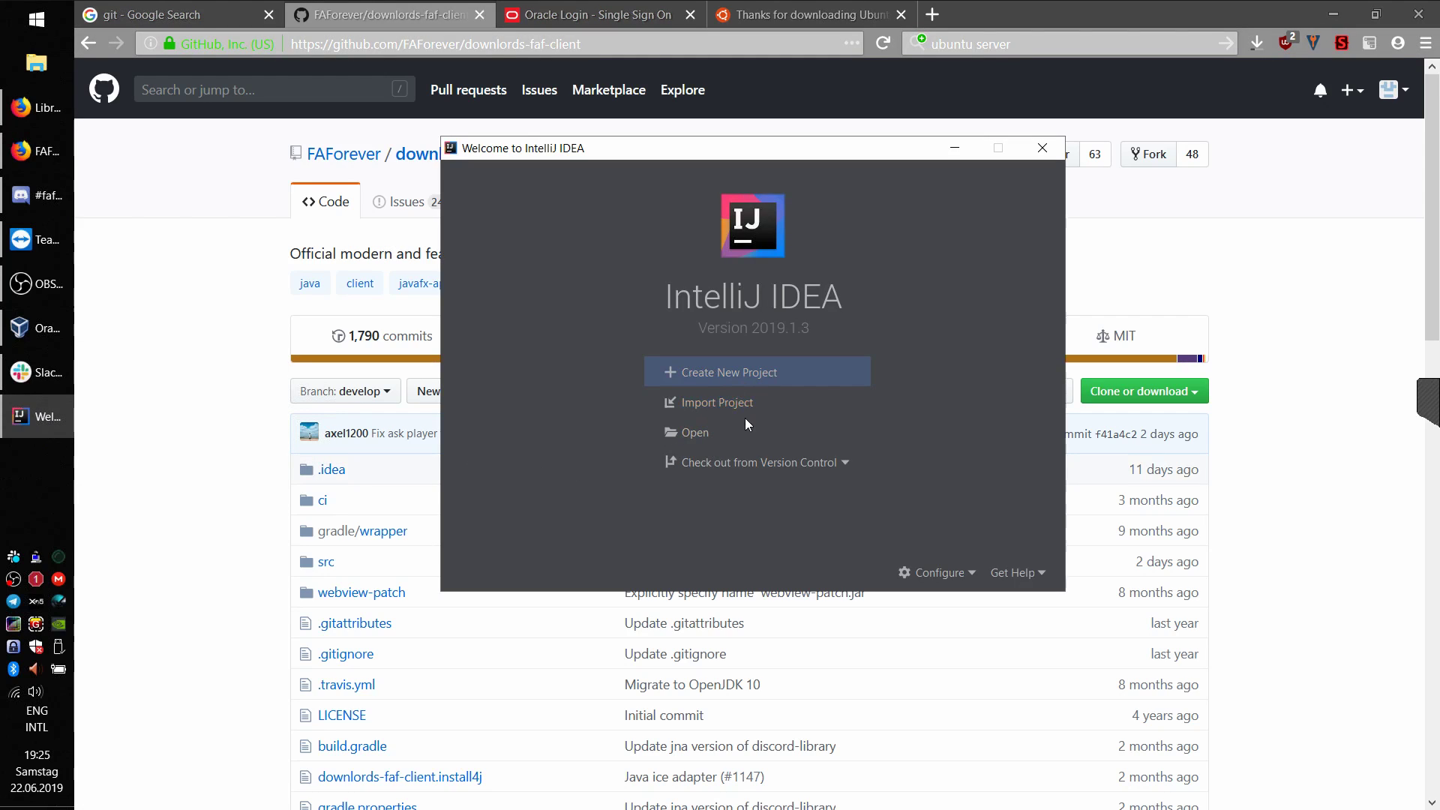
click(796, 464)
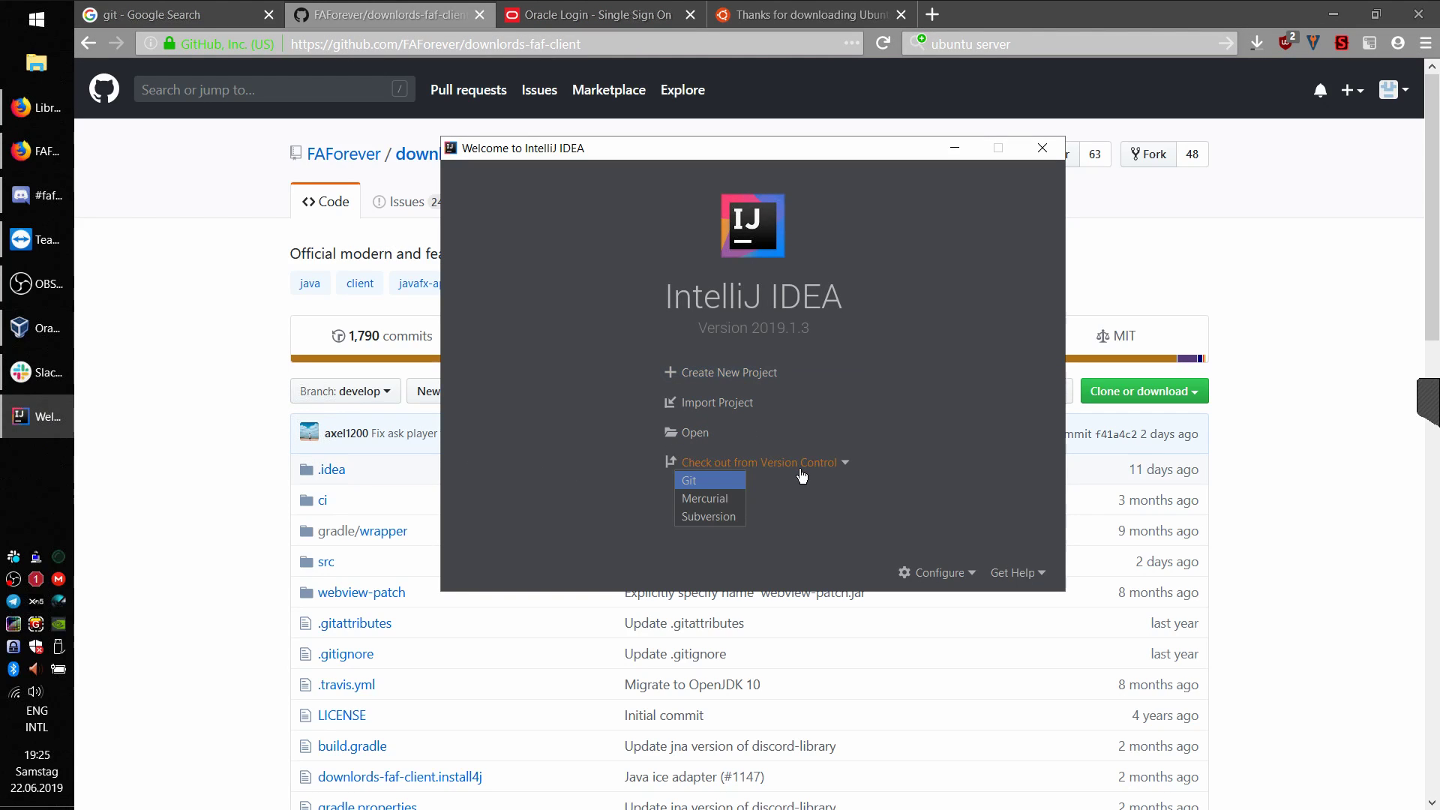
click(699, 481)
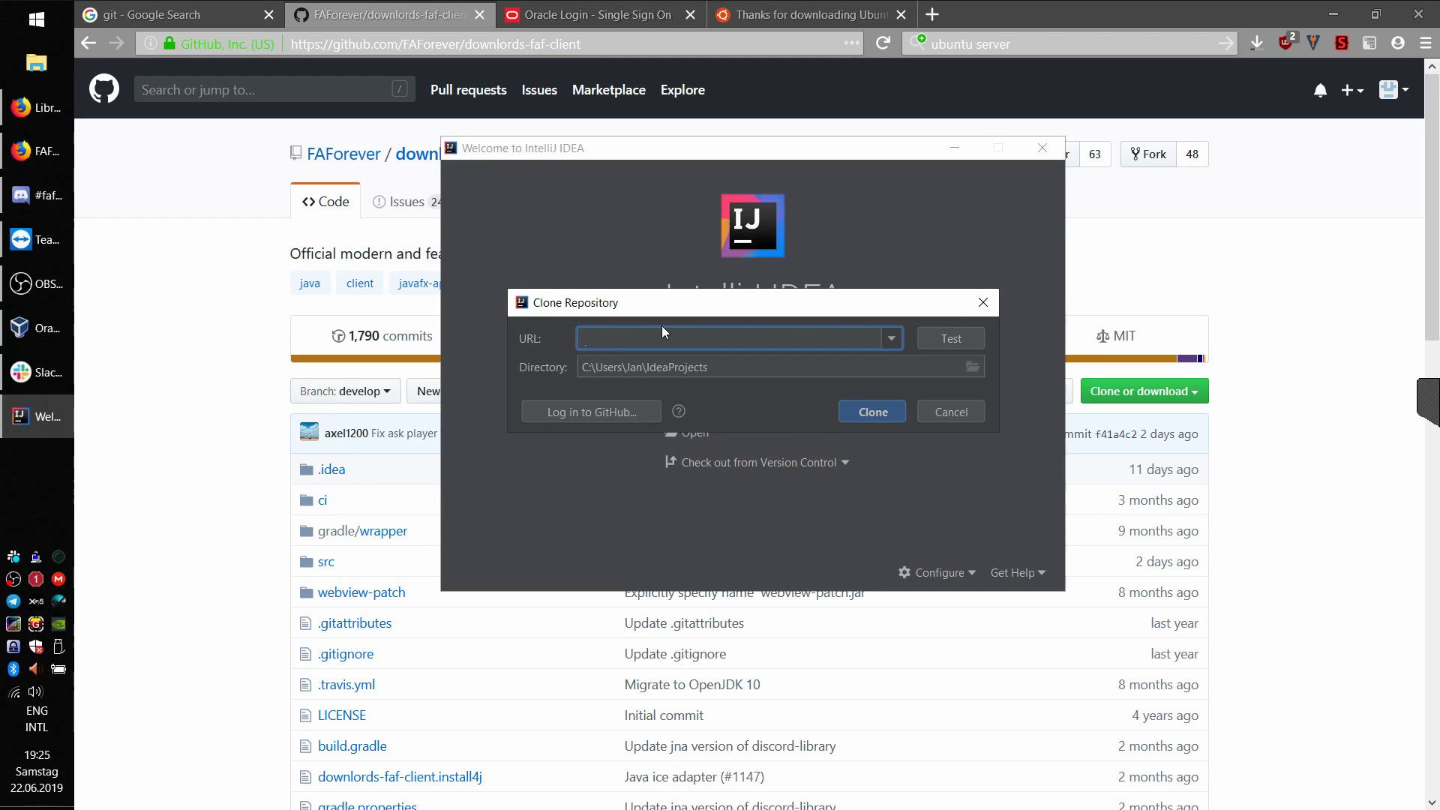
key(ctrl+v)
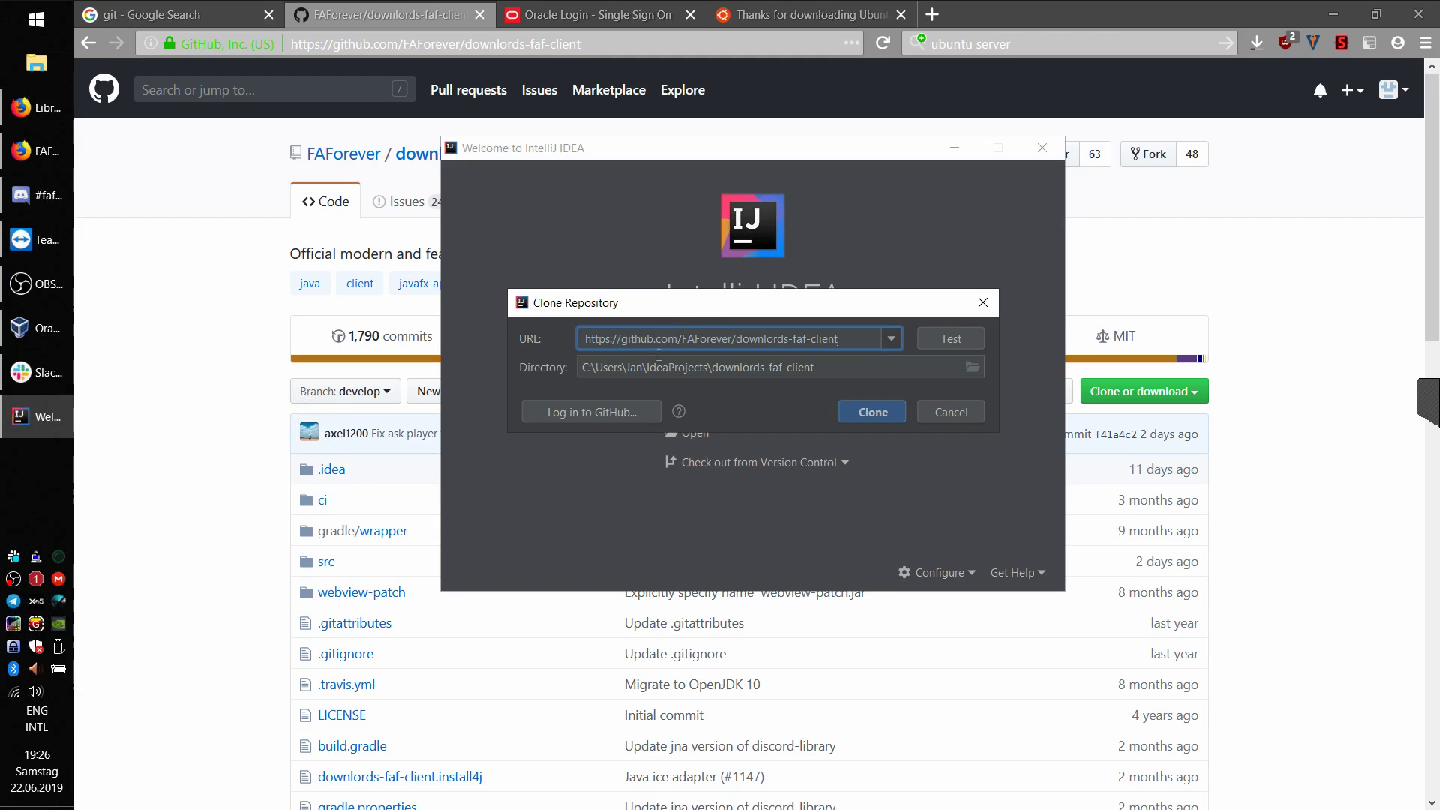
click(957, 339)
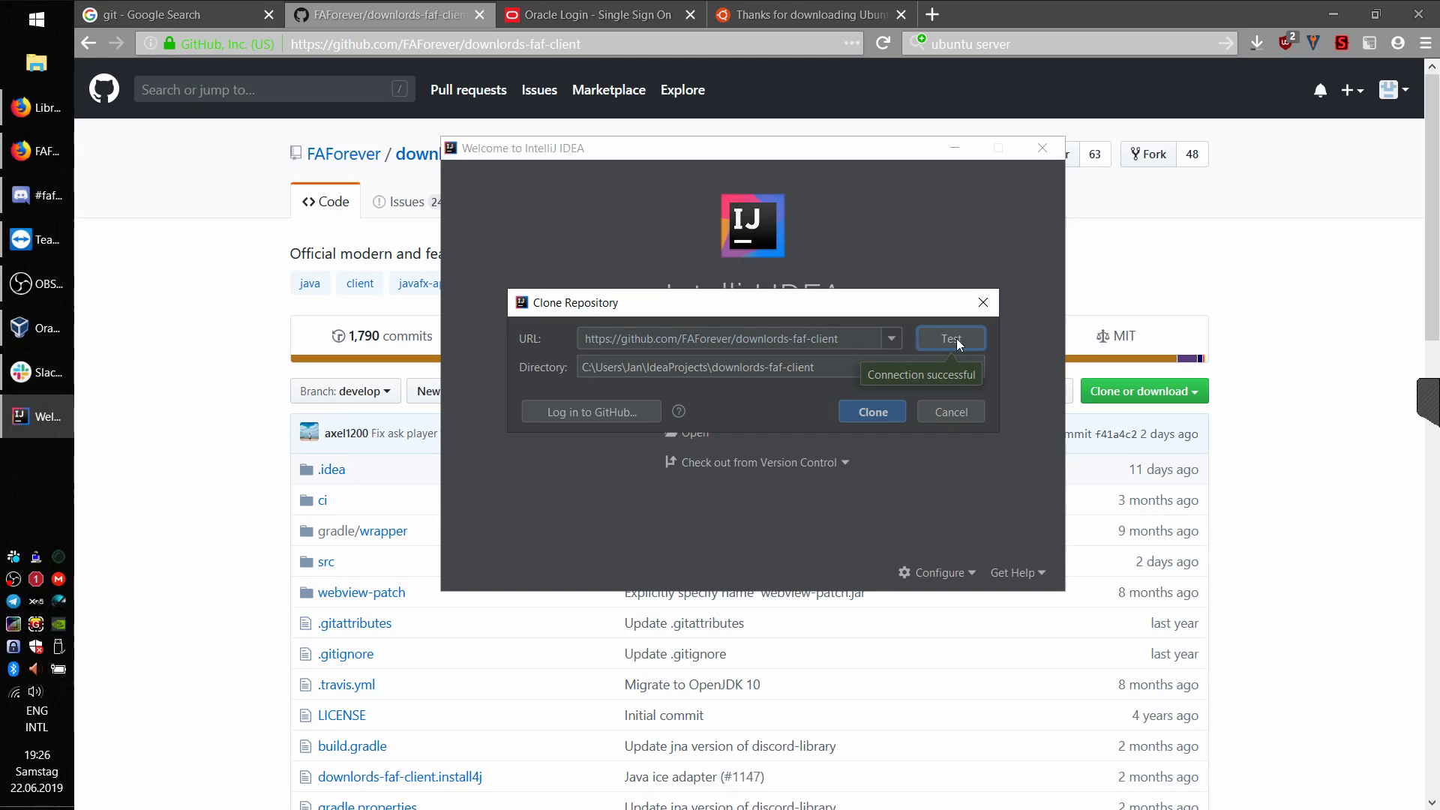
click(622, 417)
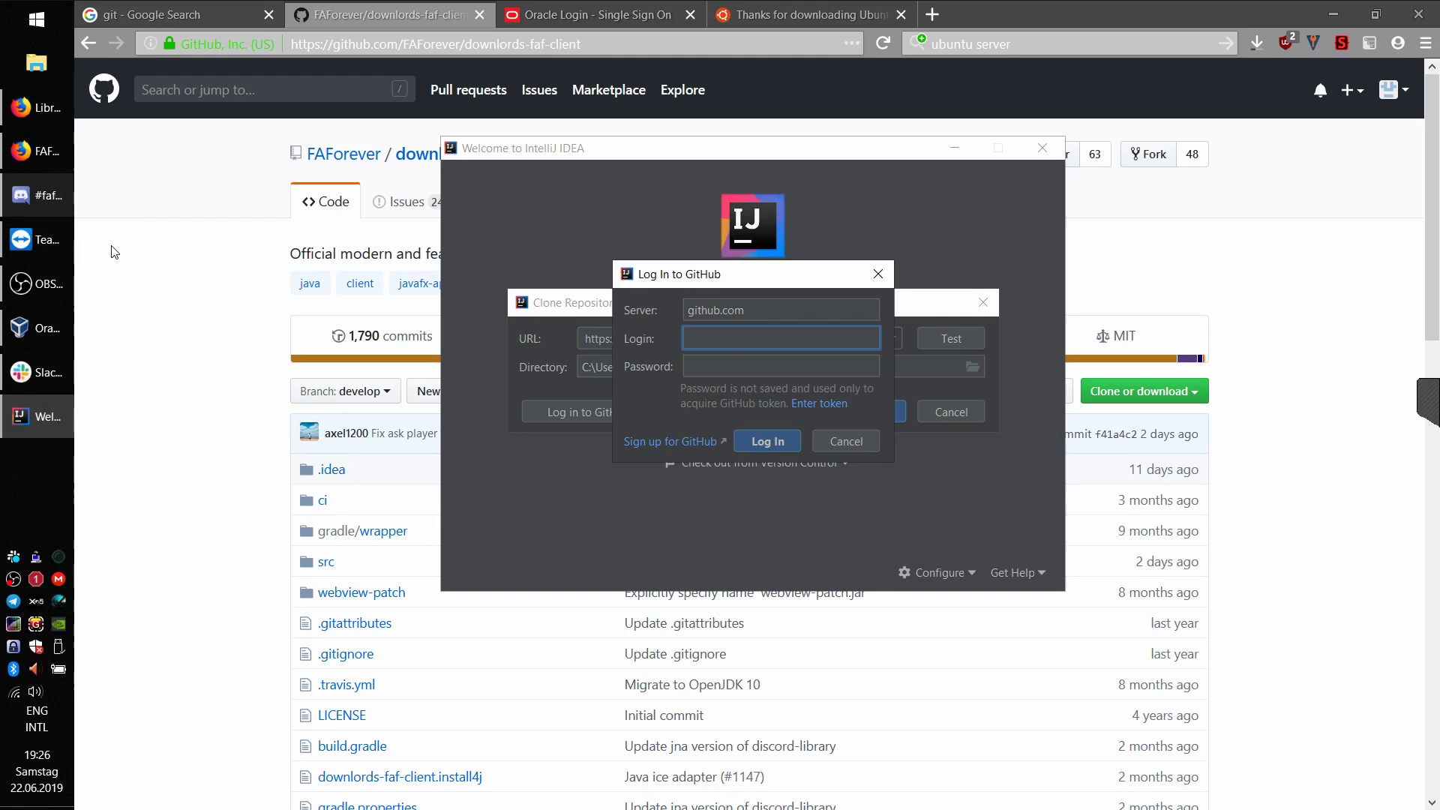
click(857, 441)
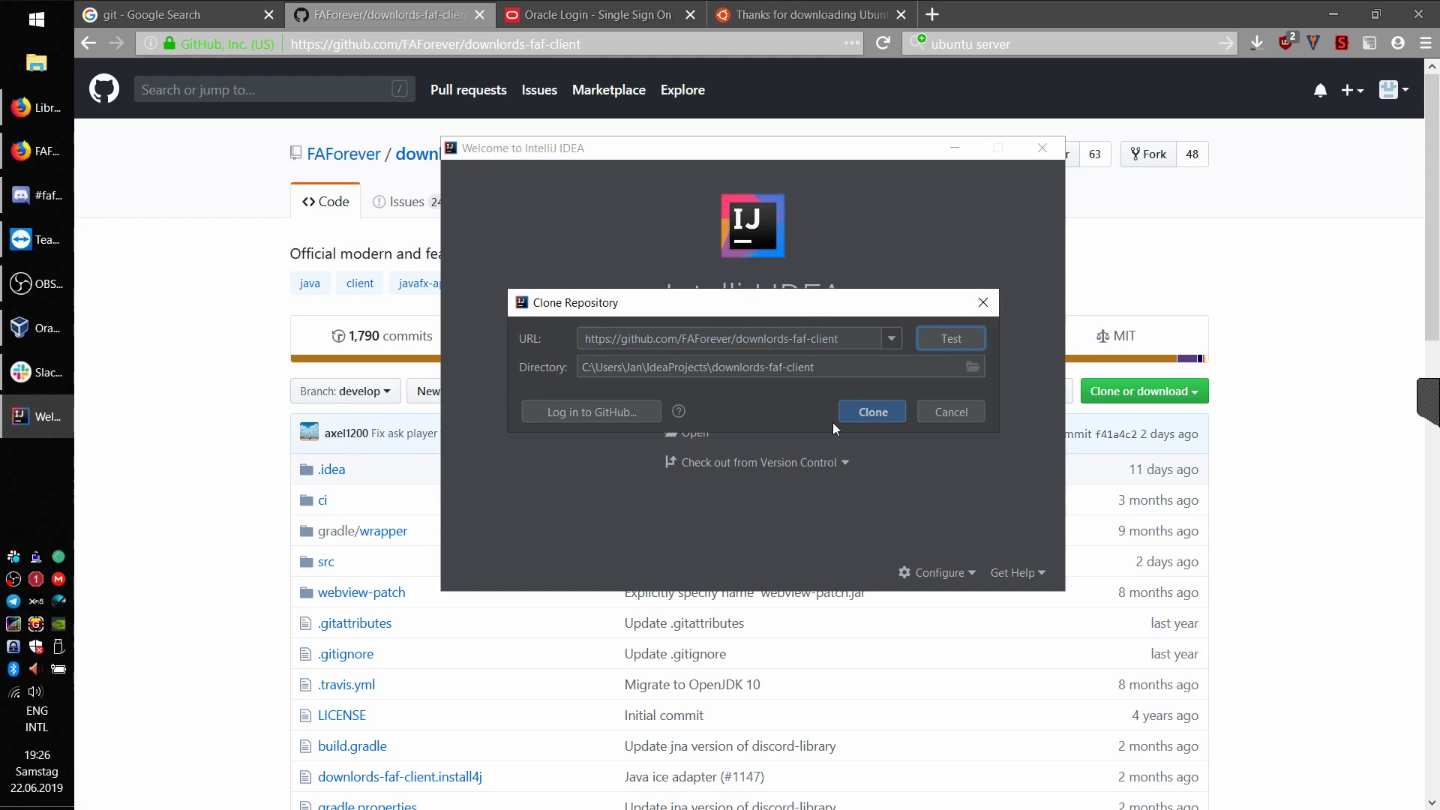
Step: Clone the downlords-faf-client repository and decline opening both the checked-out project and its build.gradle file
click(877, 413)
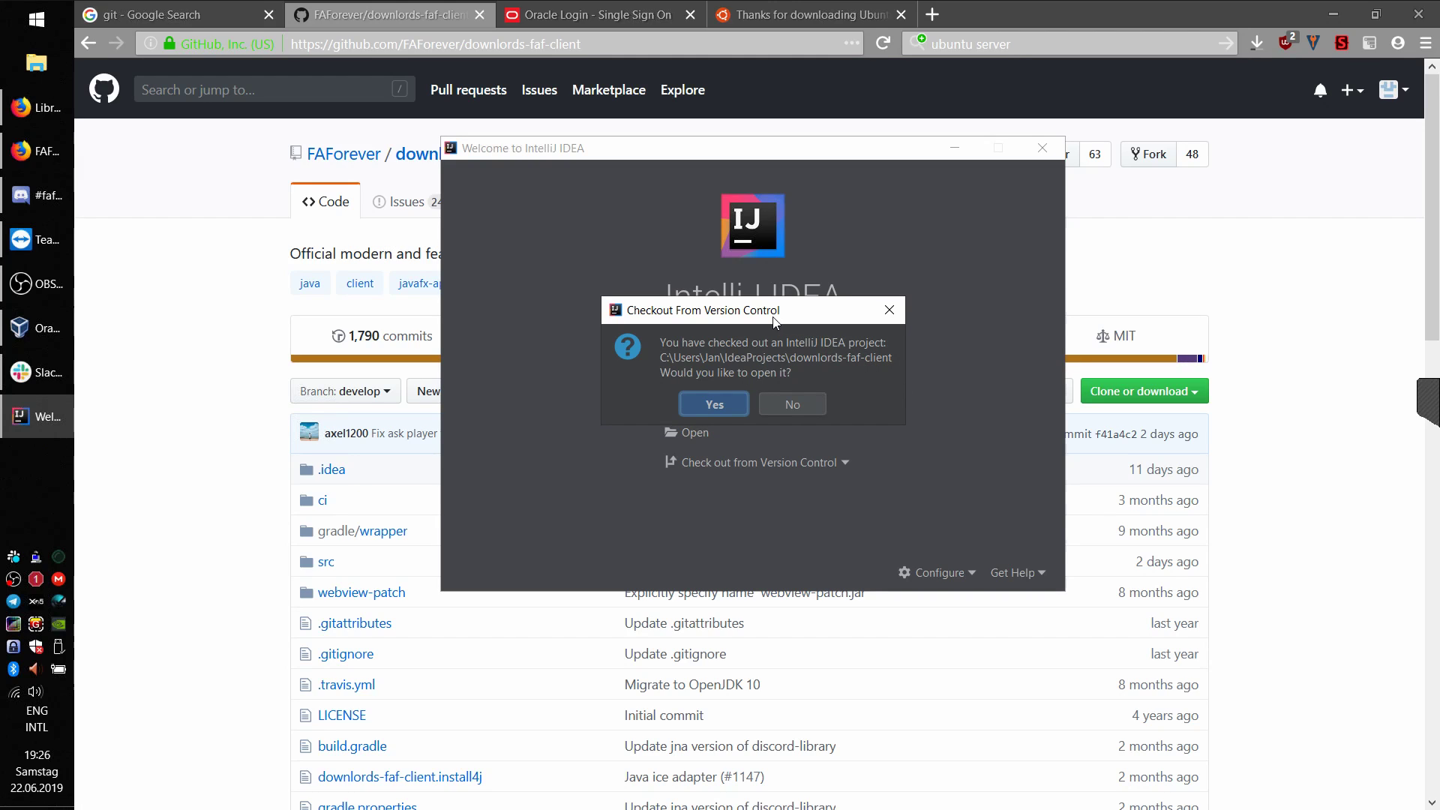
click(798, 403)
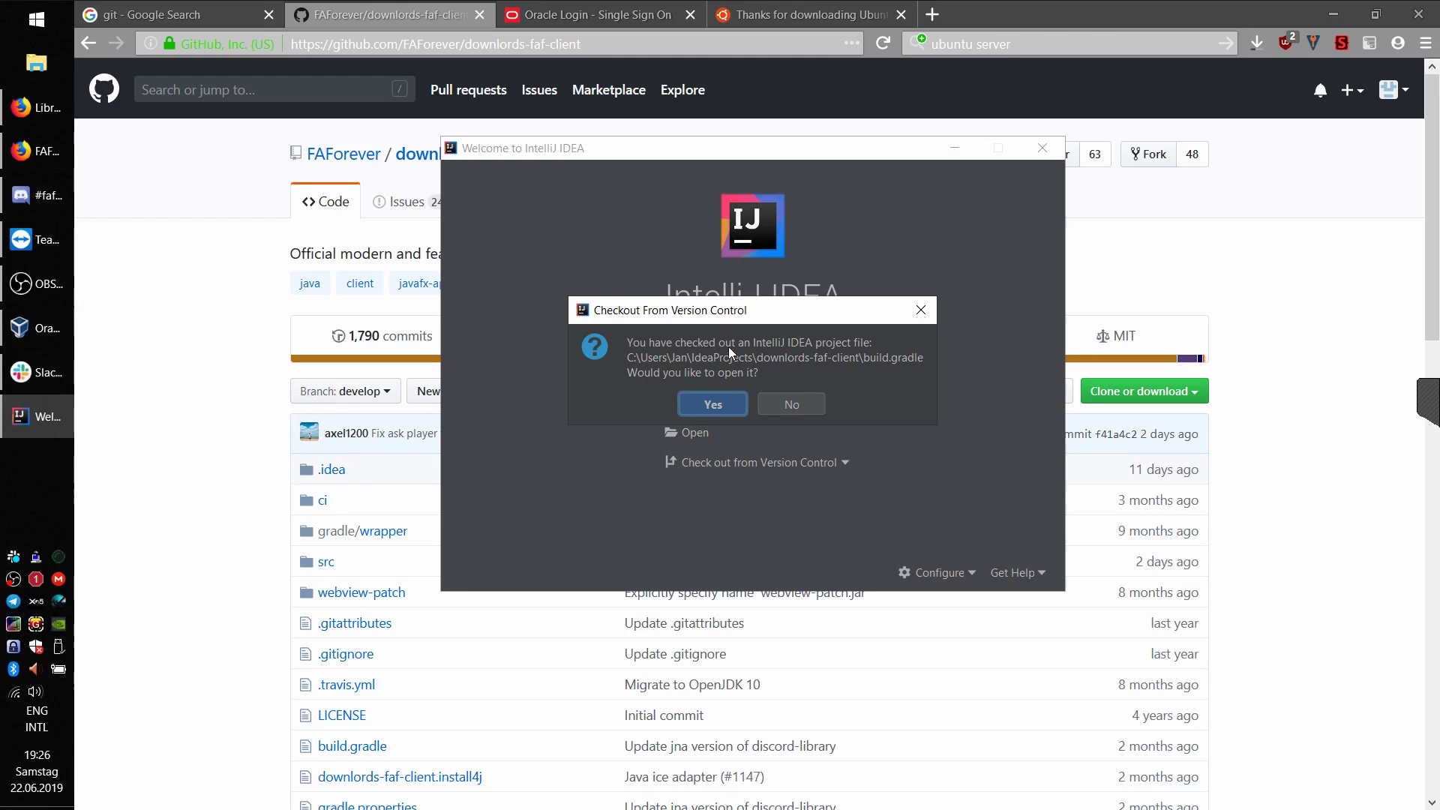
click(804, 404)
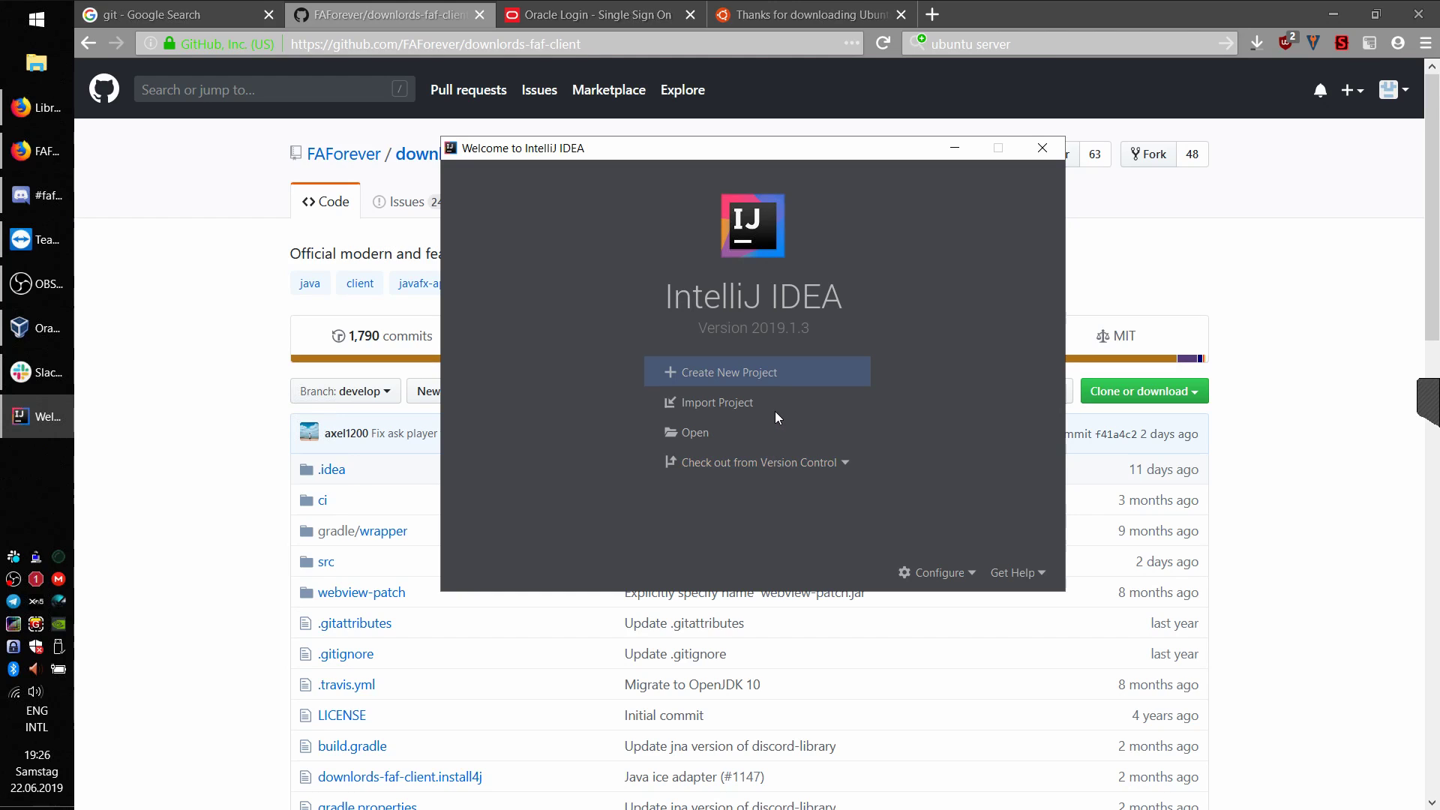
Step: Start a project import and choose the downlords-faf-client directory inside the user's IdeaProjects folder
click(741, 403)
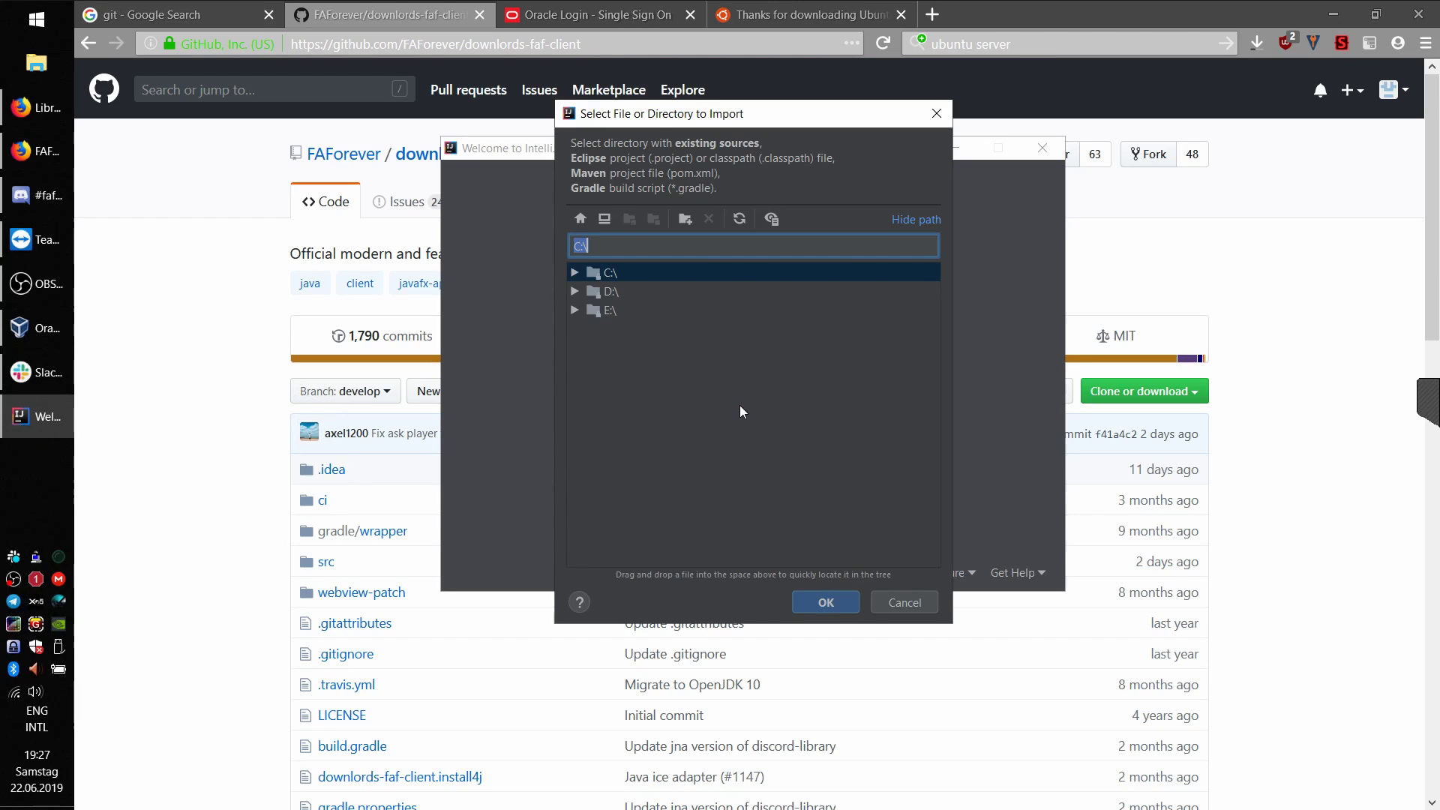
click(574, 273)
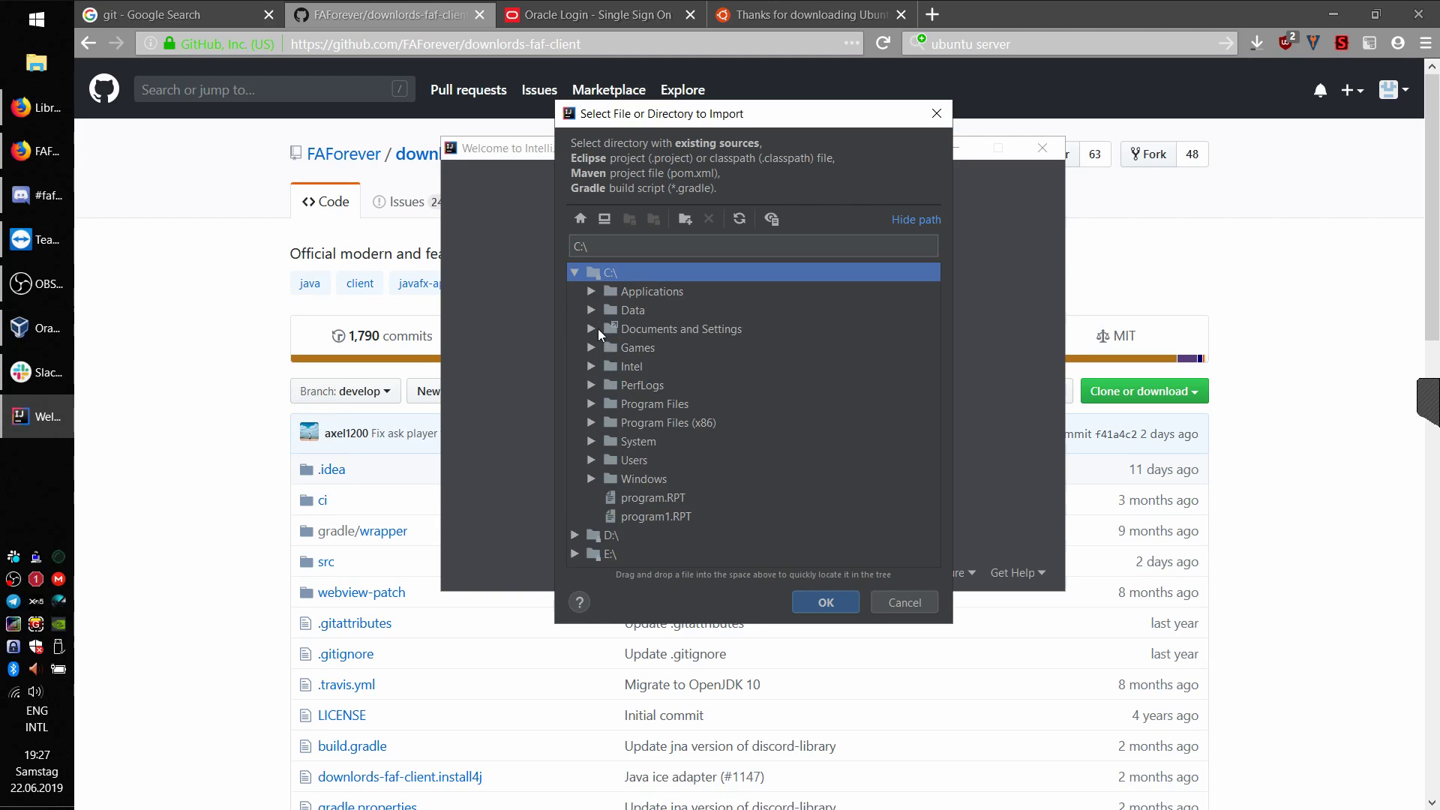
click(599, 456)
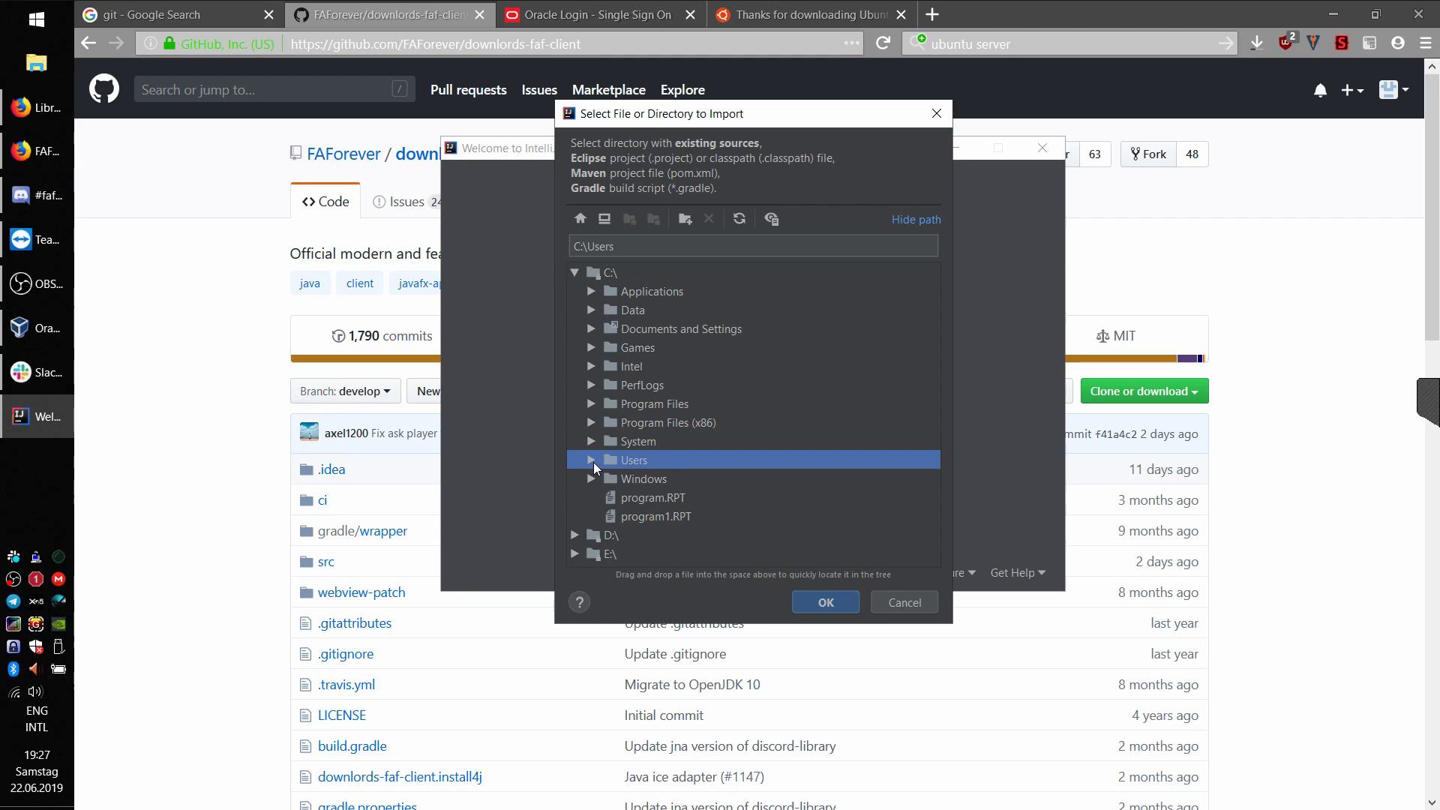
click(593, 462)
double_click(617, 482)
scroll(720, 495, down, 4)
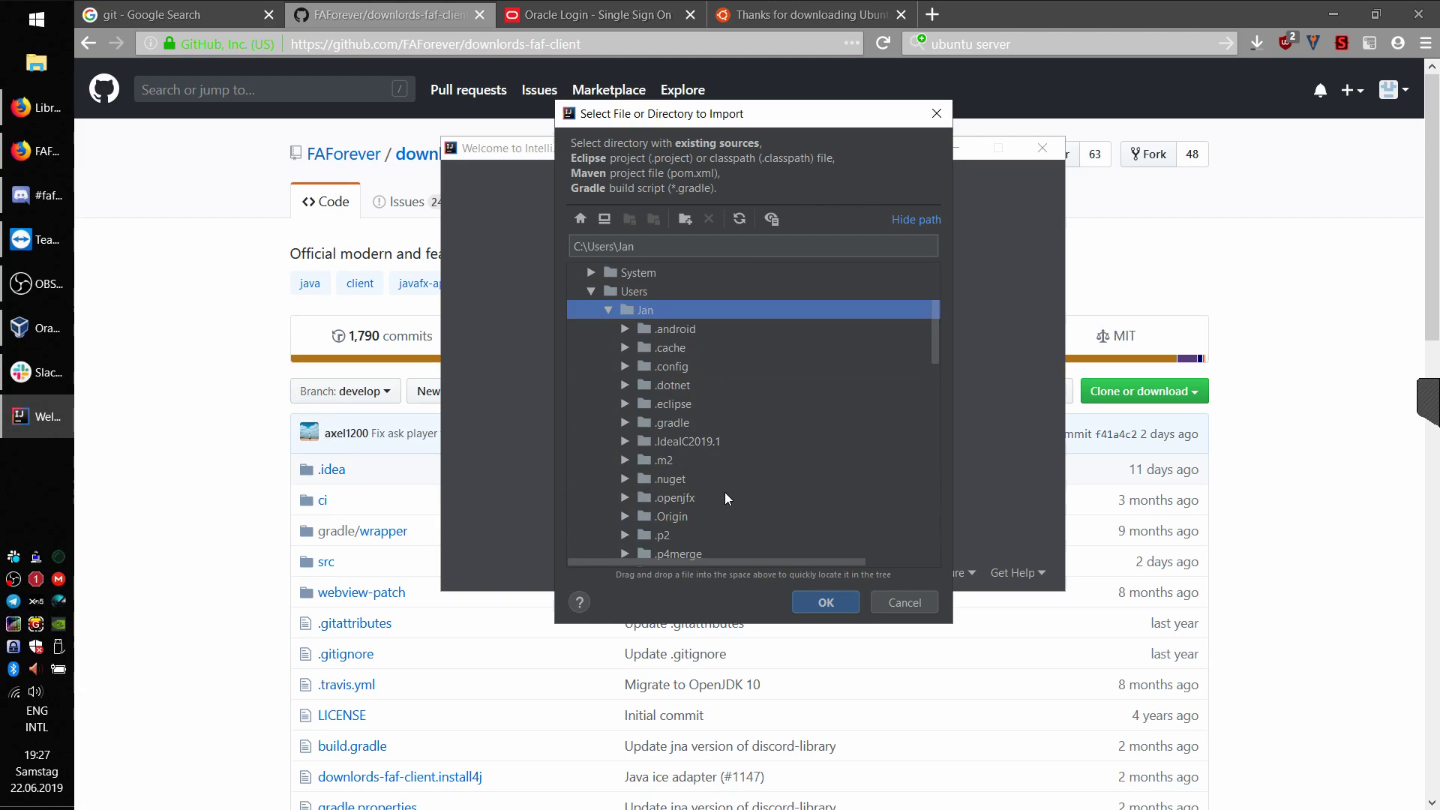
scroll(731, 464, down, 8)
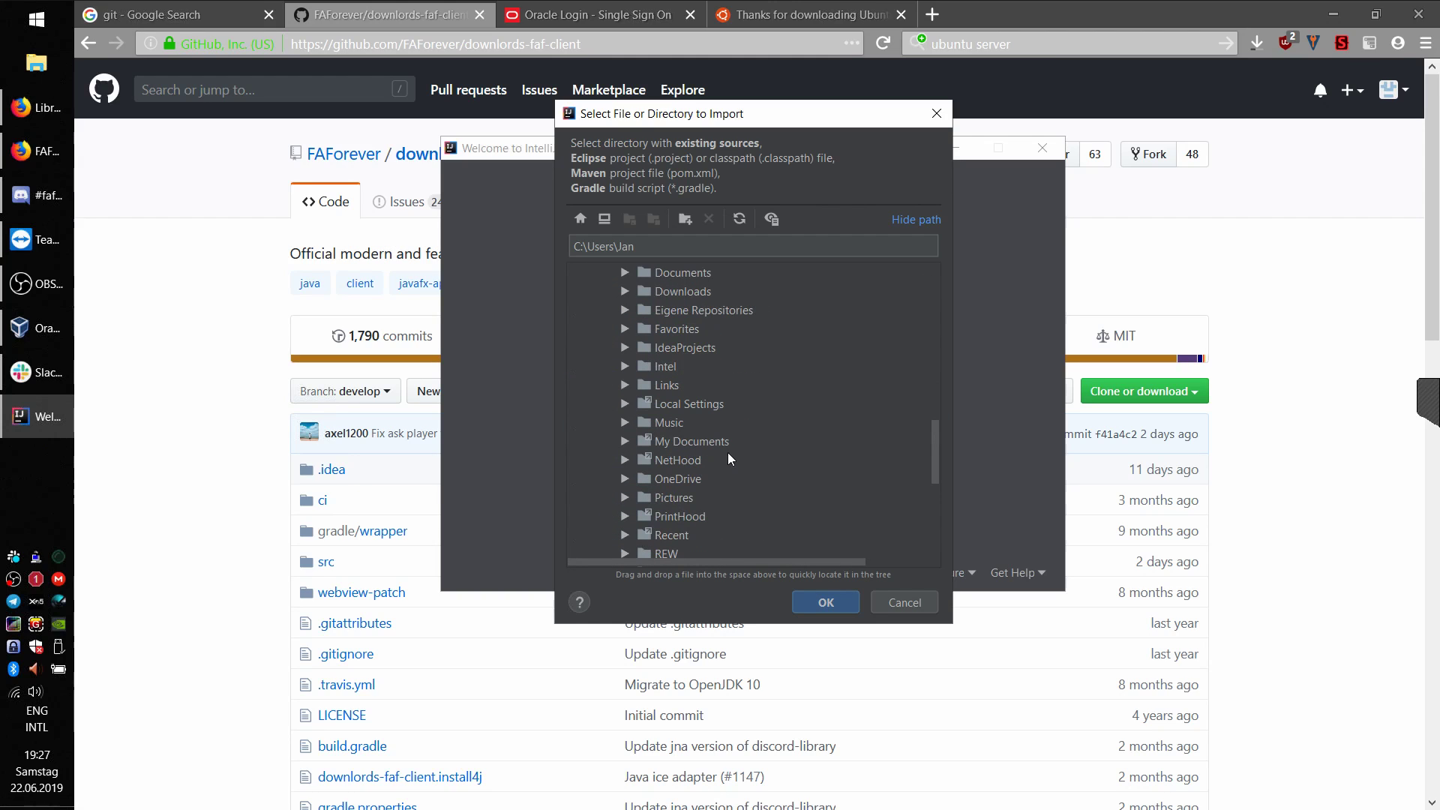
click(656, 349)
click(626, 348)
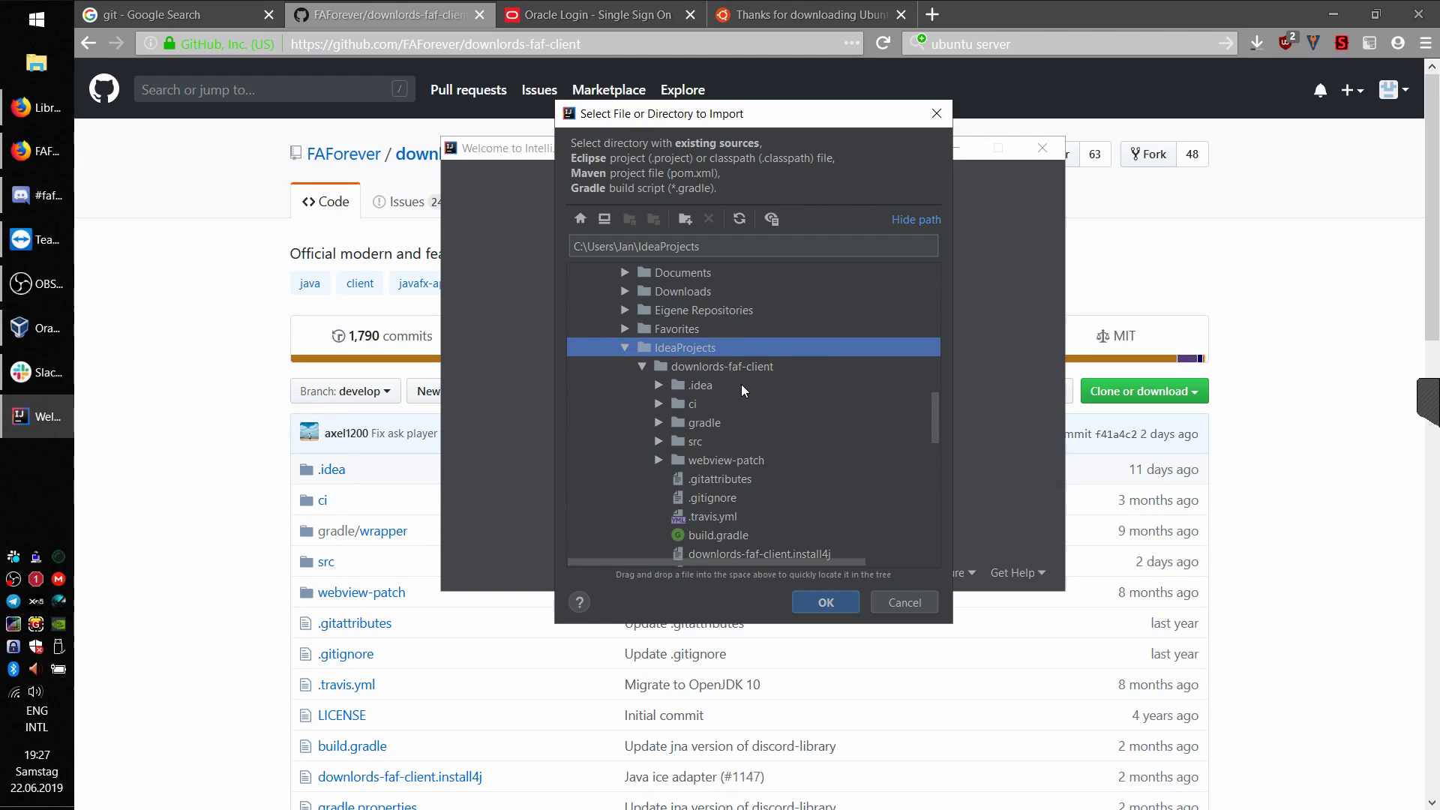
scroll(744, 384, down, 1)
click(740, 309)
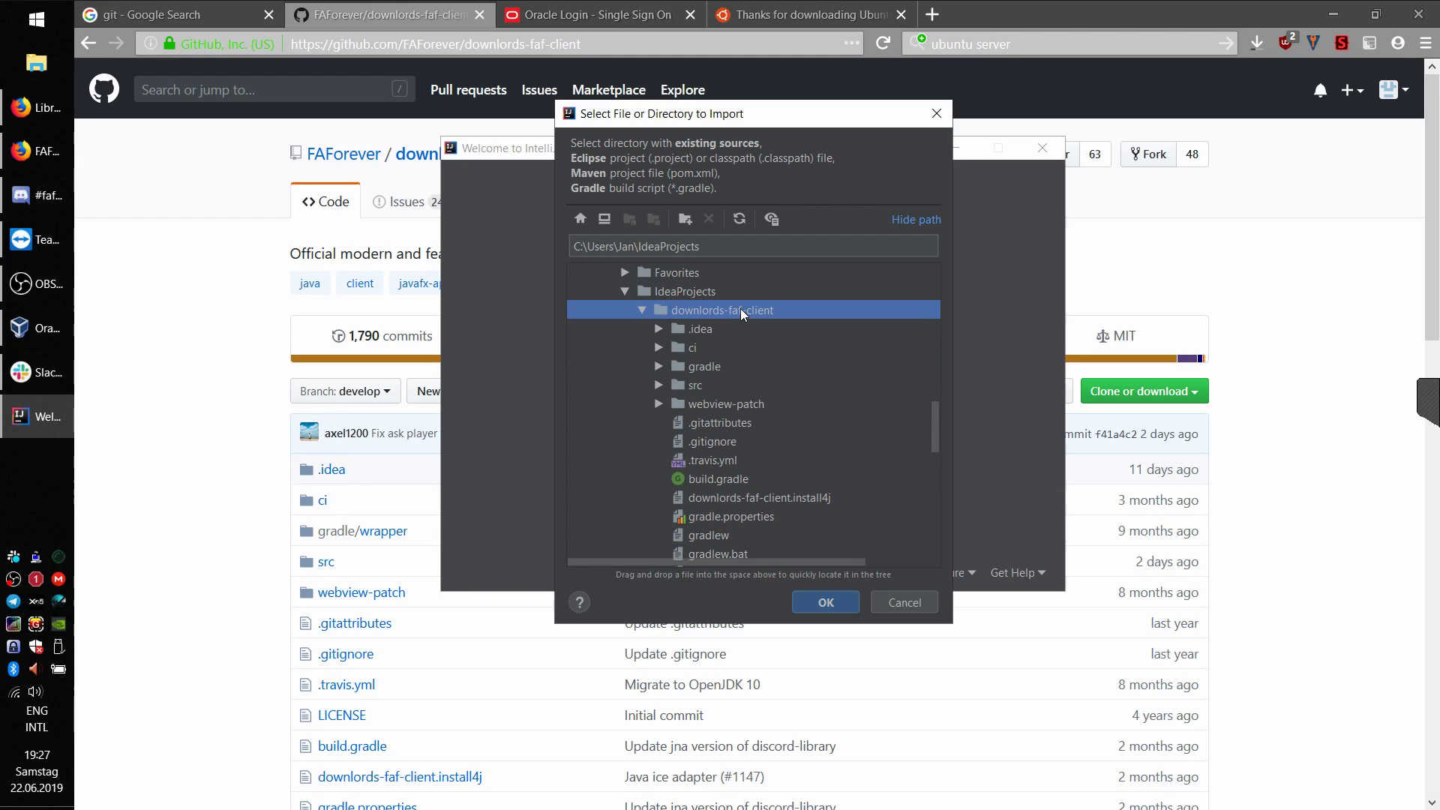
click(826, 602)
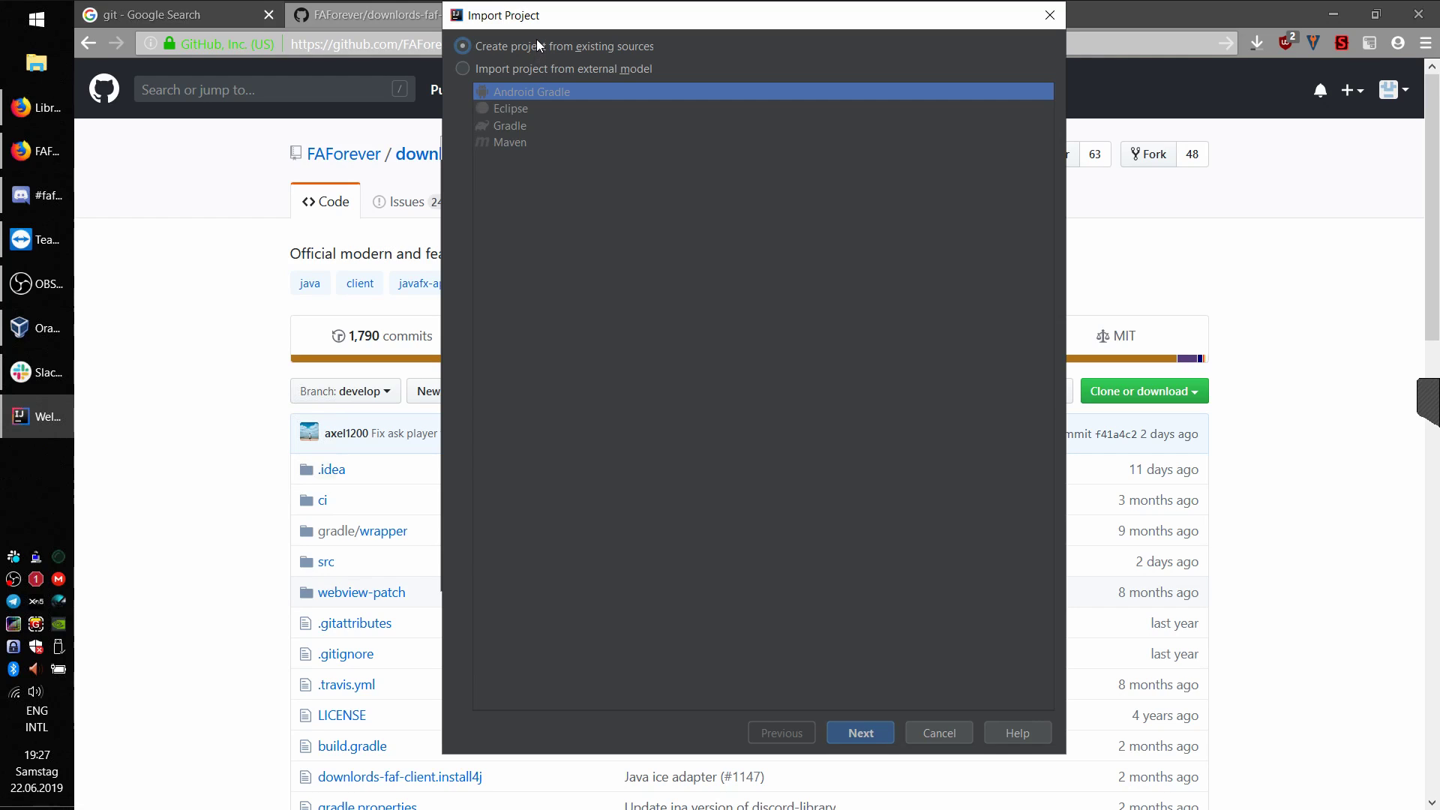
Step: Import the project from the external model Gradle and continue to its settings, leaving auto-import off
click(464, 69)
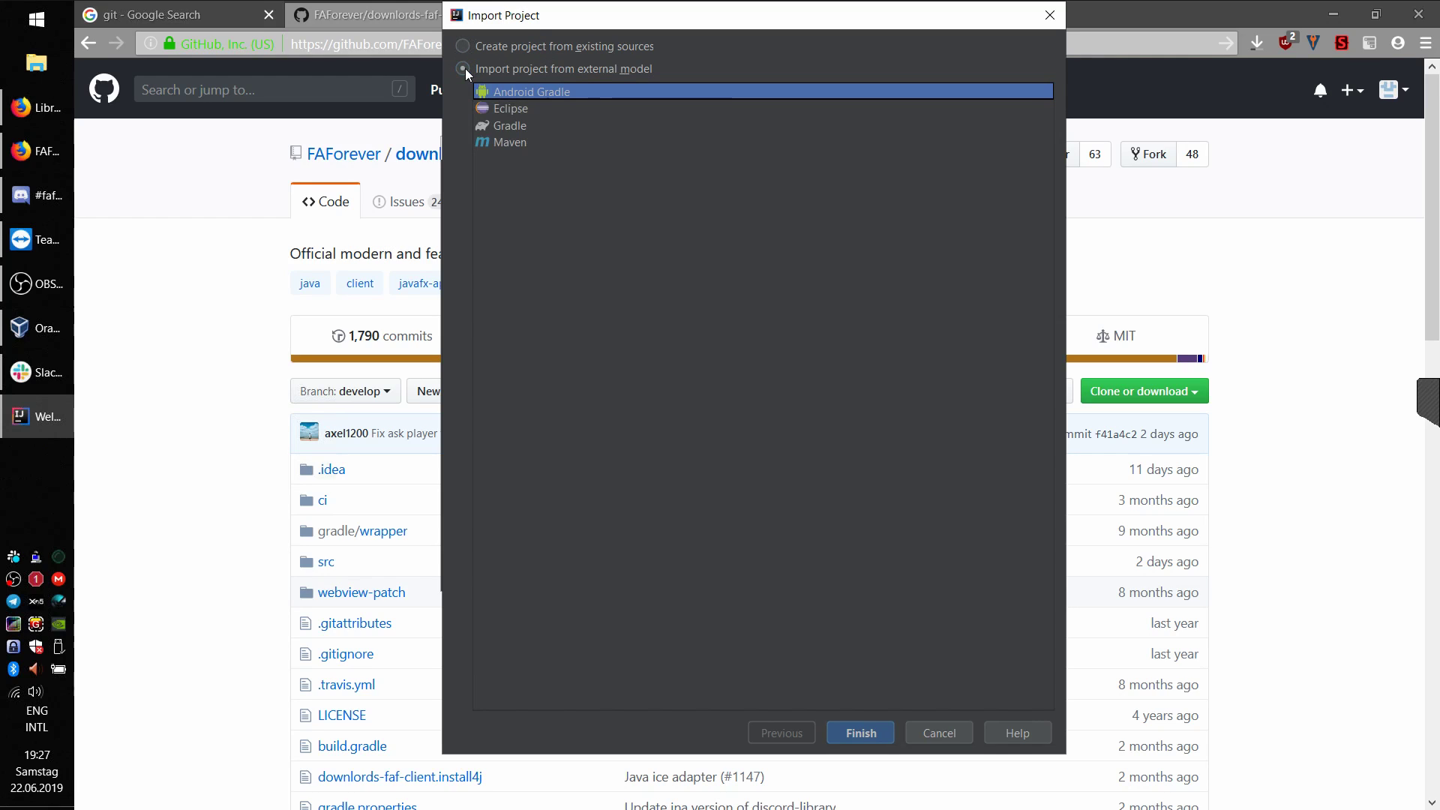
click(520, 124)
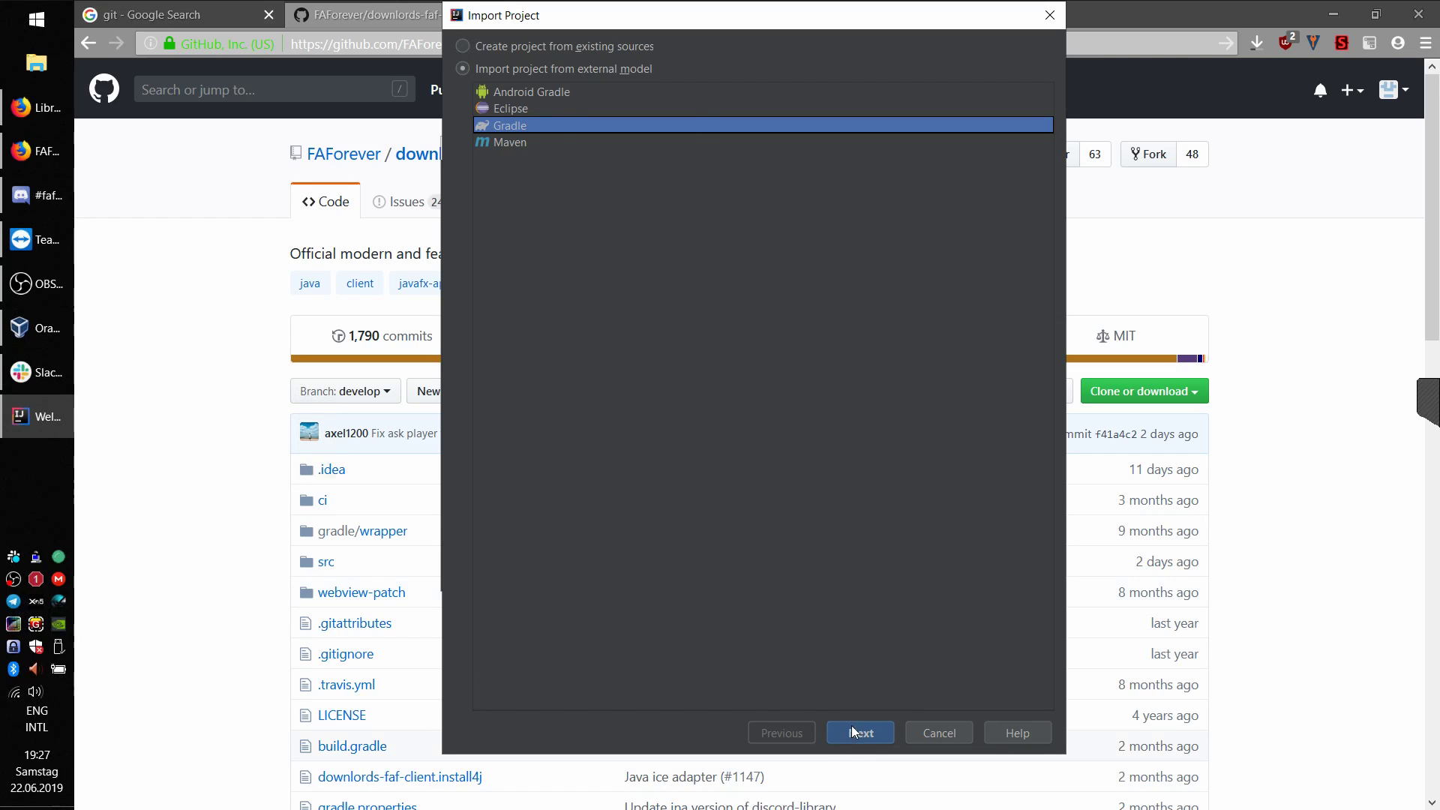
click(868, 732)
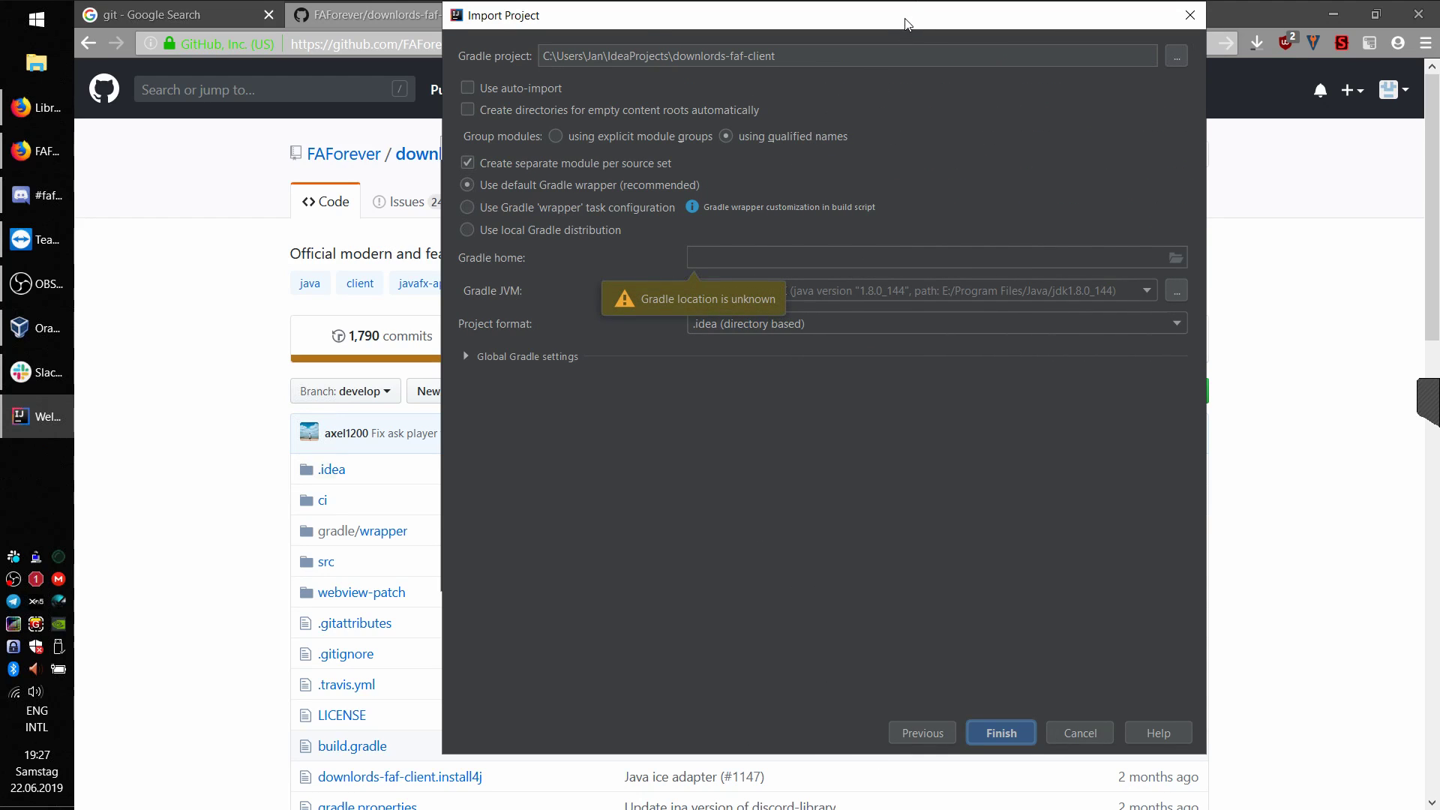
drag(905, 23, 853, 41)
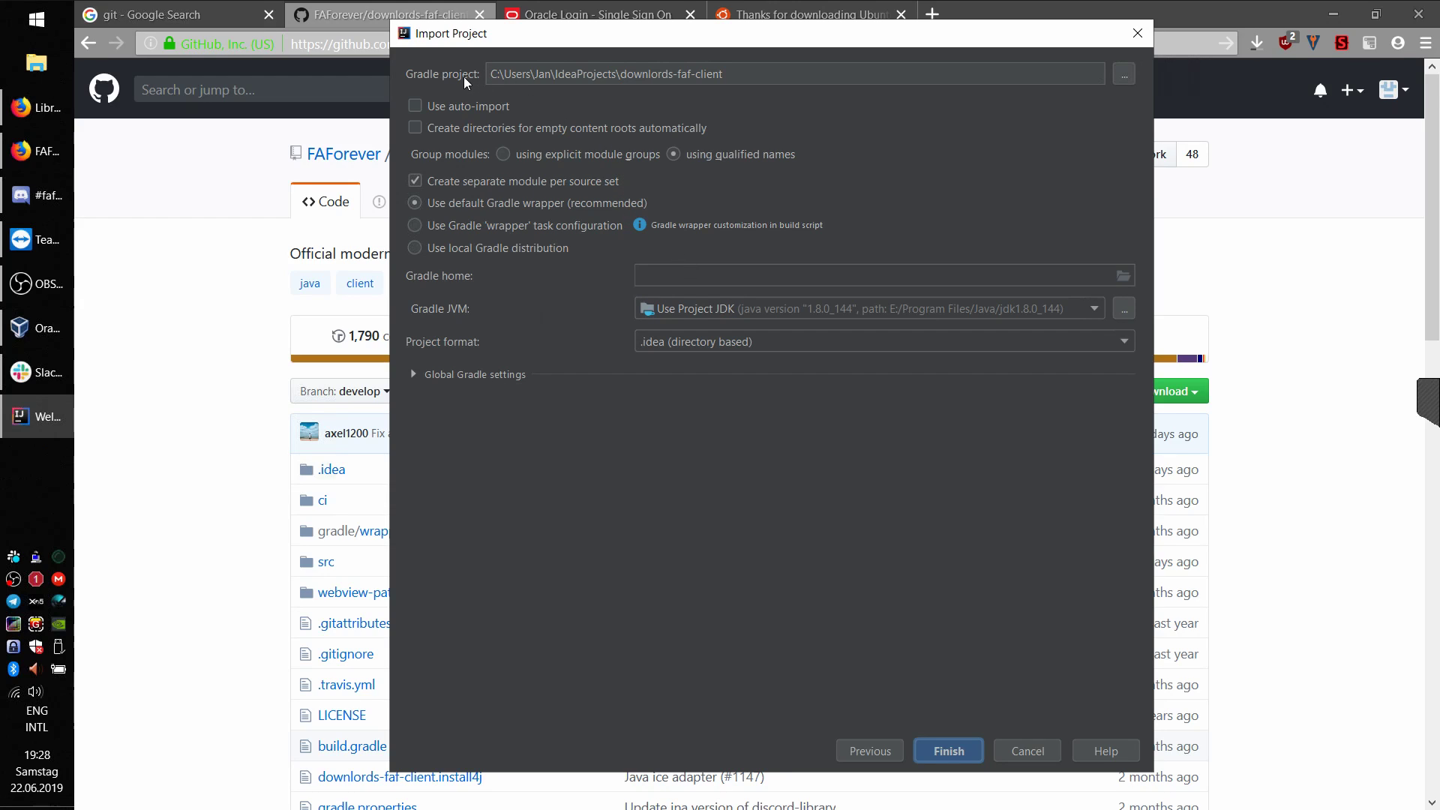
click(417, 107)
click(412, 106)
Step: Check the Ubuntu download in the browser, then switch to Slack and open the folder containing jdk-10.0.2_windows-x64_bin.exe
click(1055, 4)
click(1260, 41)
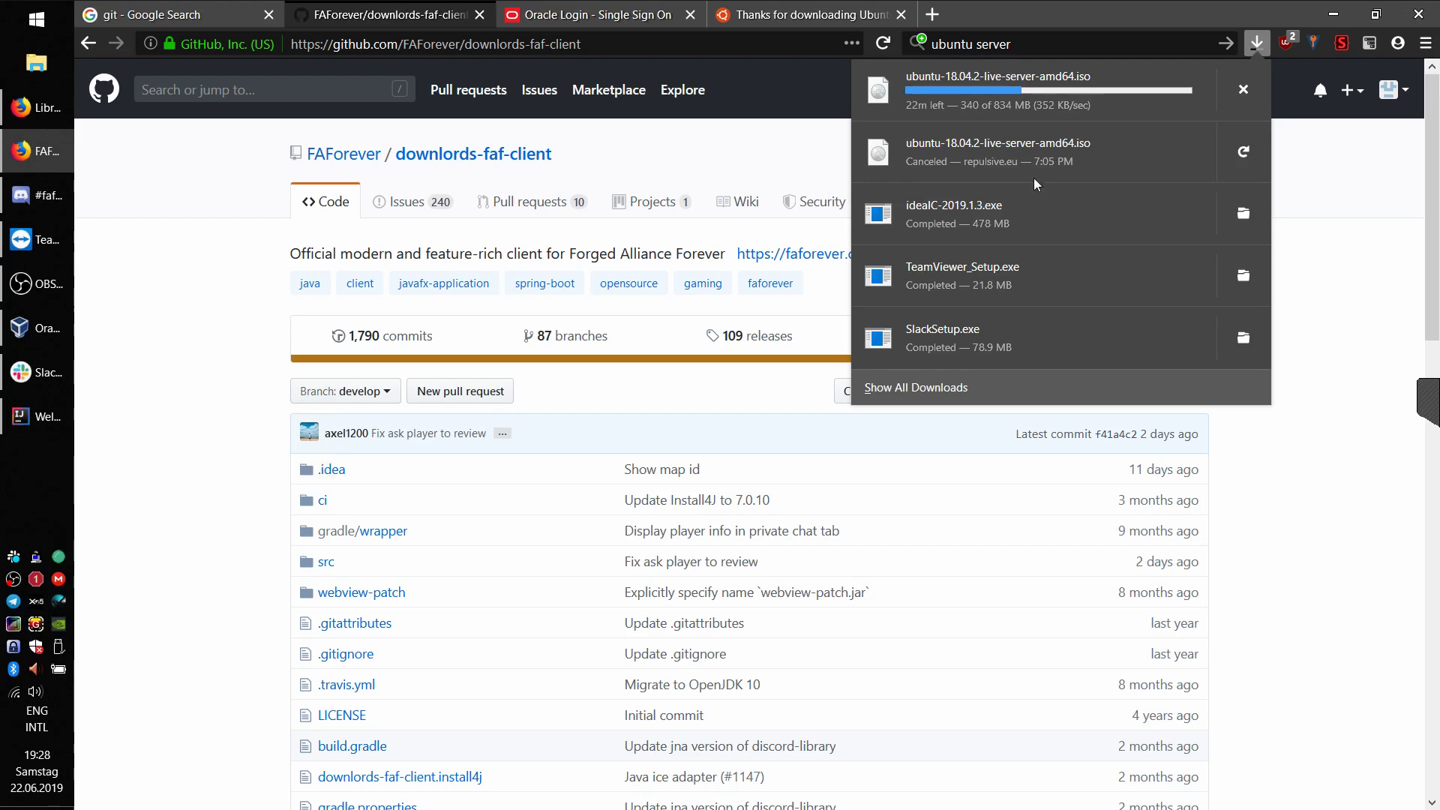
click(38, 373)
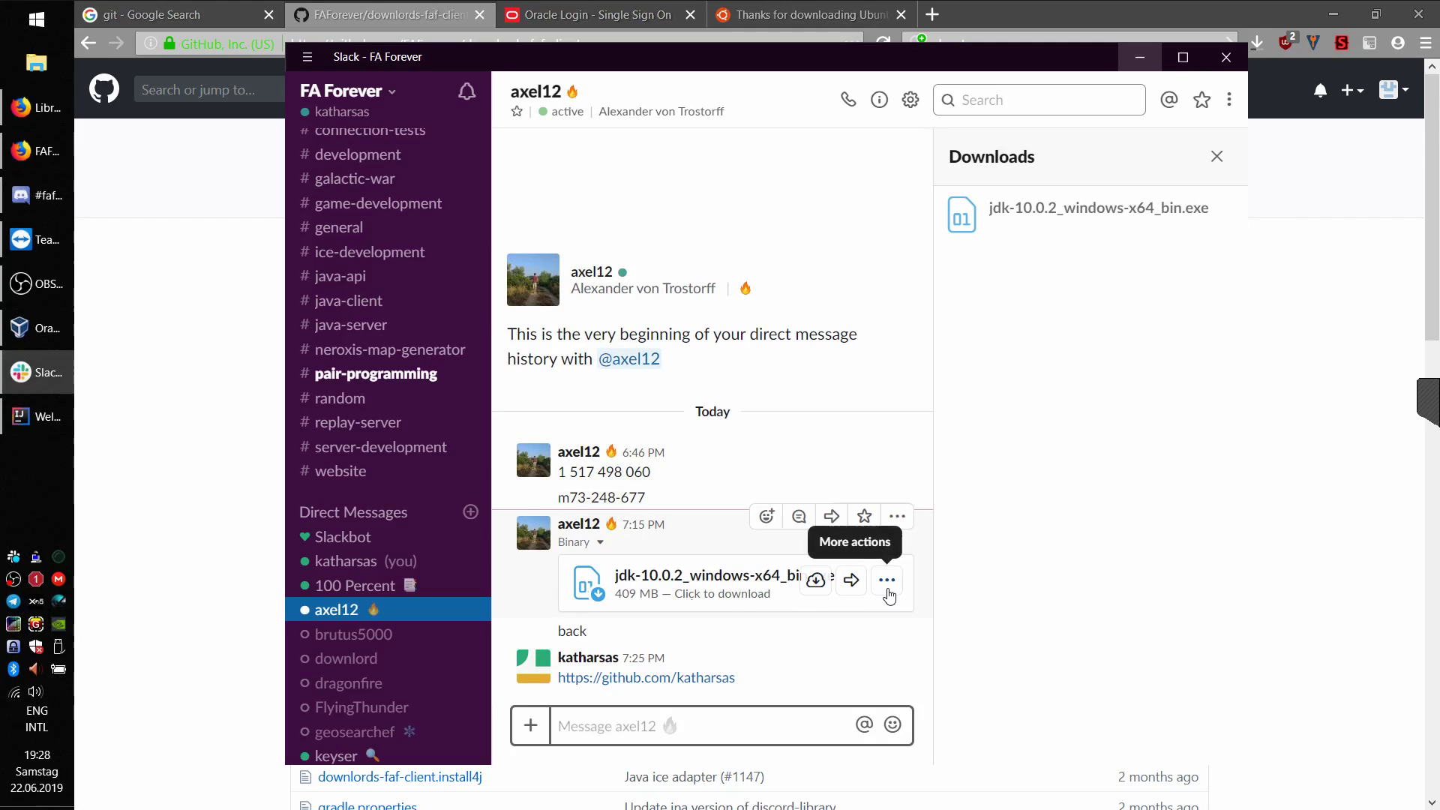
mouse_move(1106, 234)
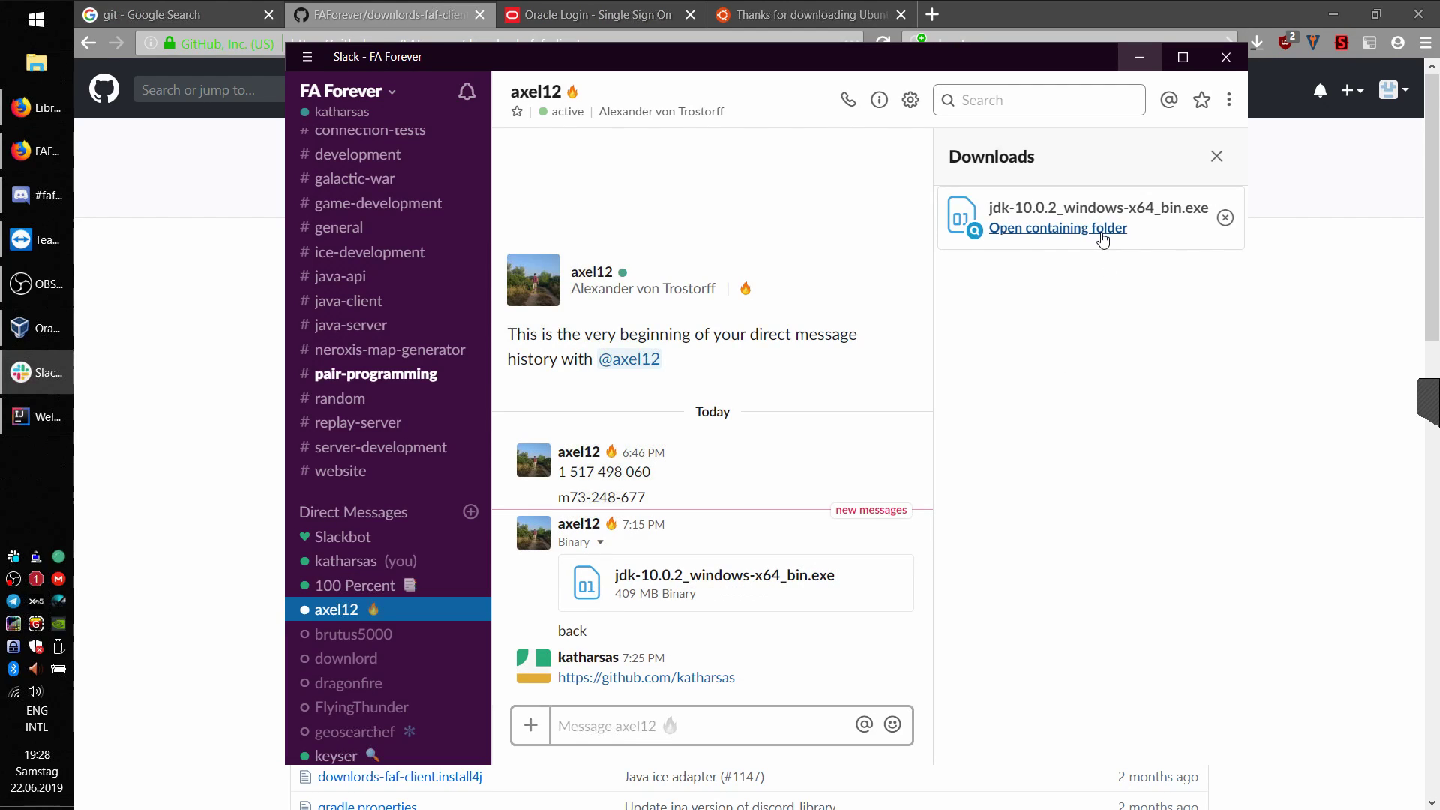
click(1103, 230)
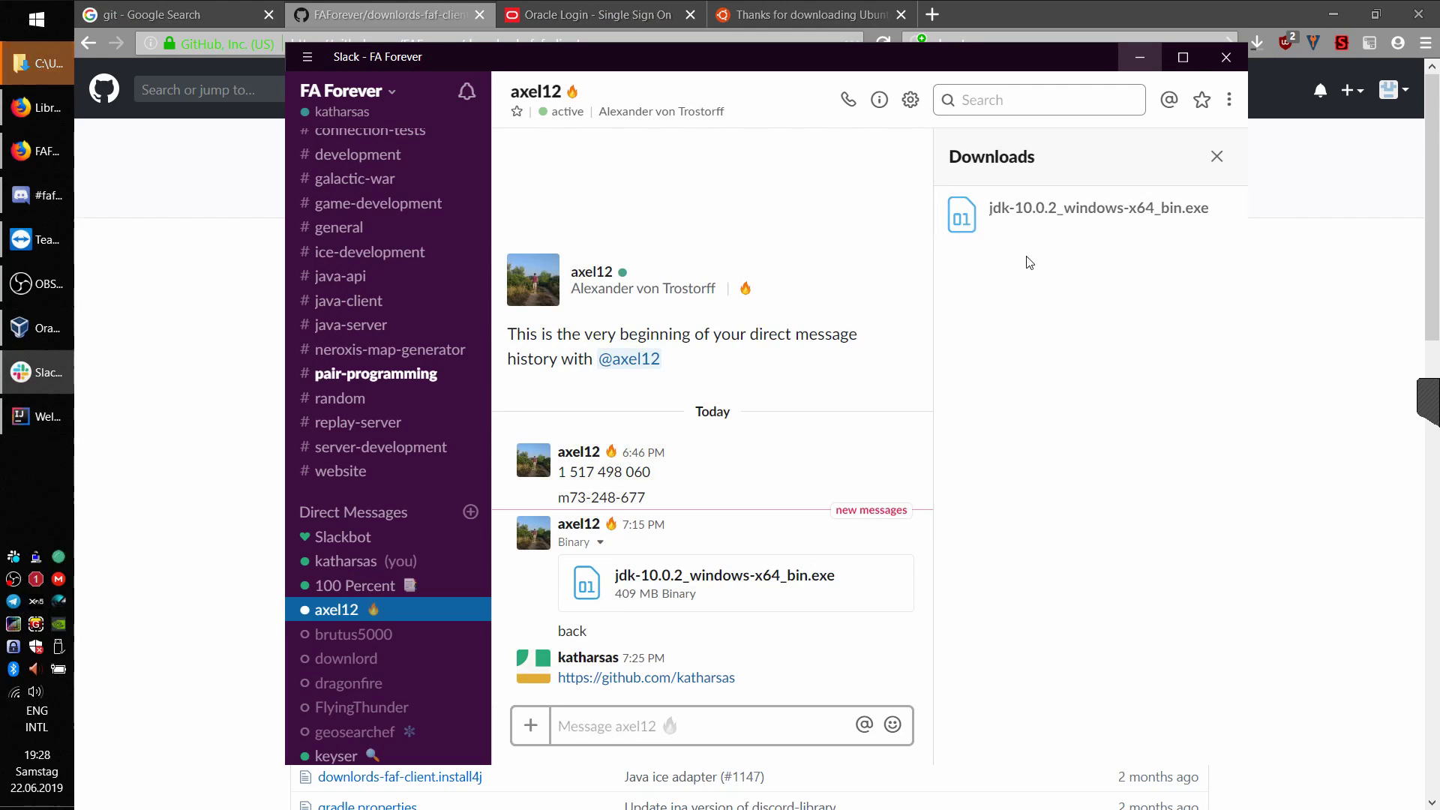
Step: Run jdk-10.0.2_windows-x64_bin.exe from the Downloads folder, allow it to make changes and continue to changing the install location
click(46, 69)
double_click(661, 464)
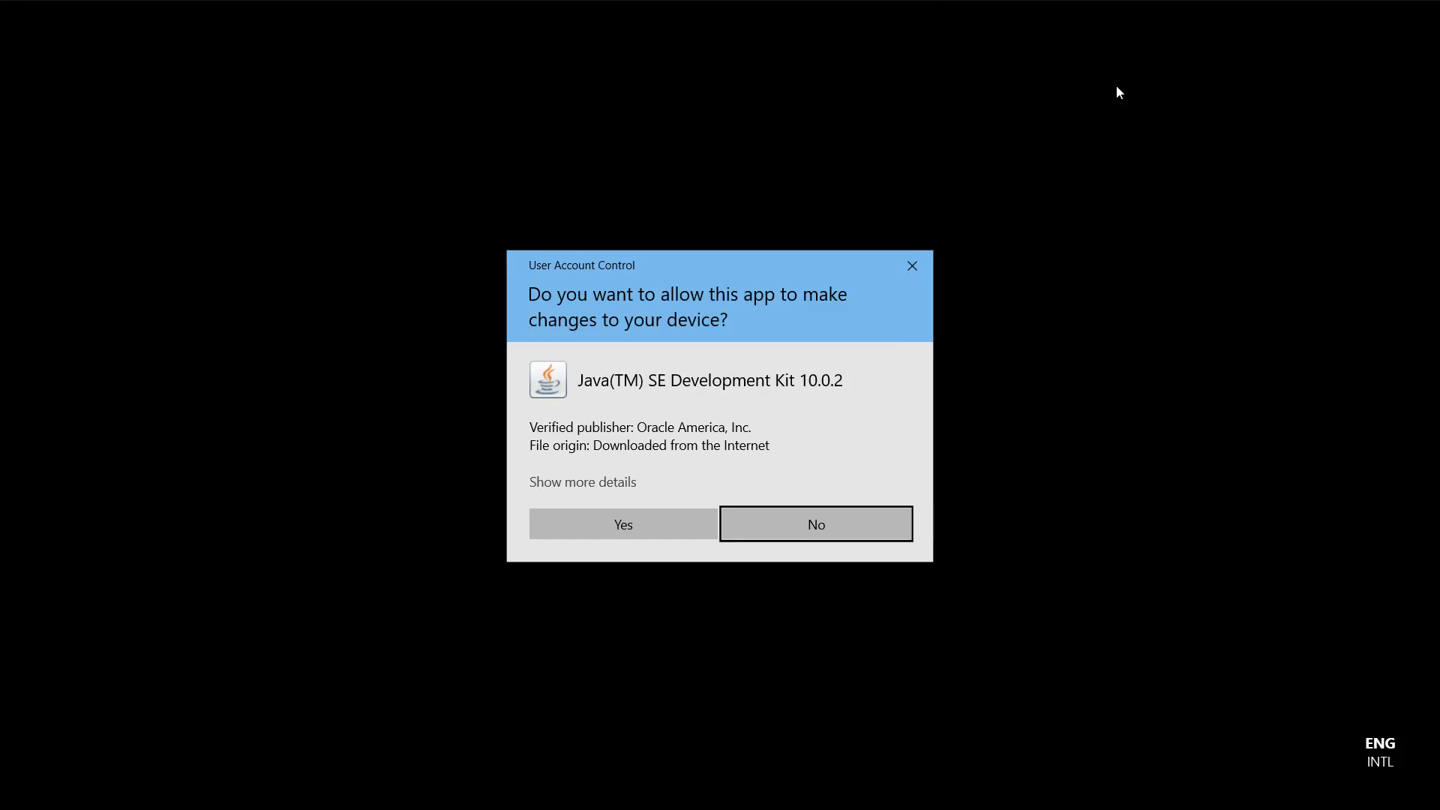
click(651, 519)
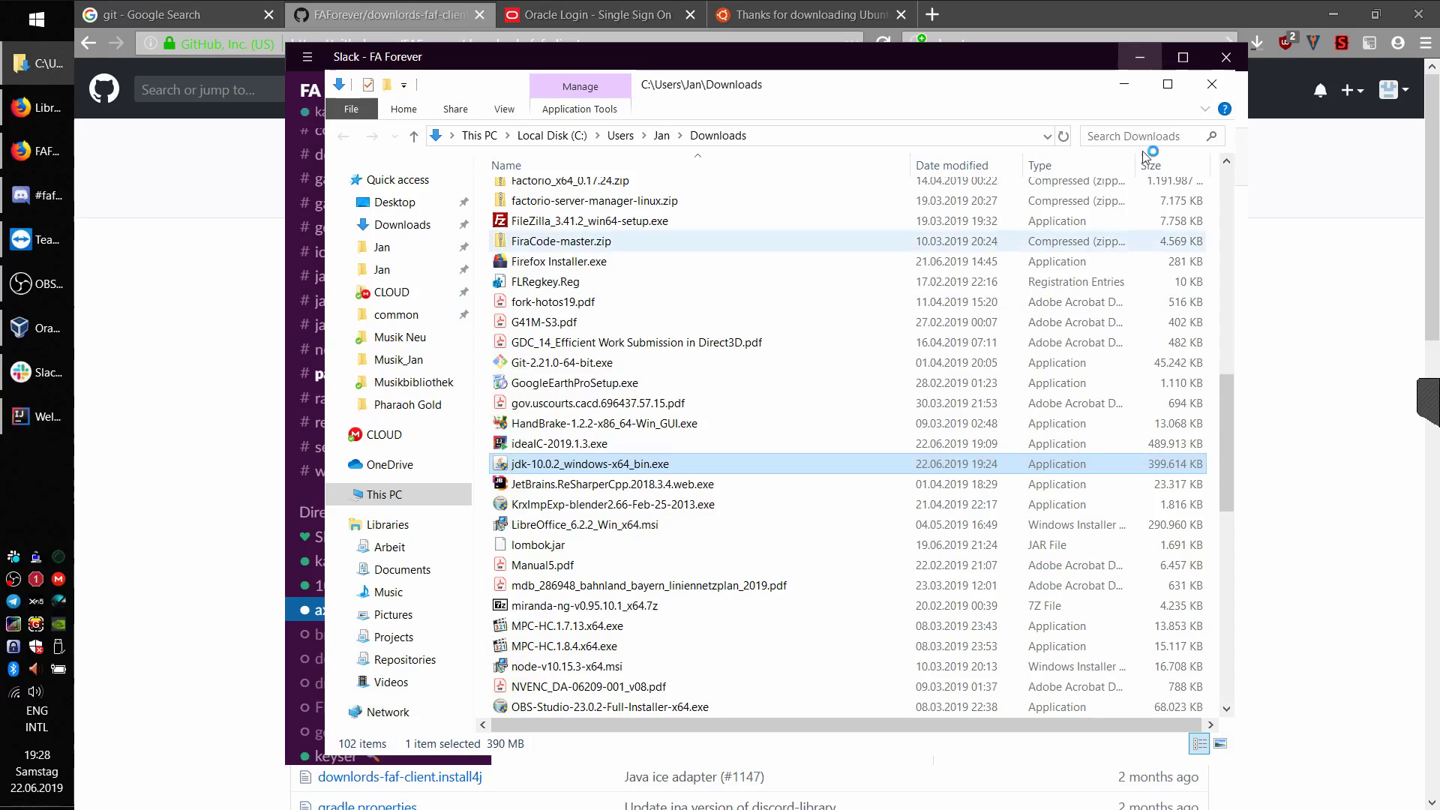
click(1132, 85)
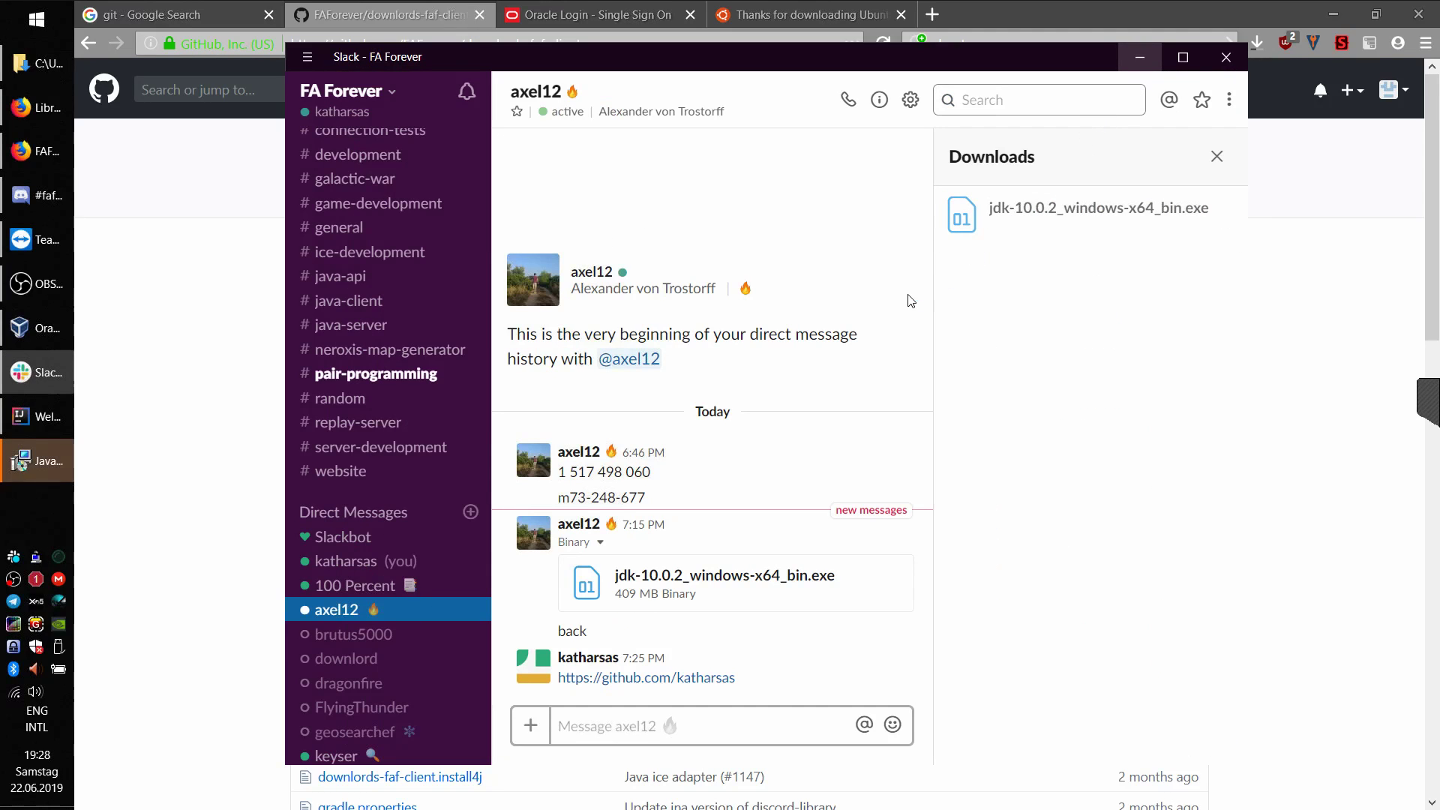
click(45, 464)
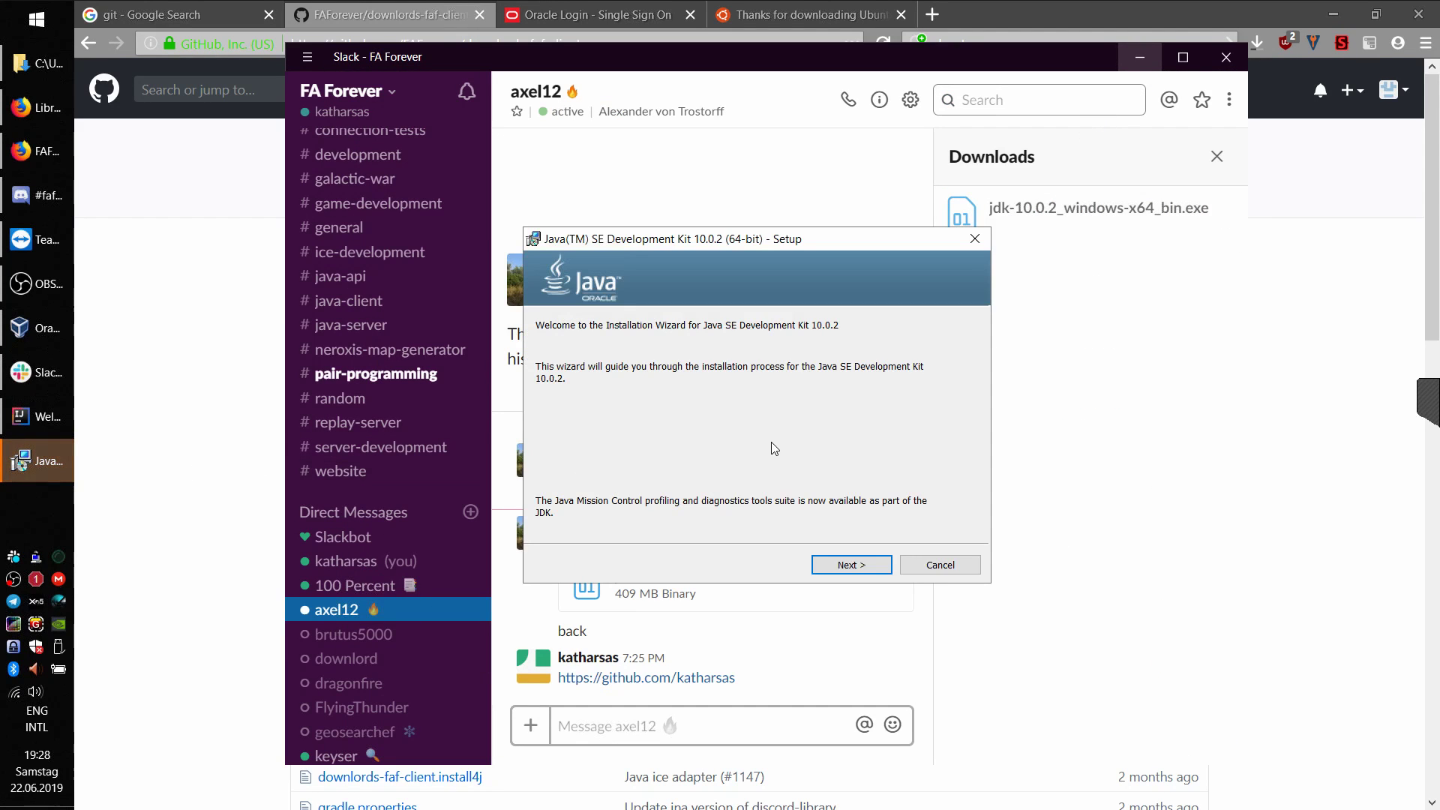
click(854, 567)
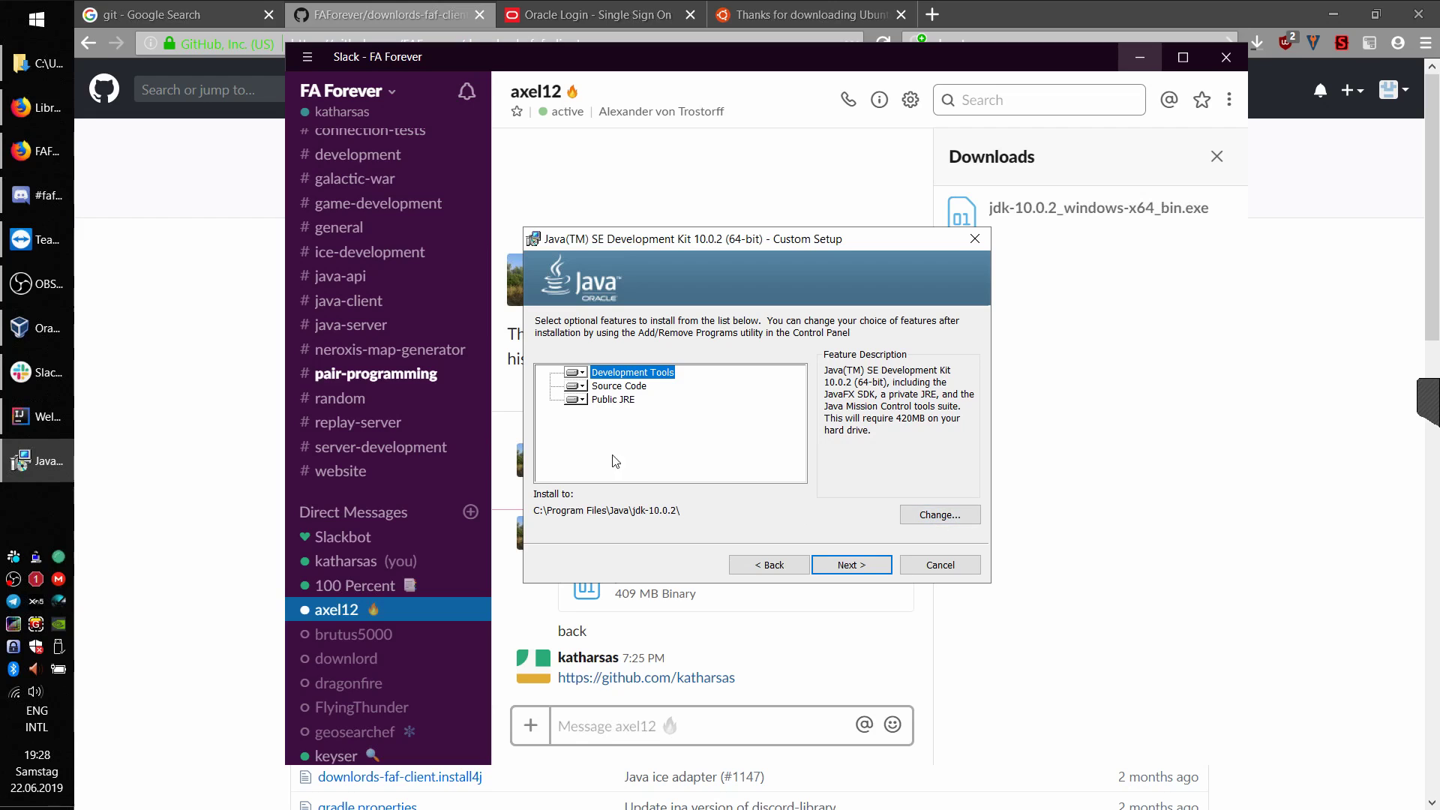
click(943, 516)
Step: Browse to C:\Program Files\Java in File Explorer, examine the existing JDK folders and move the window clear of the installer
click(44, 69)
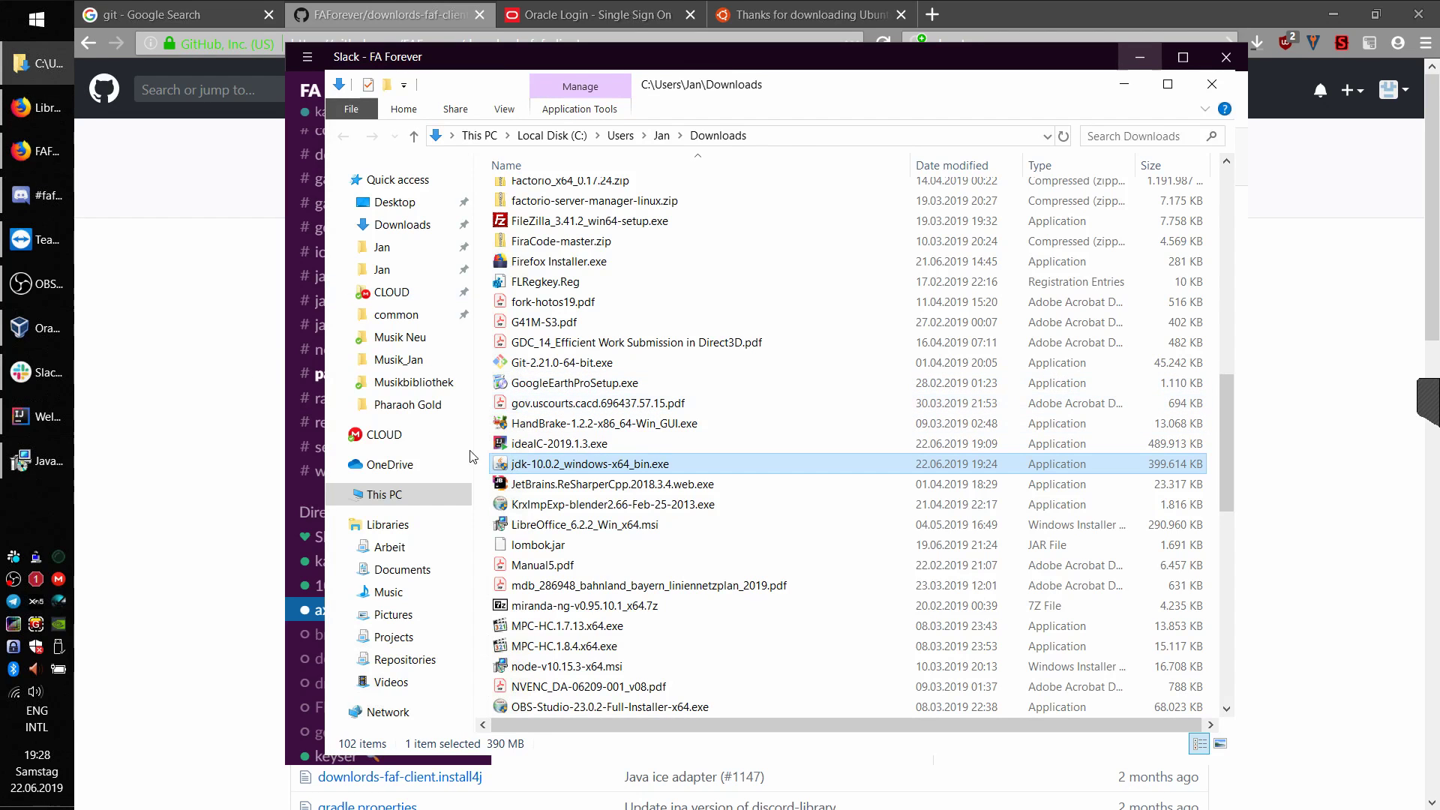
click(384, 495)
double_click(656, 384)
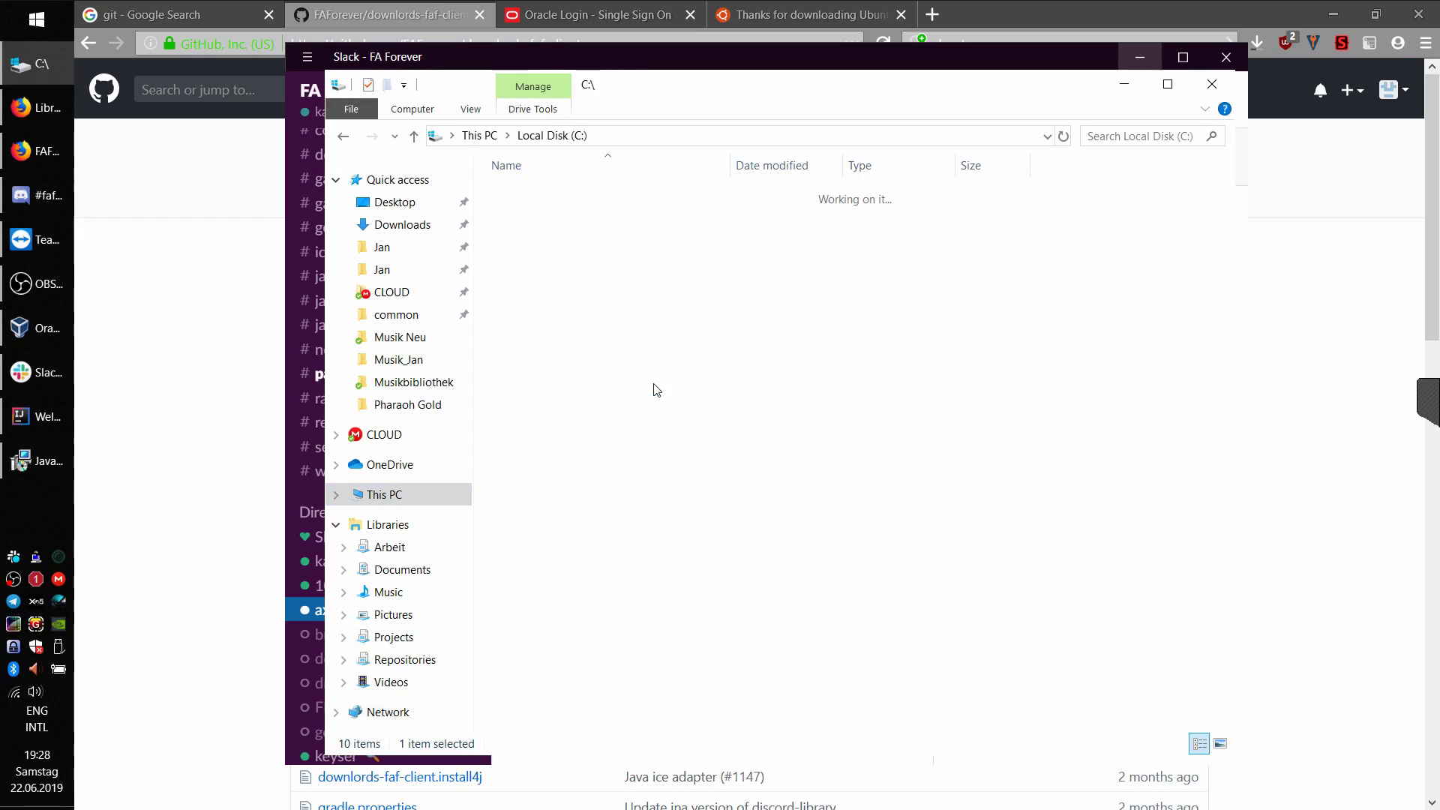
double_click(617, 320)
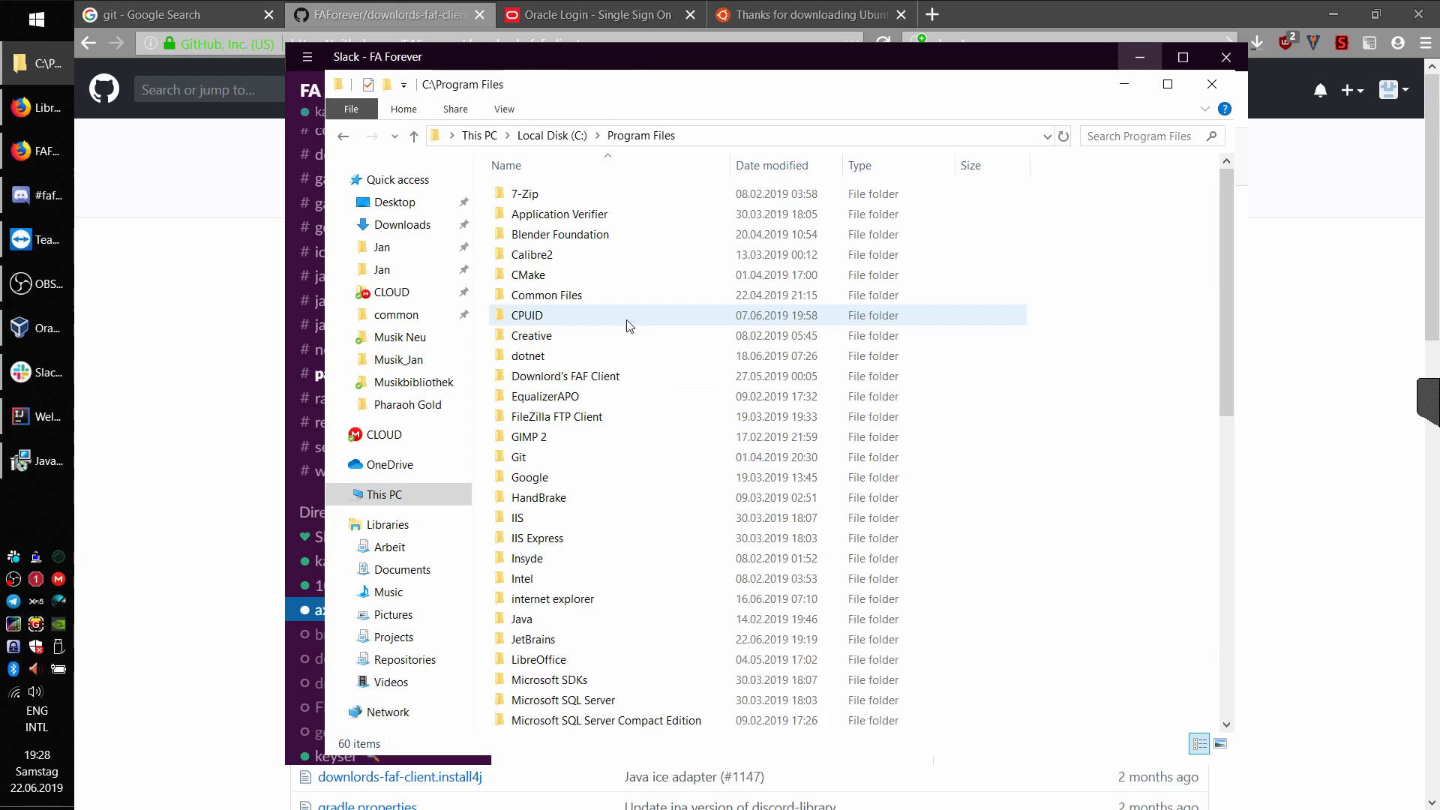
key(j)
double_click(576, 619)
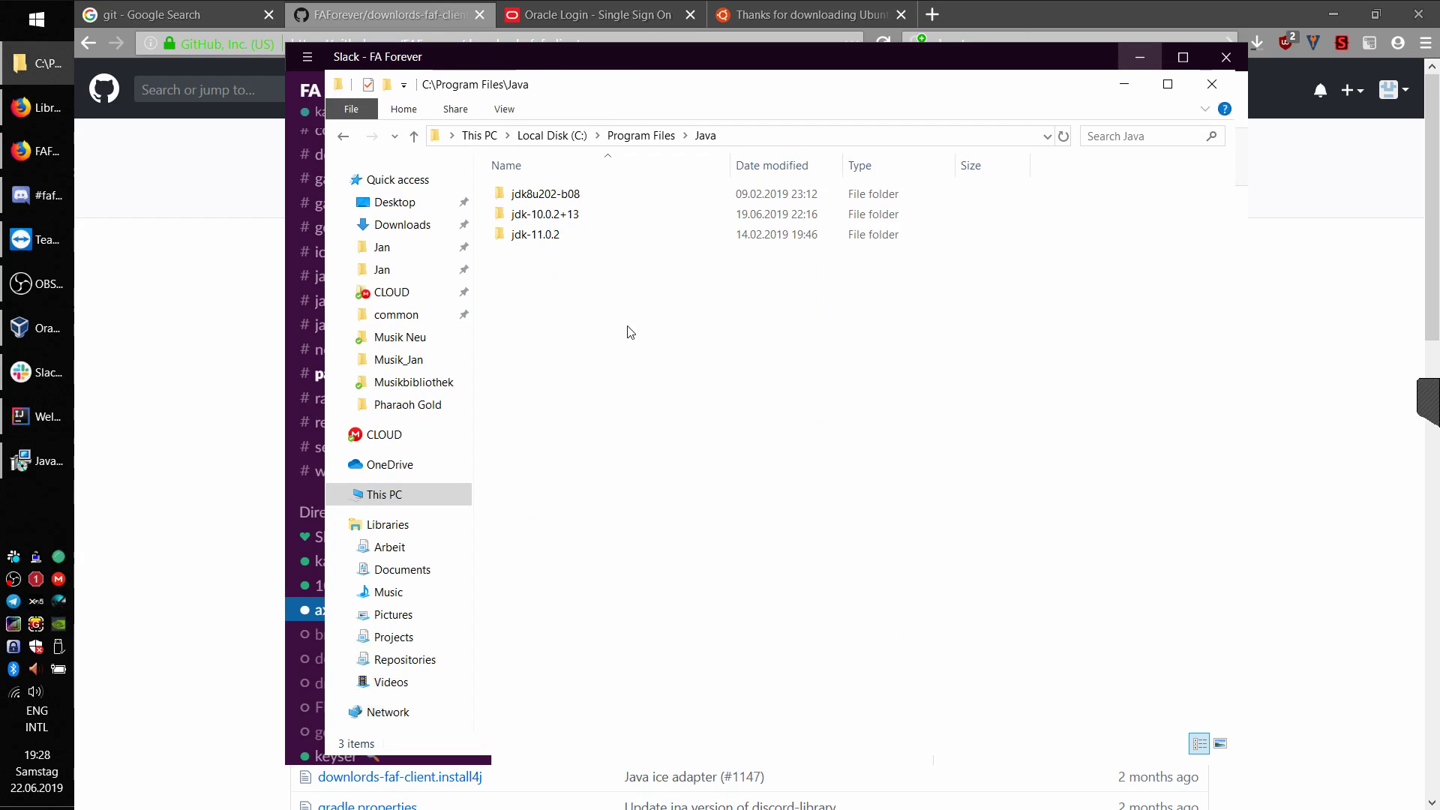
click(579, 217)
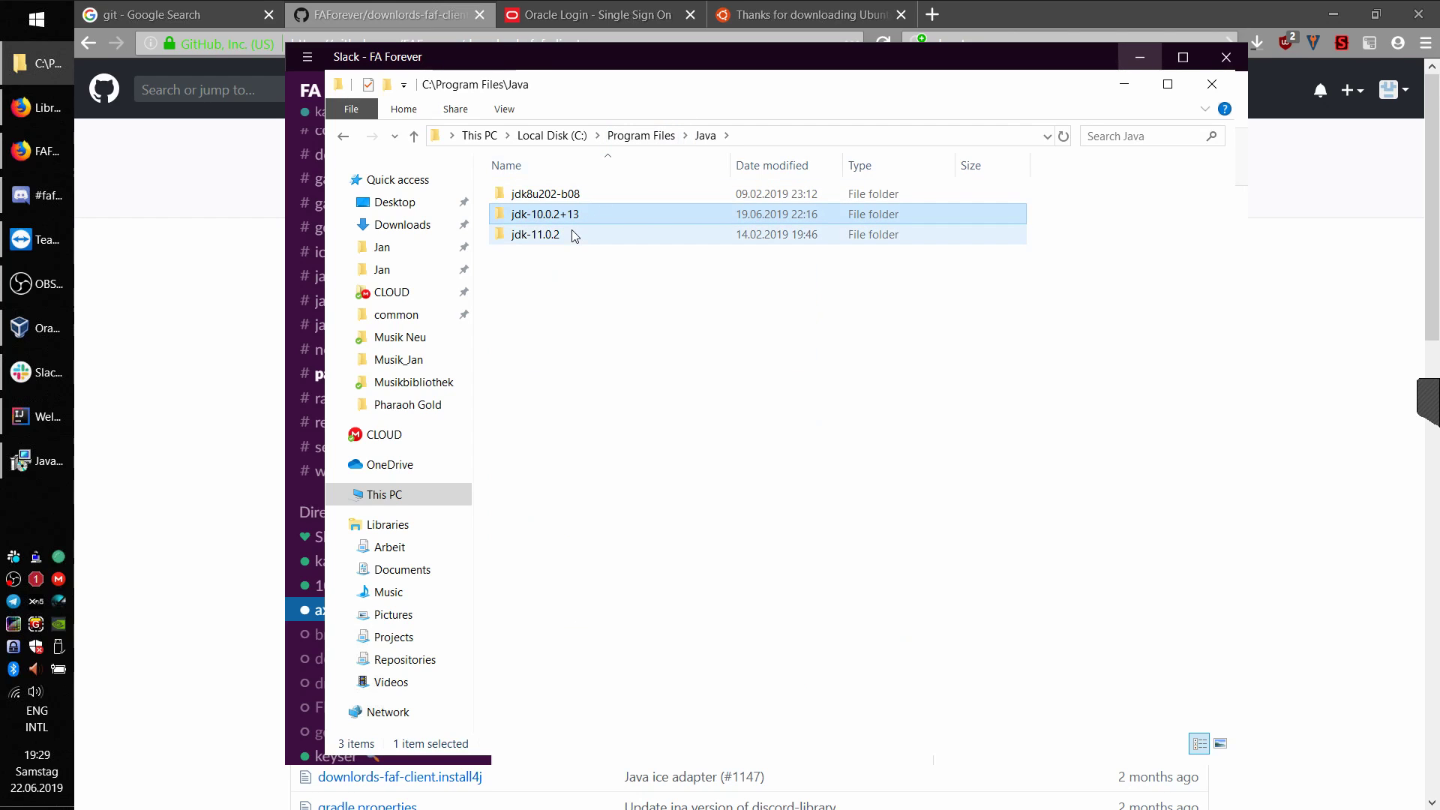
click(574, 235)
drag(653, 94, 699, 617)
Step: Set the JDK destination folder to C:\Program Files\Java\oracle-jdk-10.0.2\, start the installation and clear away the other windows
click(940, 515)
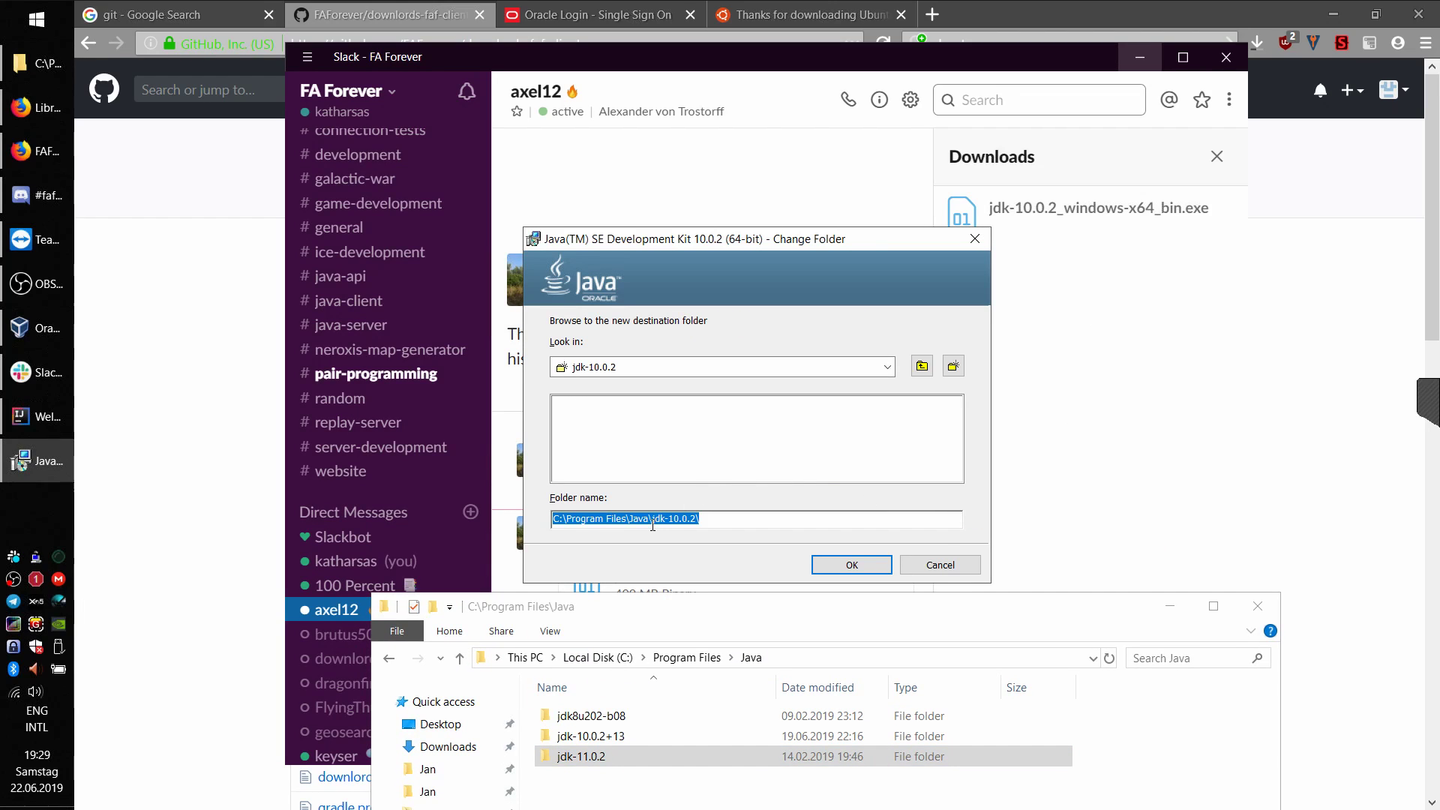
click(652, 522)
text(oracle)
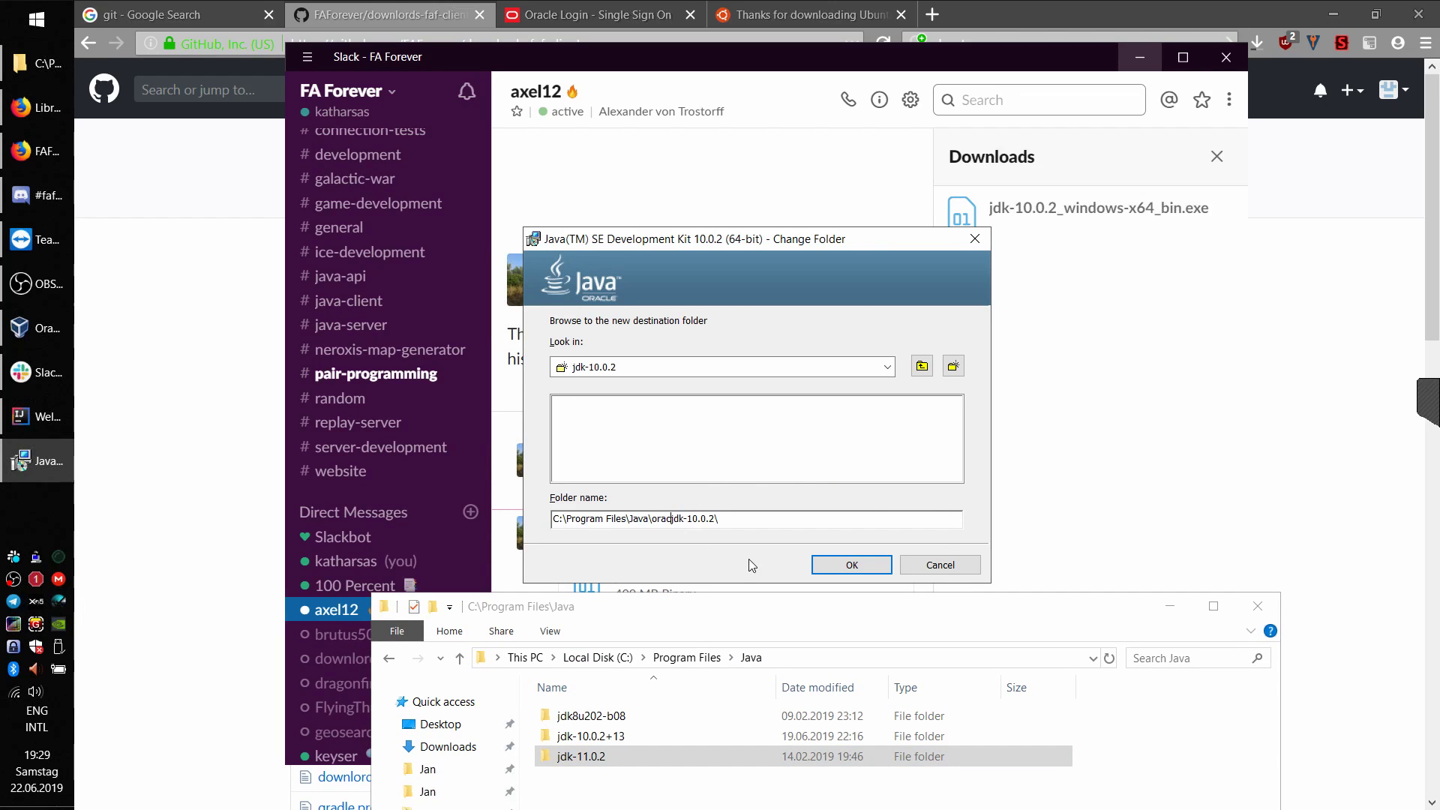
text(-)
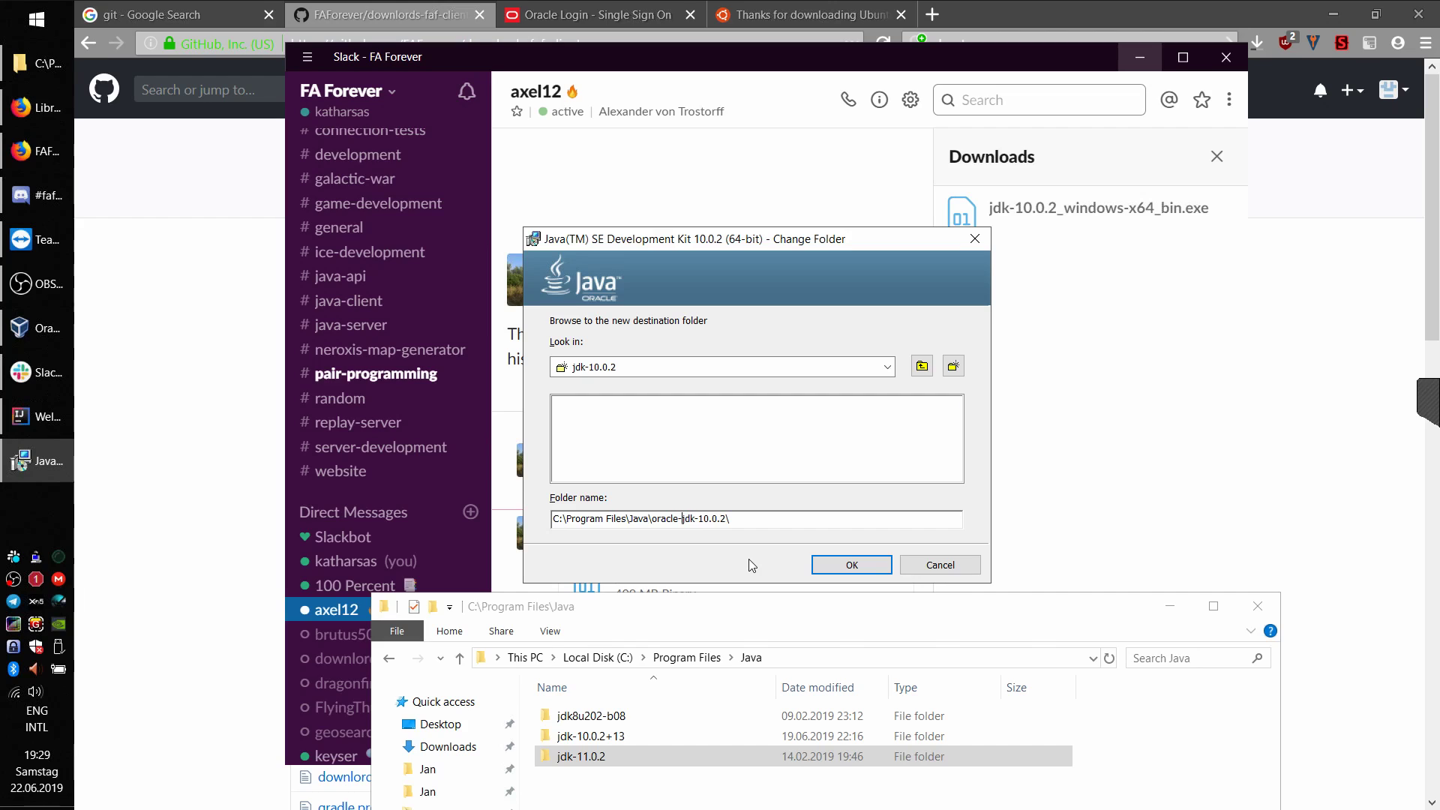
click(849, 566)
click(856, 567)
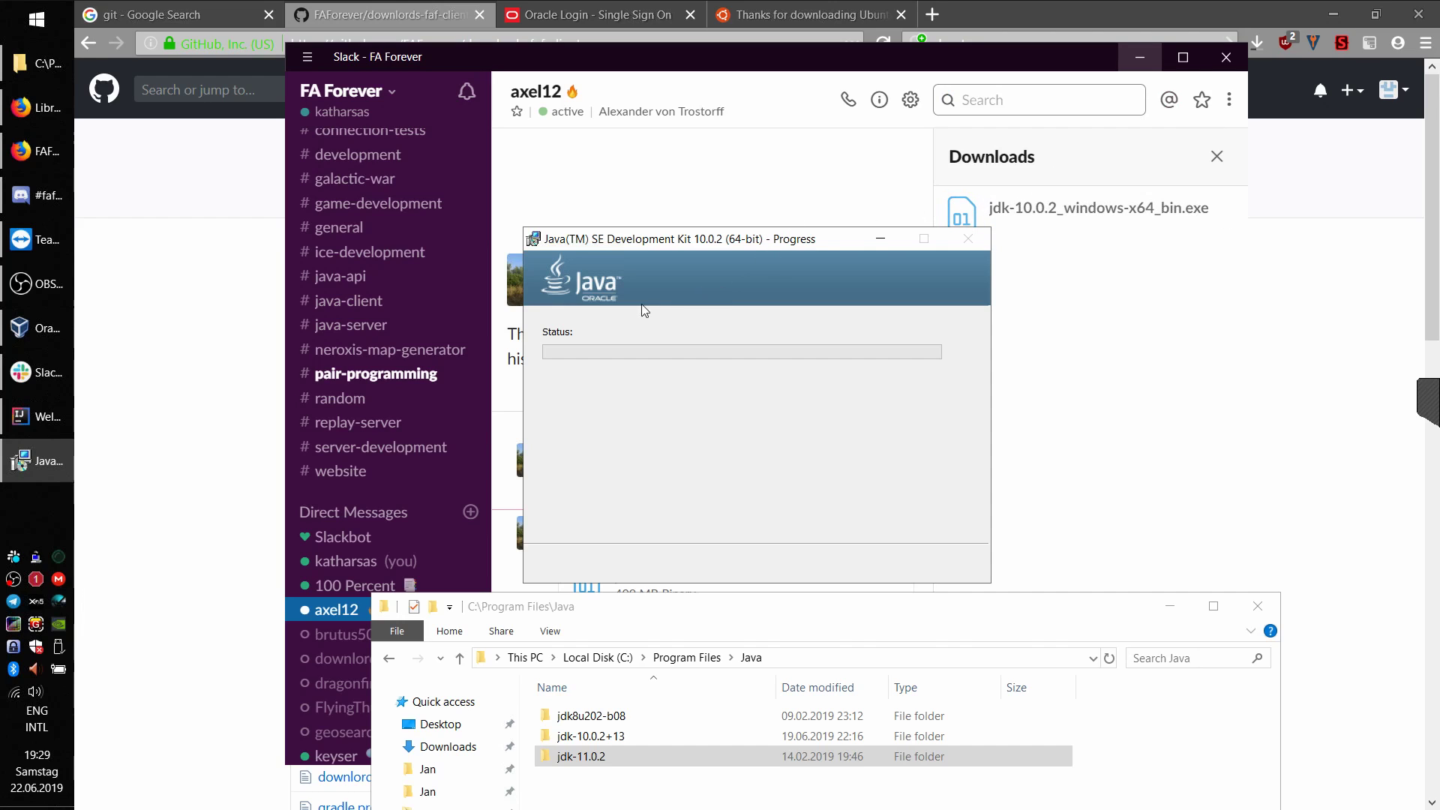
key(super+d)
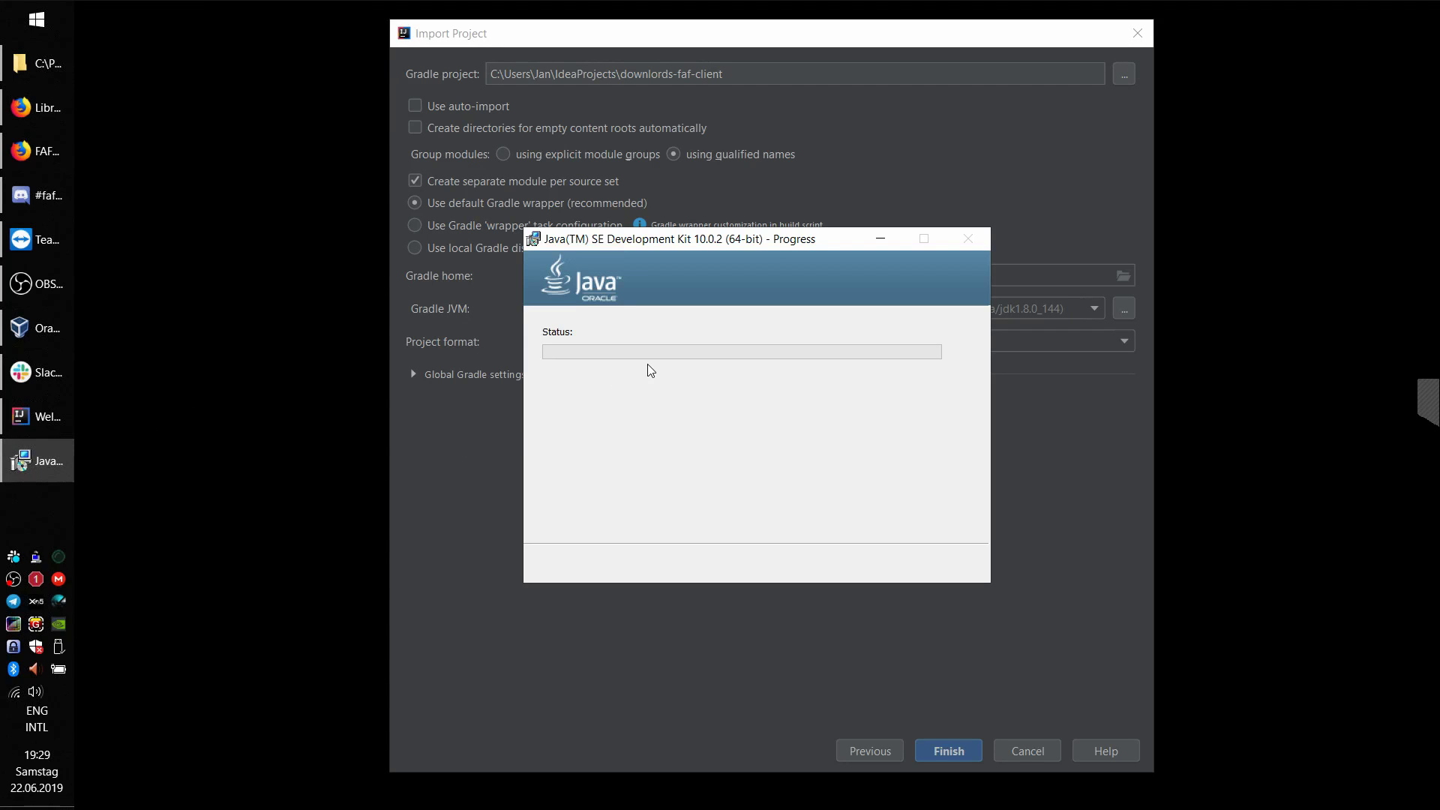
drag(777, 241, 843, 250)
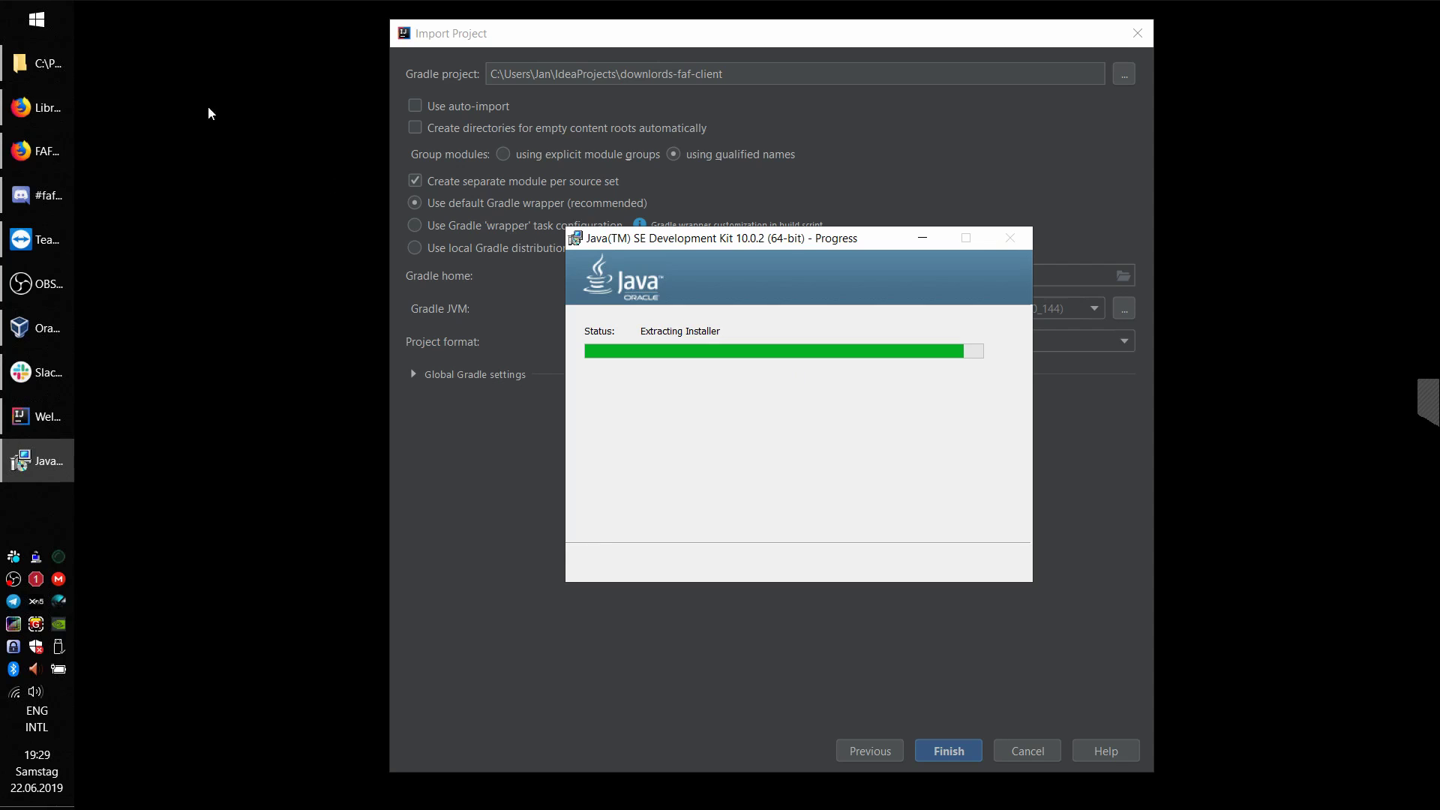
Step: Check the progress of the Ubuntu server download in the browser, then clear the browser and bookmark library windows away
click(34, 113)
click(39, 147)
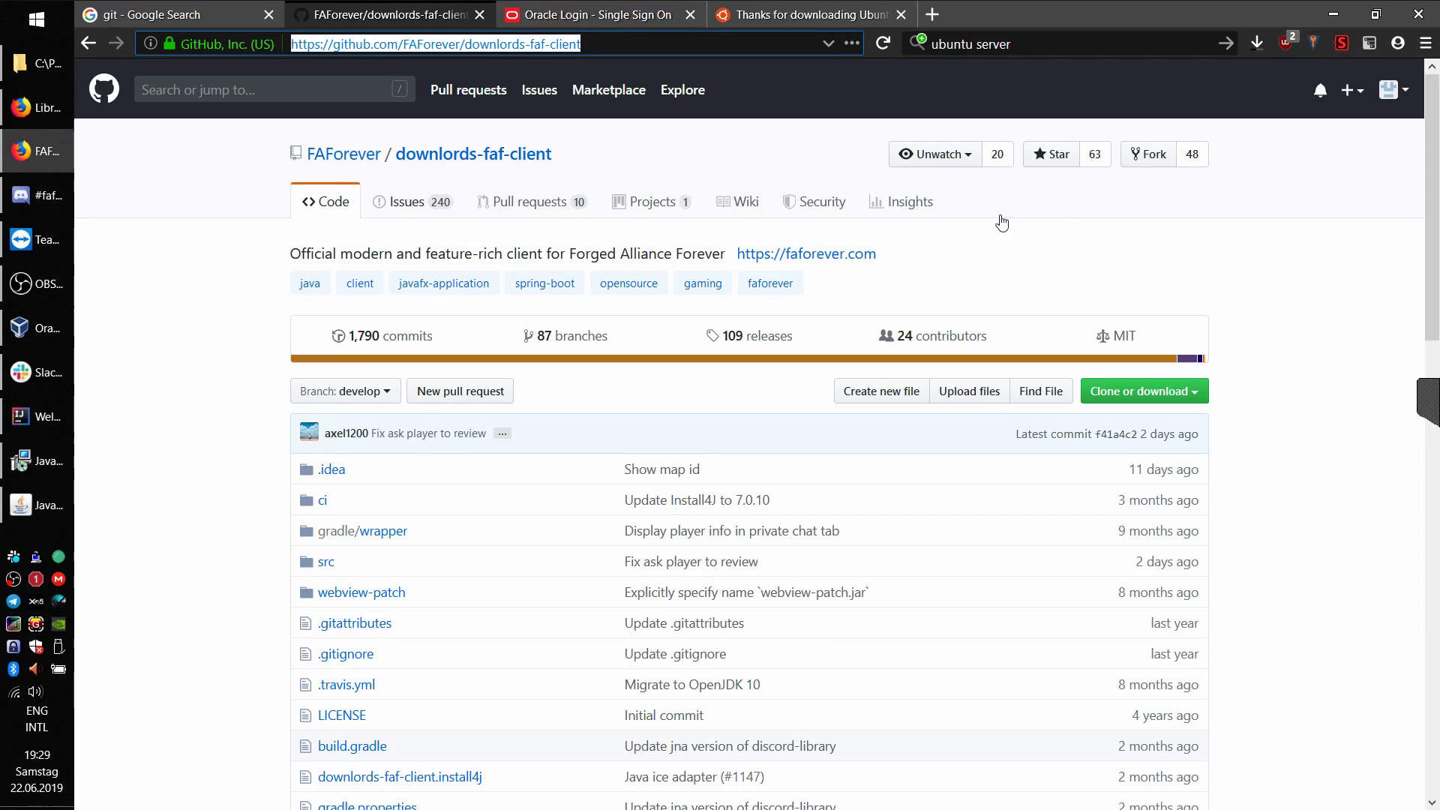
click(1257, 43)
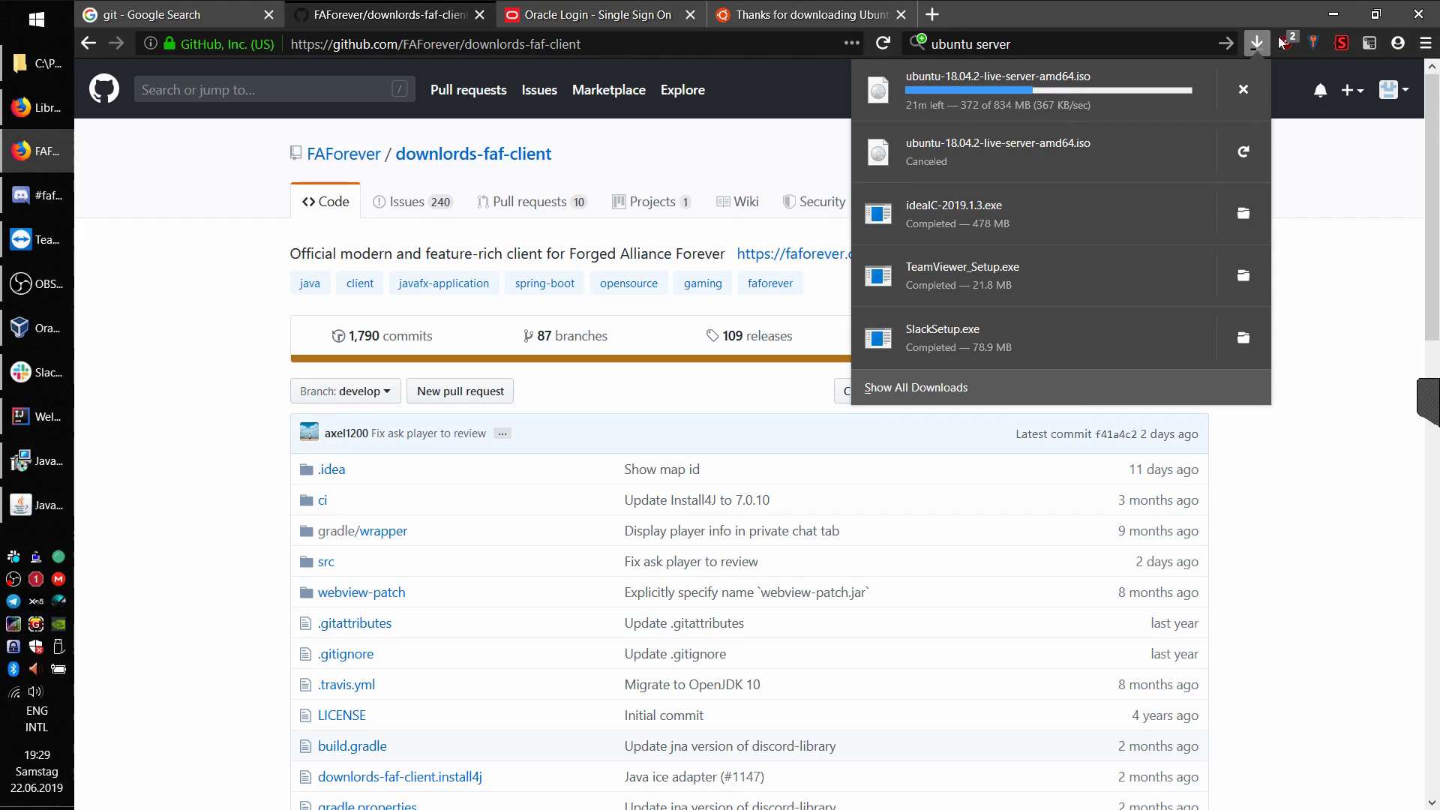
click(1333, 14)
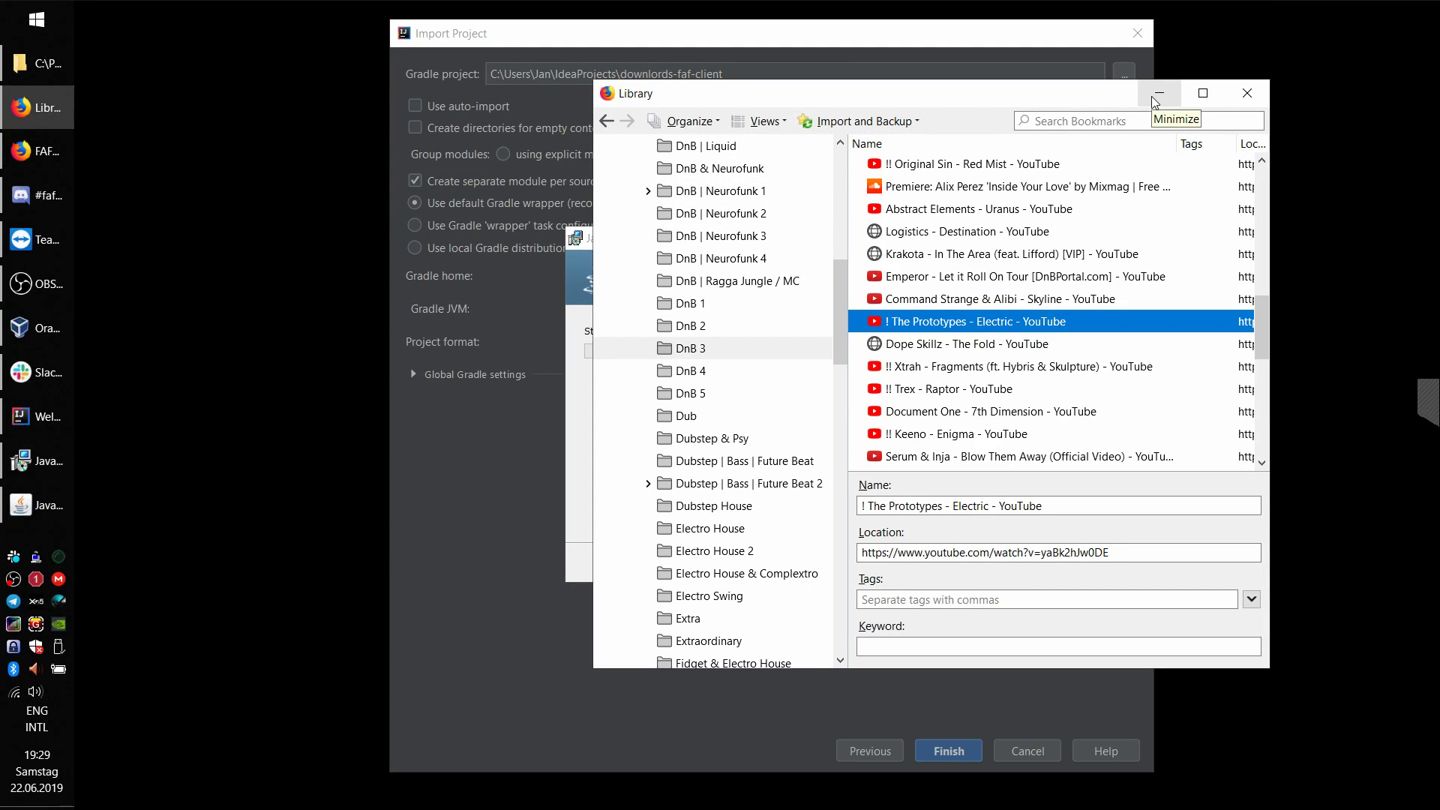
click(1158, 96)
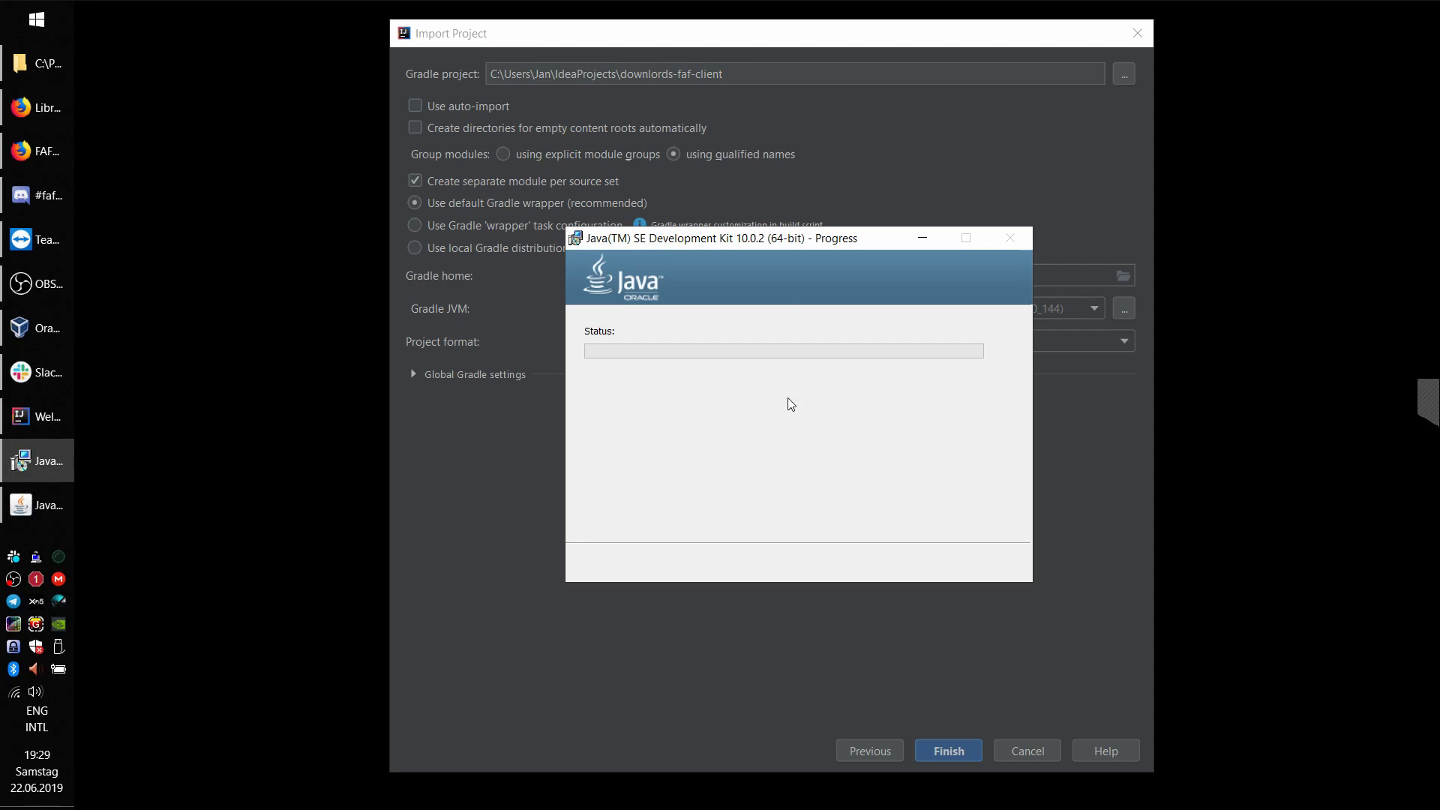
Step: Disable Java content in the browser, install the JRE to C:\Program Files\Java\jre-10.0.2 and close the completed JDK installer
drag(806, 244, 692, 264)
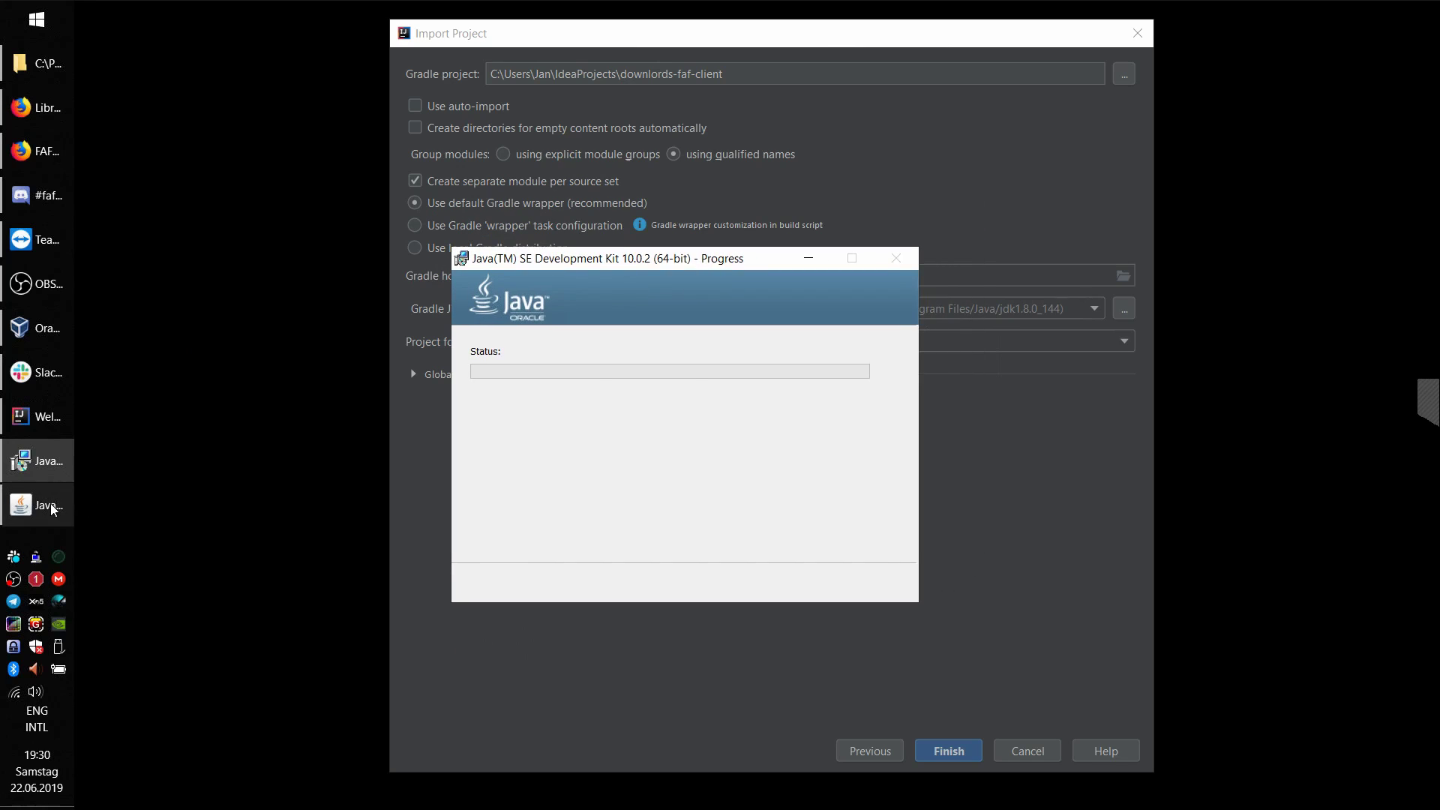
click(49, 506)
click(523, 463)
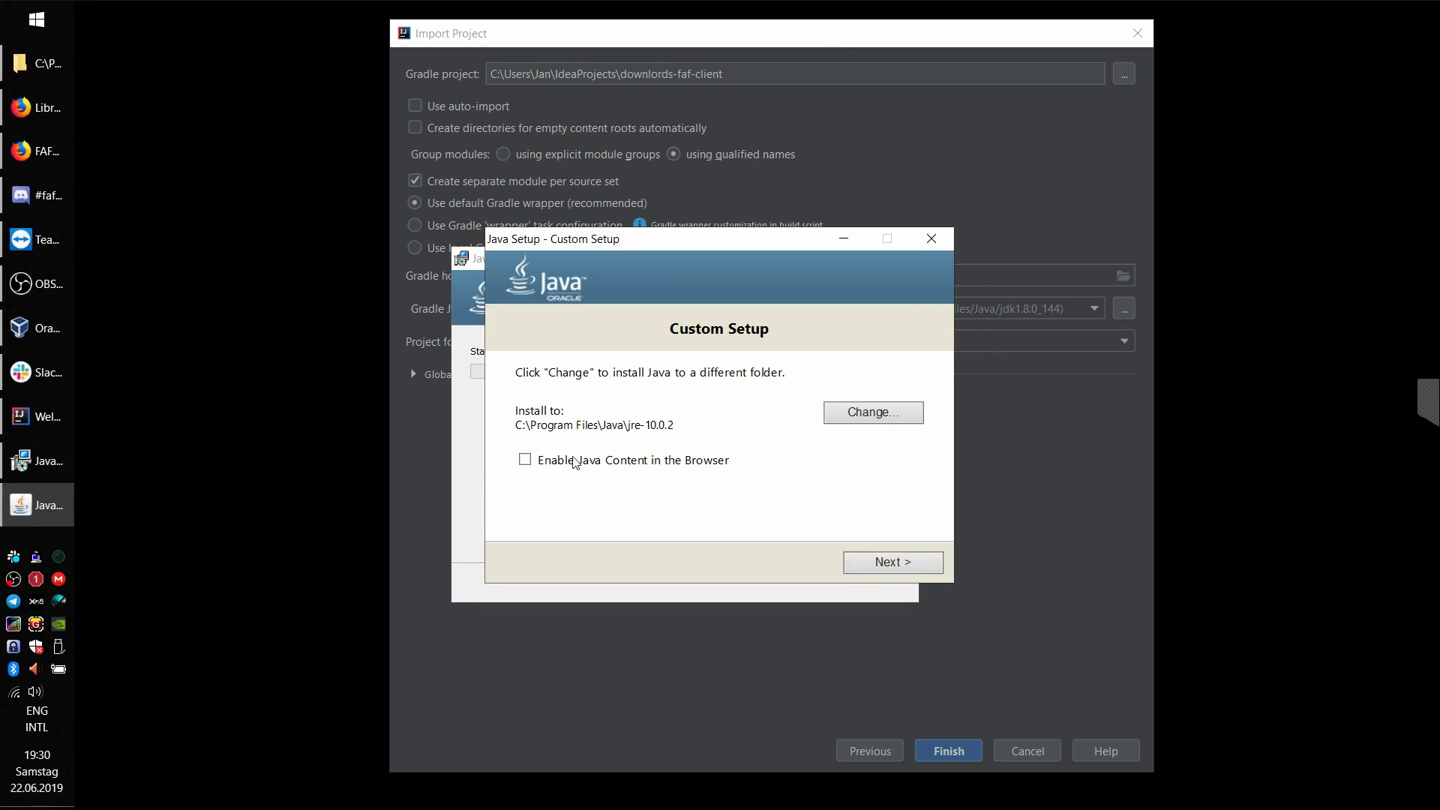
click(875, 571)
drag(715, 248, 800, 193)
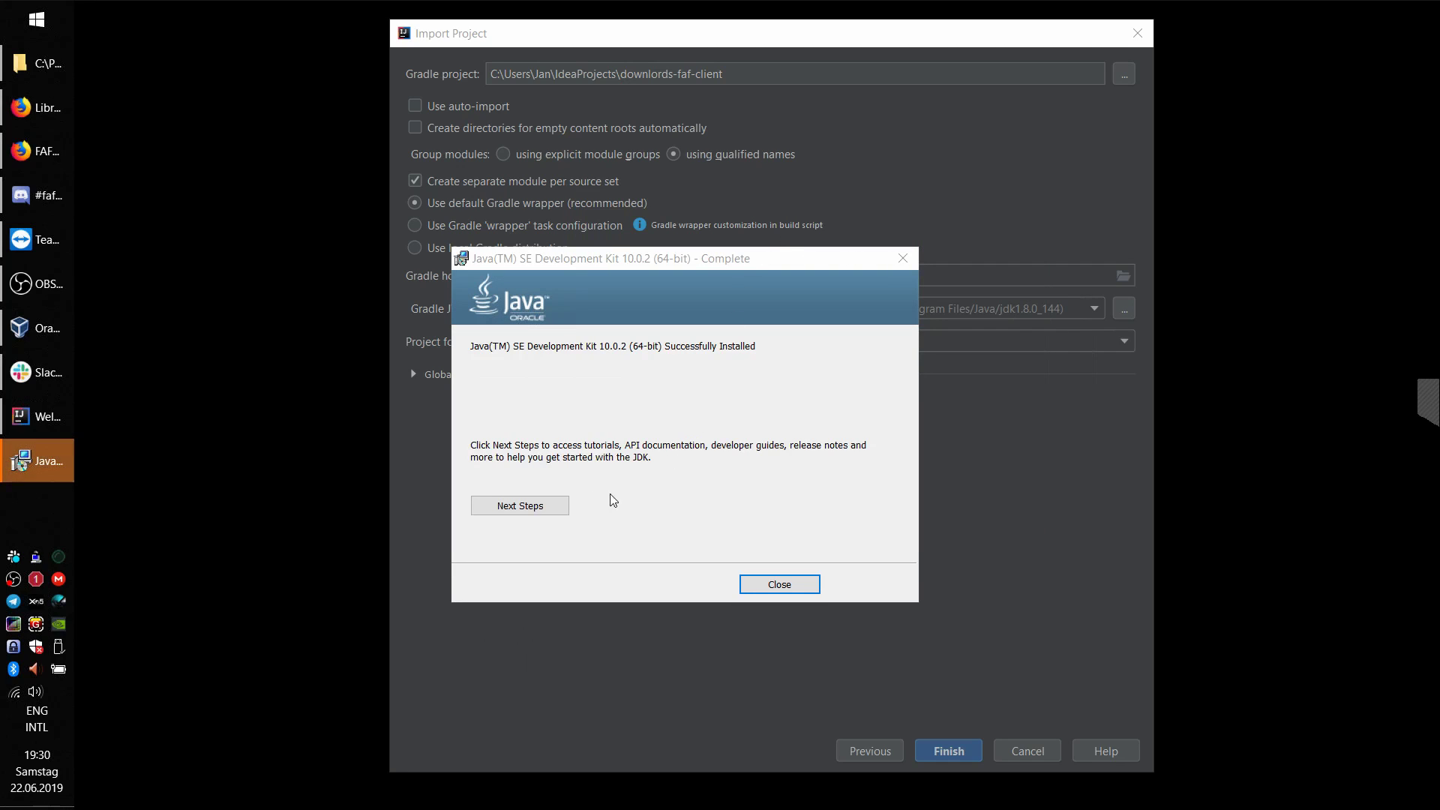
click(784, 587)
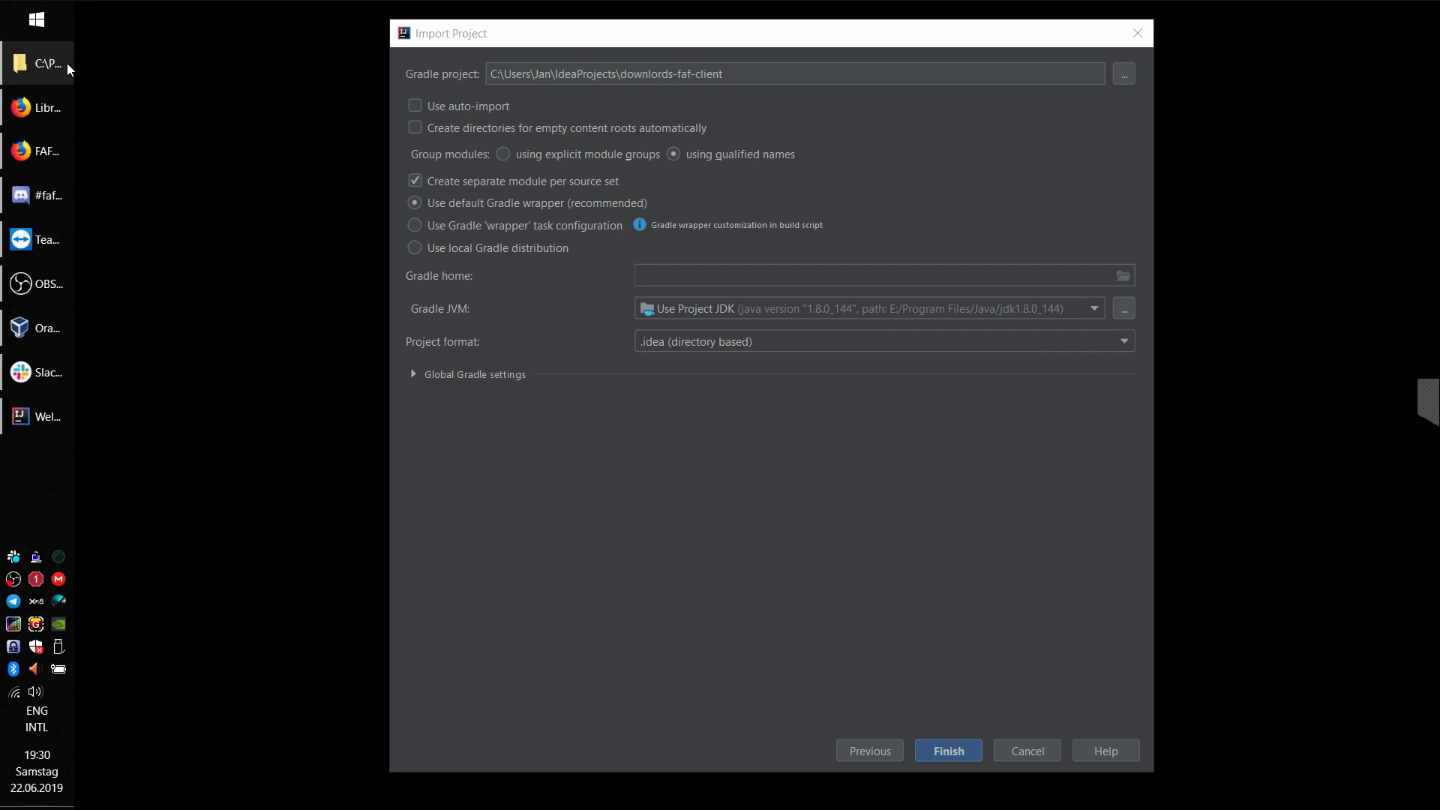
key(super)
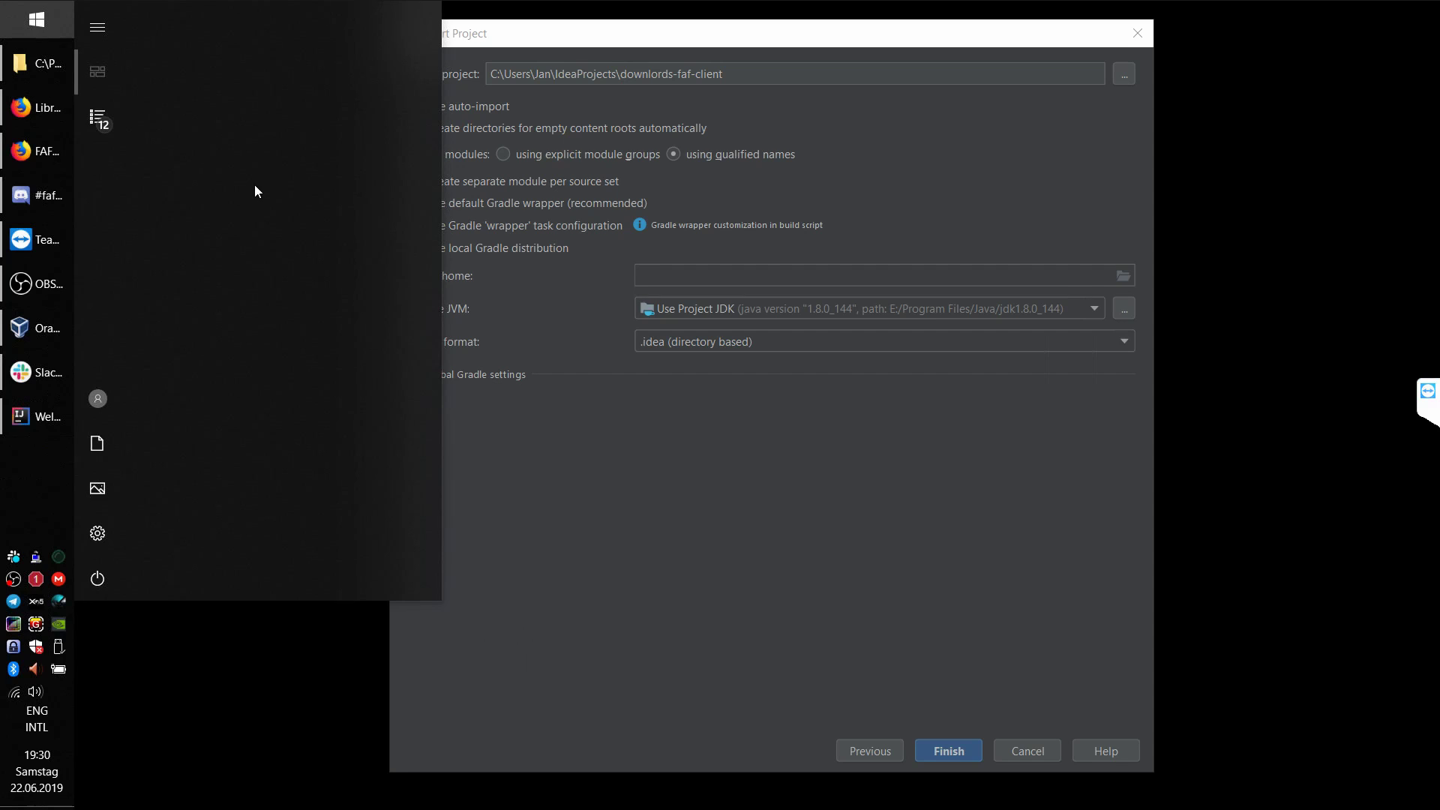
click(640, 41)
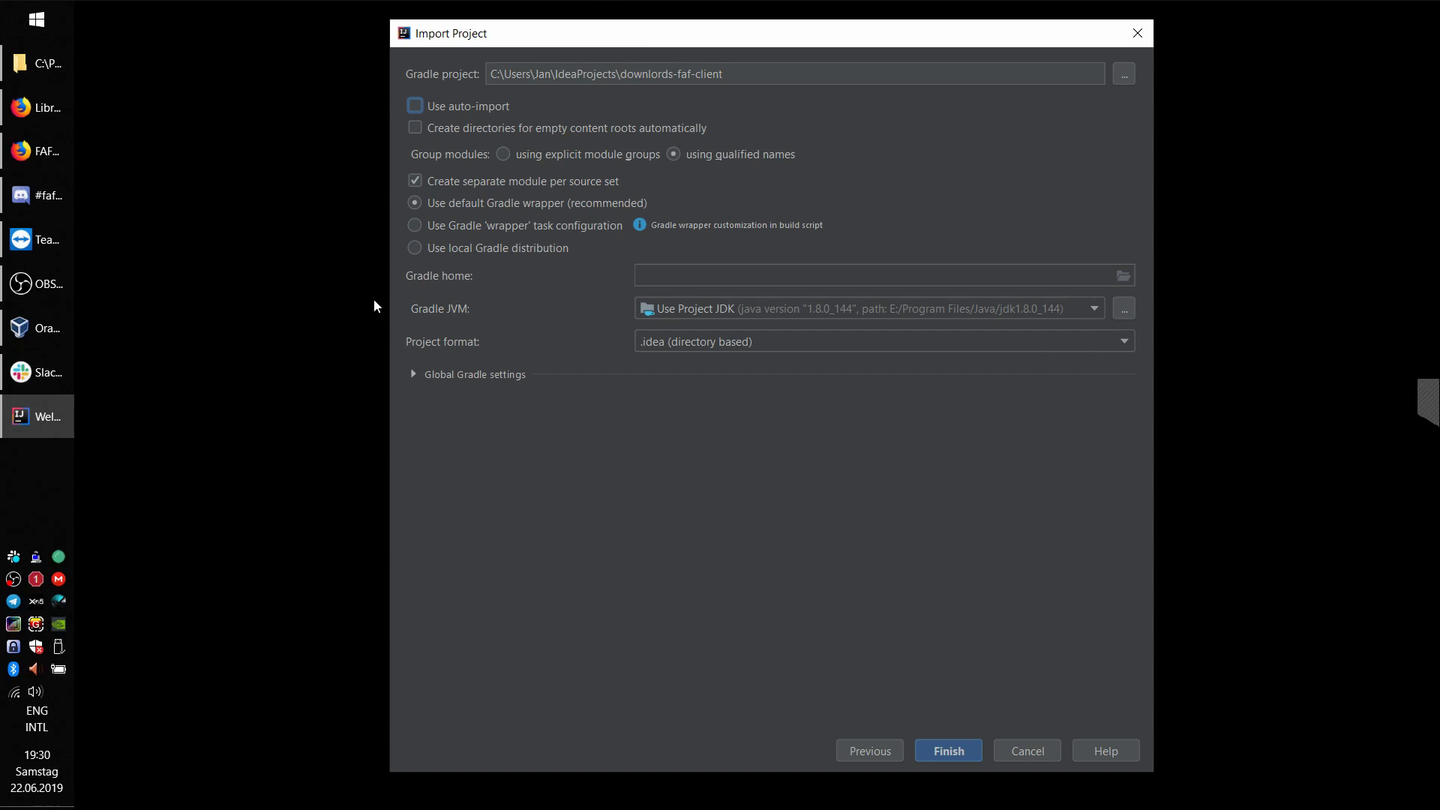
key(super)
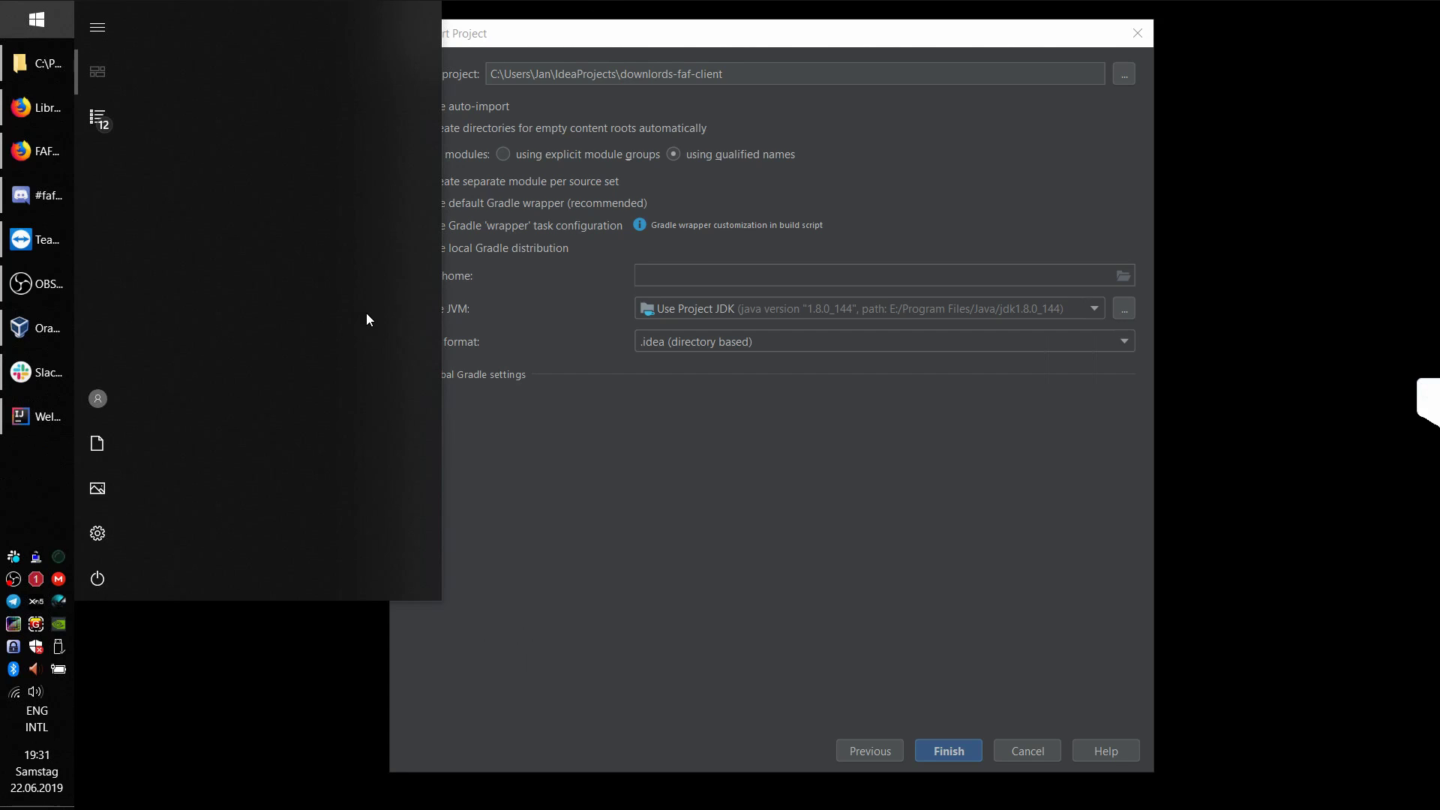
text(cmd)
key(Return)
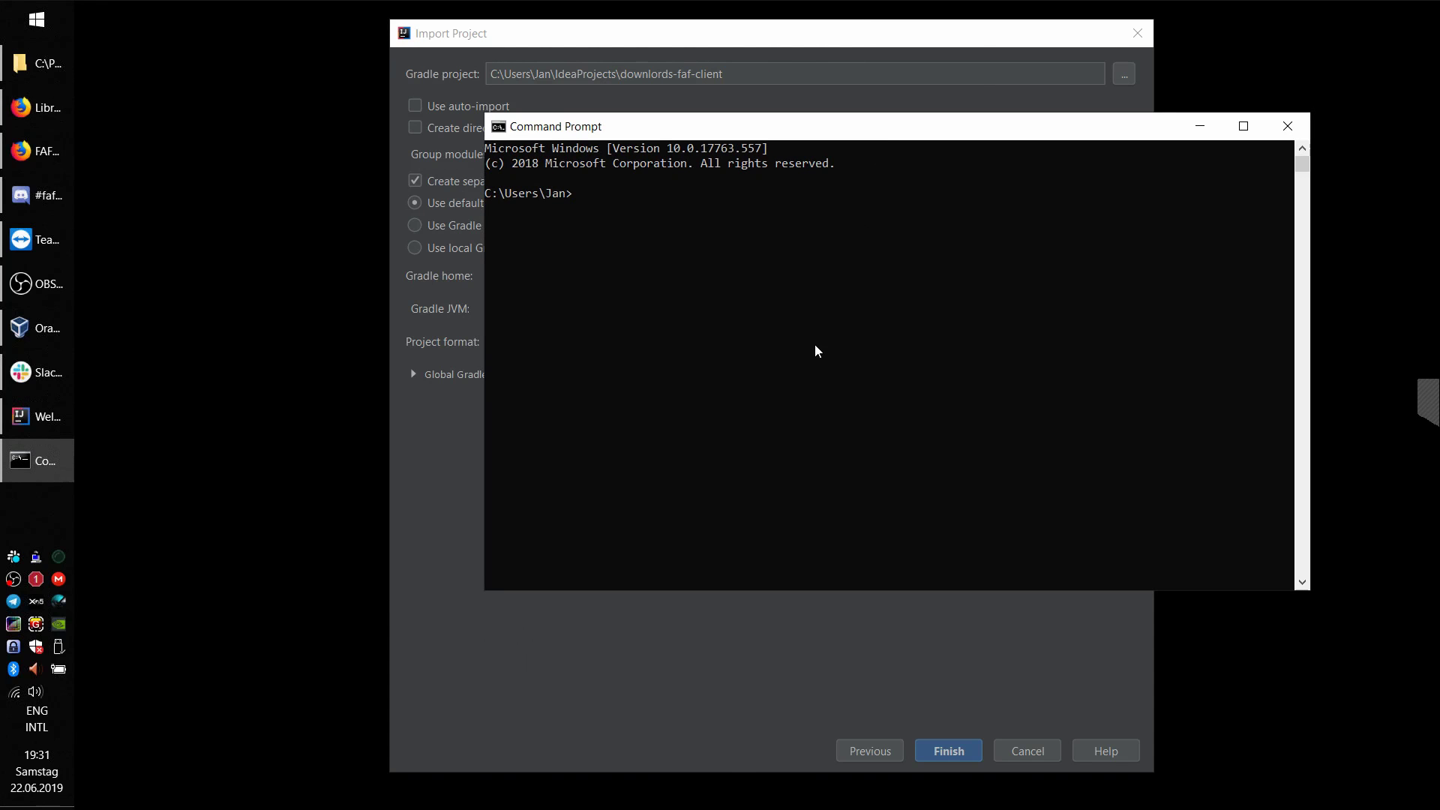
mouse_move(780, 129)
mouse_down()
mouse_move(736, 142)
mouse_move(753, 140)
mouse_up()
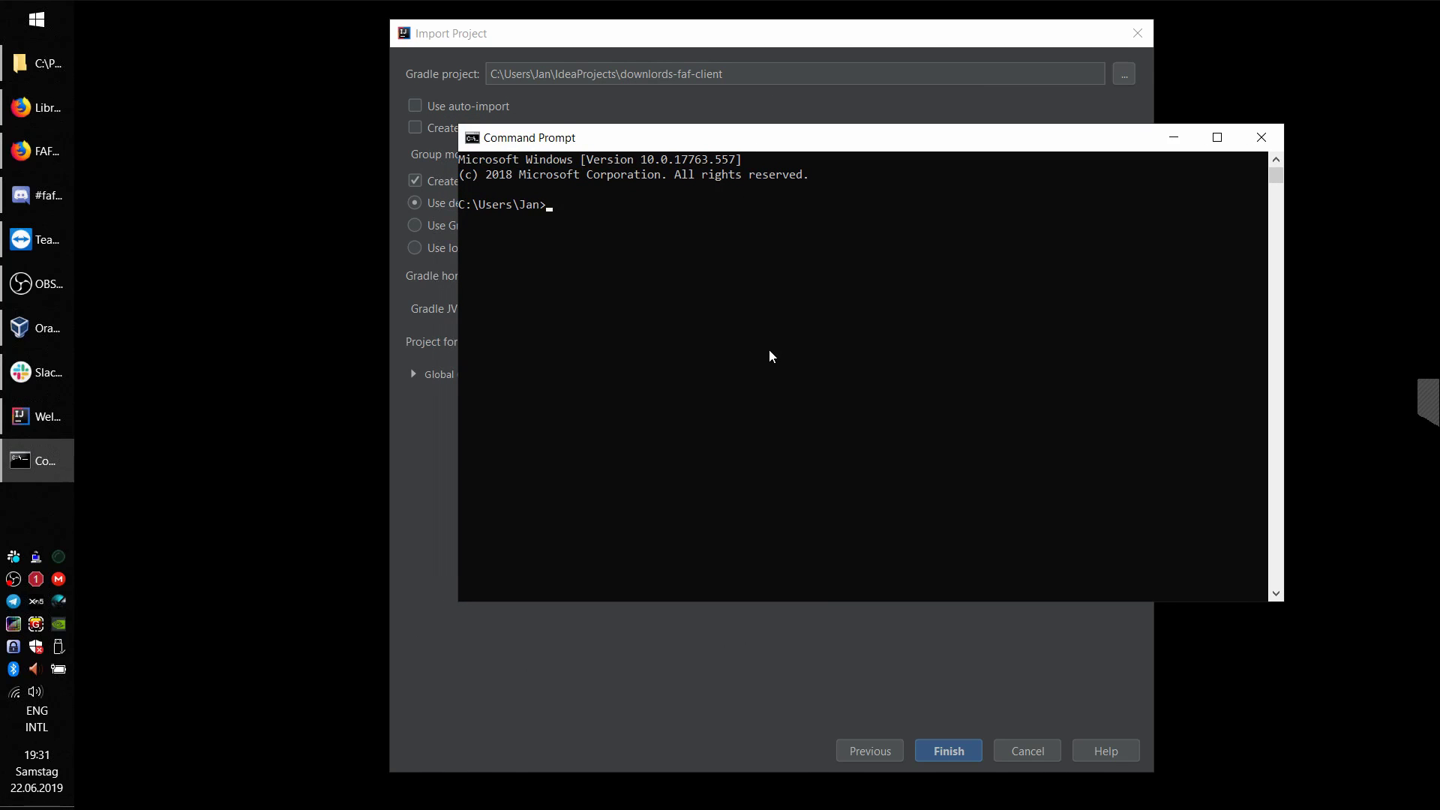
click(1262, 138)
mouse_move(58, 385)
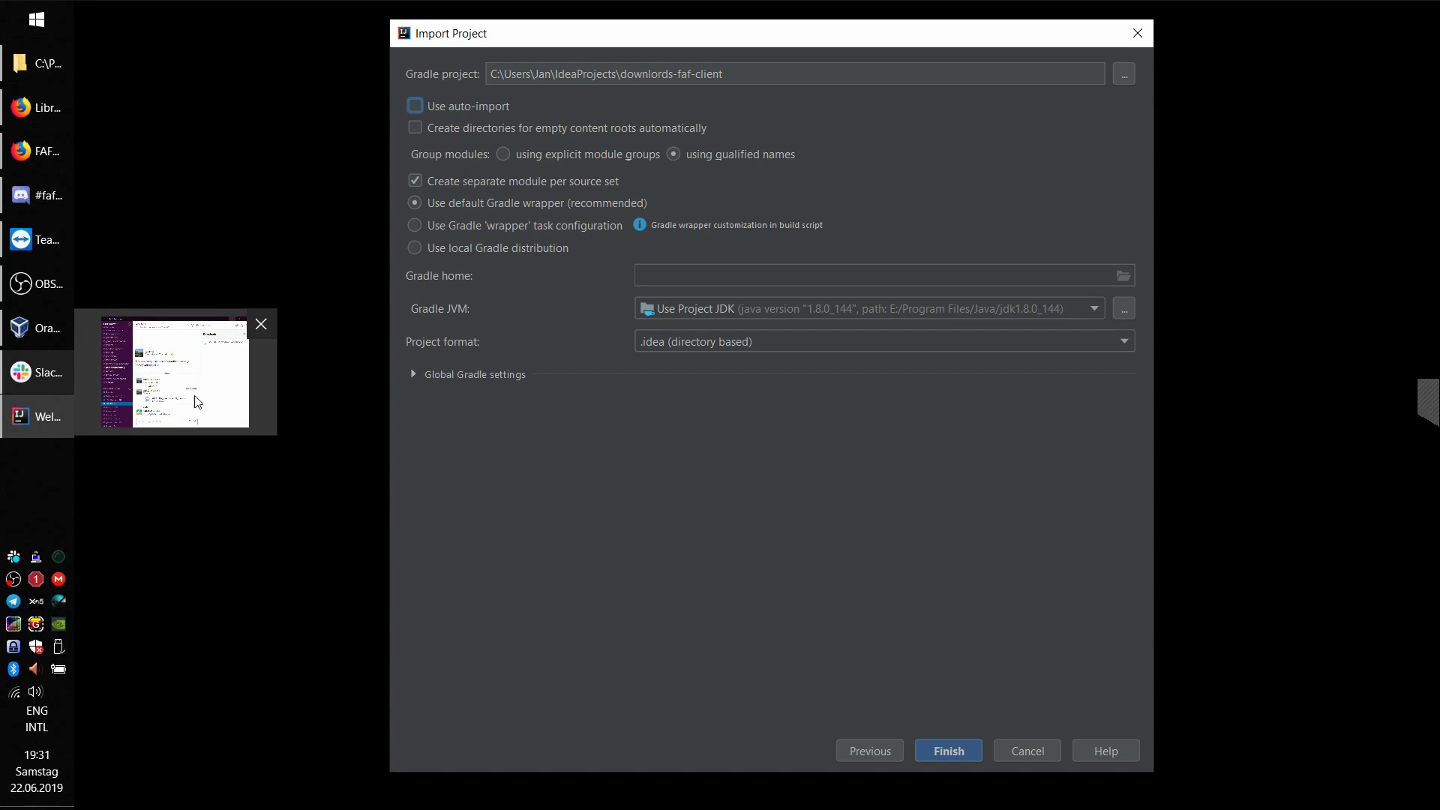
click(295, 505)
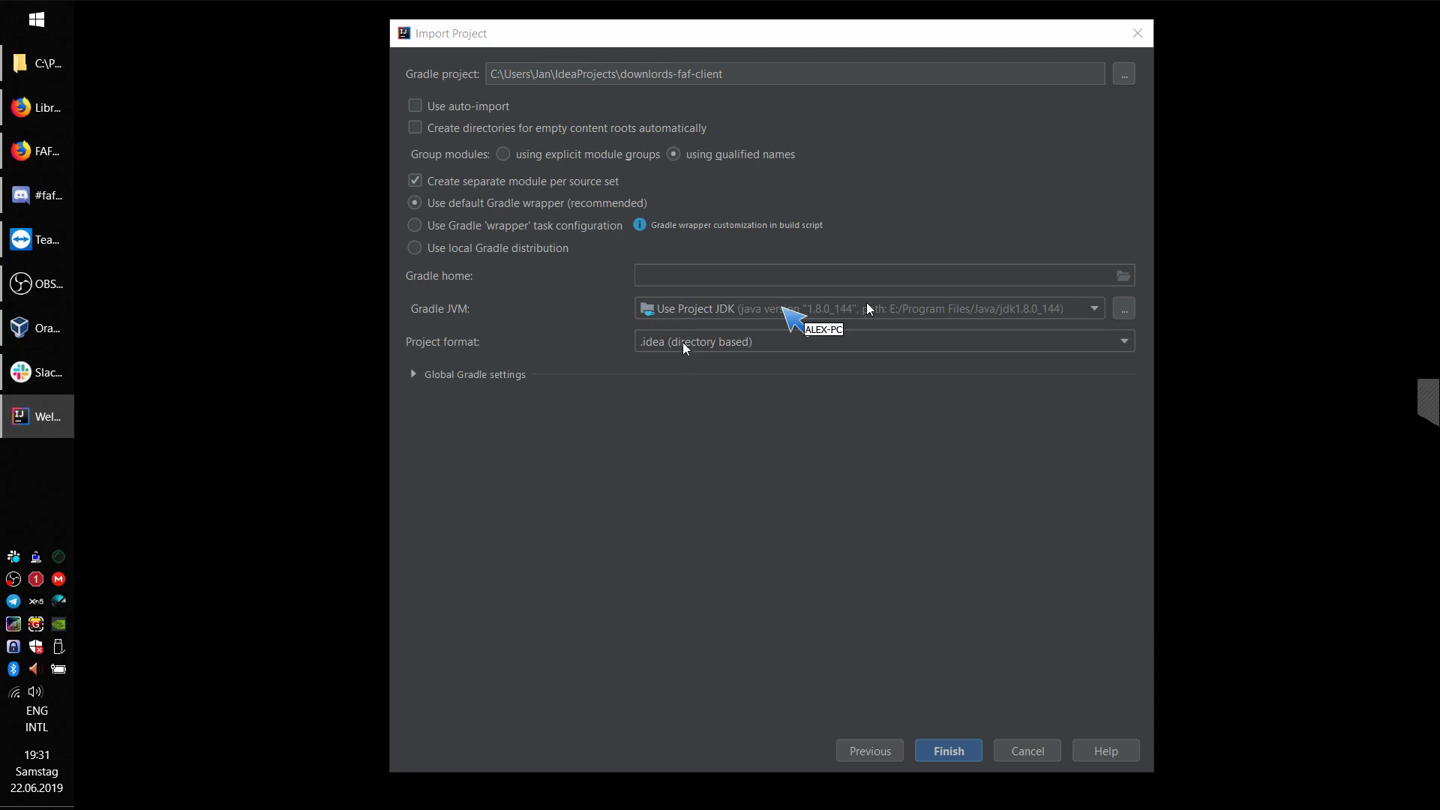
Step: Set the Gradle JVM to the JDK in C:\Program Files\Java\oracle-jdk-10.0.2
click(1097, 309)
click(1125, 310)
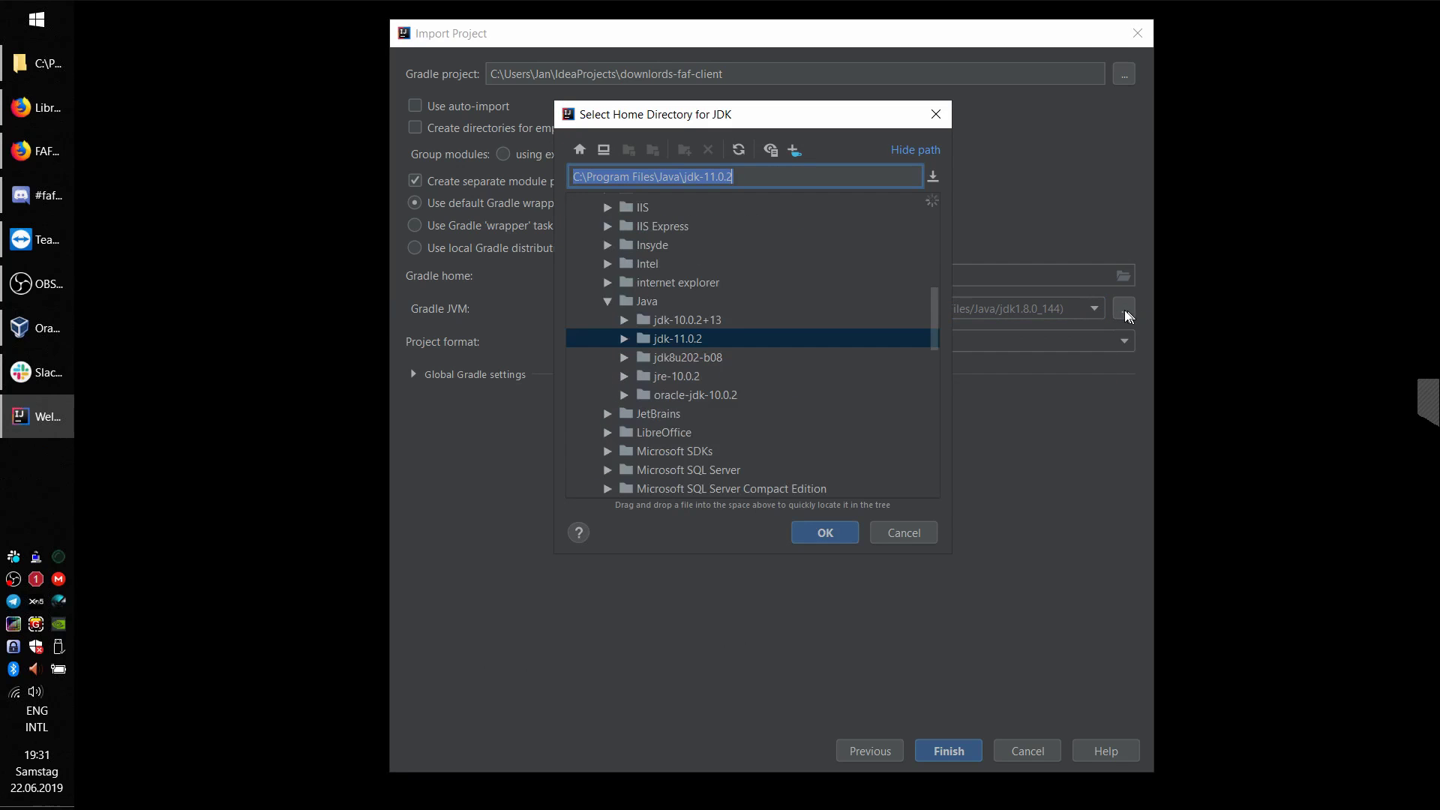
drag(806, 117, 552, 150)
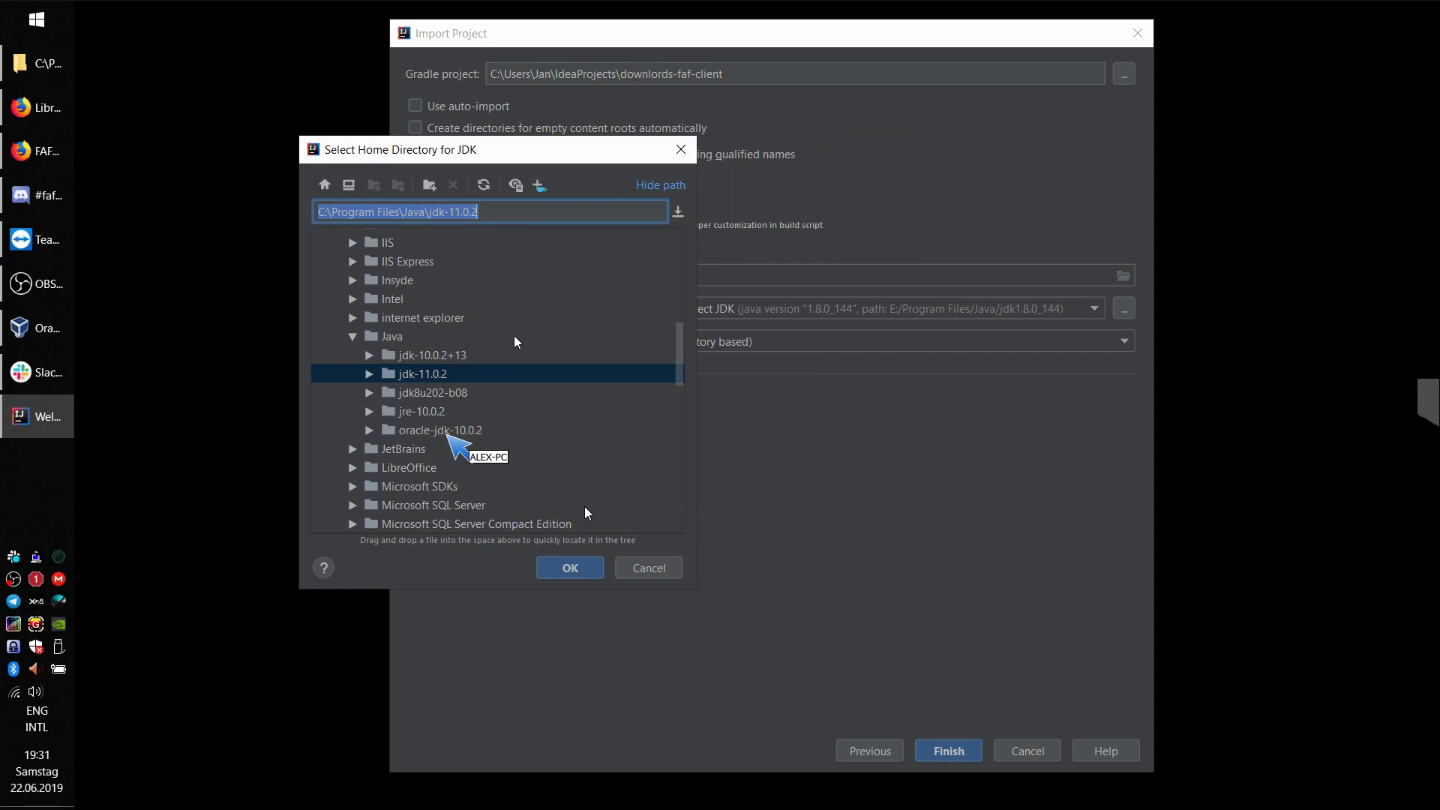
click(442, 430)
key(Return)
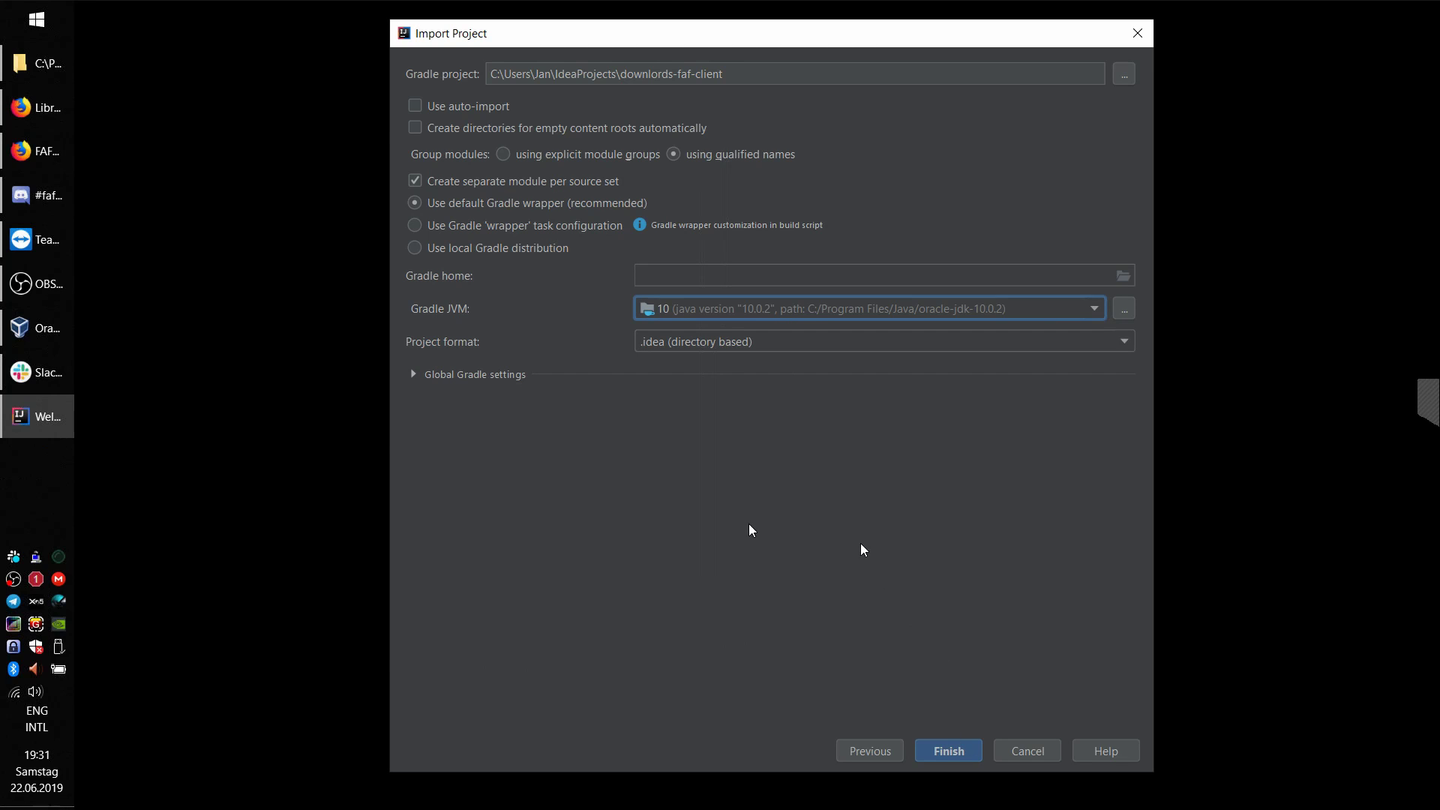
Step: Finish the Gradle project import, overwriting the existing .idea project file, and dismiss the Tip of the Day
click(950, 752)
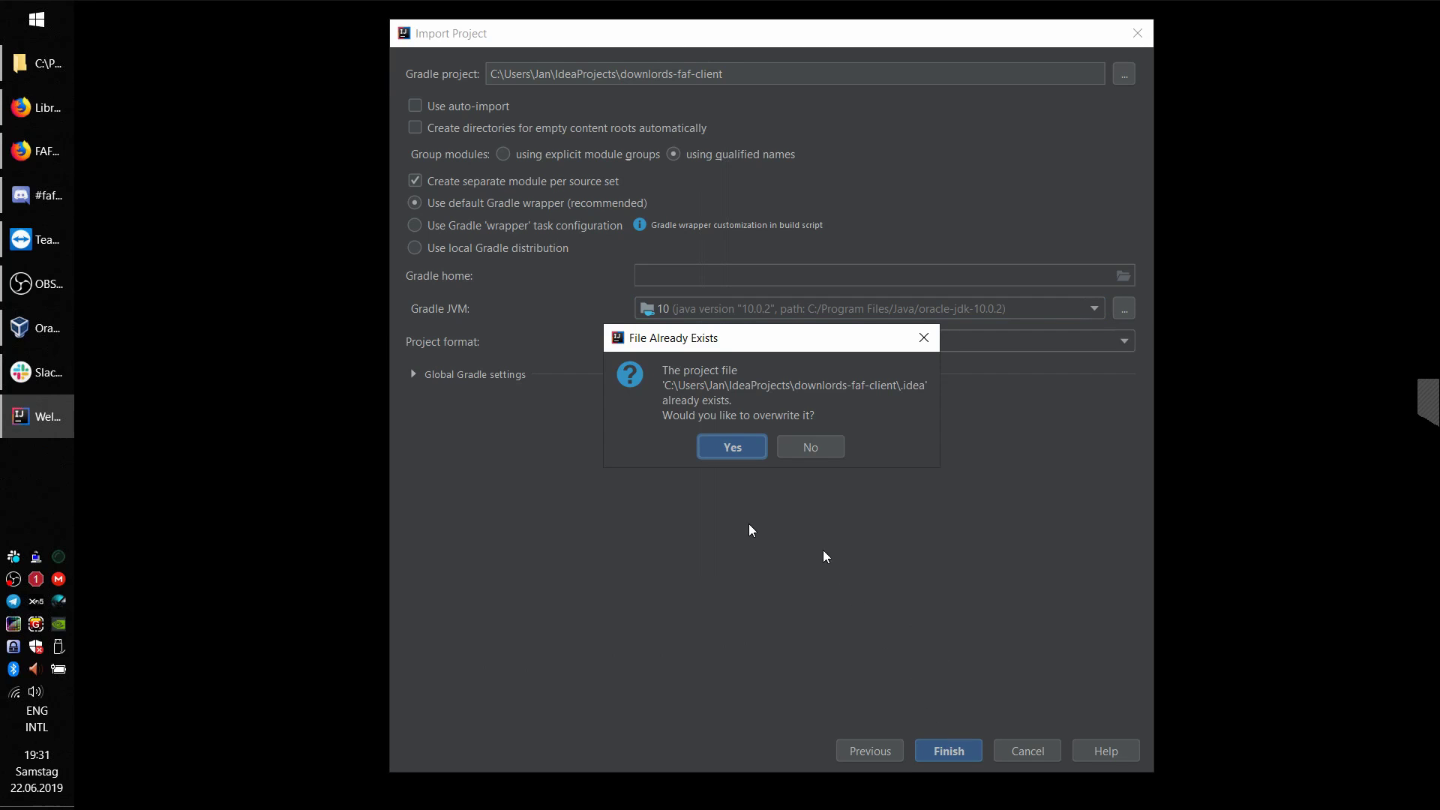
click(733, 447)
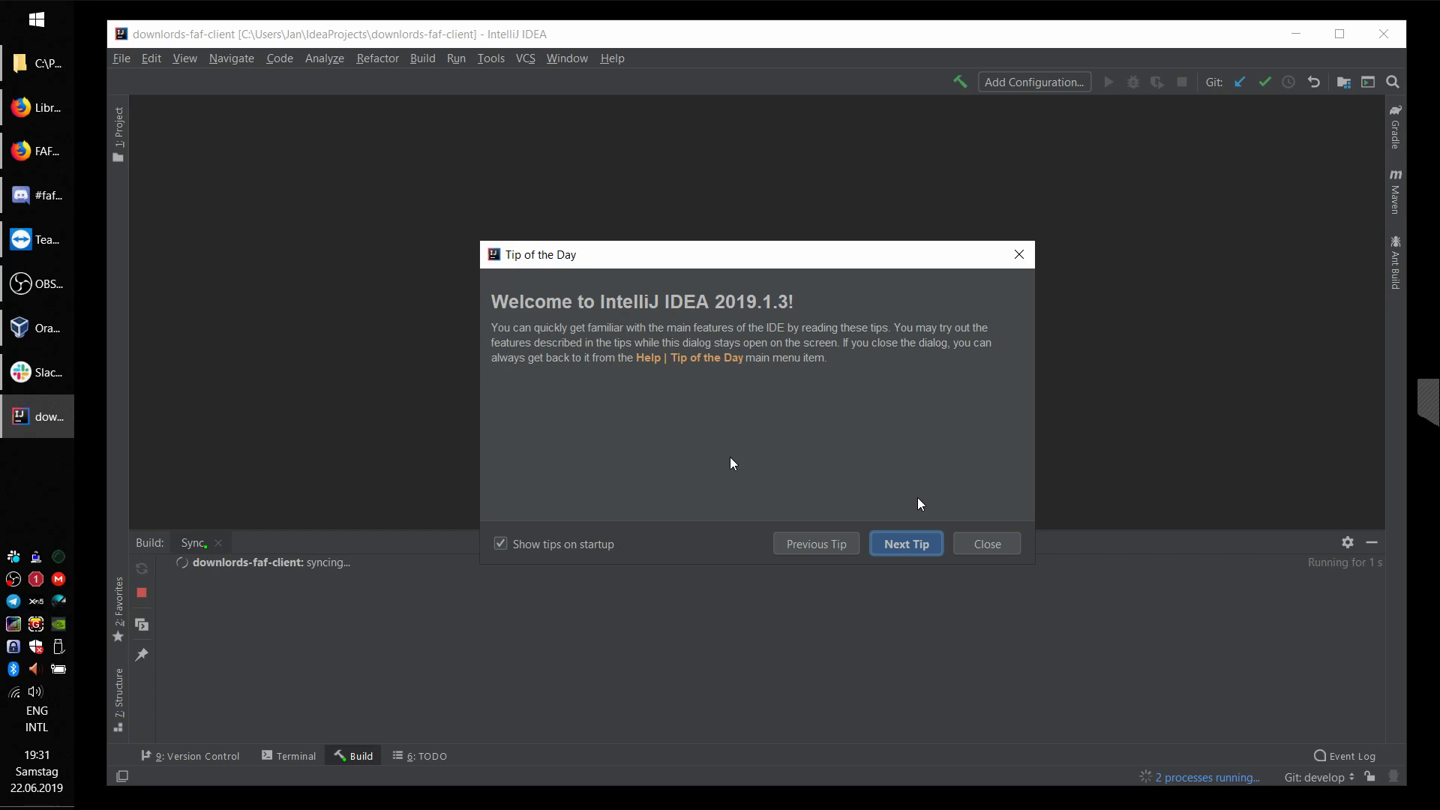
click(979, 537)
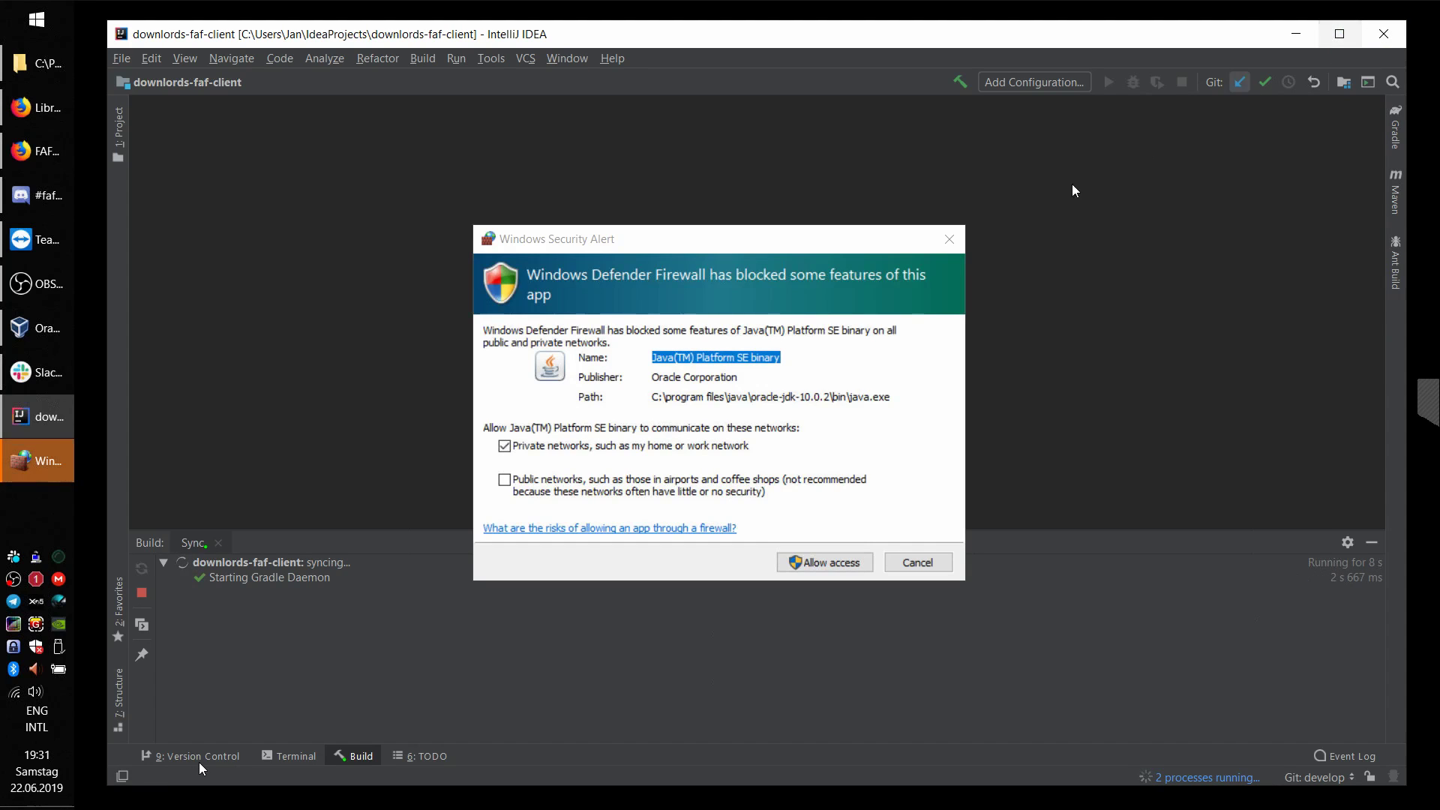
Step: Allow the Java(TM) Platform SE binary through the firewall on private and public networks, and maximize the IDE window
click(539, 477)
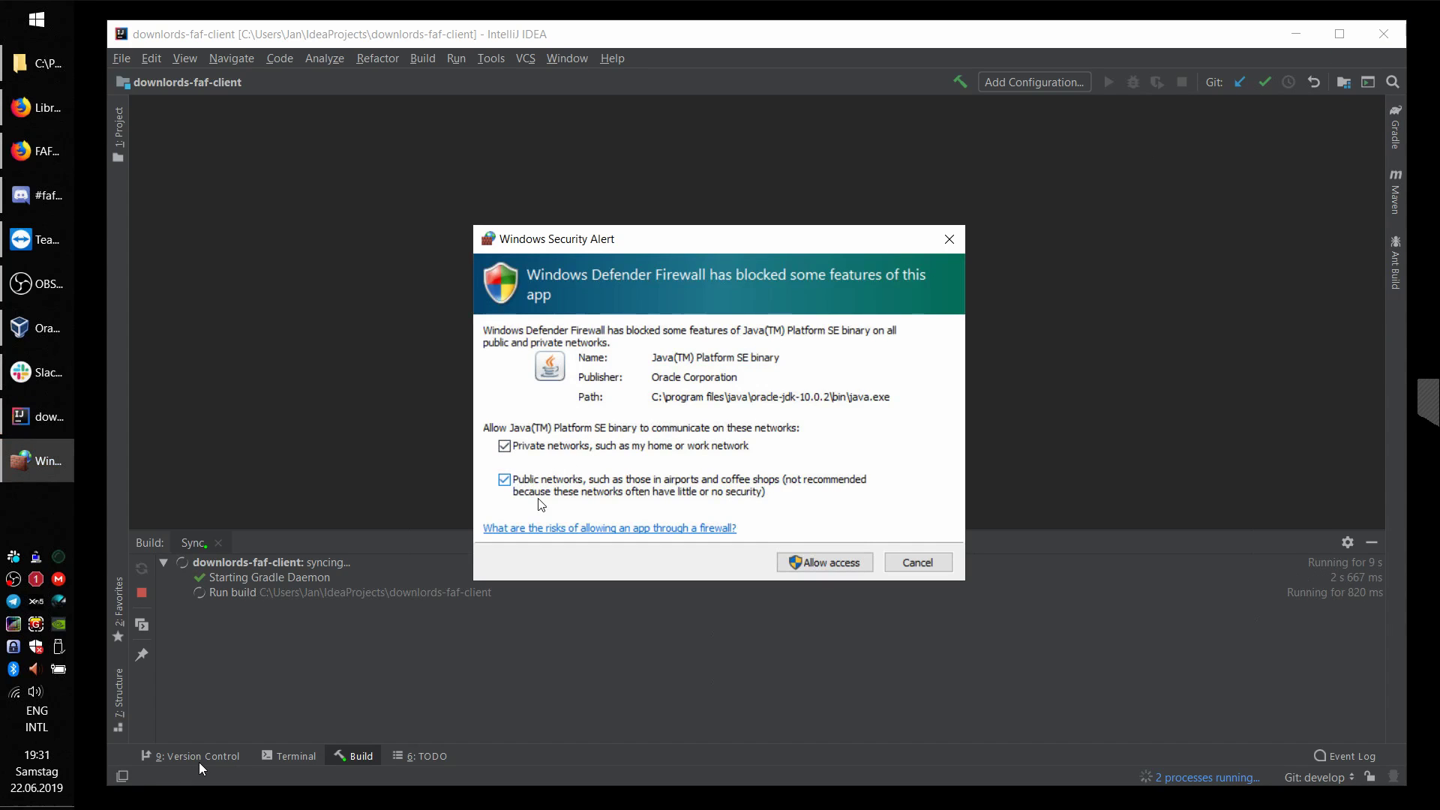
click(803, 563)
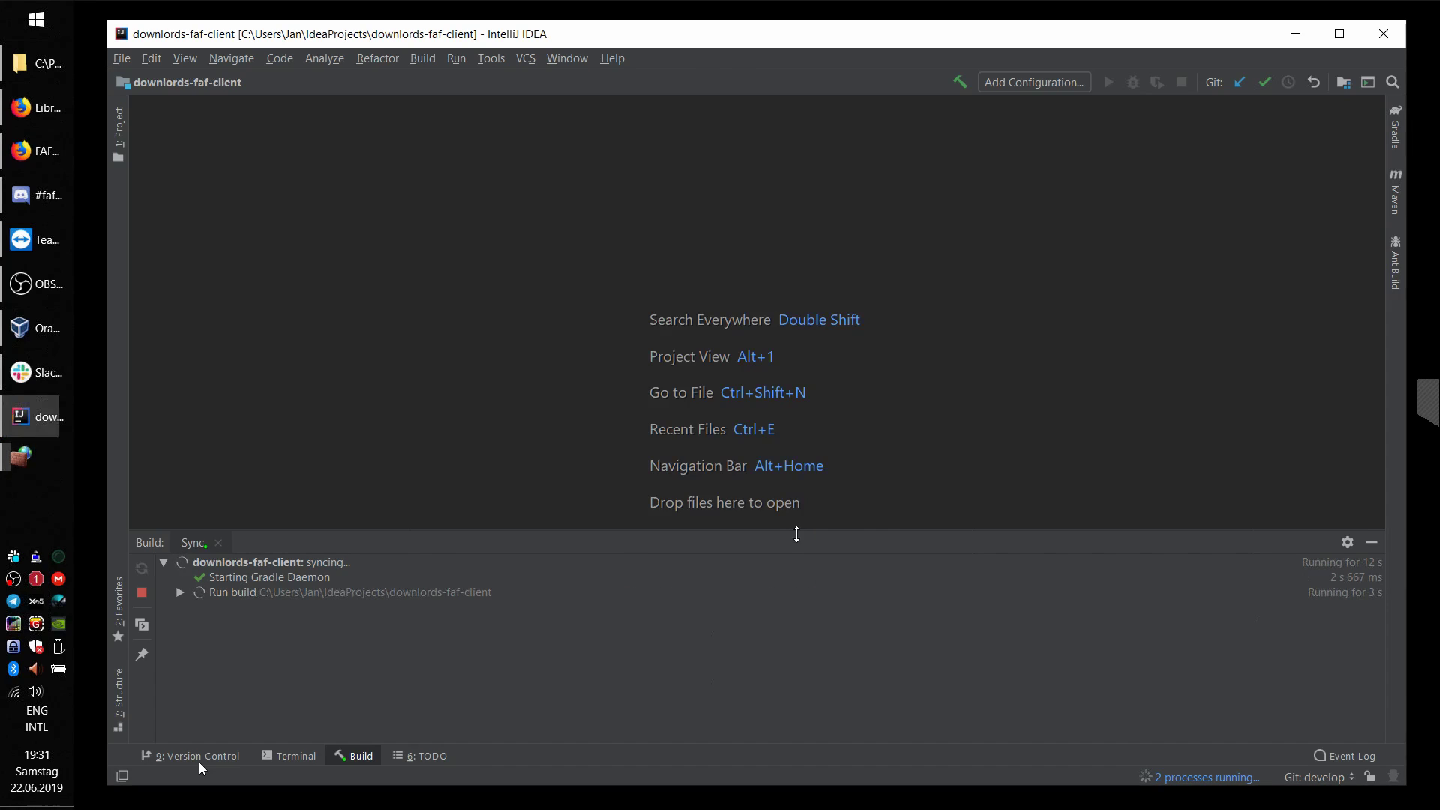
click(1340, 34)
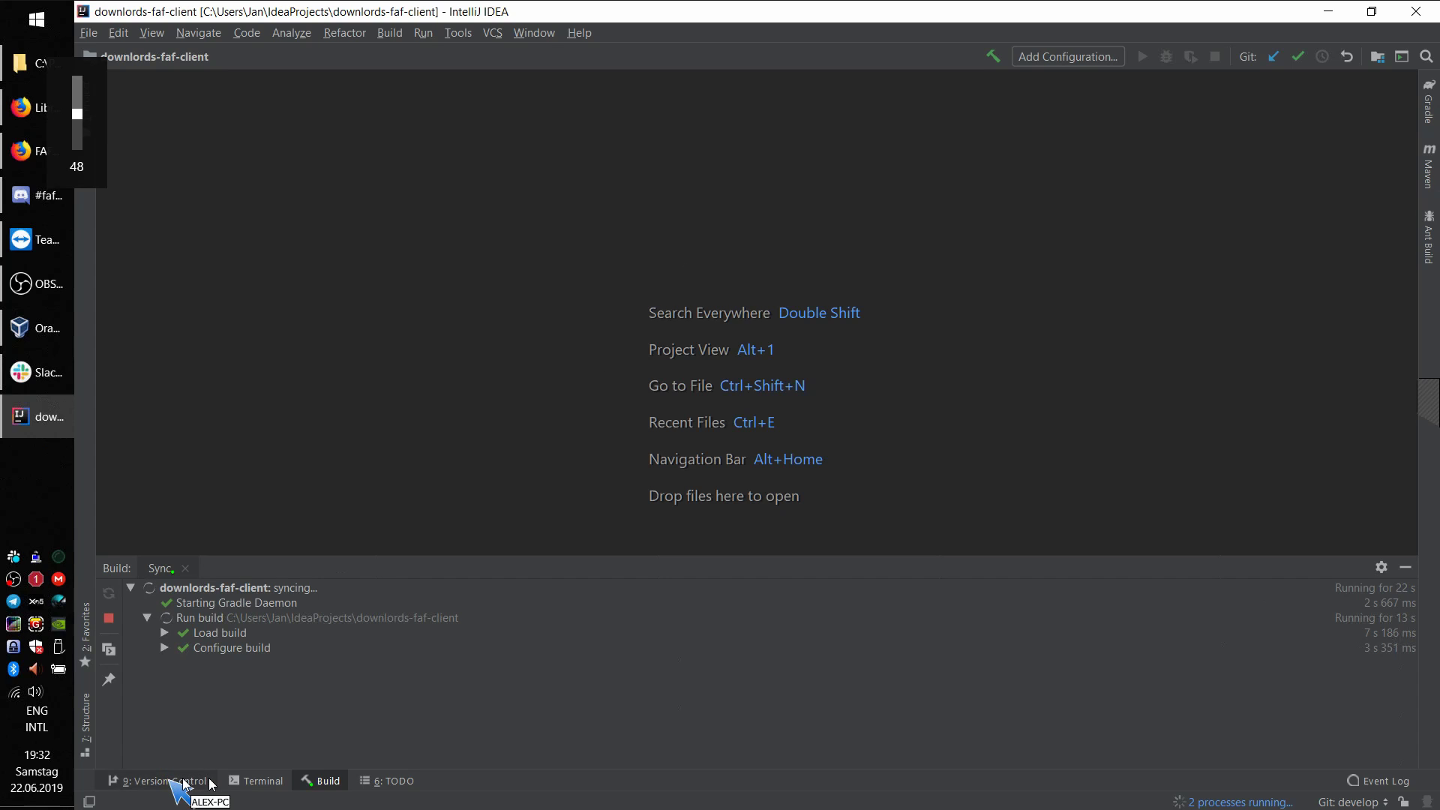
Step: Revert all local changes in the Default Changelist to restore the project's modified and deleted .idea files
click(174, 781)
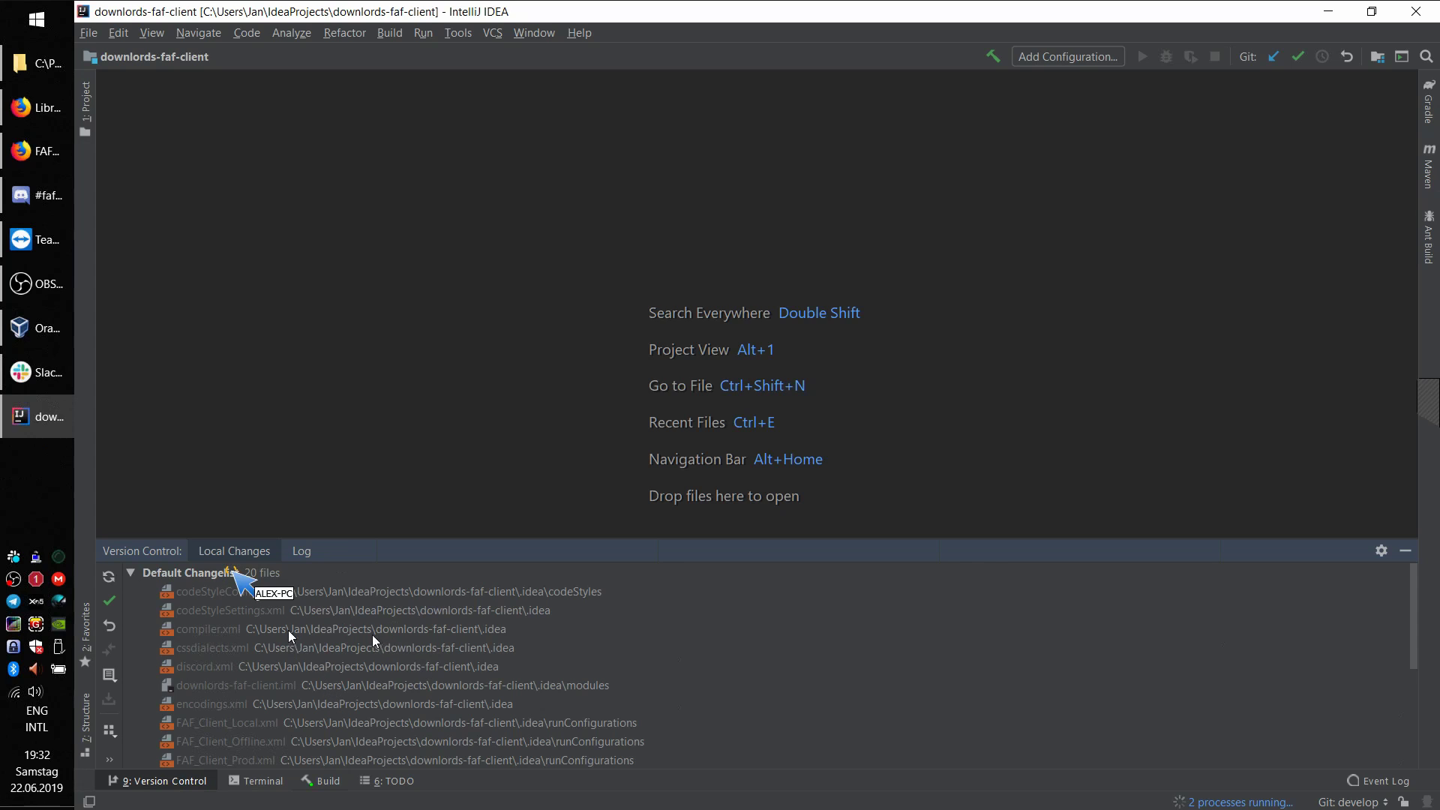
click(204, 572)
right_click(209, 572)
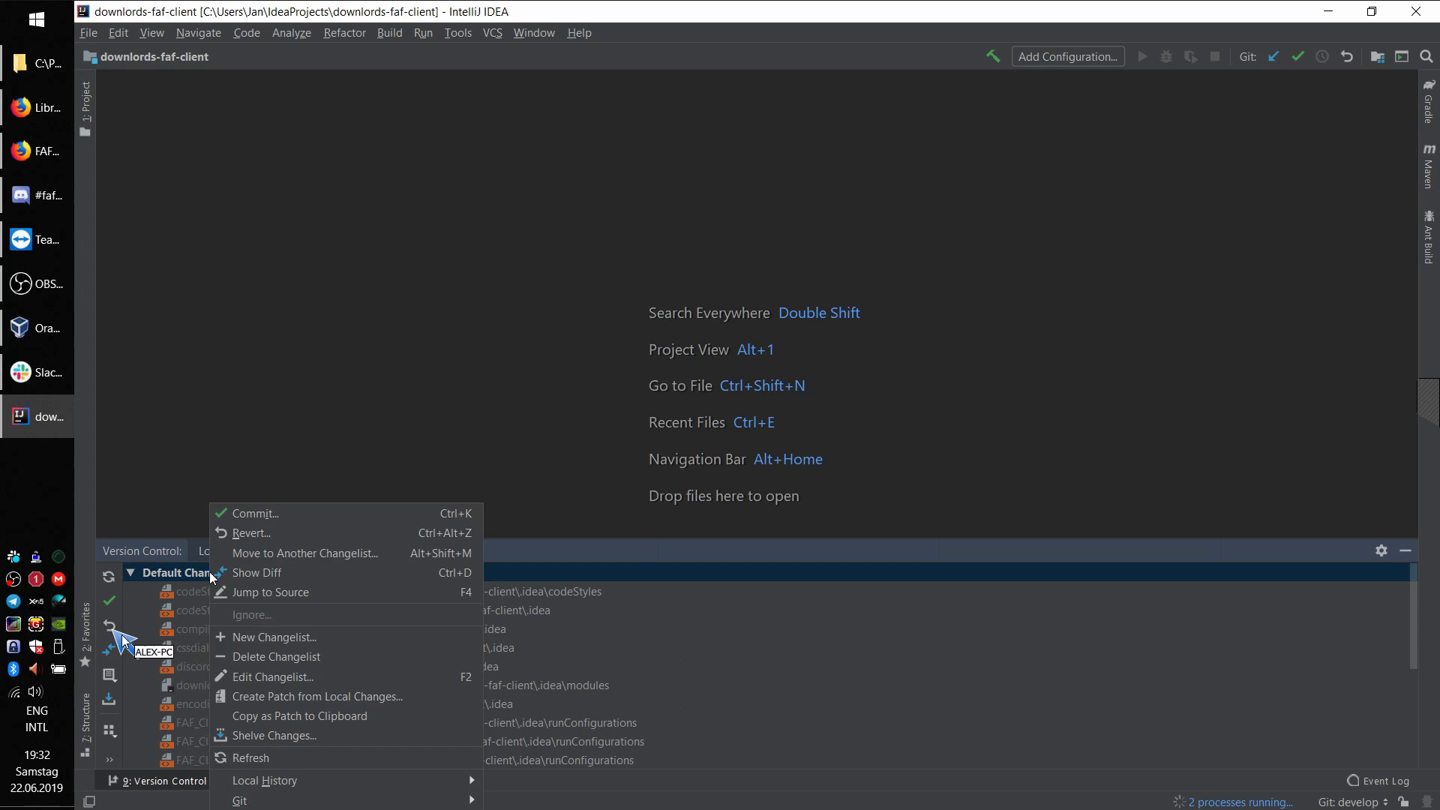
click(111, 627)
click(111, 627)
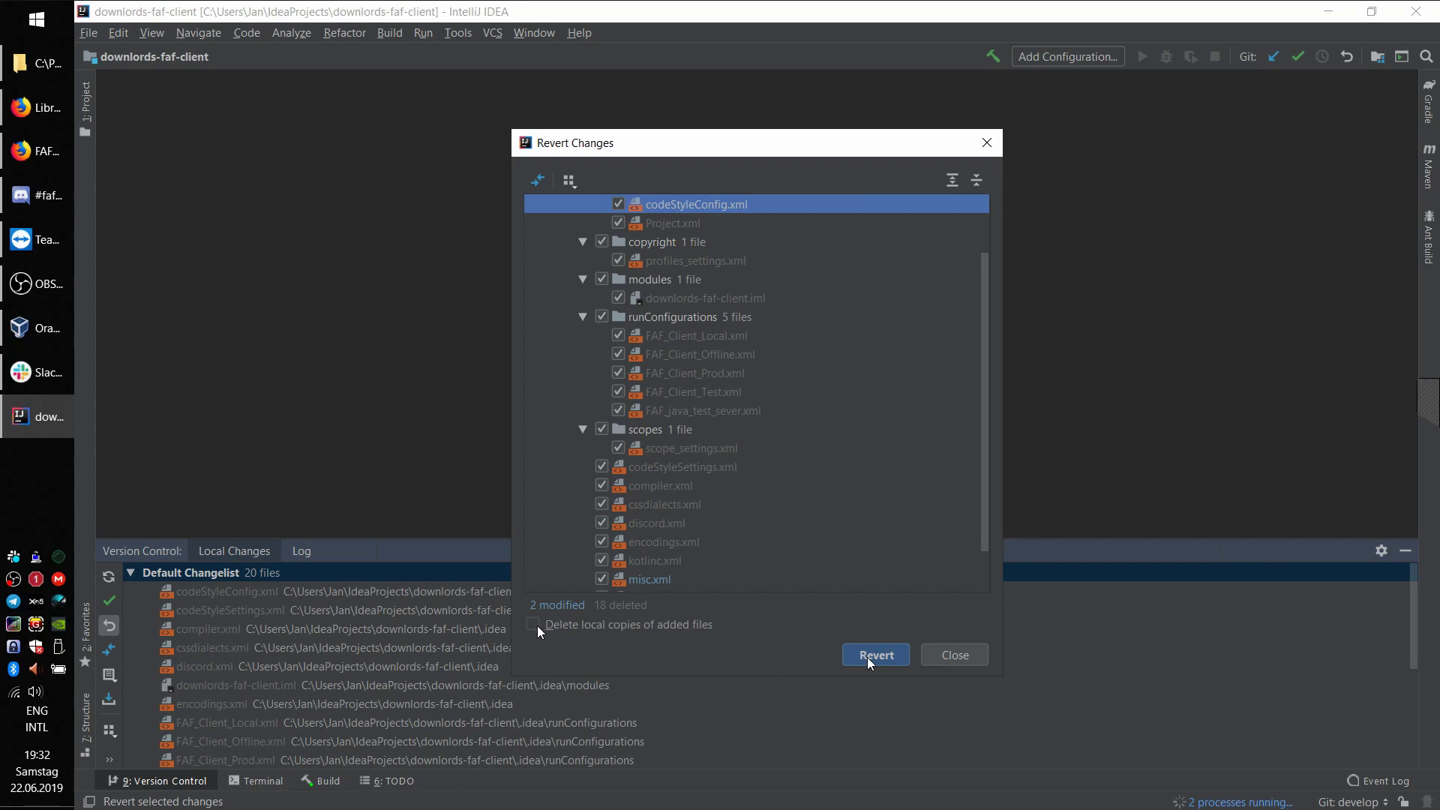
scroll(893, 545, down, 2)
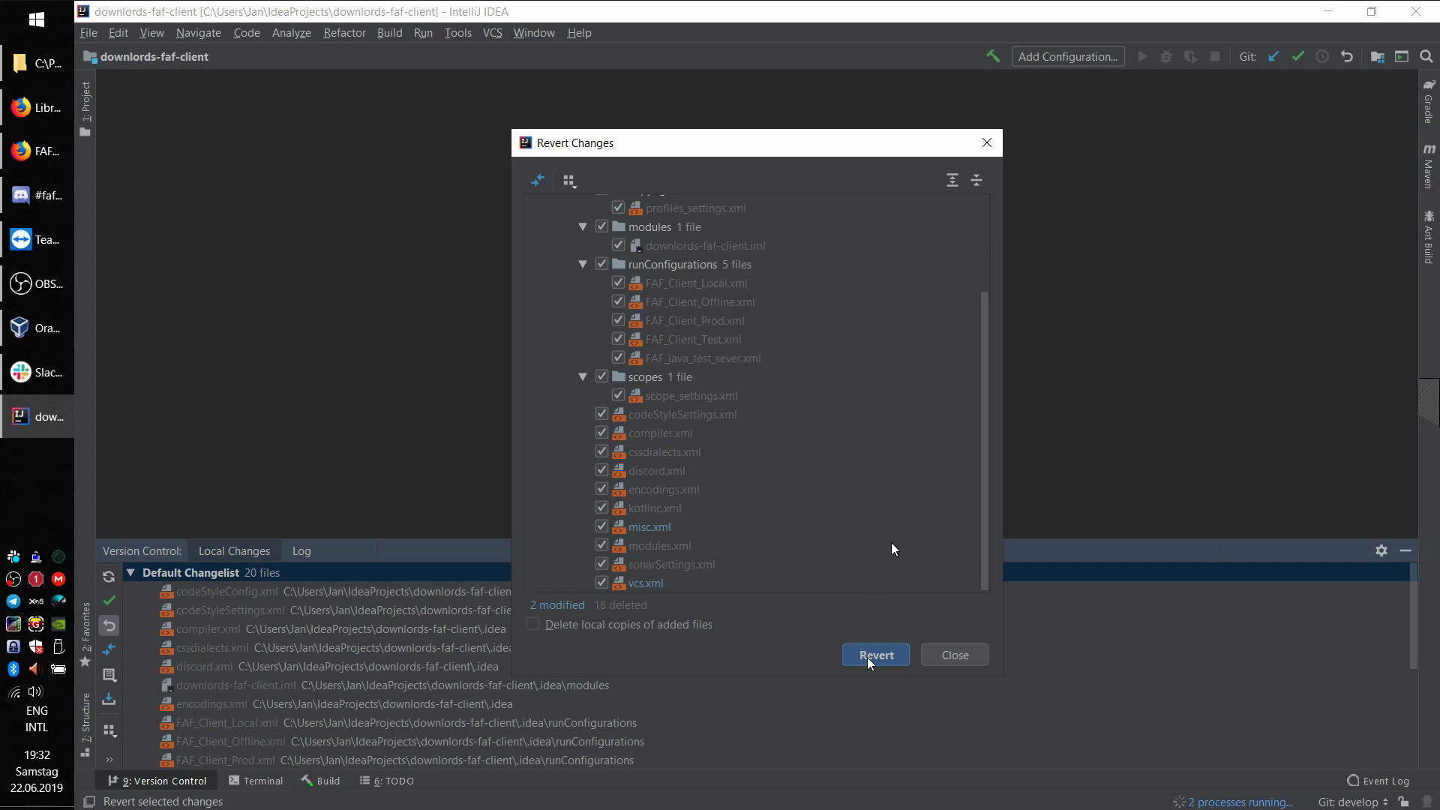
scroll(892, 548, up, 3)
click(870, 656)
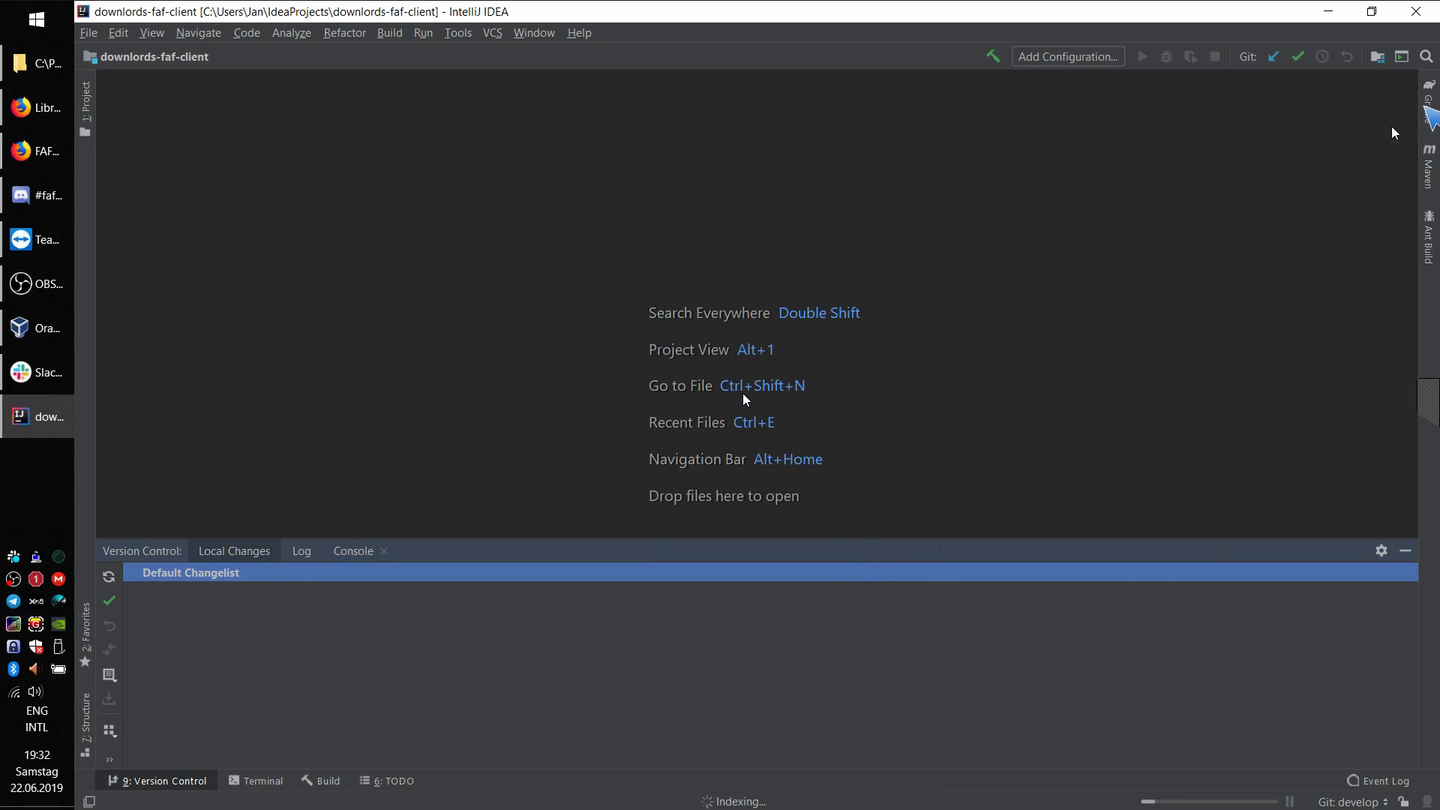
Step: Run the downloadNativeDependencies Gradle task from the native dependencies group of downlords-faf-client, then collapse that group
click(1428, 105)
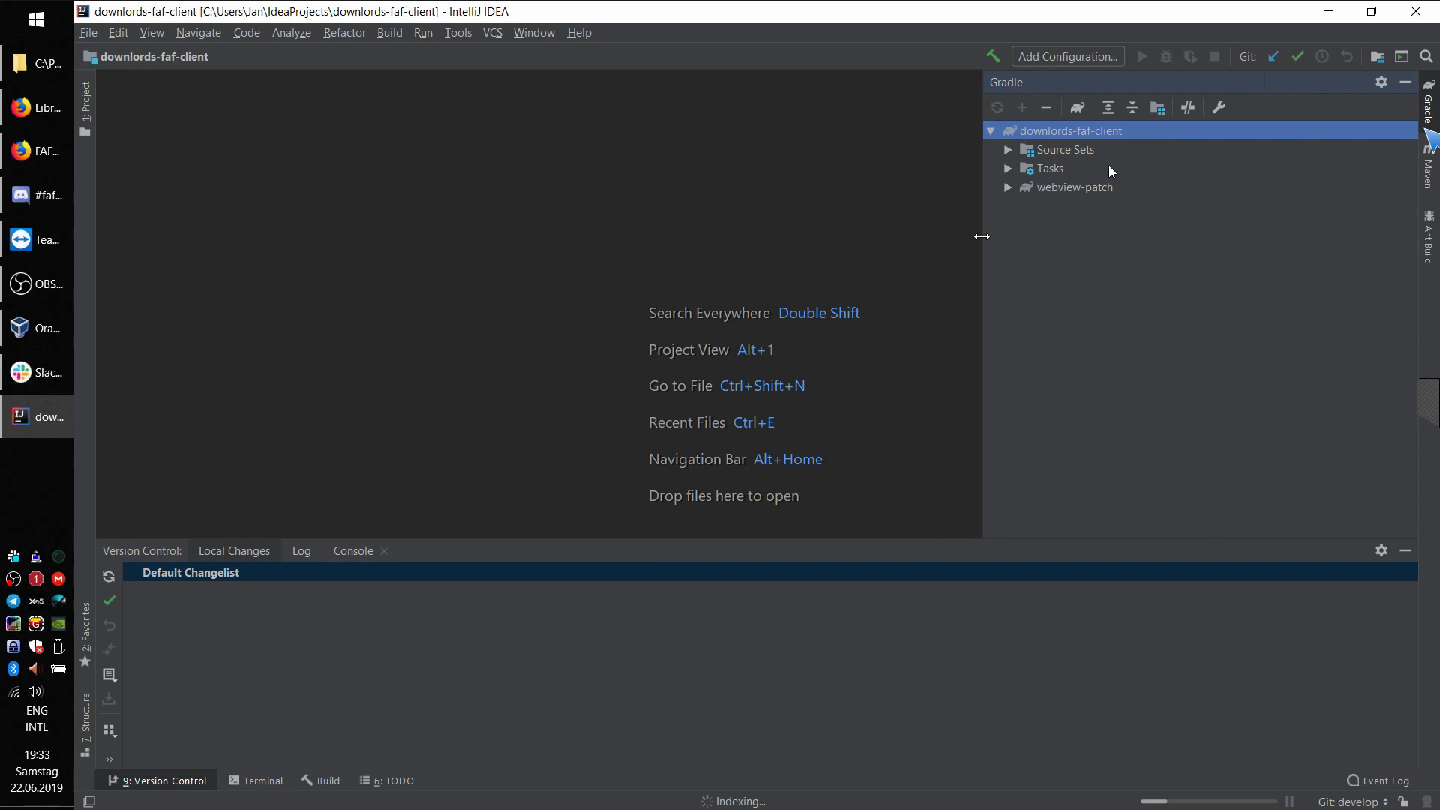
click(1008, 168)
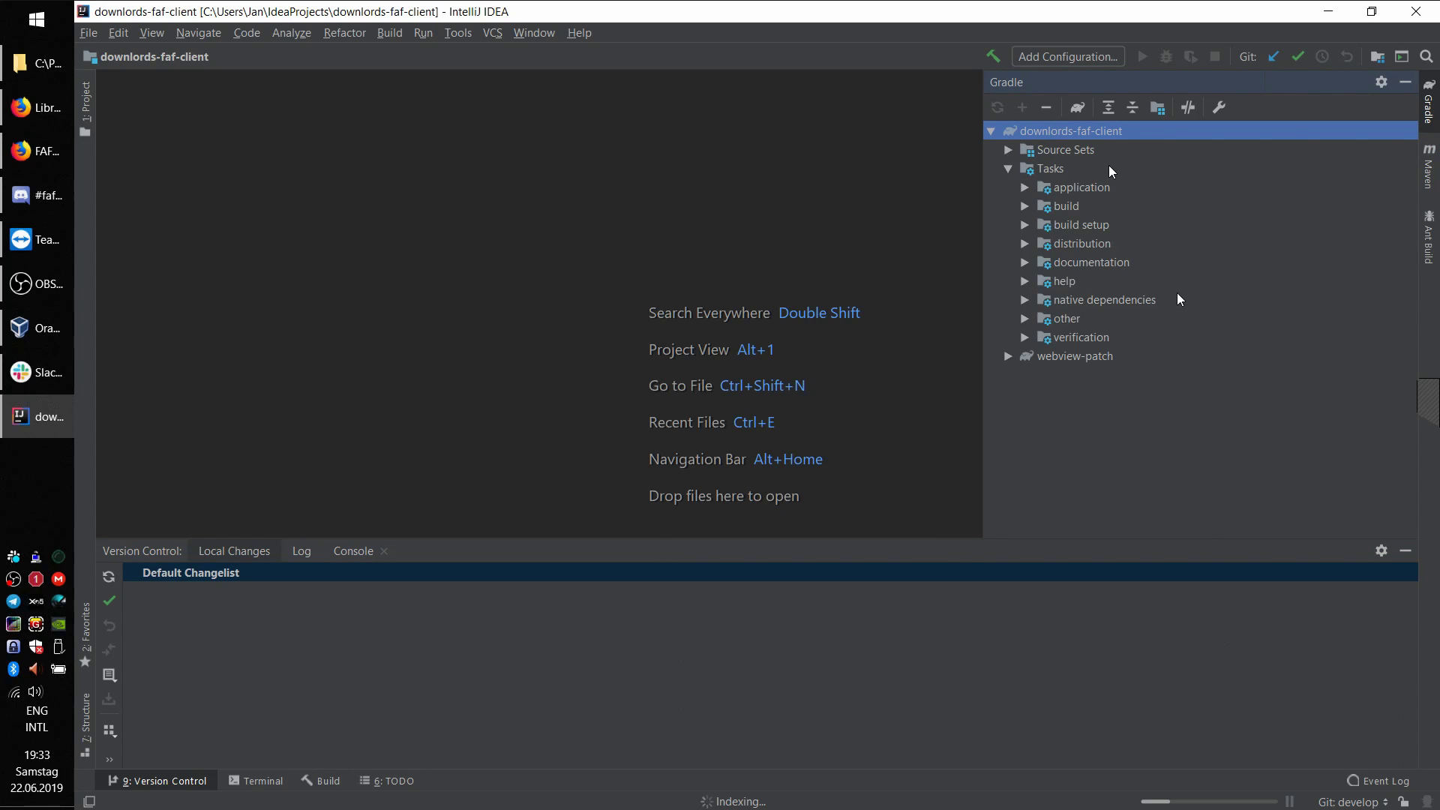
click(1024, 300)
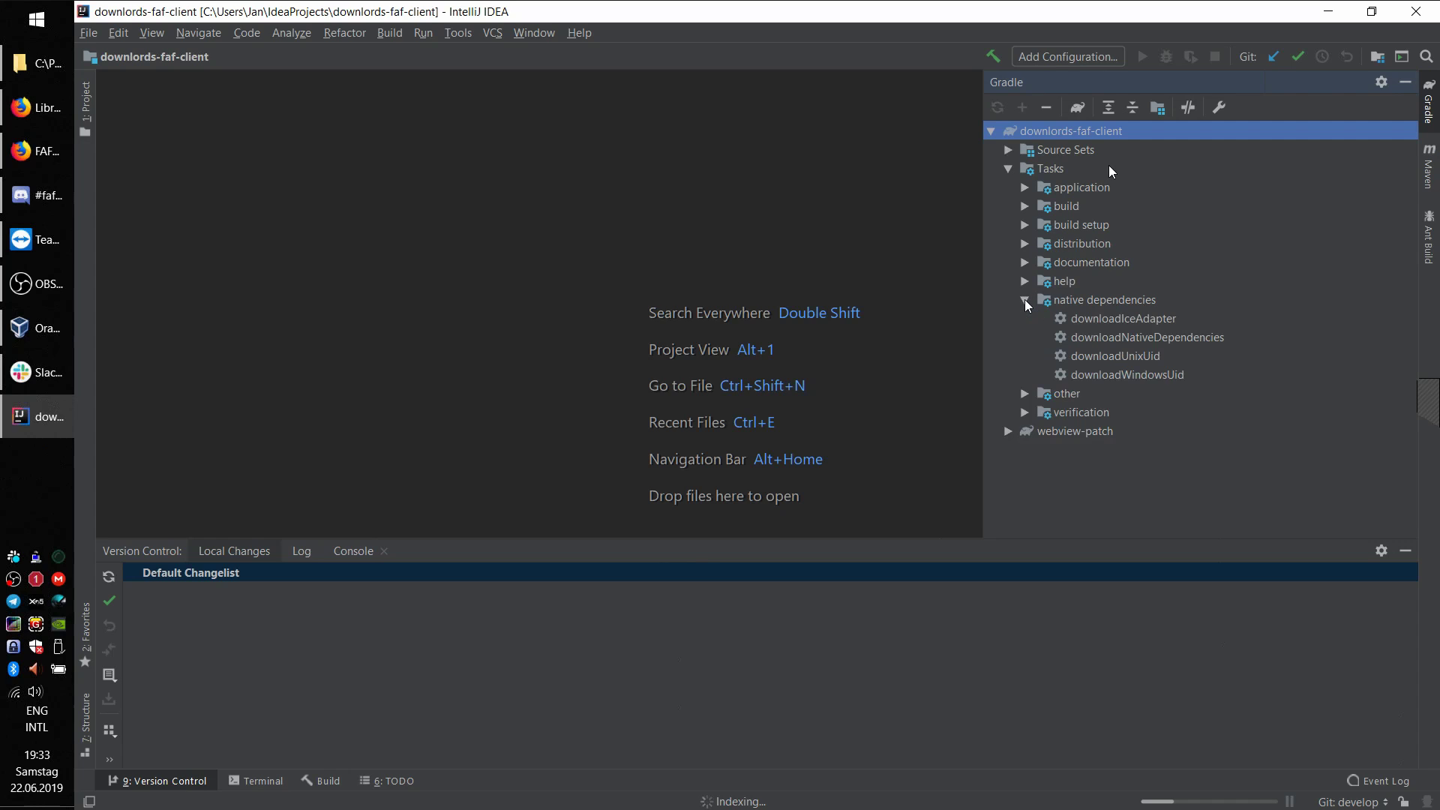
click(1025, 300)
click(1025, 300)
click(1178, 341)
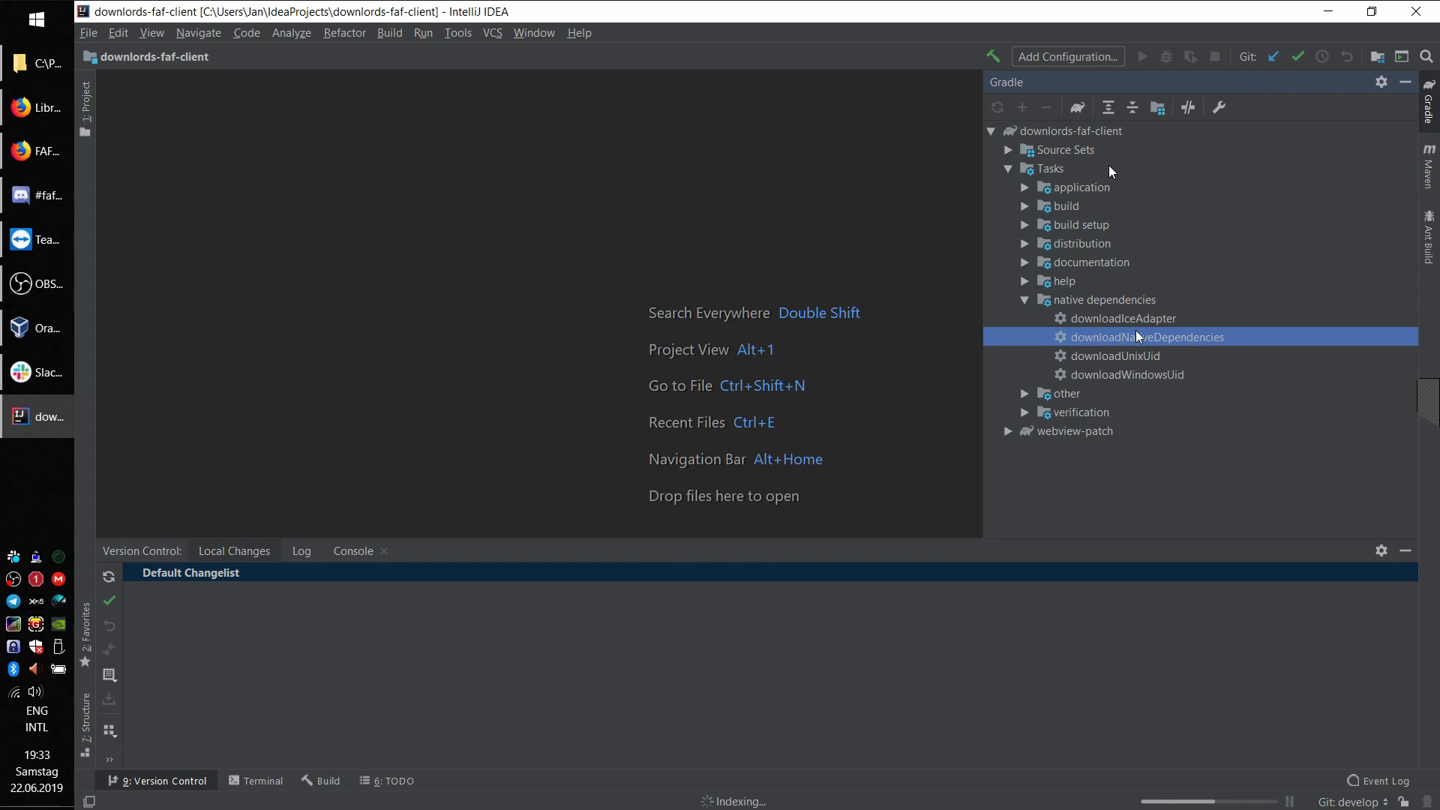
double_click(1121, 341)
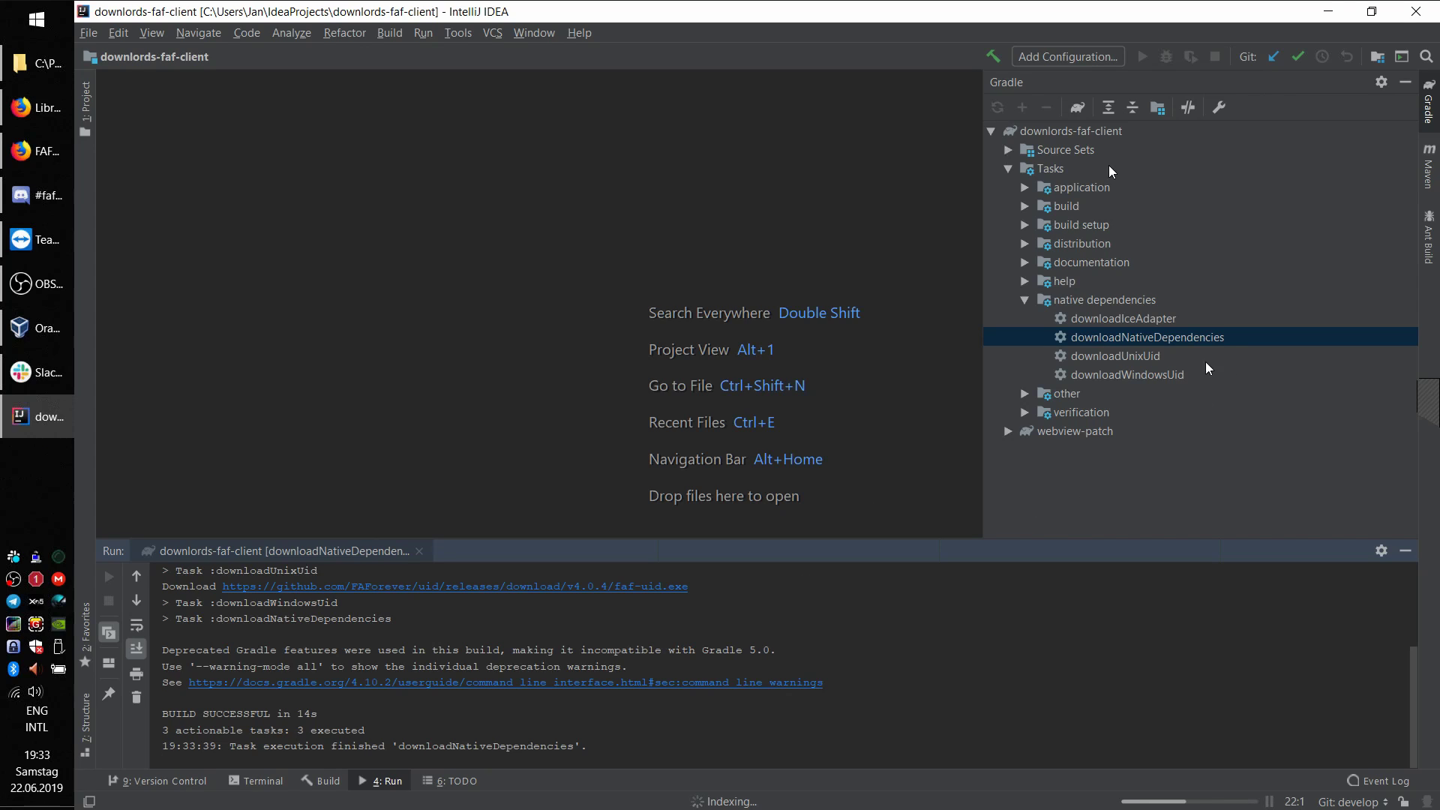
click(1026, 300)
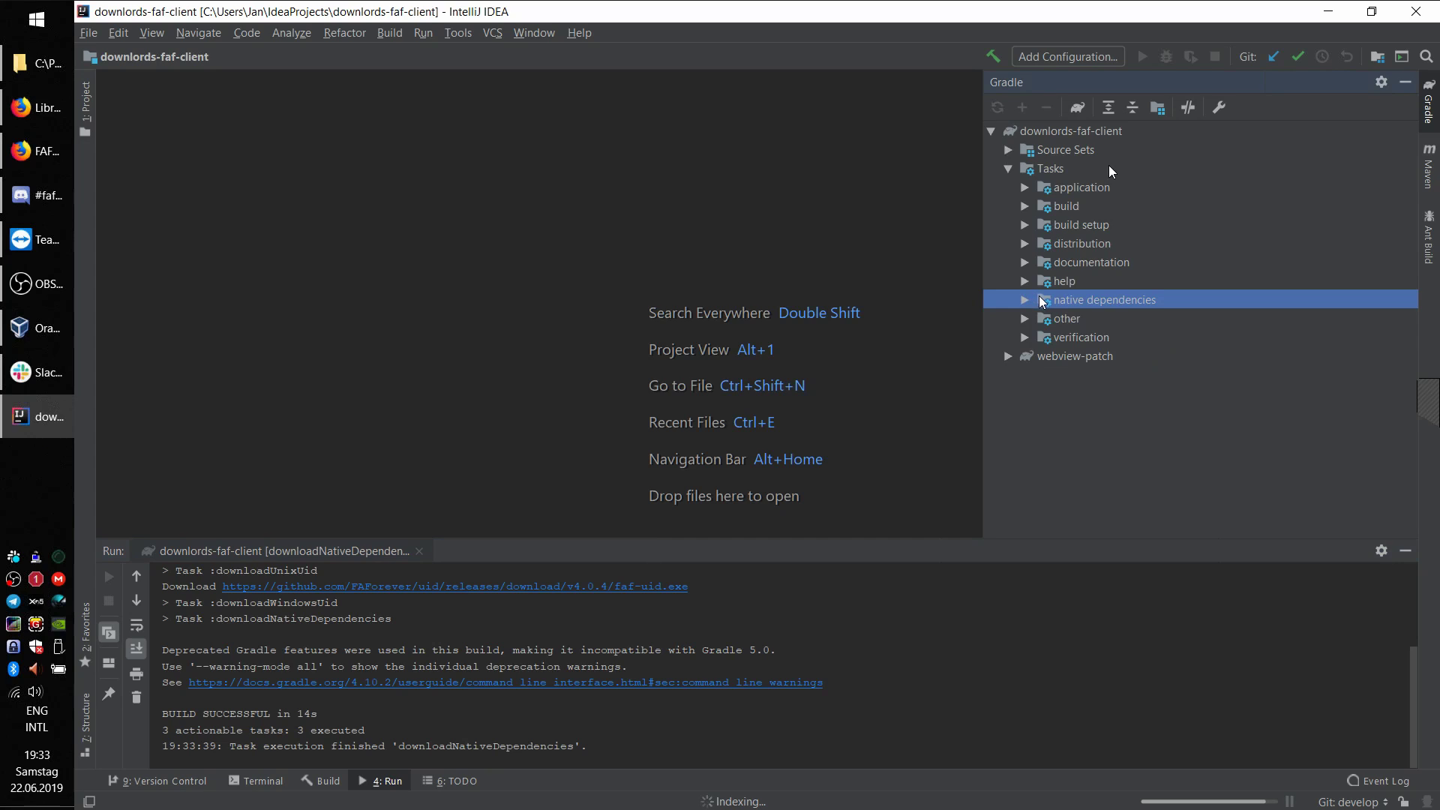
Step: Show the project tree and allow IntelliJ IDEA and the OpenJDK Platform binary through the firewall on private and public networks
key(alt+1)
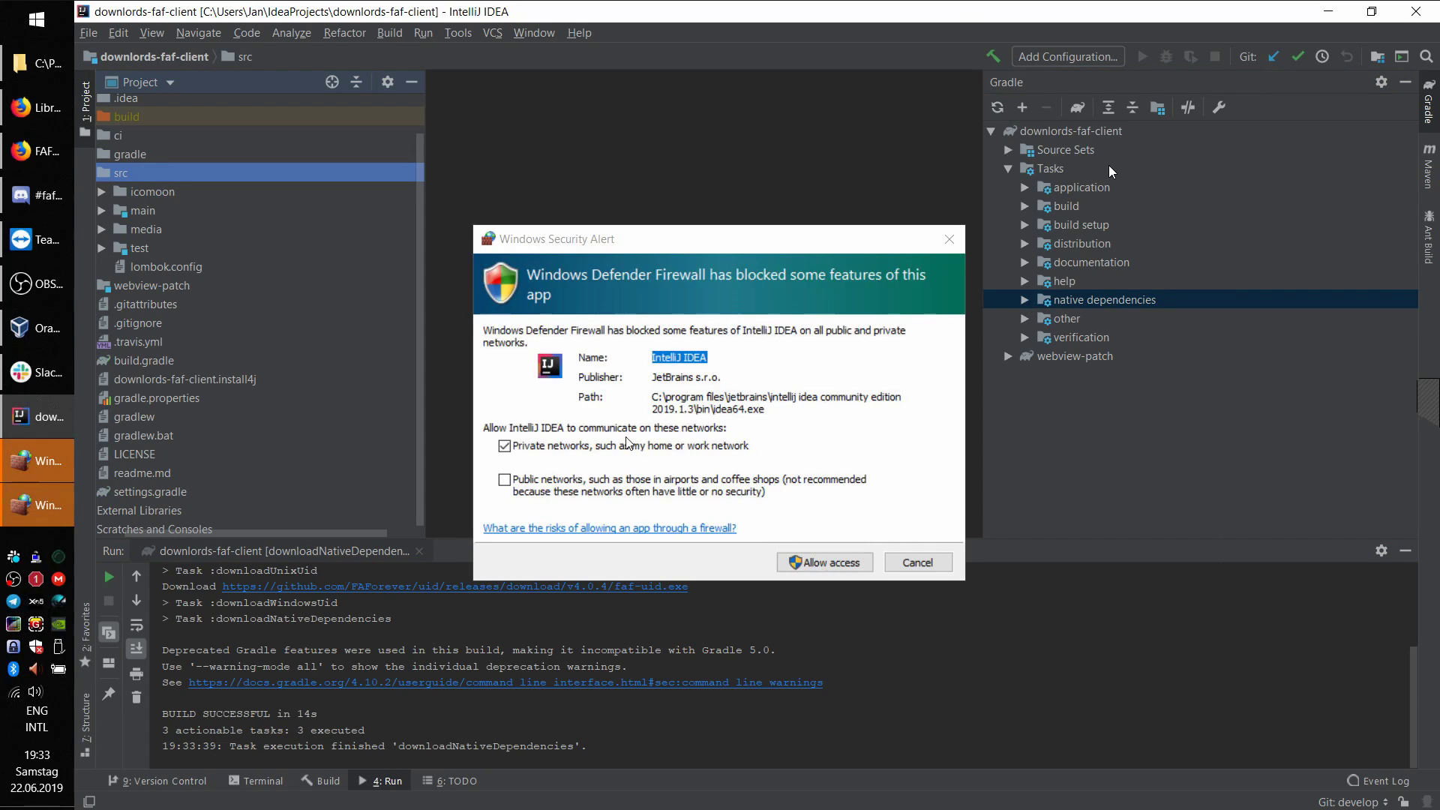
click(504, 479)
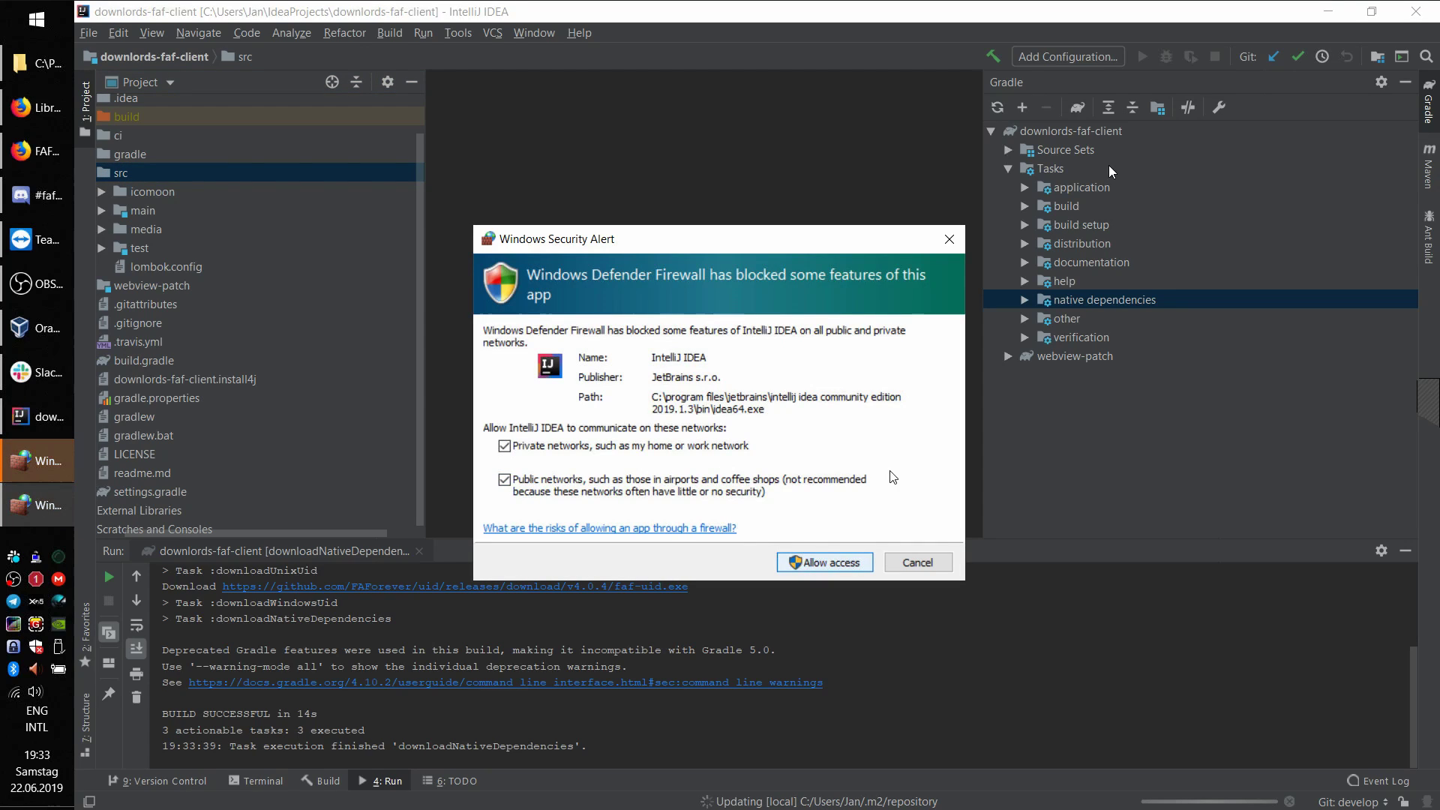
click(813, 561)
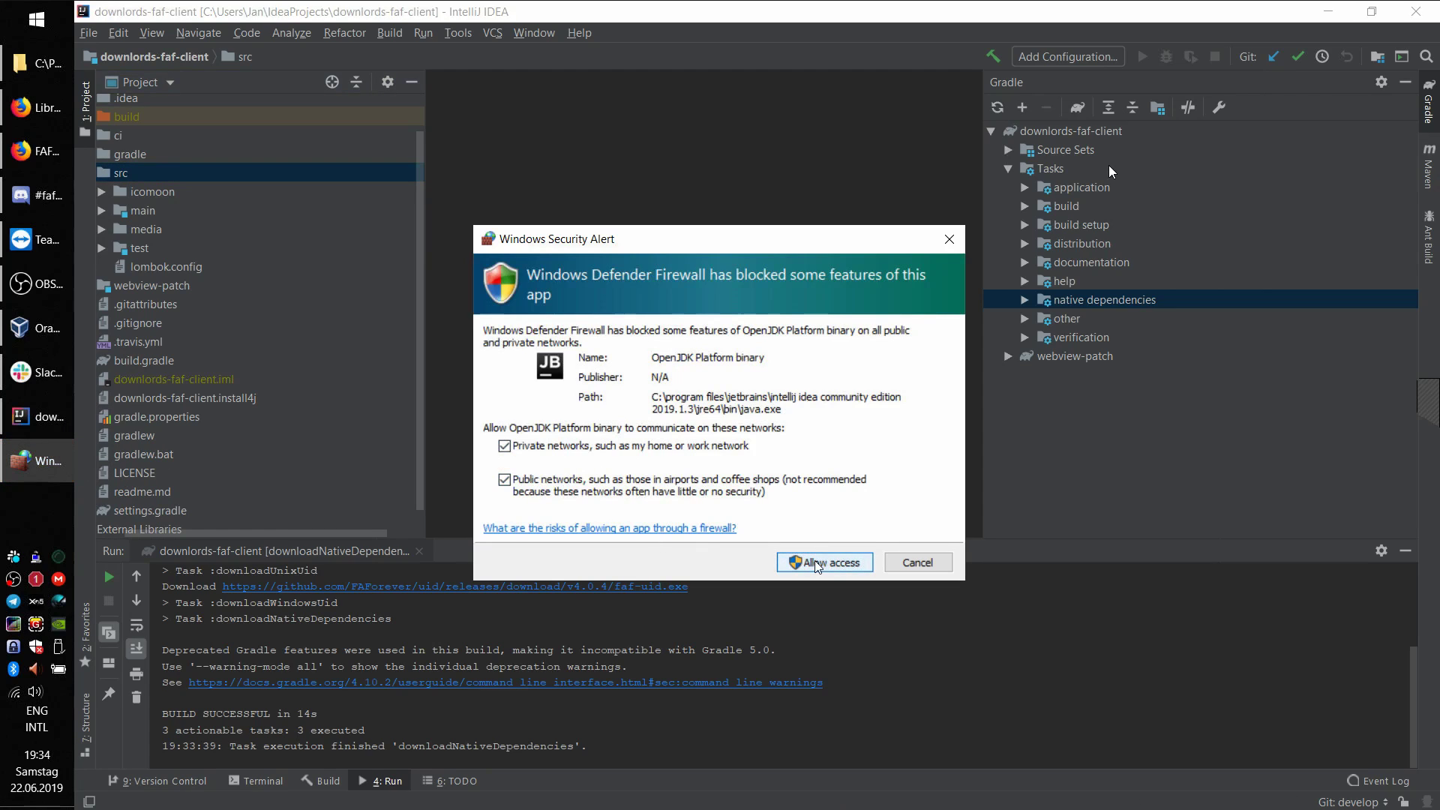
click(852, 558)
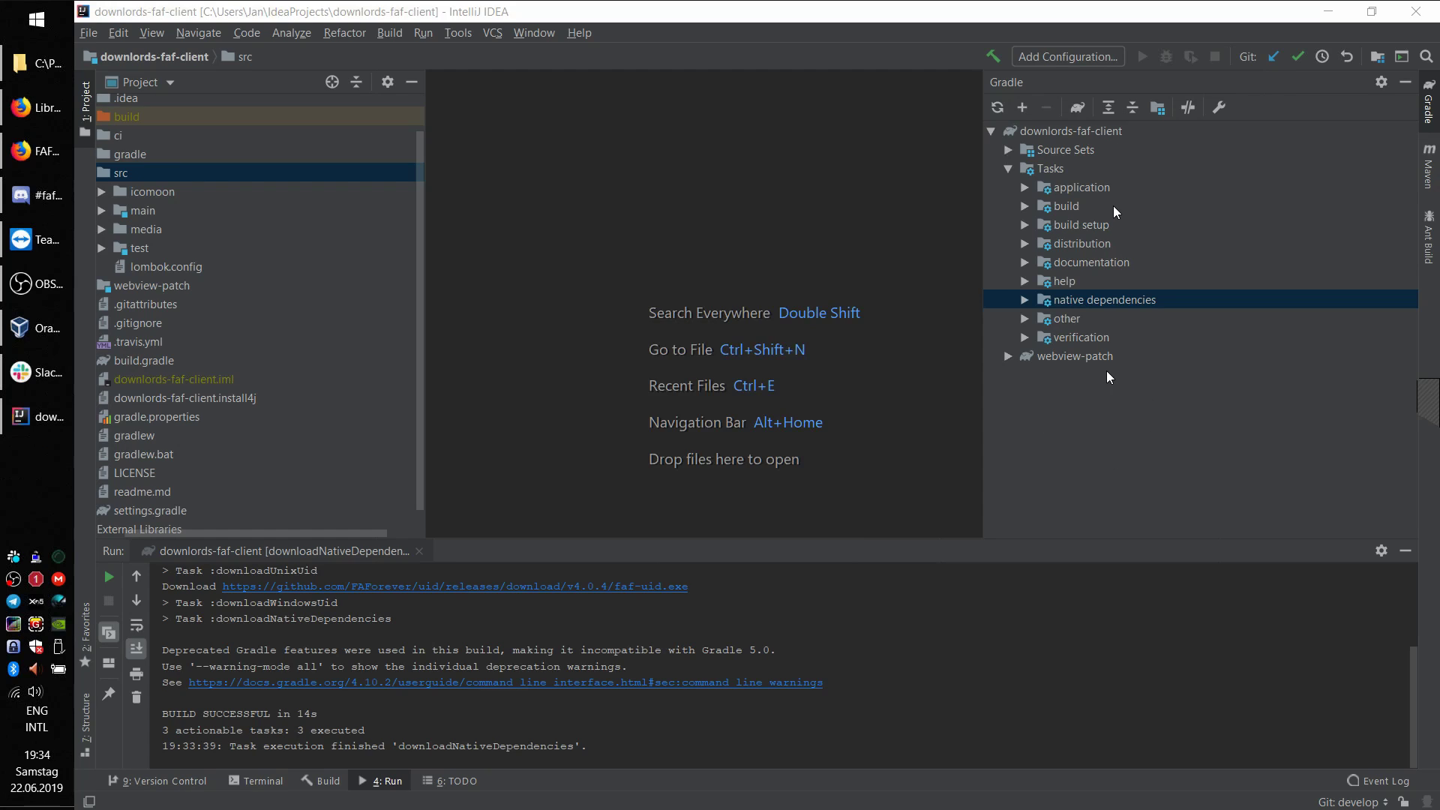
Step: Run the build Gradle task from the build group of webview-patch, then collapse webview-patch
click(1005, 359)
click(1007, 356)
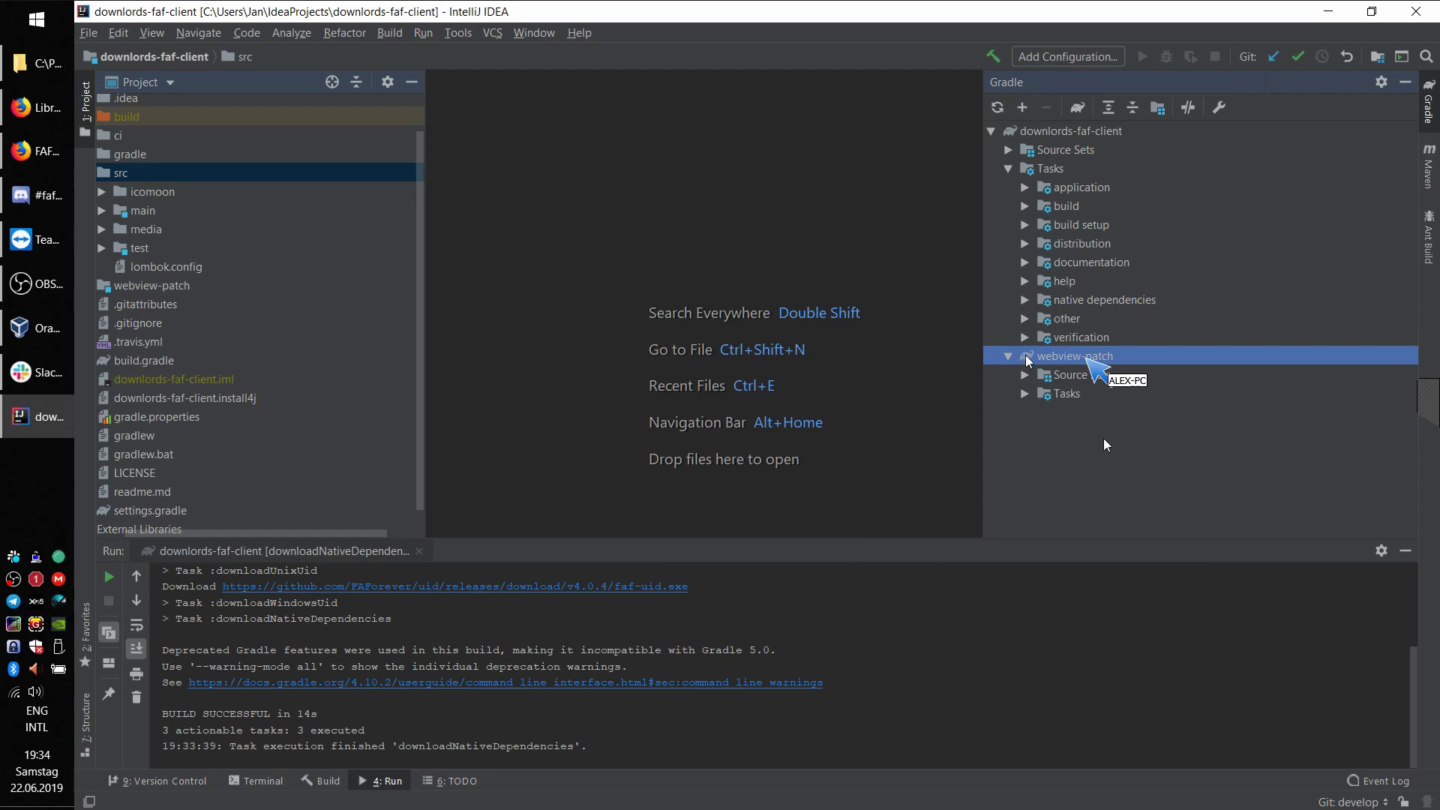
click(1025, 394)
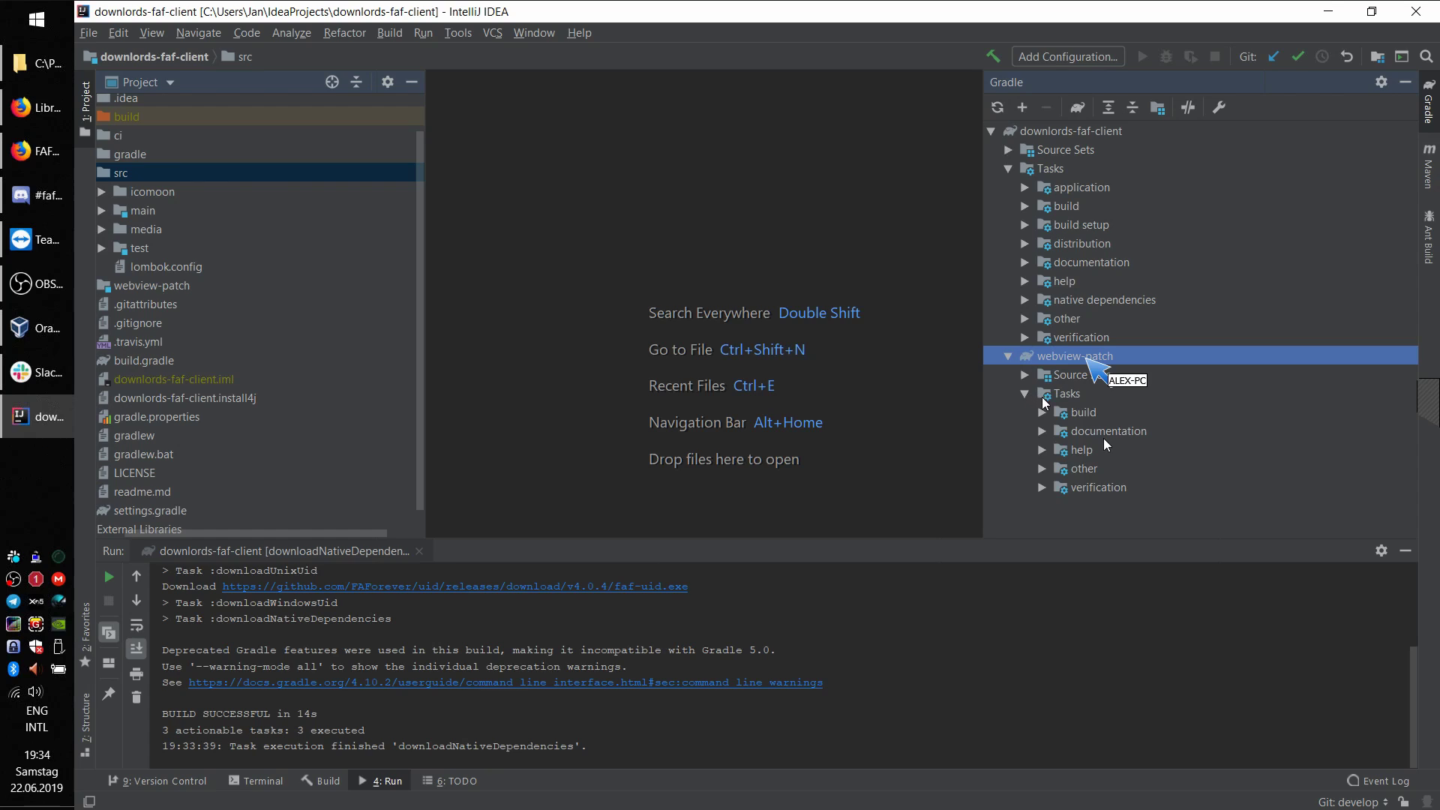
double_click(1089, 412)
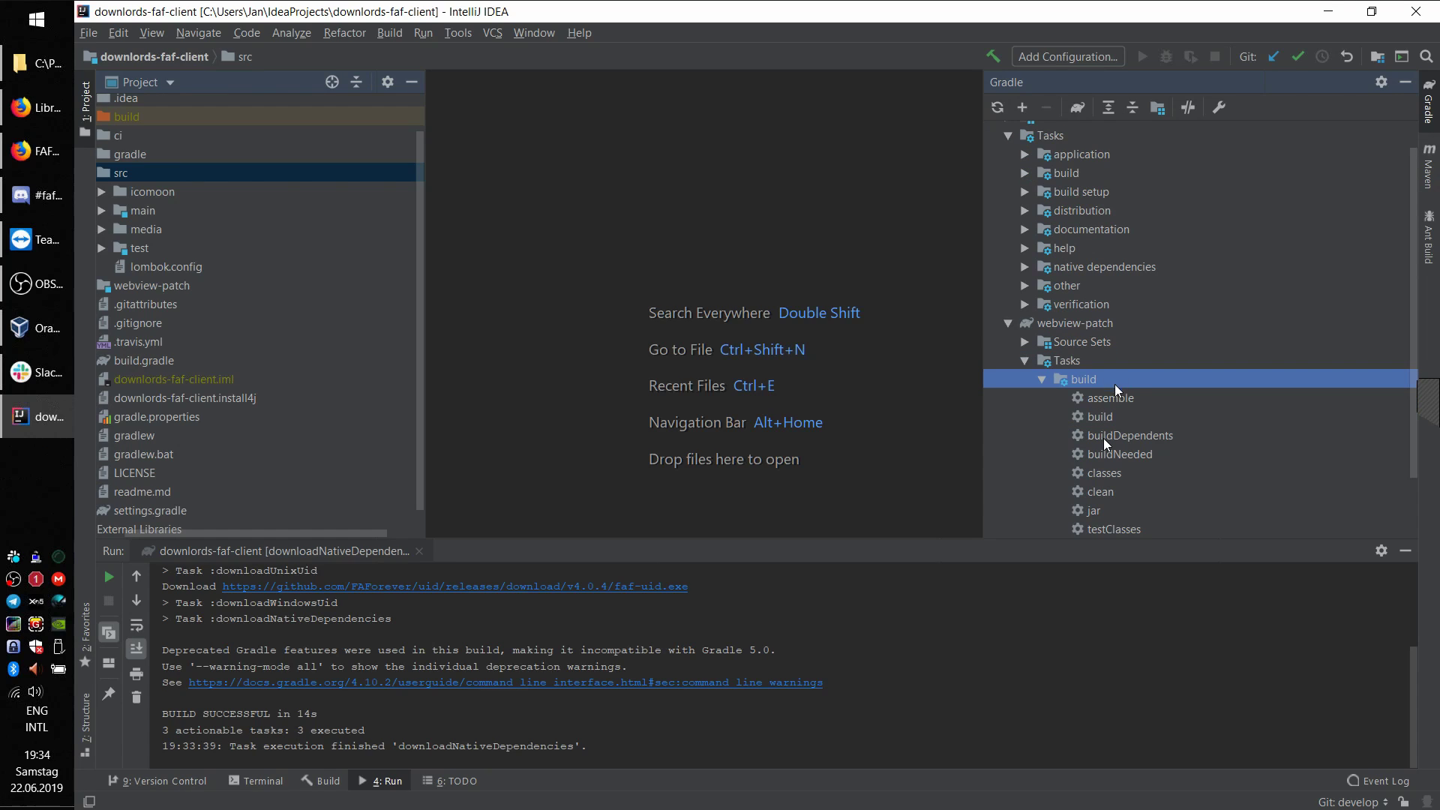
click(1123, 416)
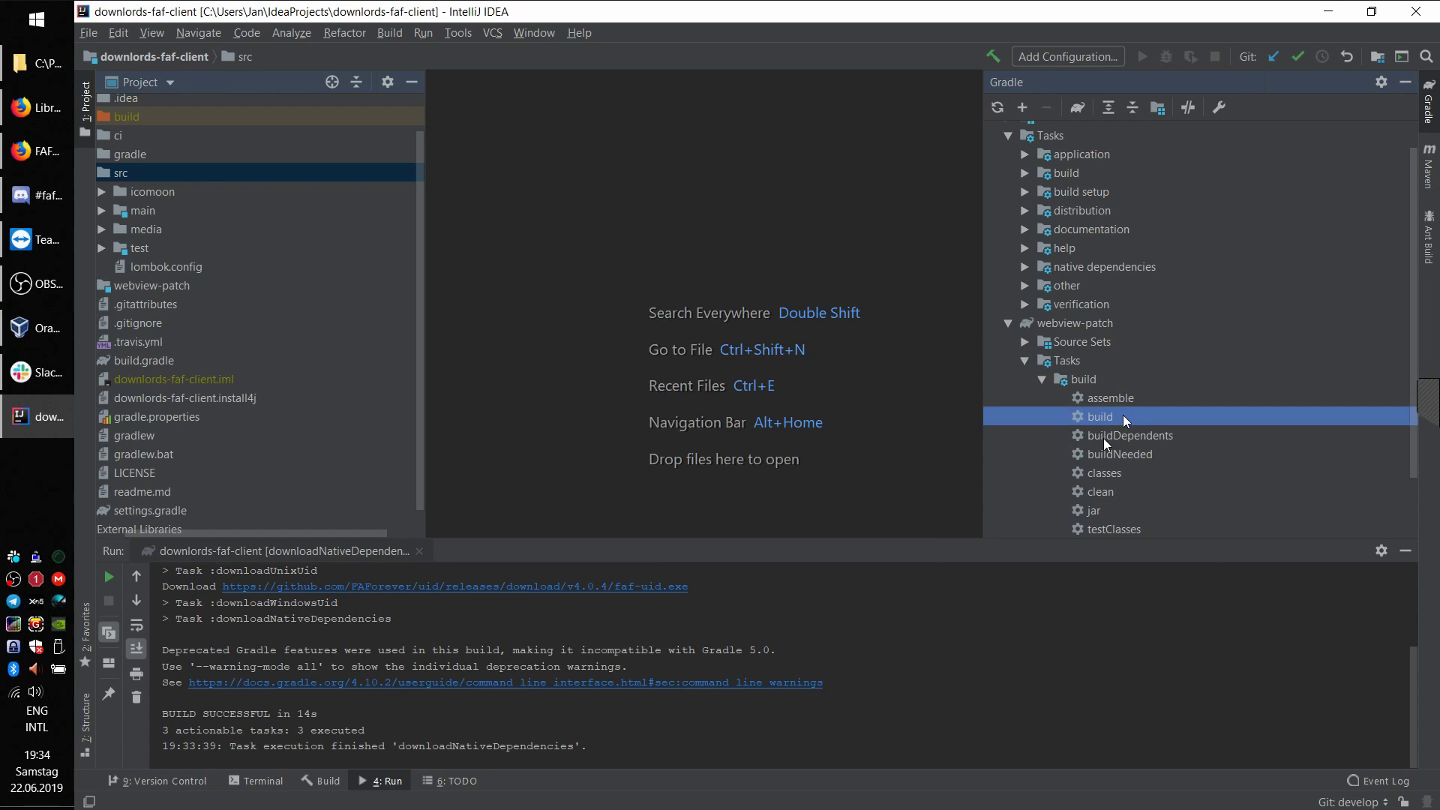
double_click(1123, 417)
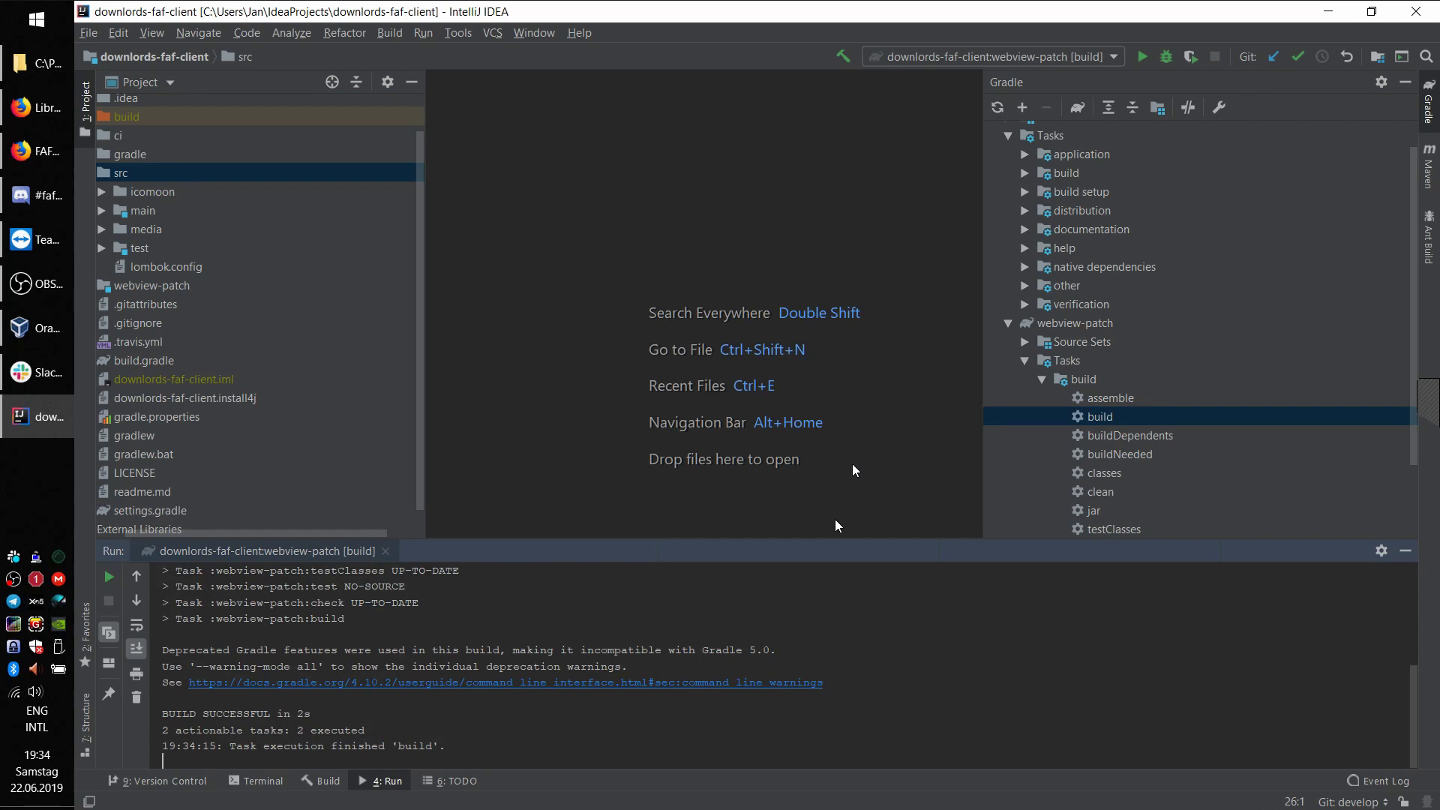
click(1008, 324)
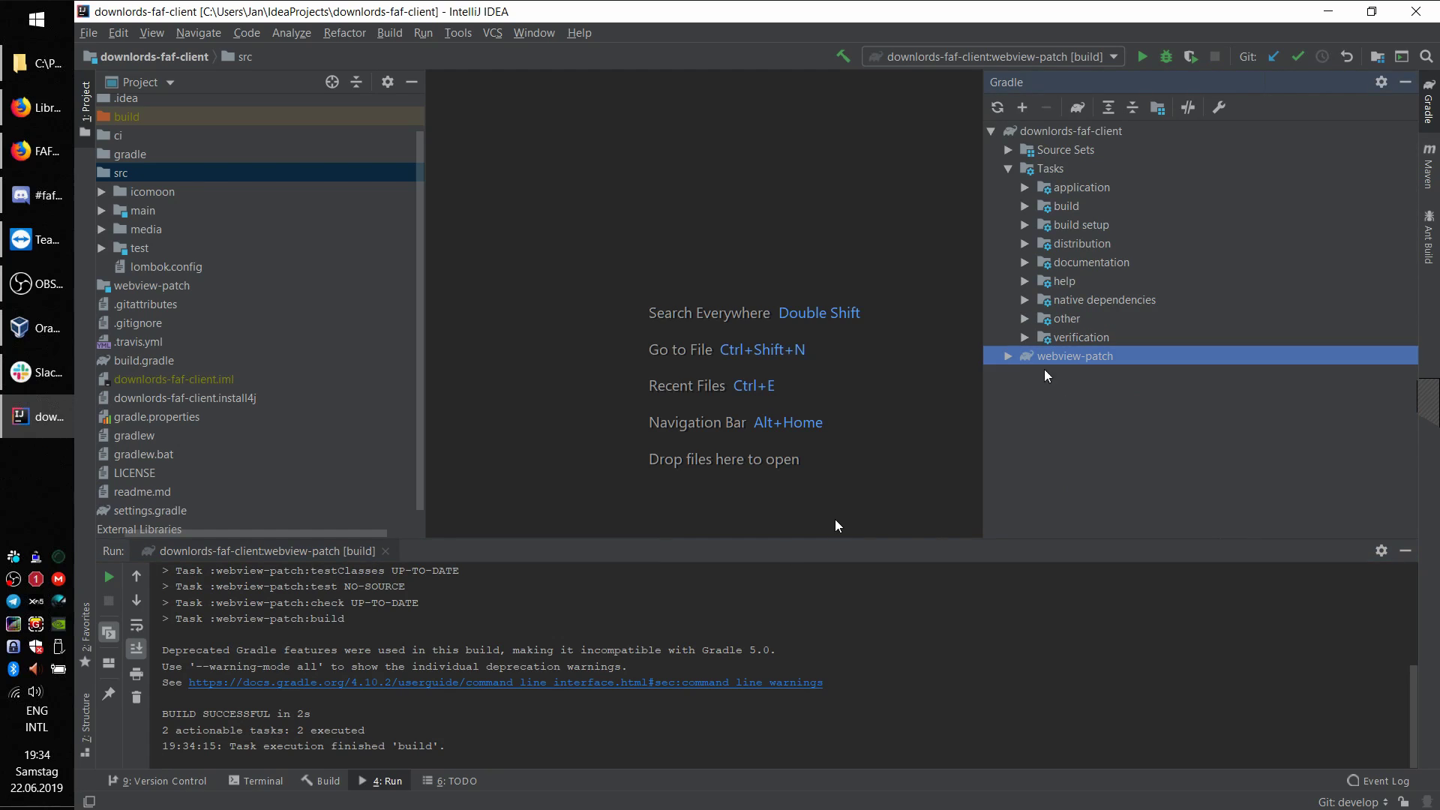
Step: Examine the downloaded files in the project's build/resources/native folder, then collapse the resources folder
double_click(142, 117)
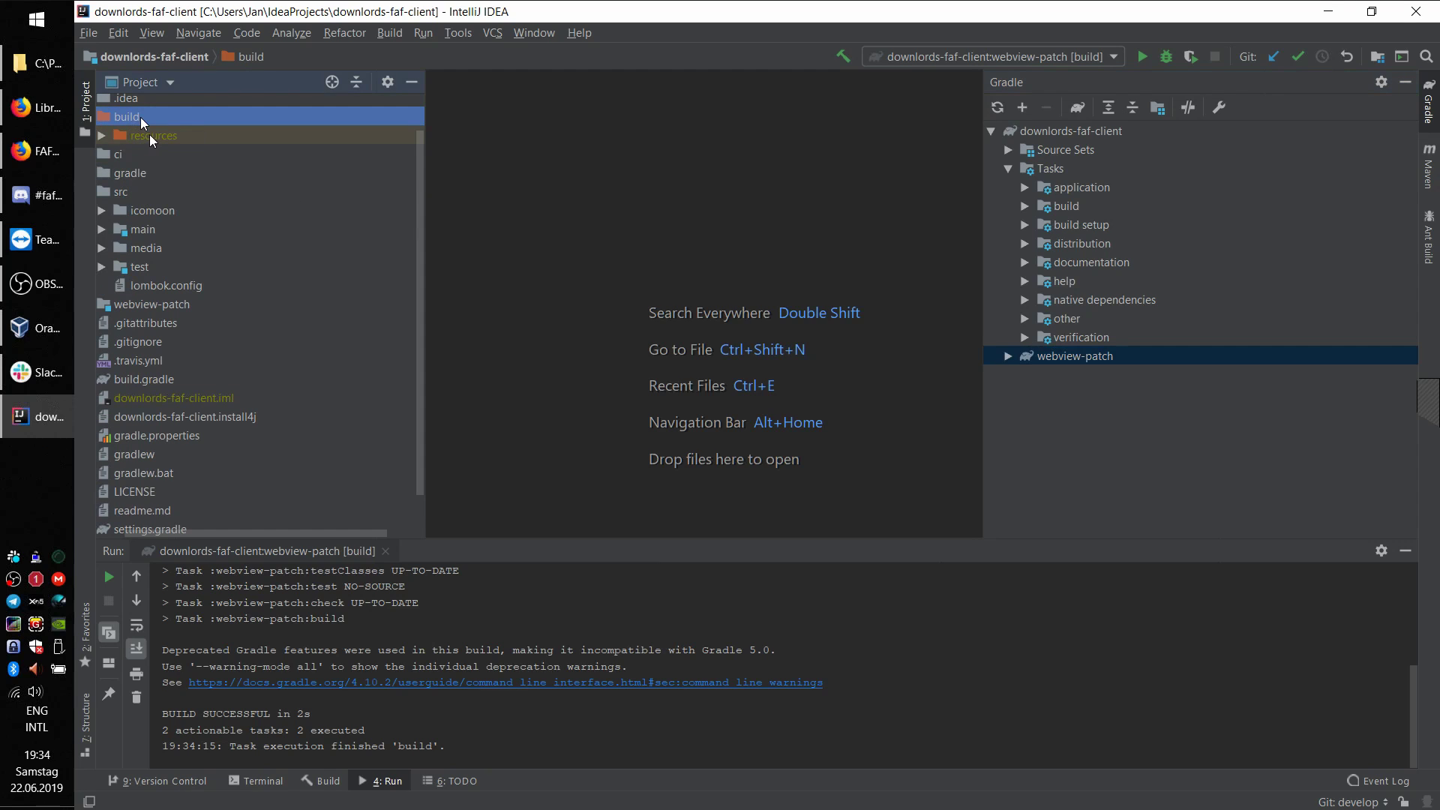
double_click(151, 136)
click(178, 156)
double_click(178, 156)
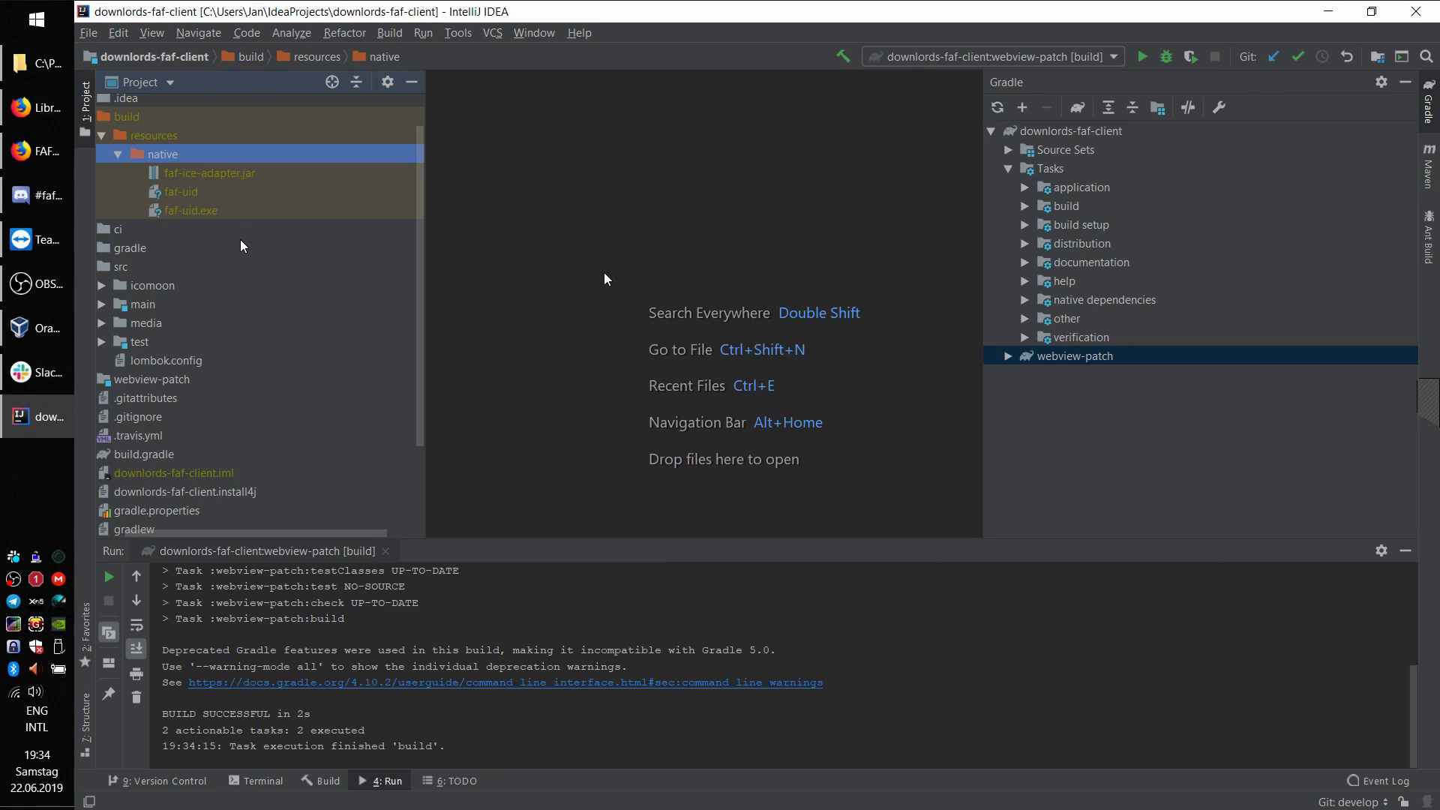
scroll(266, 322, up, 2)
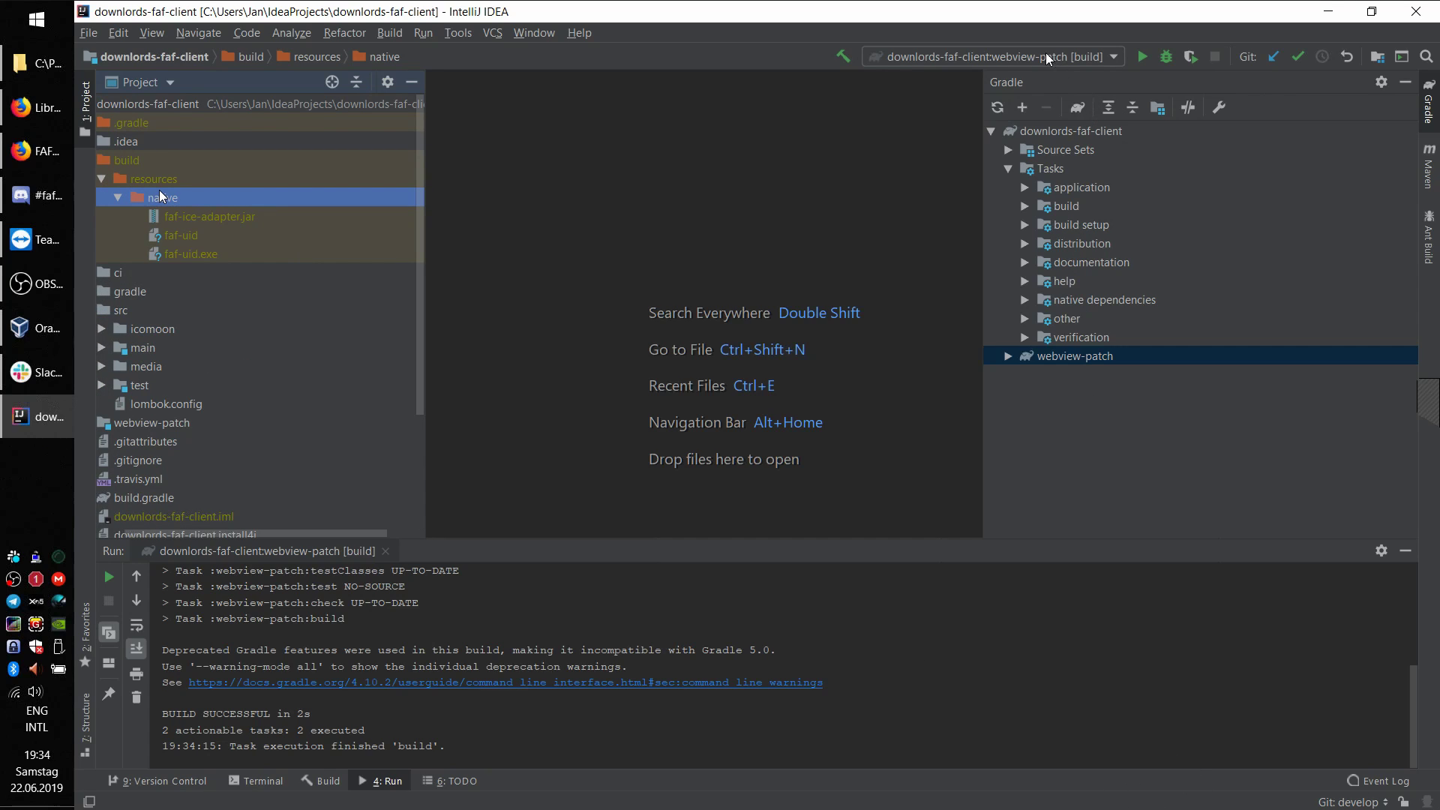
click(102, 179)
Step: Add a new Application run configuration with com.faforever.client.FafClientApplication as its main class
click(992, 57)
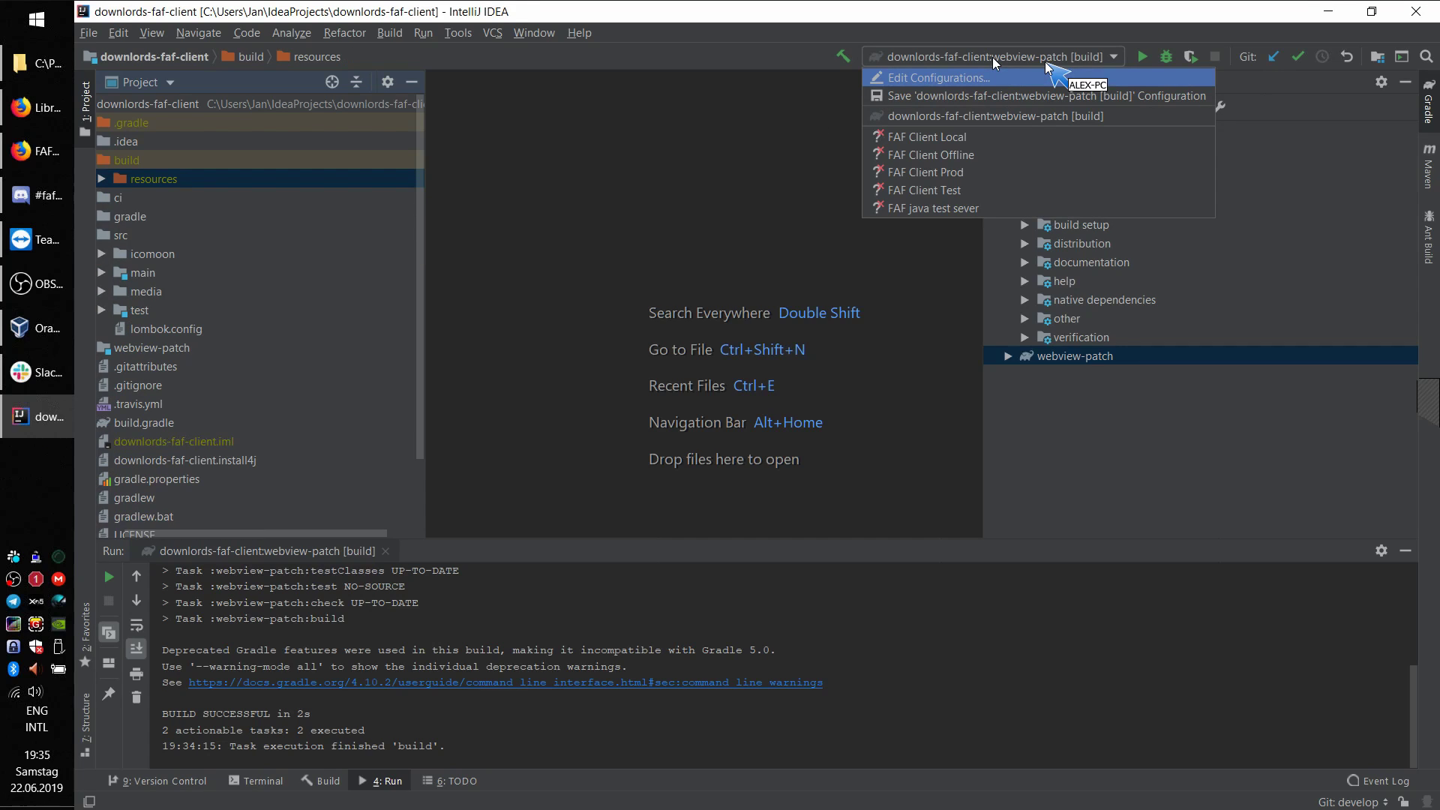
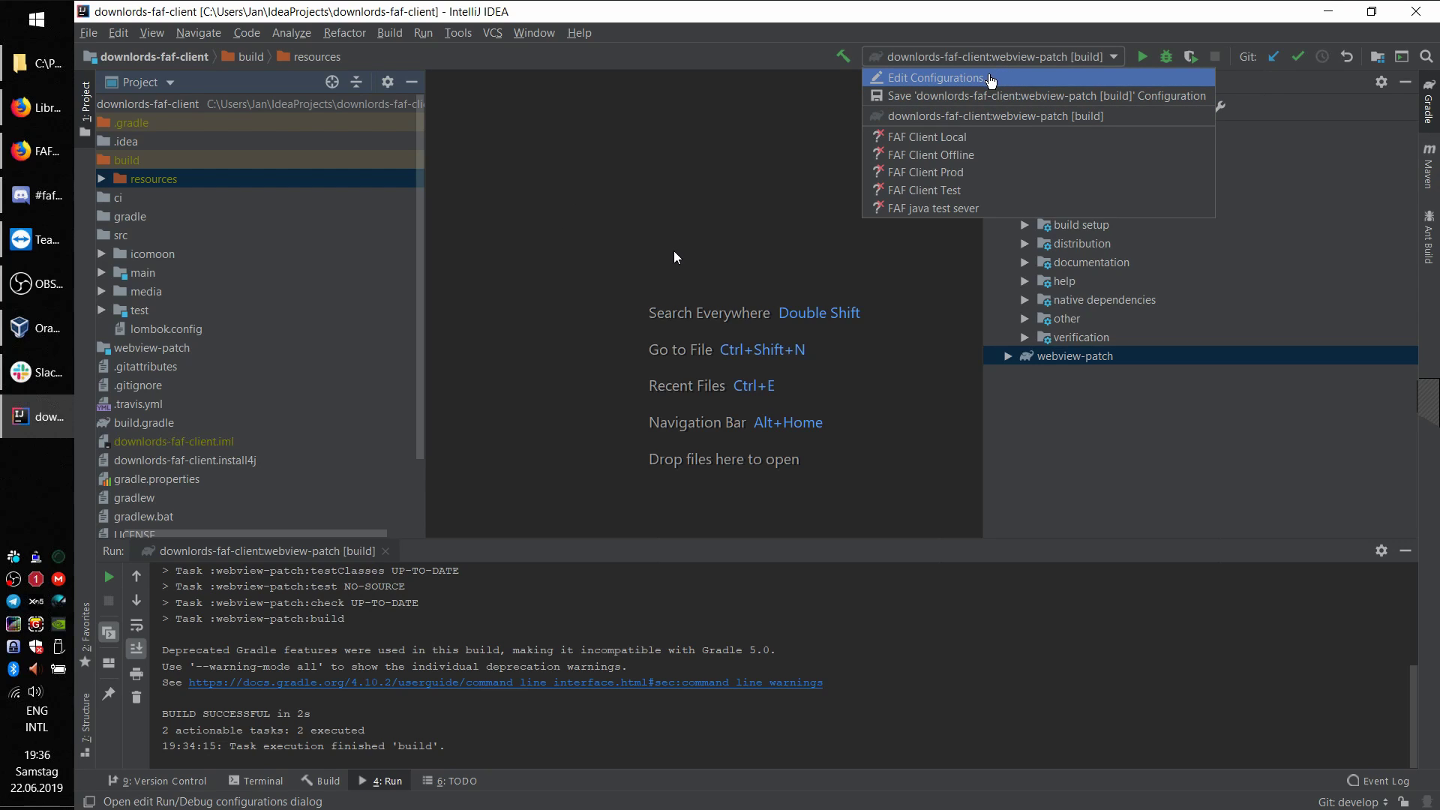
click(1004, 78)
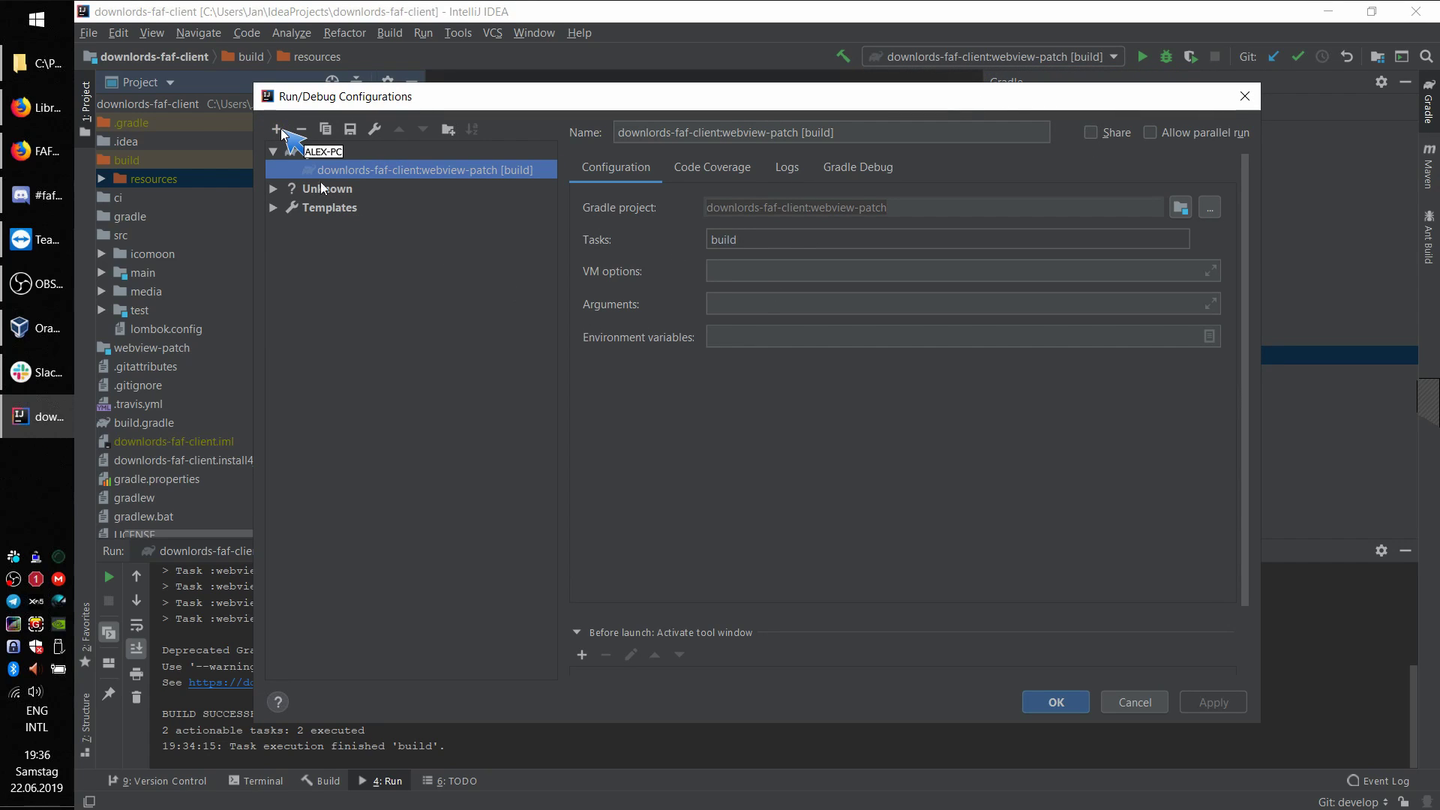
click(276, 129)
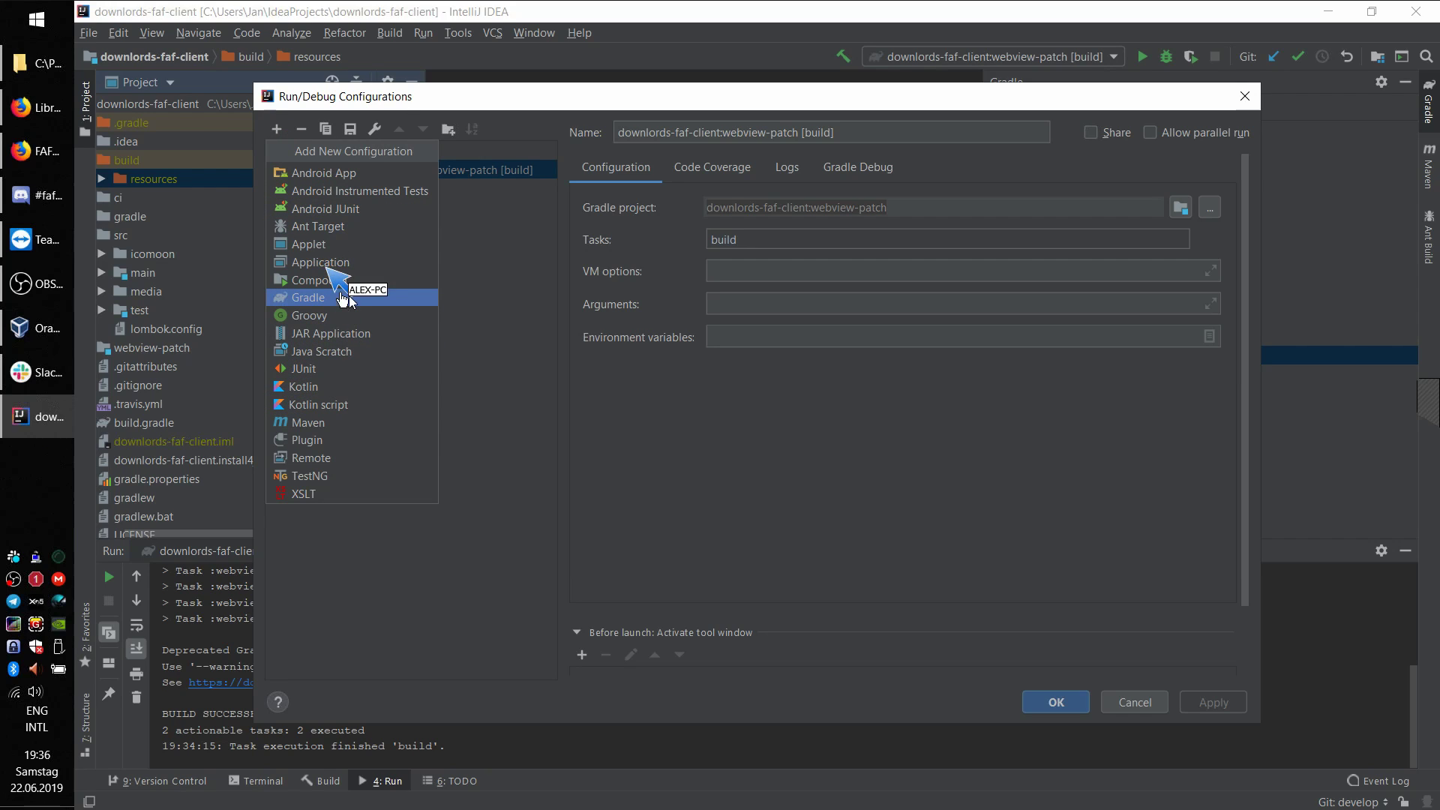
click(327, 264)
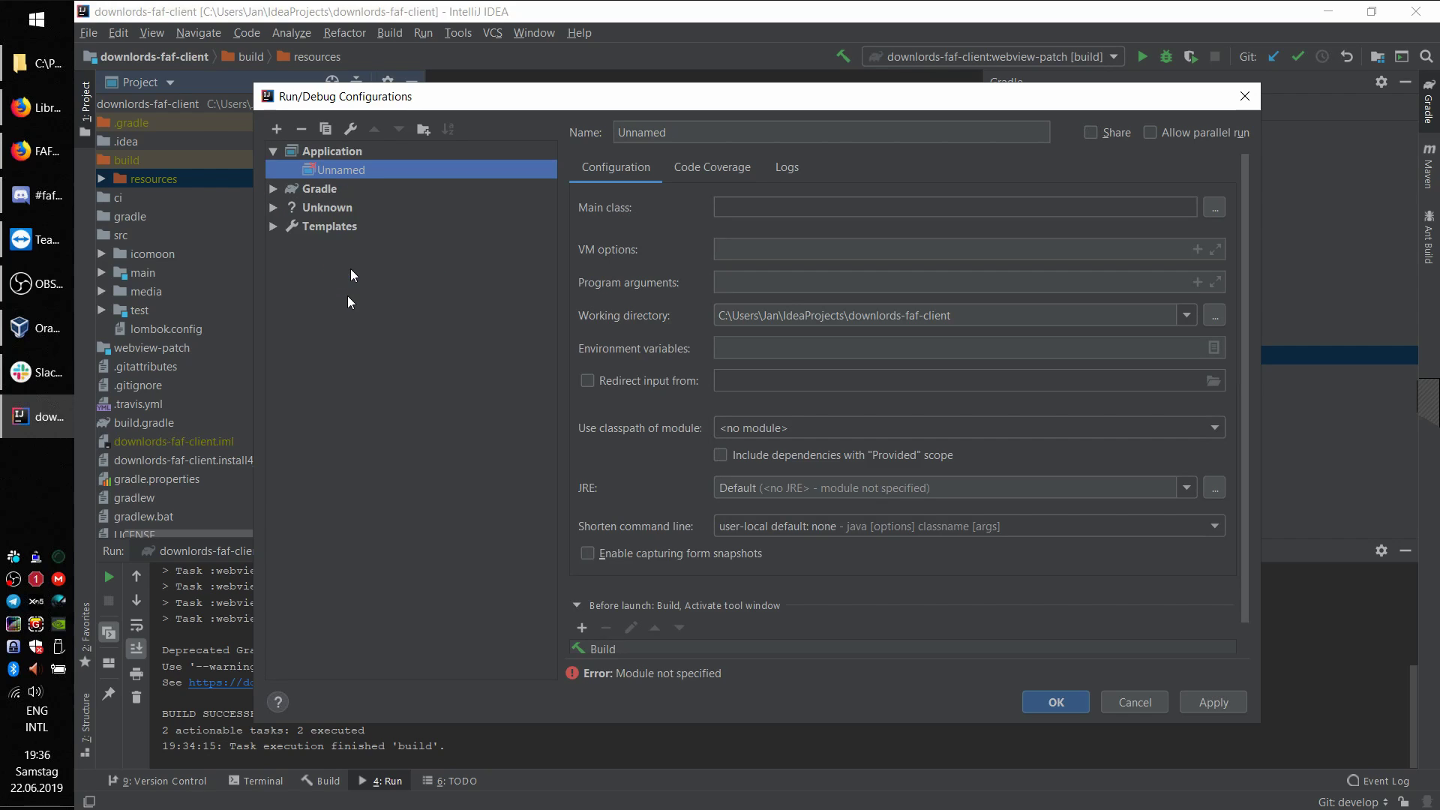
click(1215, 208)
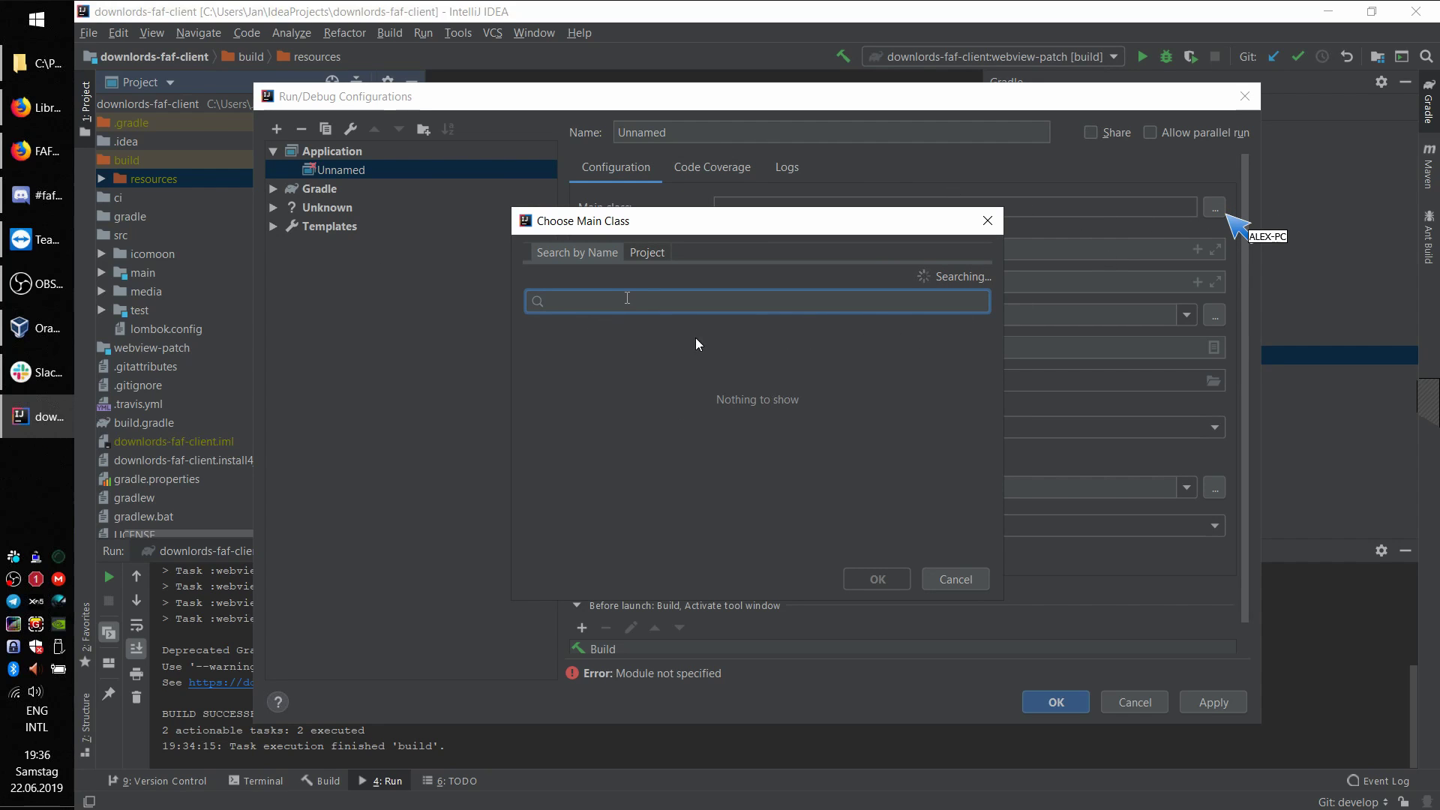
text(Faf)
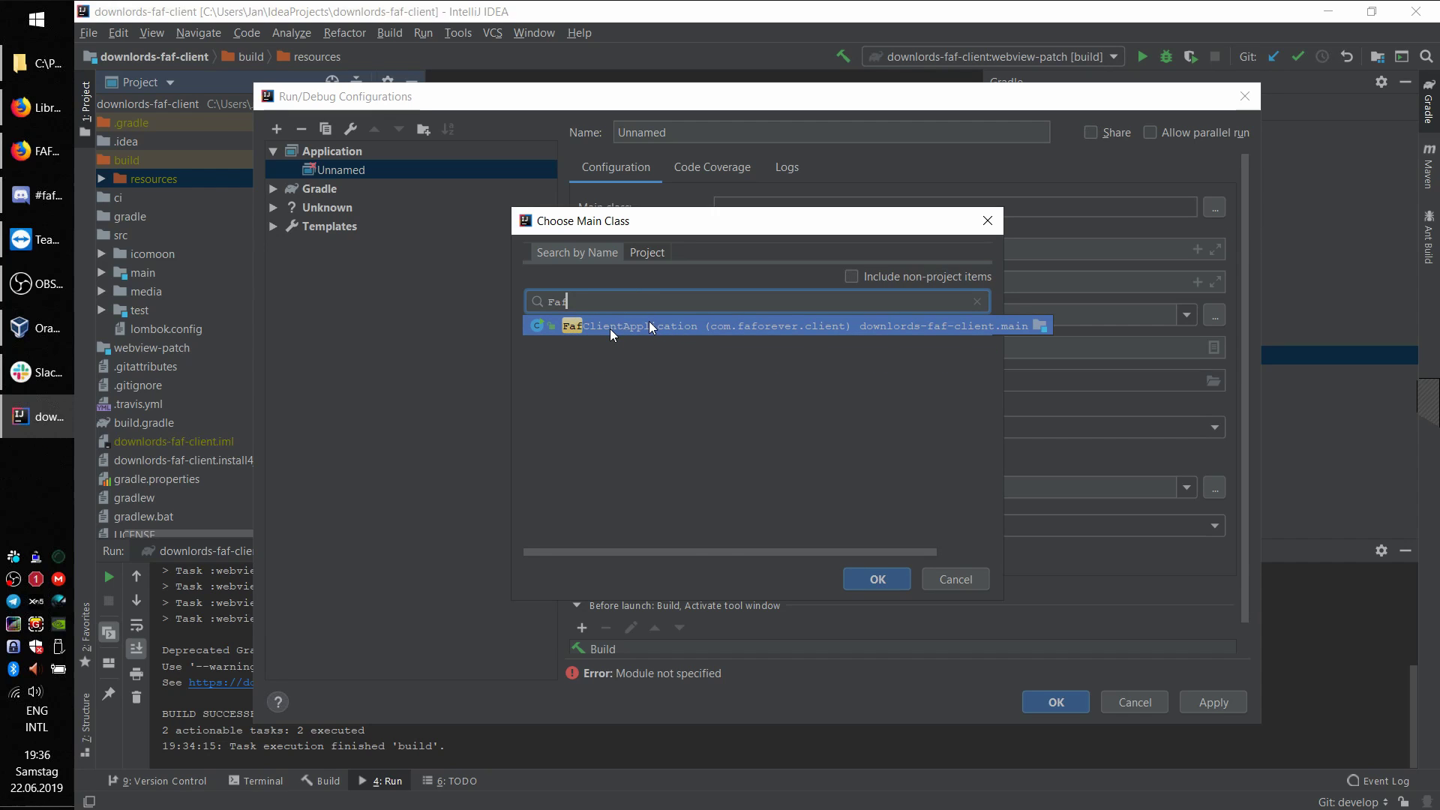
key(Return)
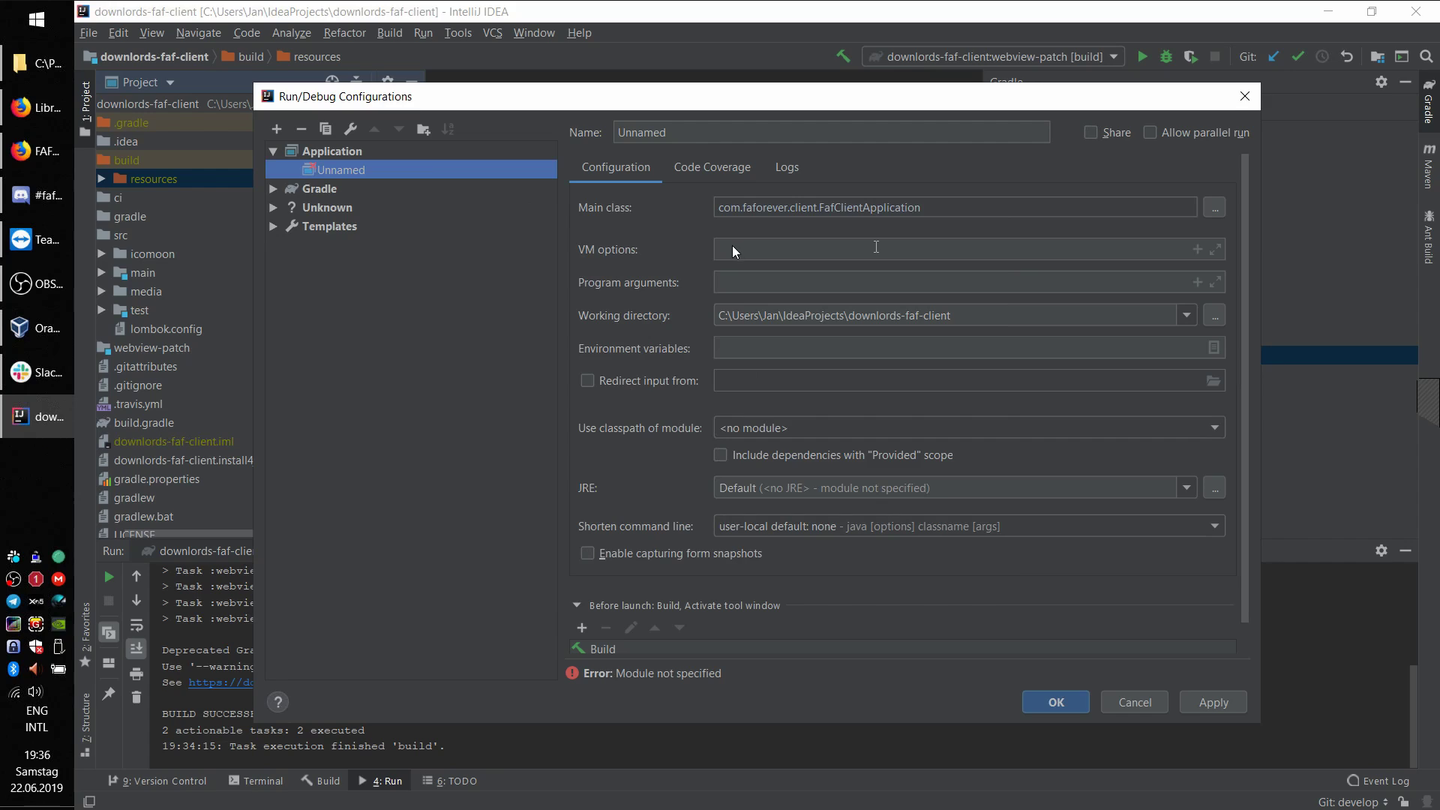
Step: Set the run configuration's classpath module to downlords-faf-client.main, keep the default JRE (10), and save the configuration
click(766, 251)
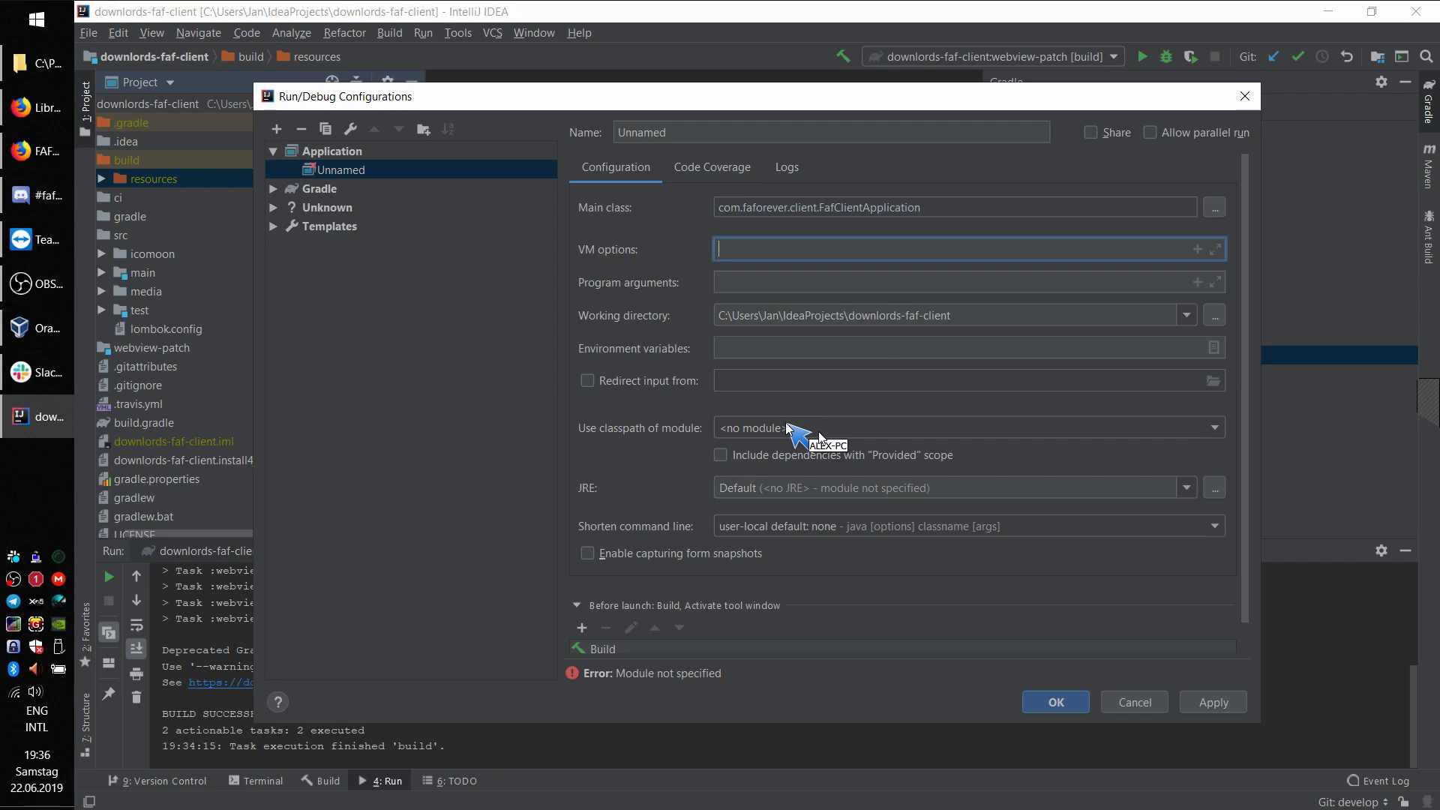
click(1215, 429)
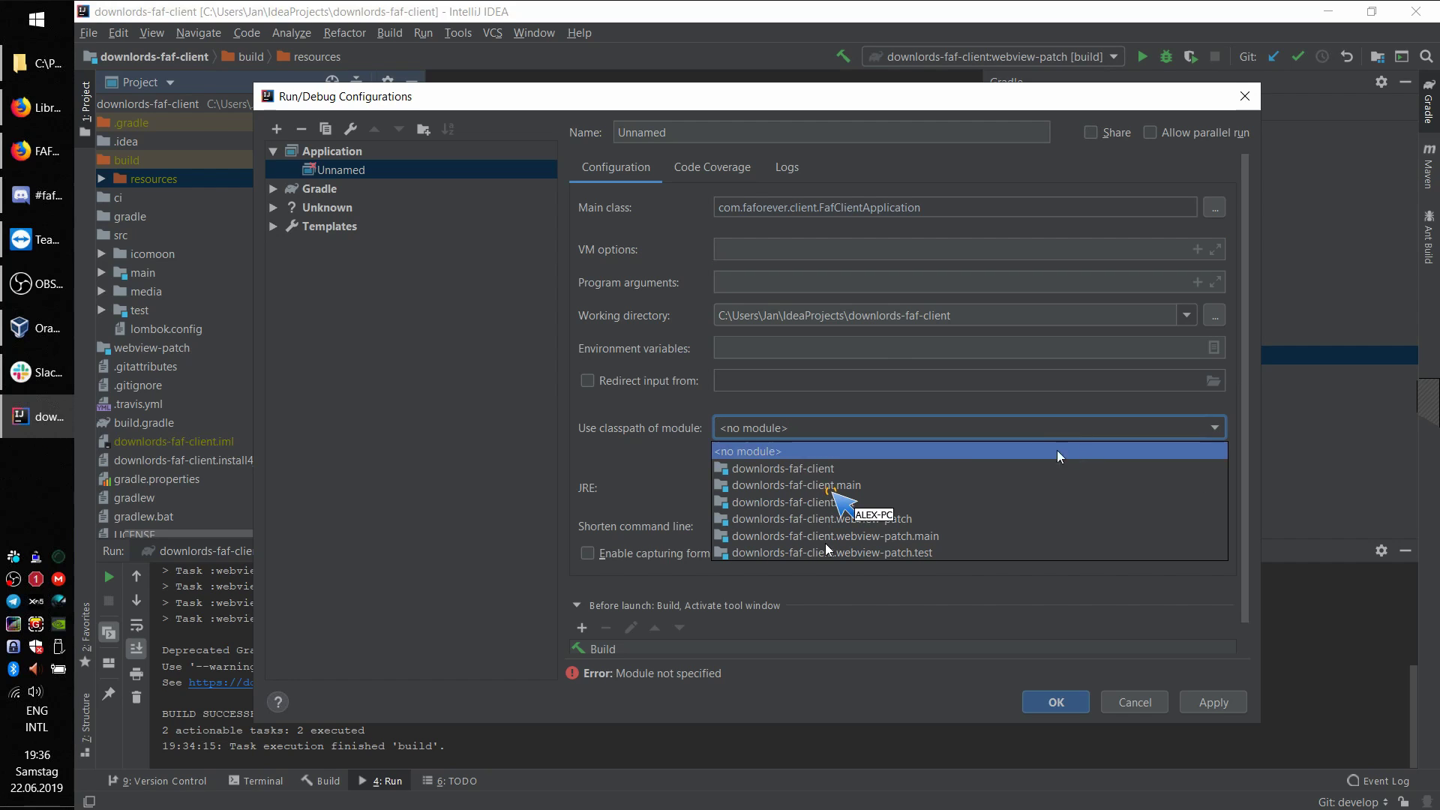
click(870, 486)
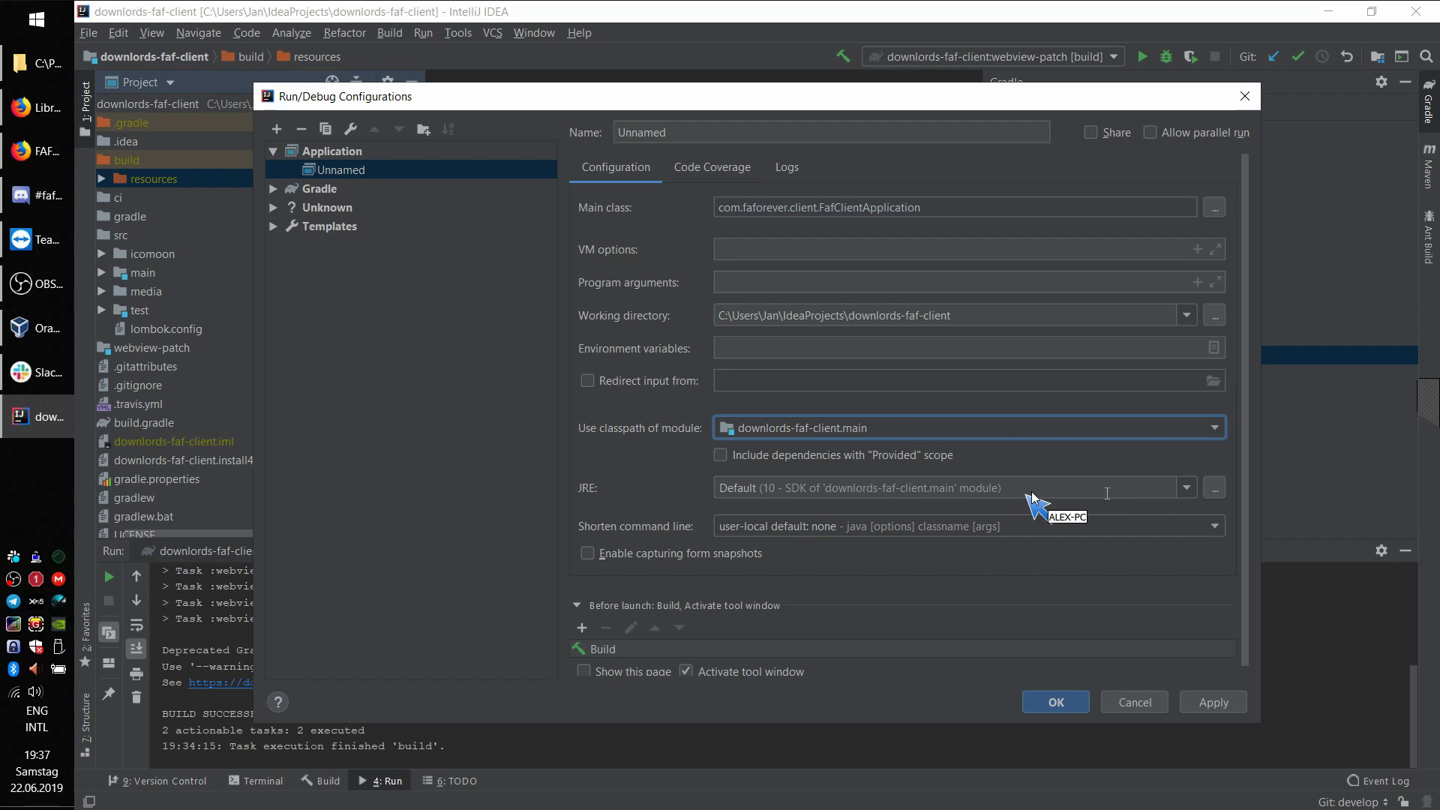
click(1186, 489)
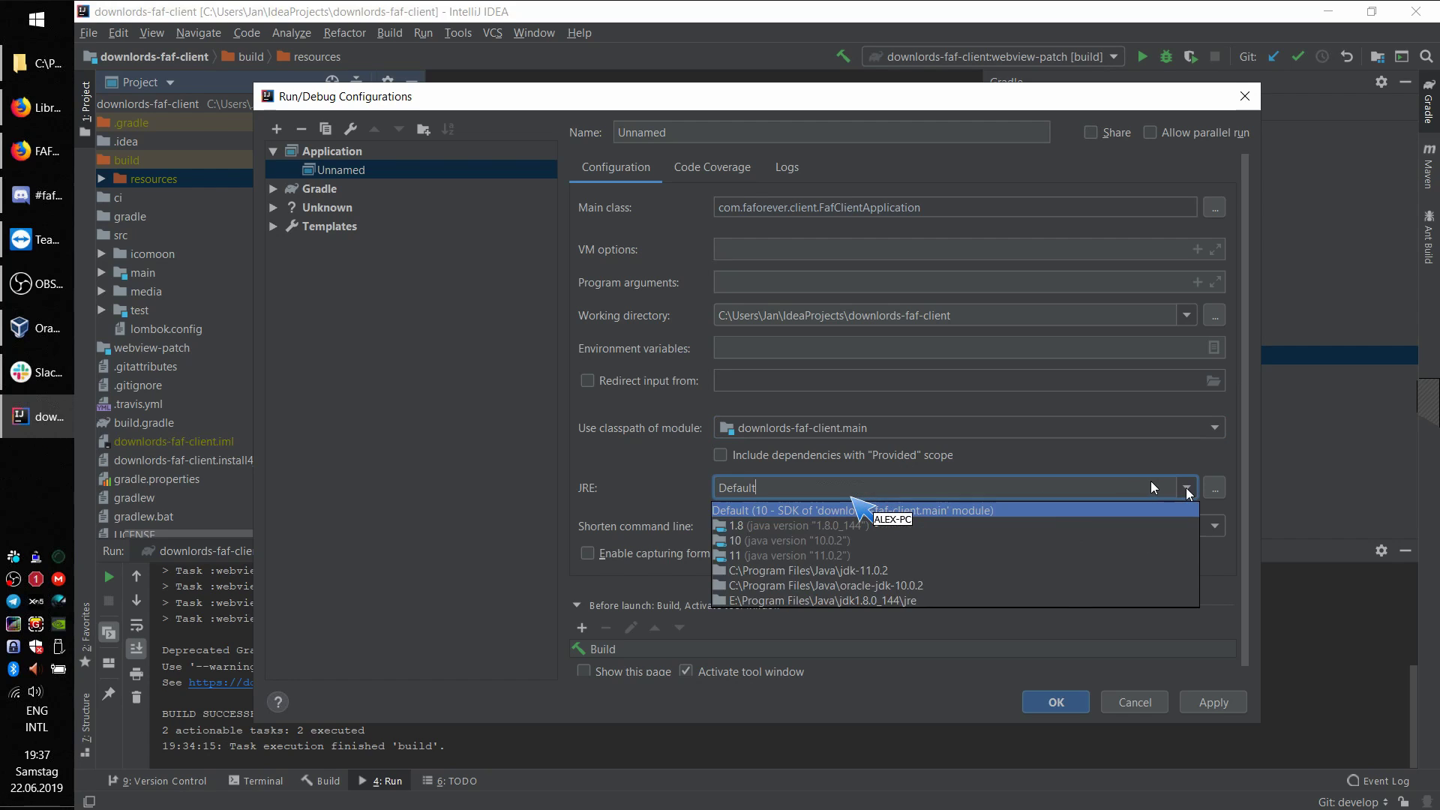
click(953, 512)
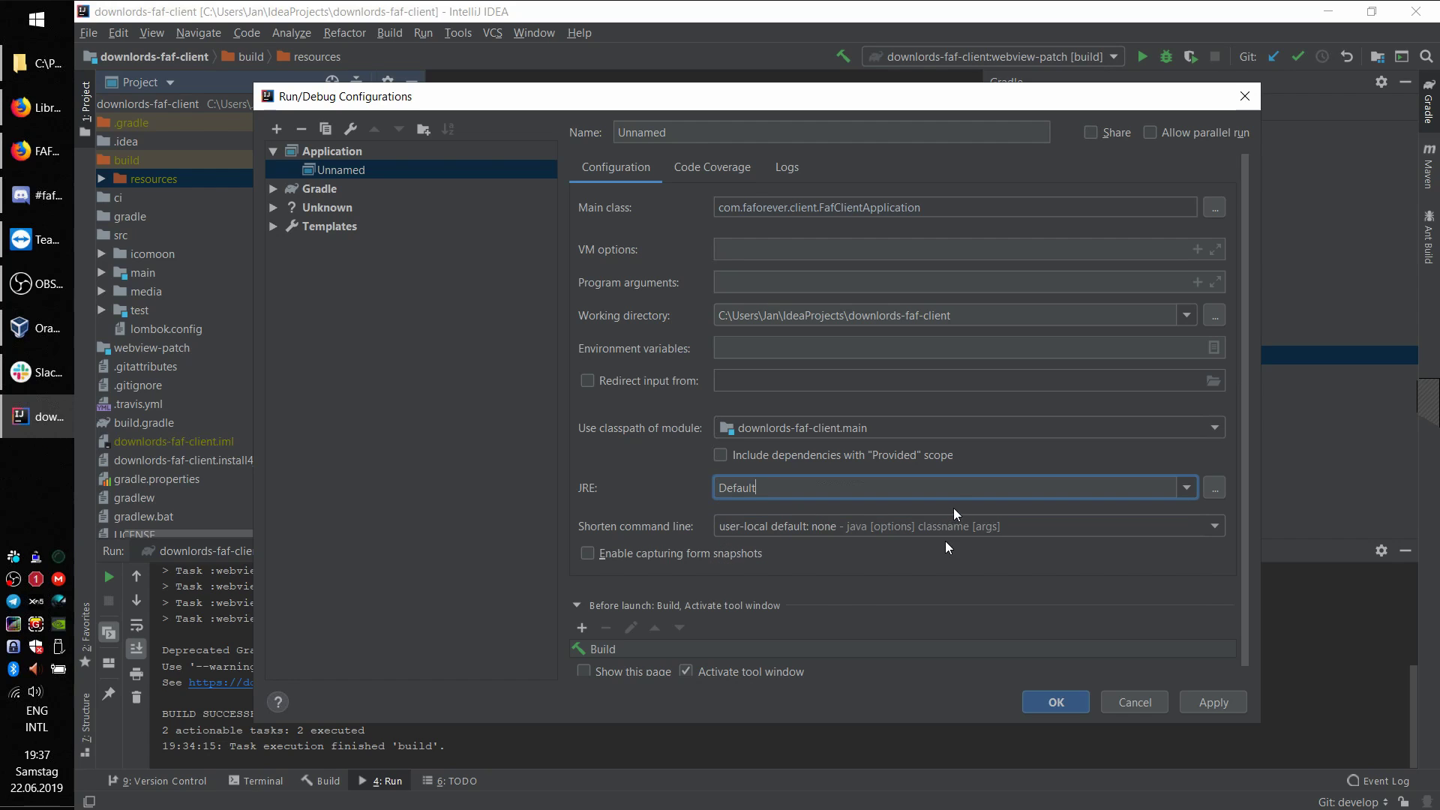
click(1186, 488)
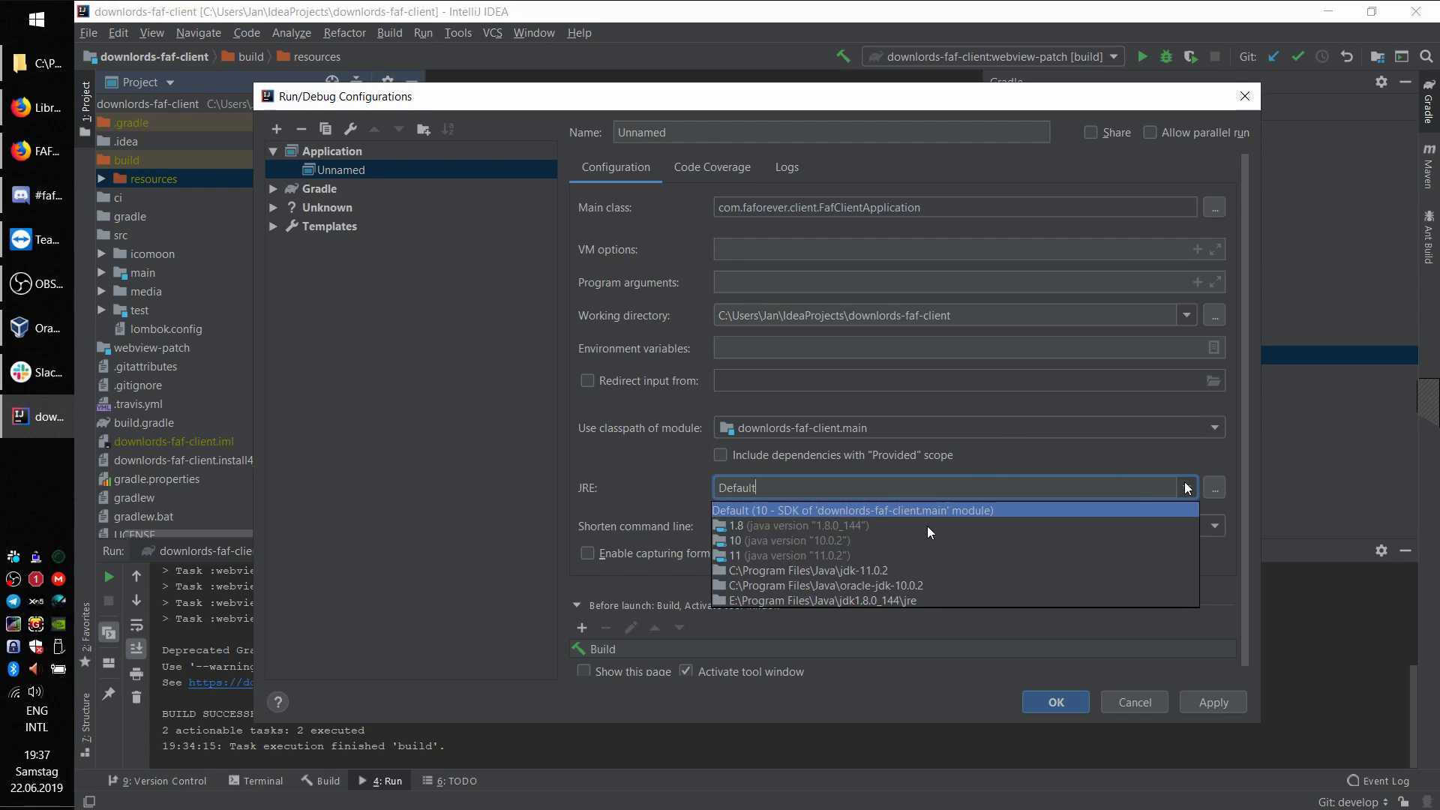
click(885, 508)
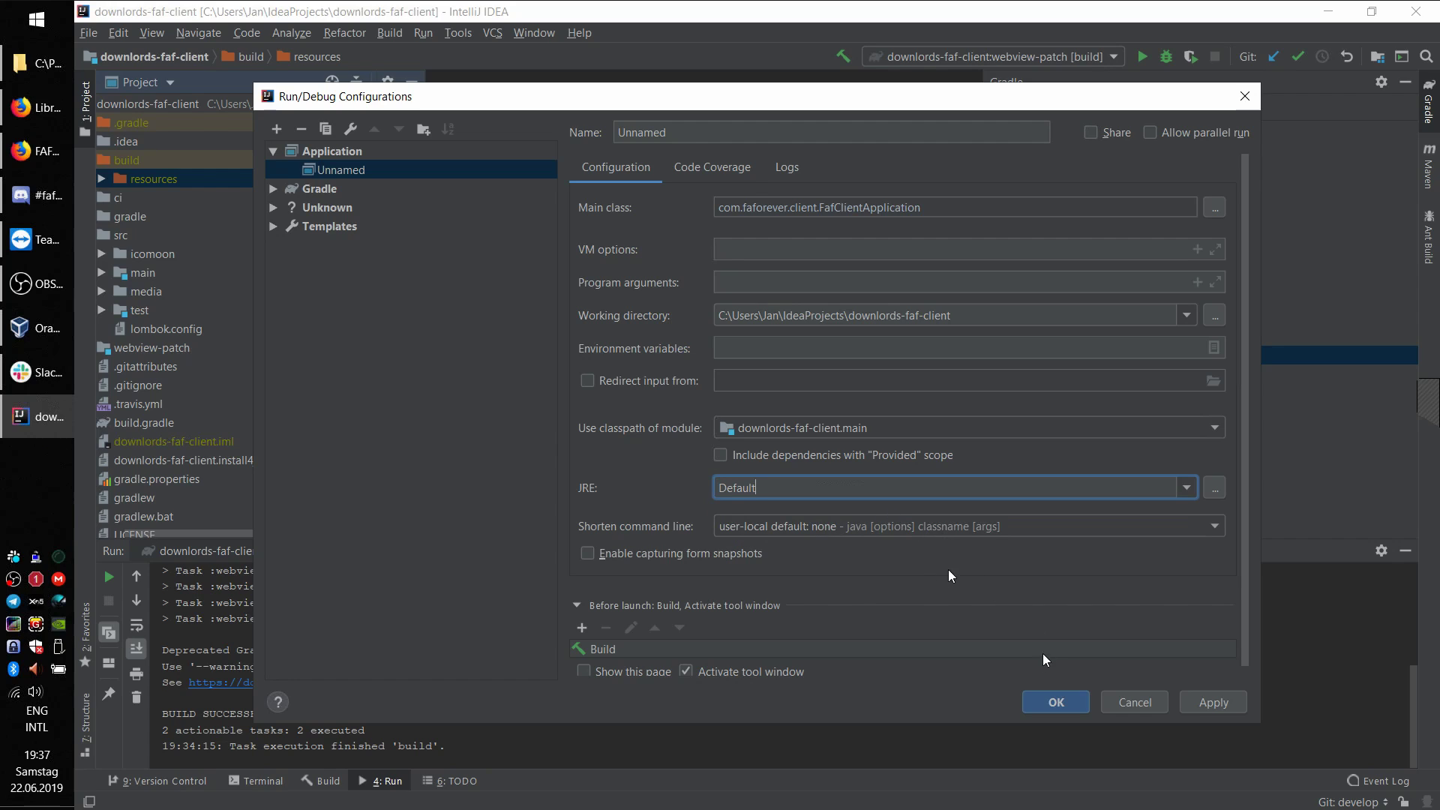
click(1056, 703)
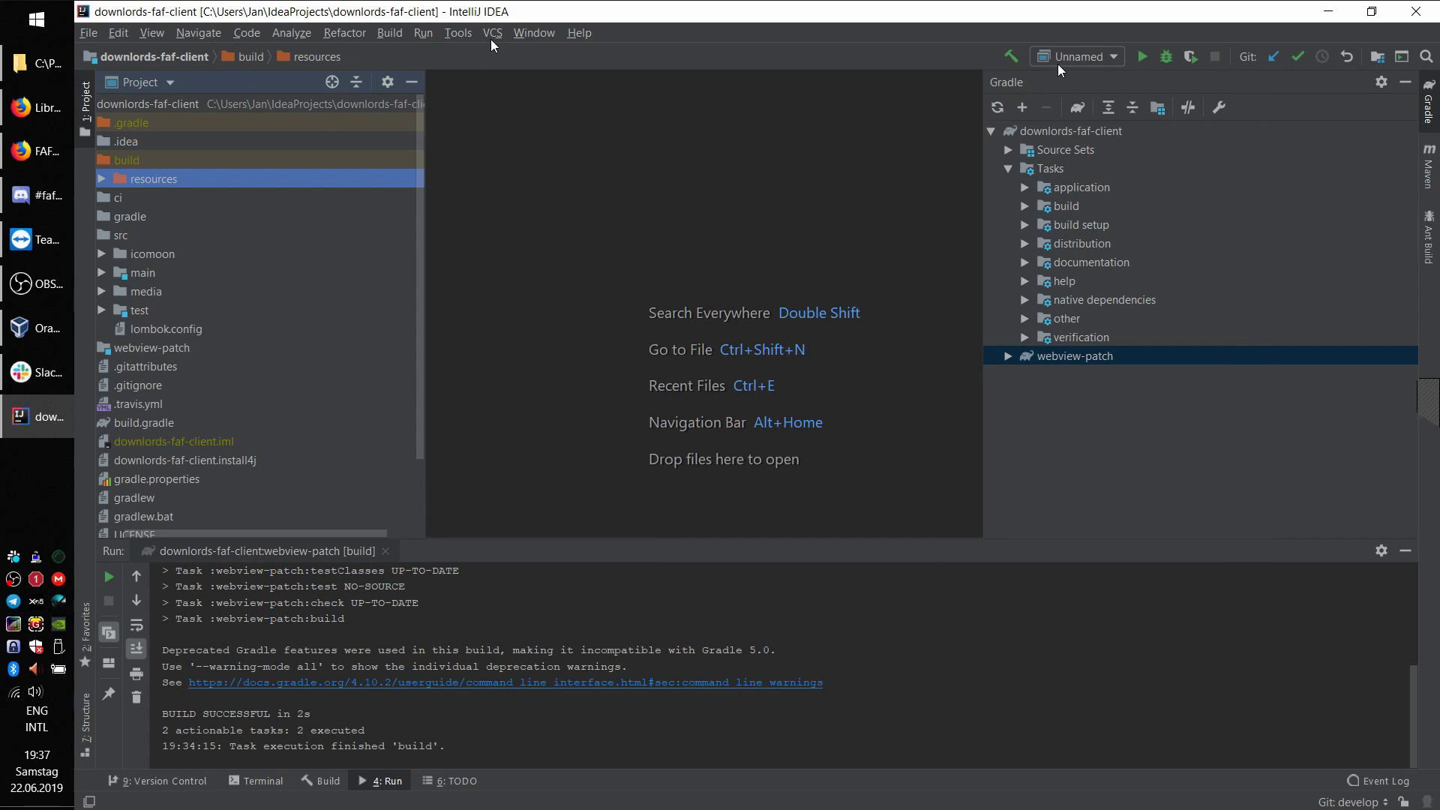
click(388, 34)
mouse_move(457, 34)
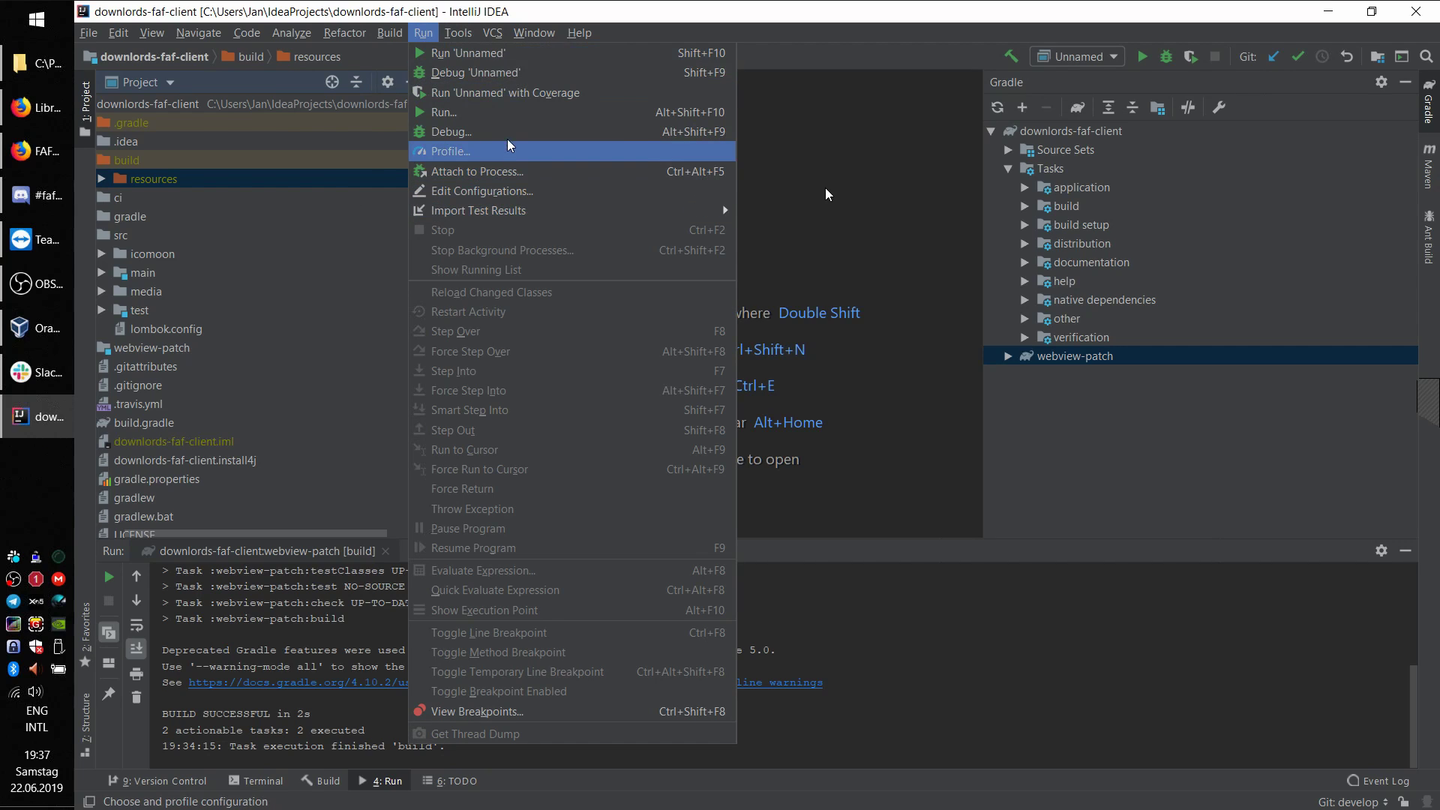
click(942, 120)
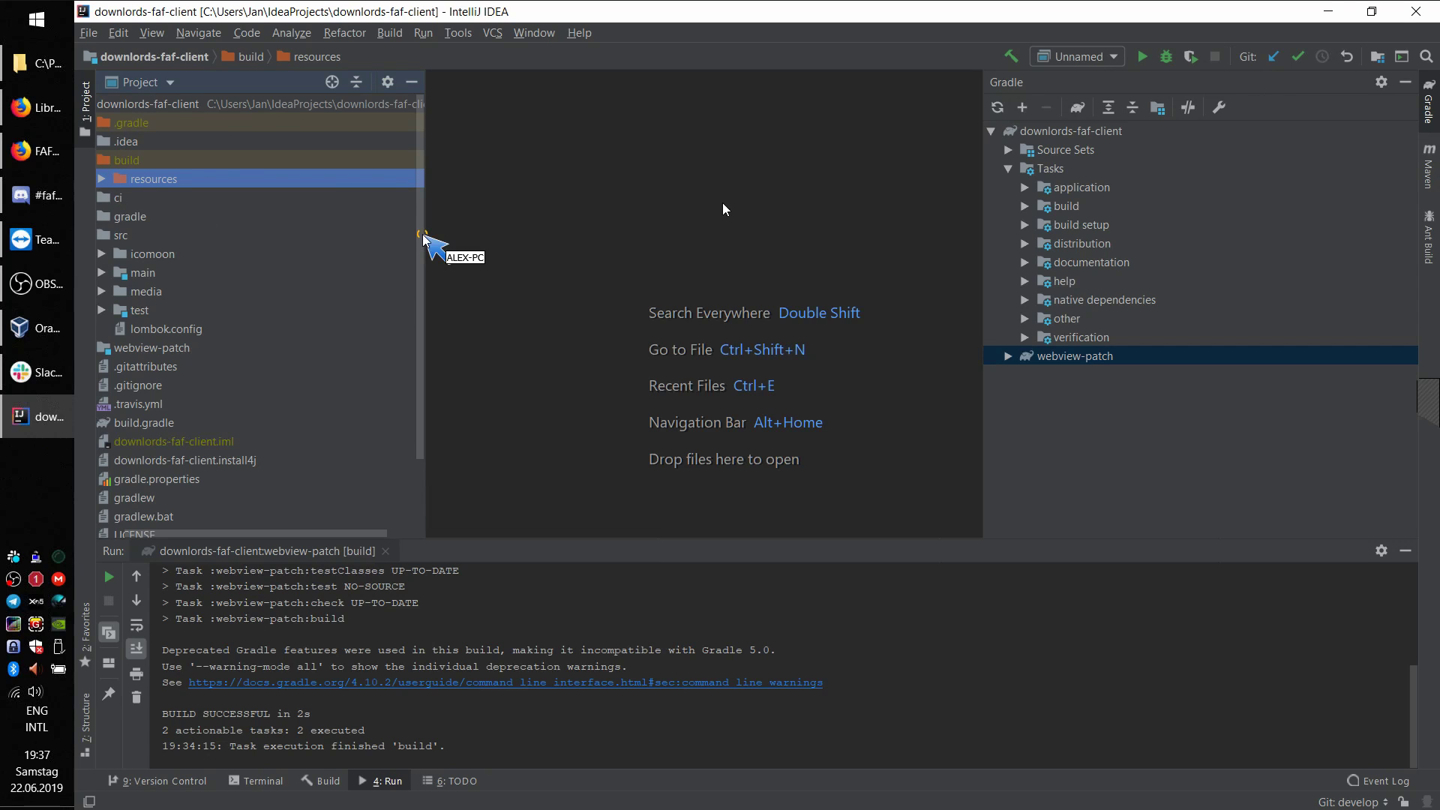
Step: Widen the project tree and expand the .idea/runConfigurations folder to examine the stored run configuration files
drag(417, 298, 510, 307)
scroll(343, 357, down, 2)
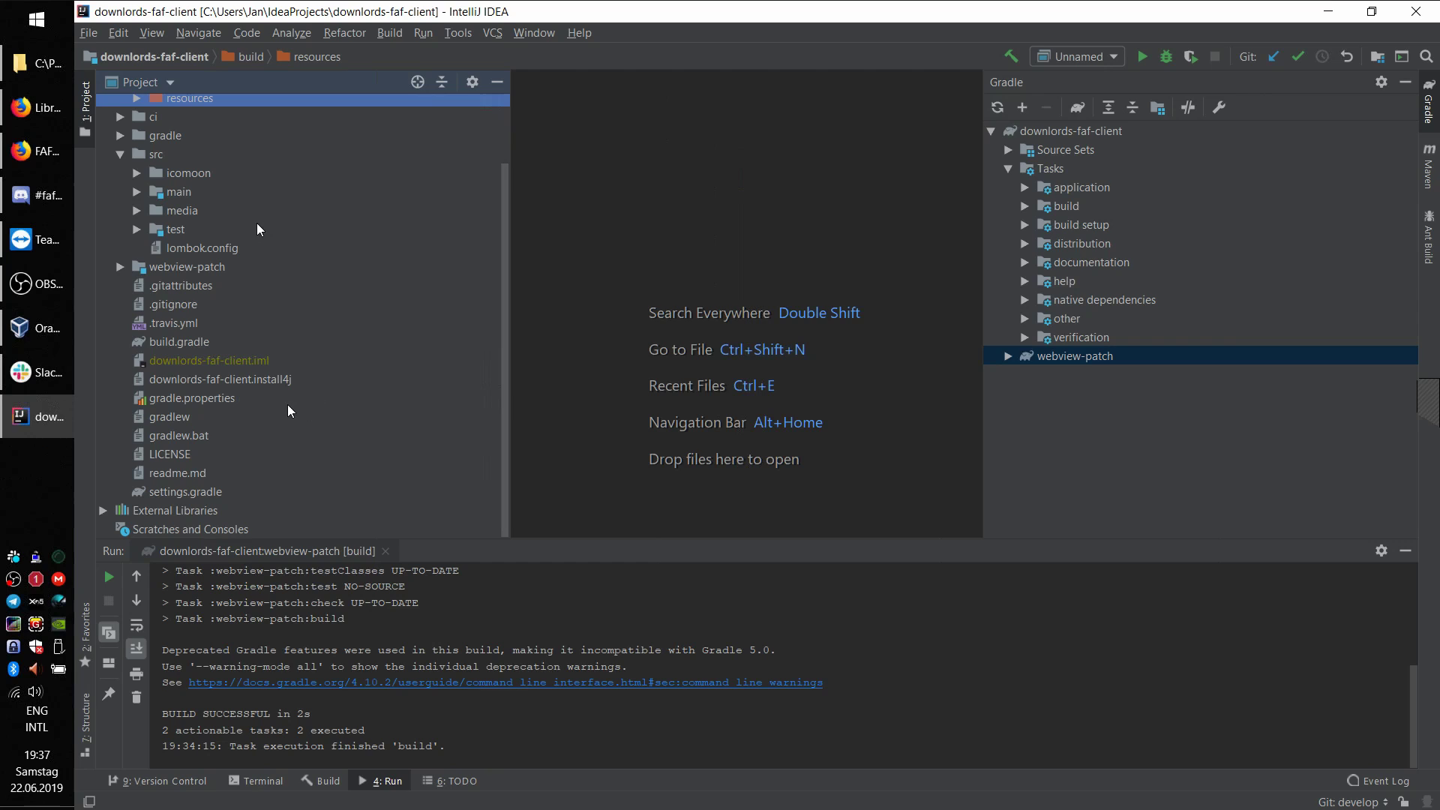
scroll(286, 404, up, 2)
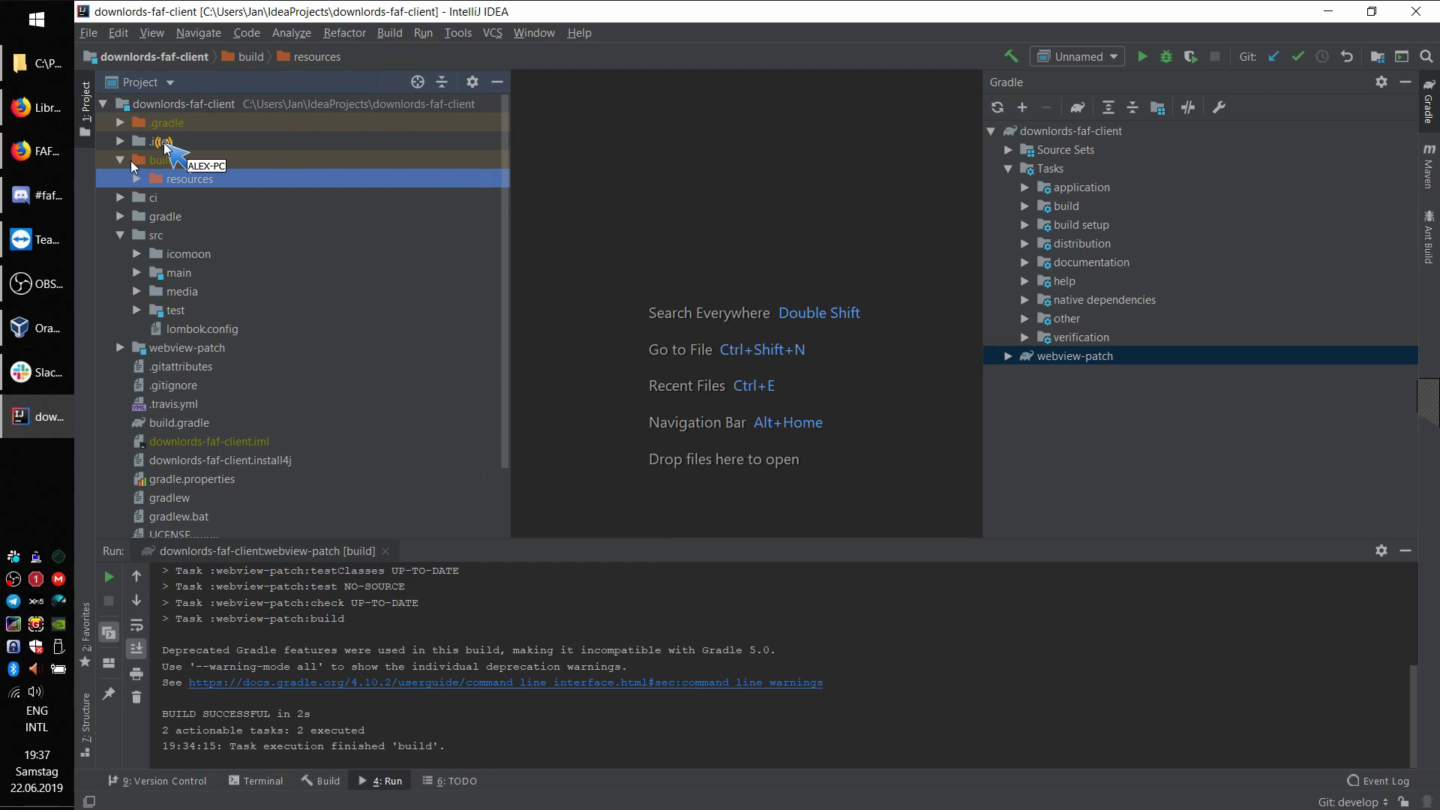
click(118, 142)
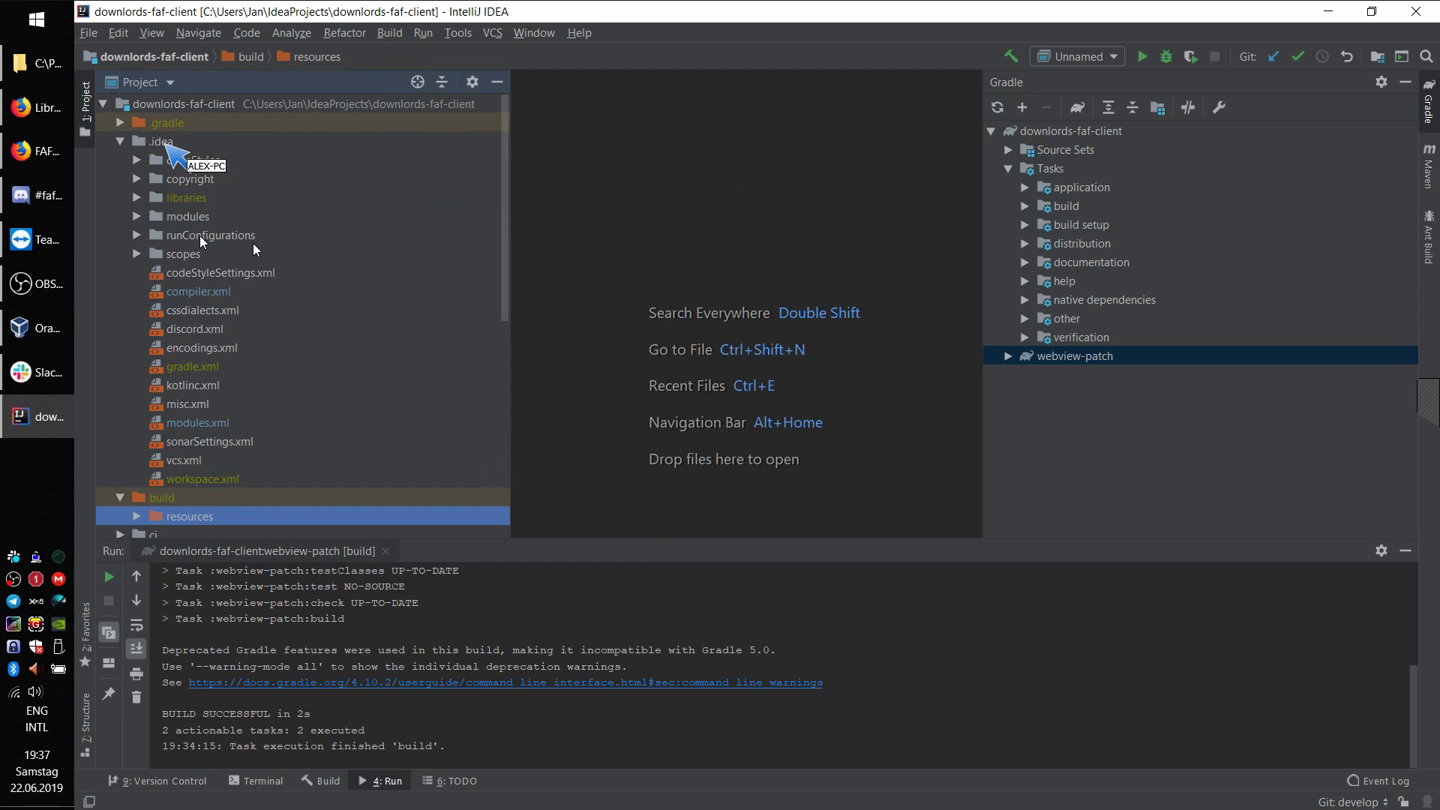
click(137, 236)
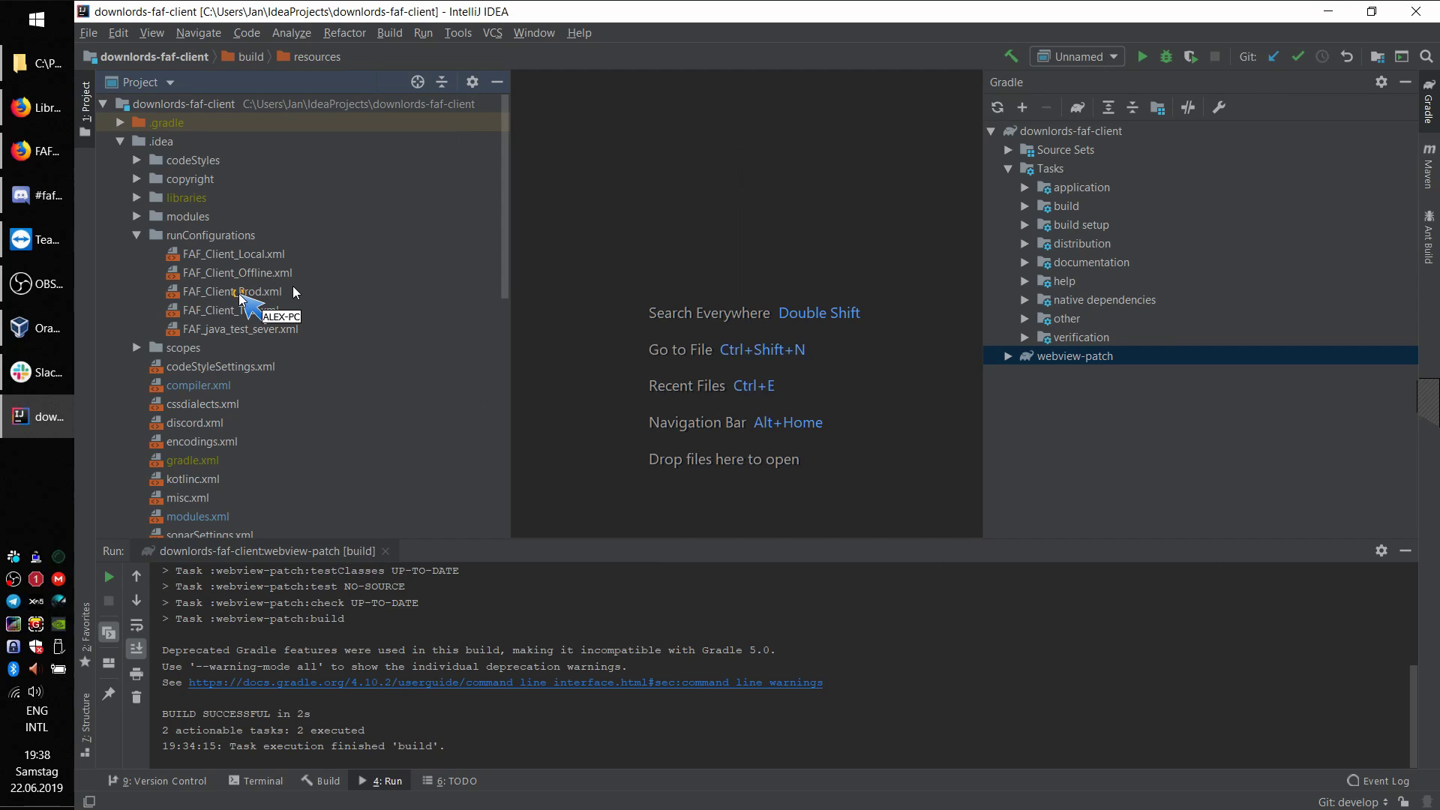
Step: Open FAF_Client_Prod.xml from the runConfigurations folder, widen the editor and copy the entire VM_PARAMETERS value
click(228, 296)
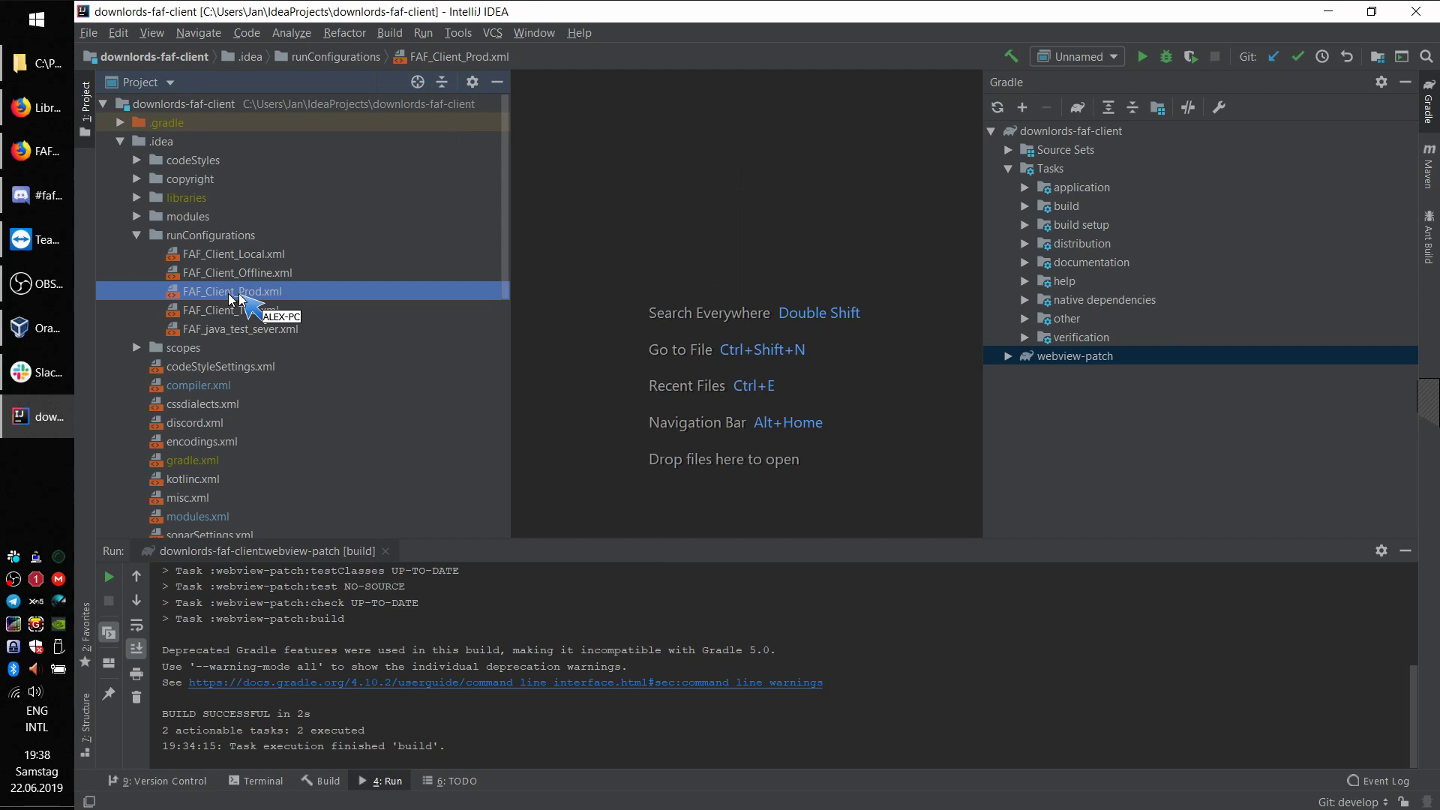
double_click(229, 295)
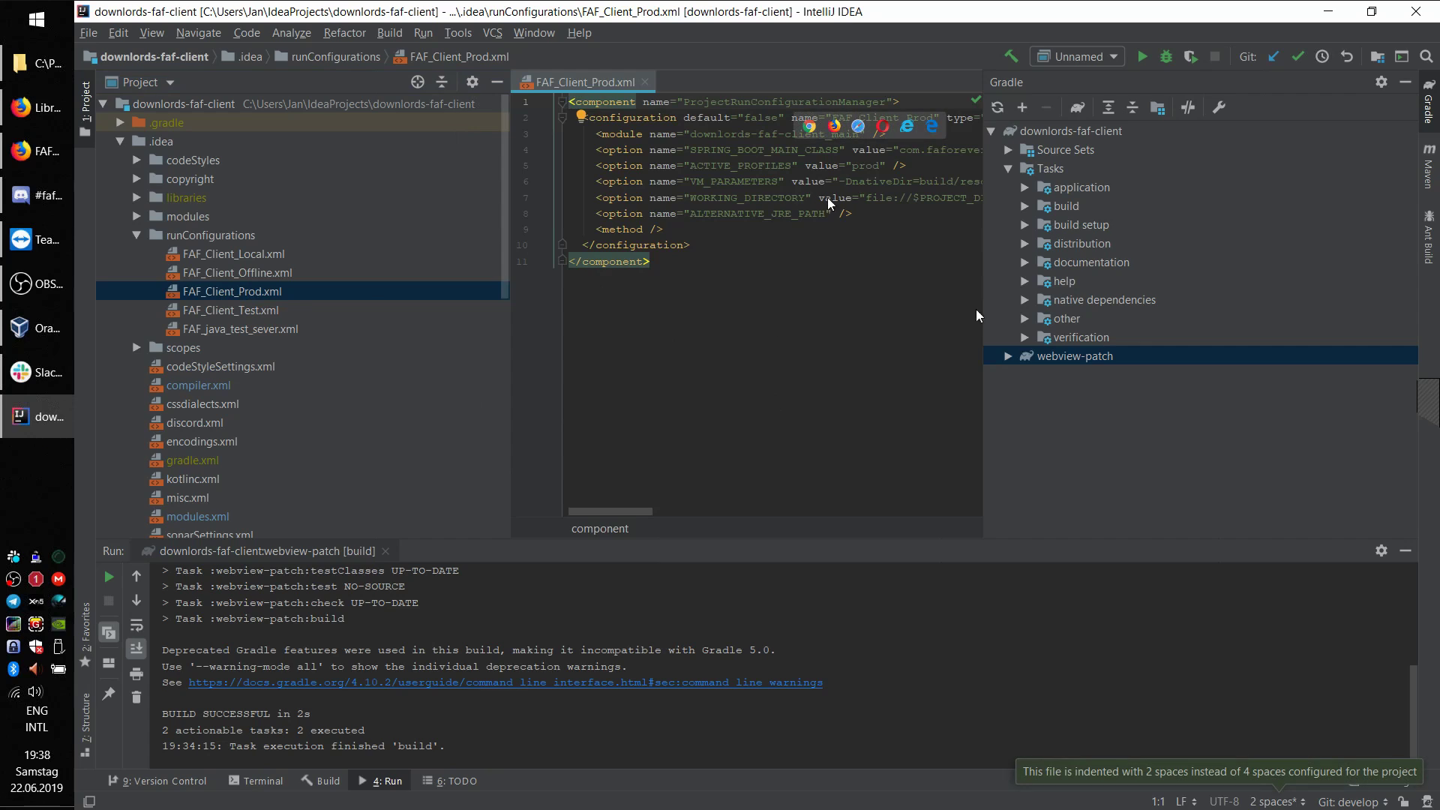
drag(973, 323, 1197, 311)
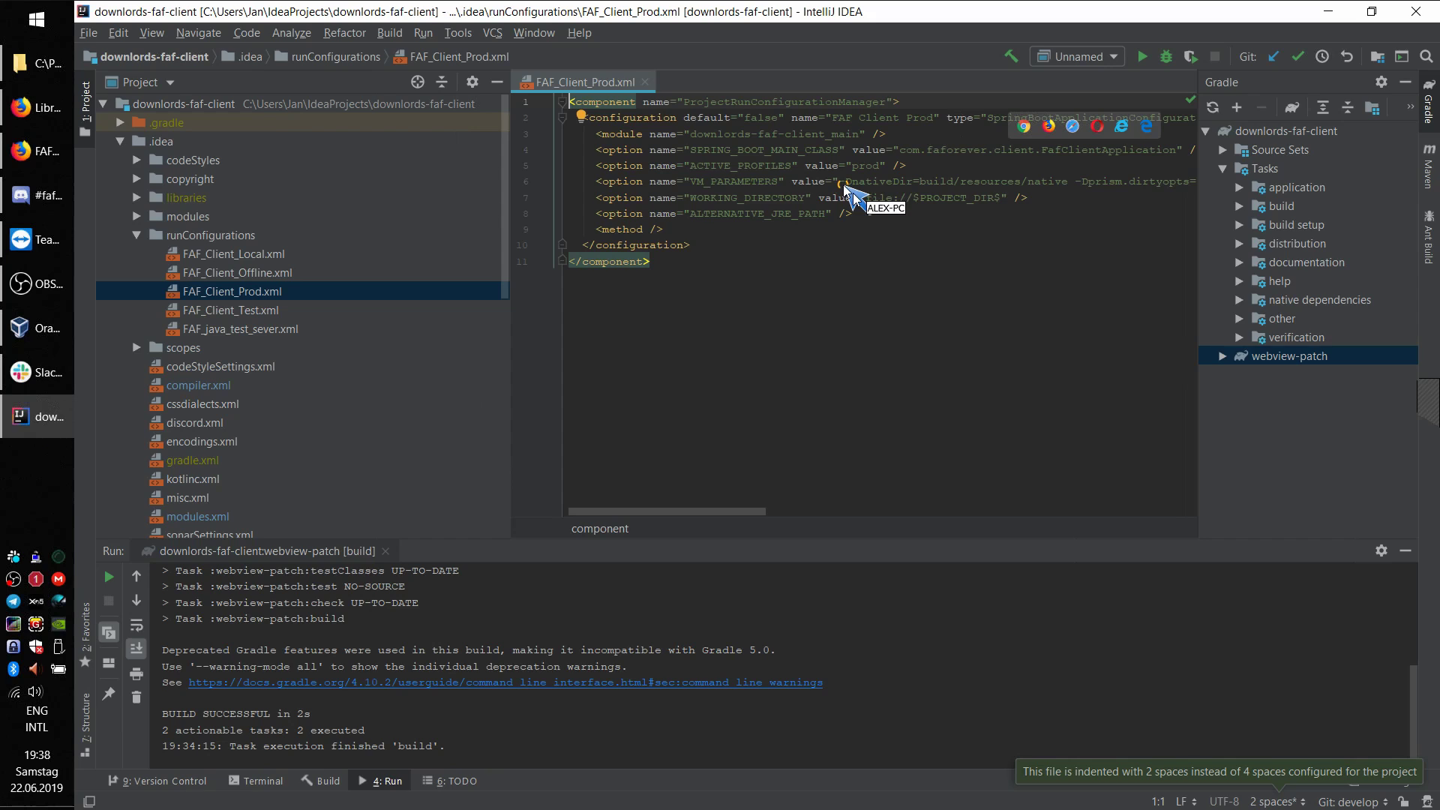
drag(840, 181, 1151, 182)
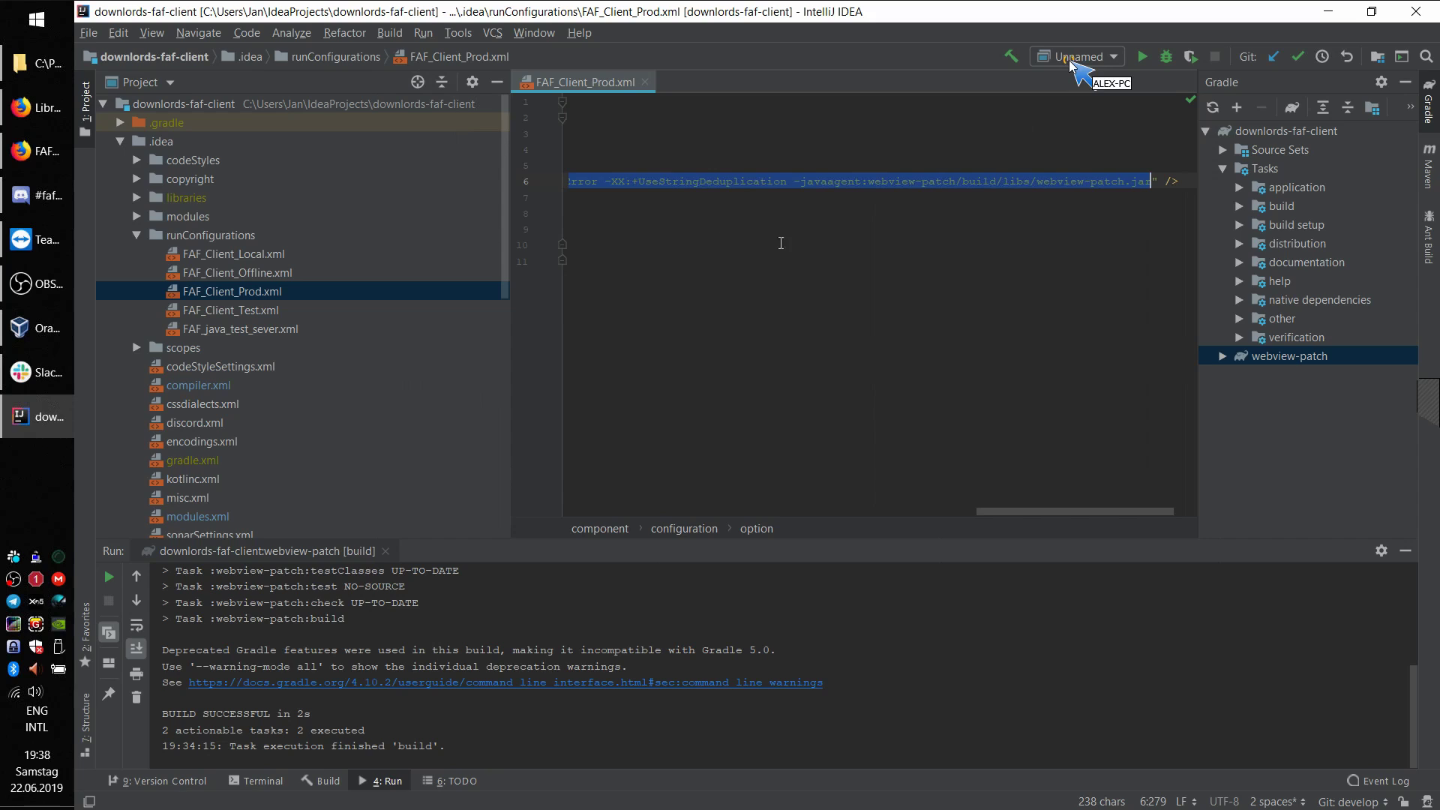
Step: Paste the copied parameters into the unnamed Application configuration's VM options, check the pasted text, and save the configuration
click(1115, 56)
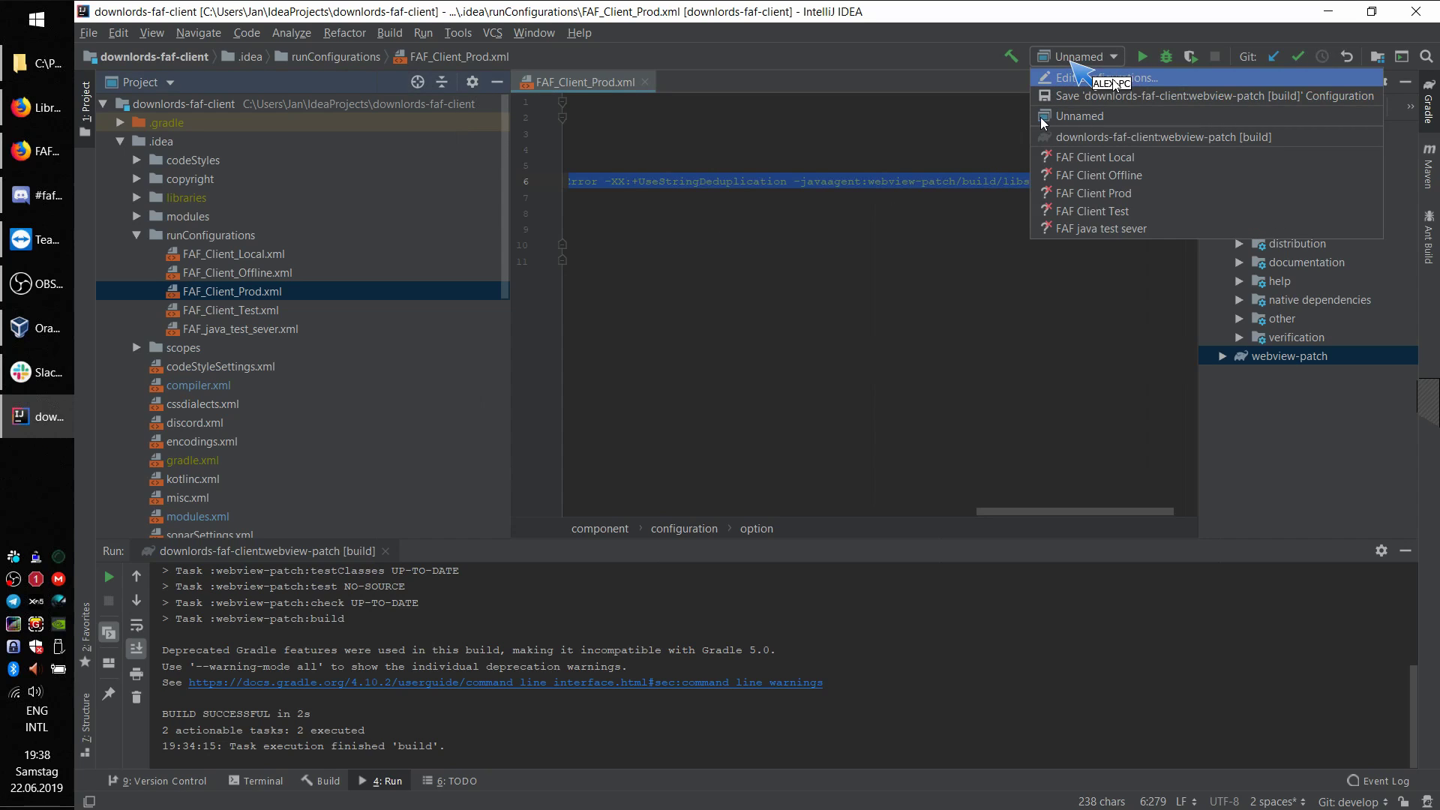
click(1080, 78)
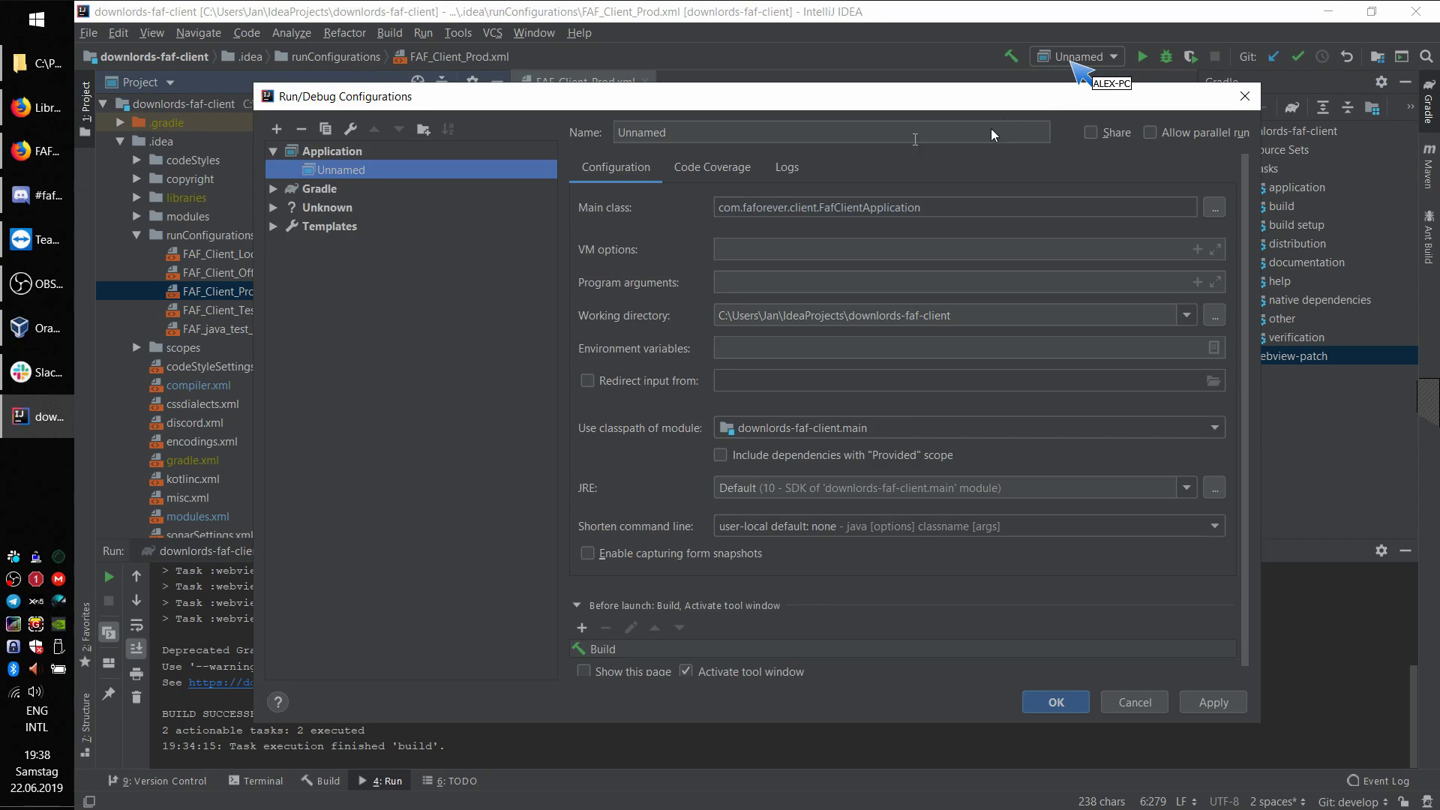
click(762, 254)
key(ctrl+v)
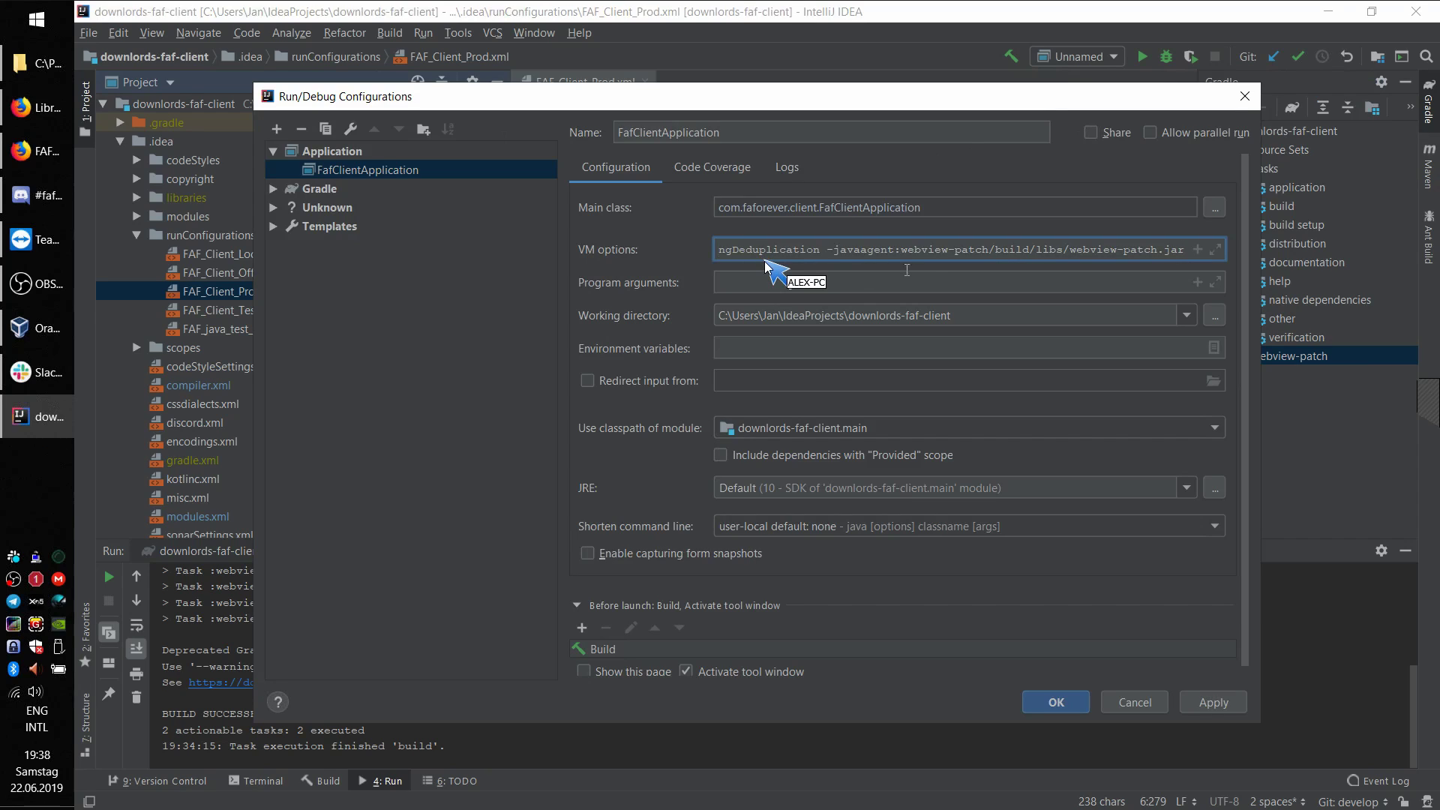
click(915, 253)
drag(1184, 250, 658, 255)
drag(883, 253, 590, 239)
click(864, 251)
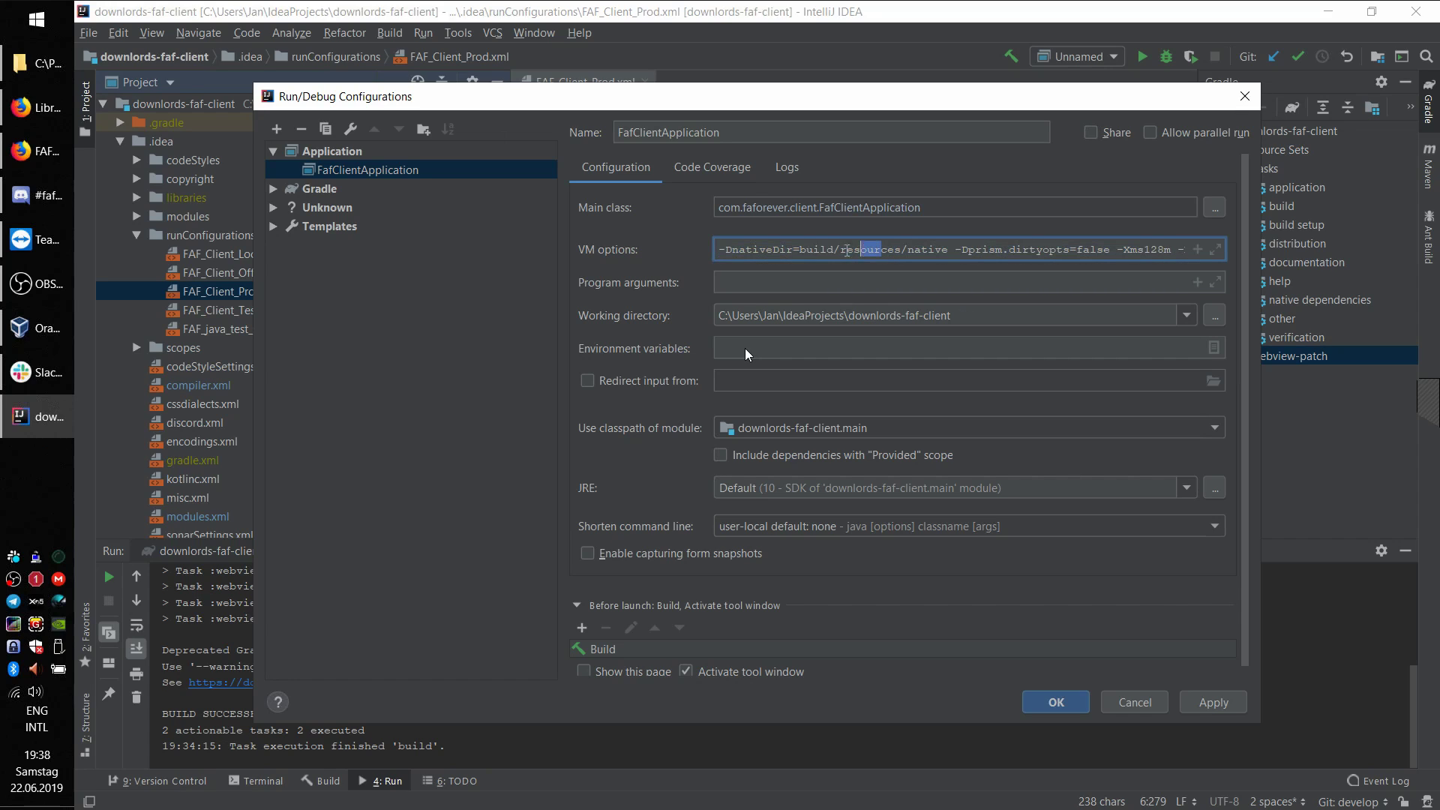
click(1213, 702)
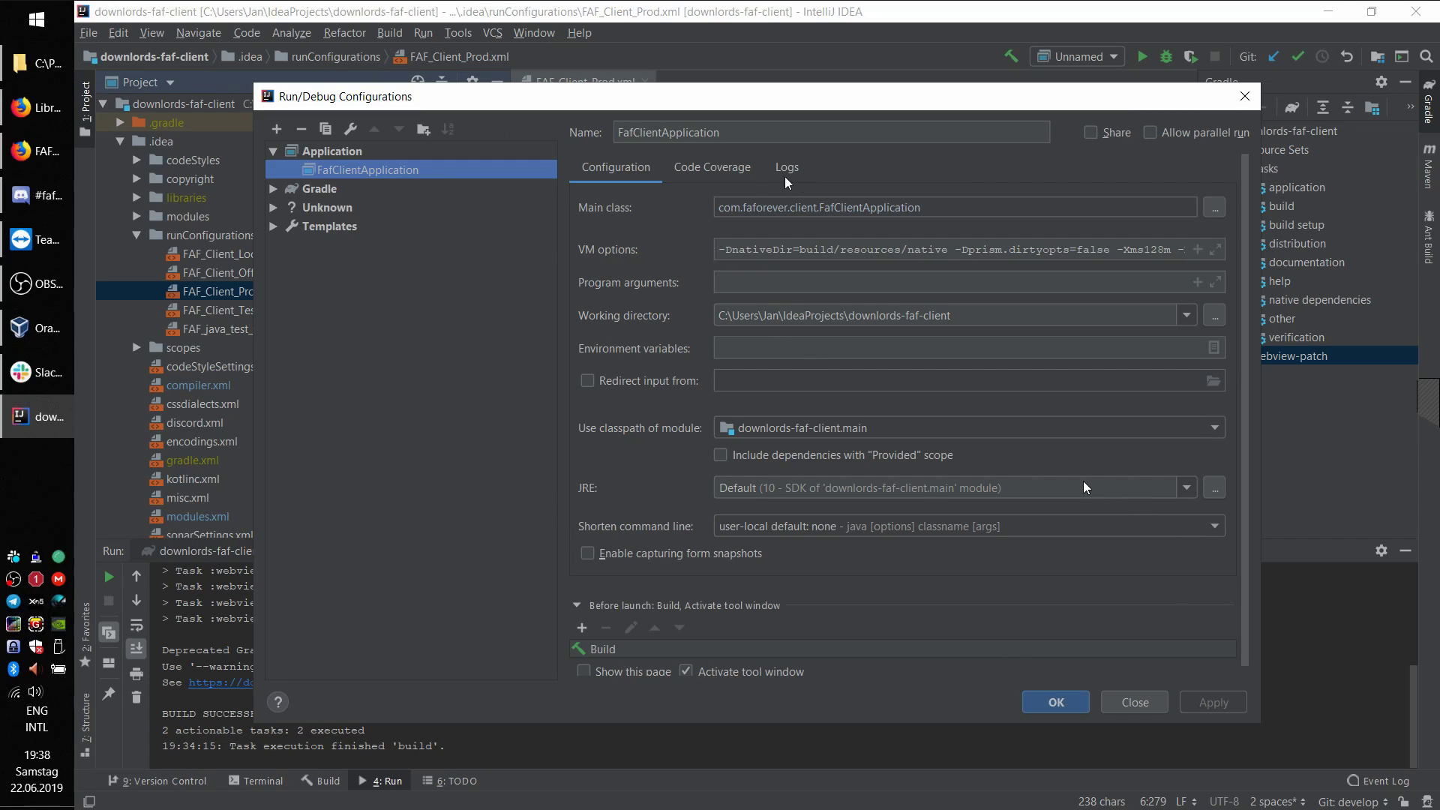
click(1059, 702)
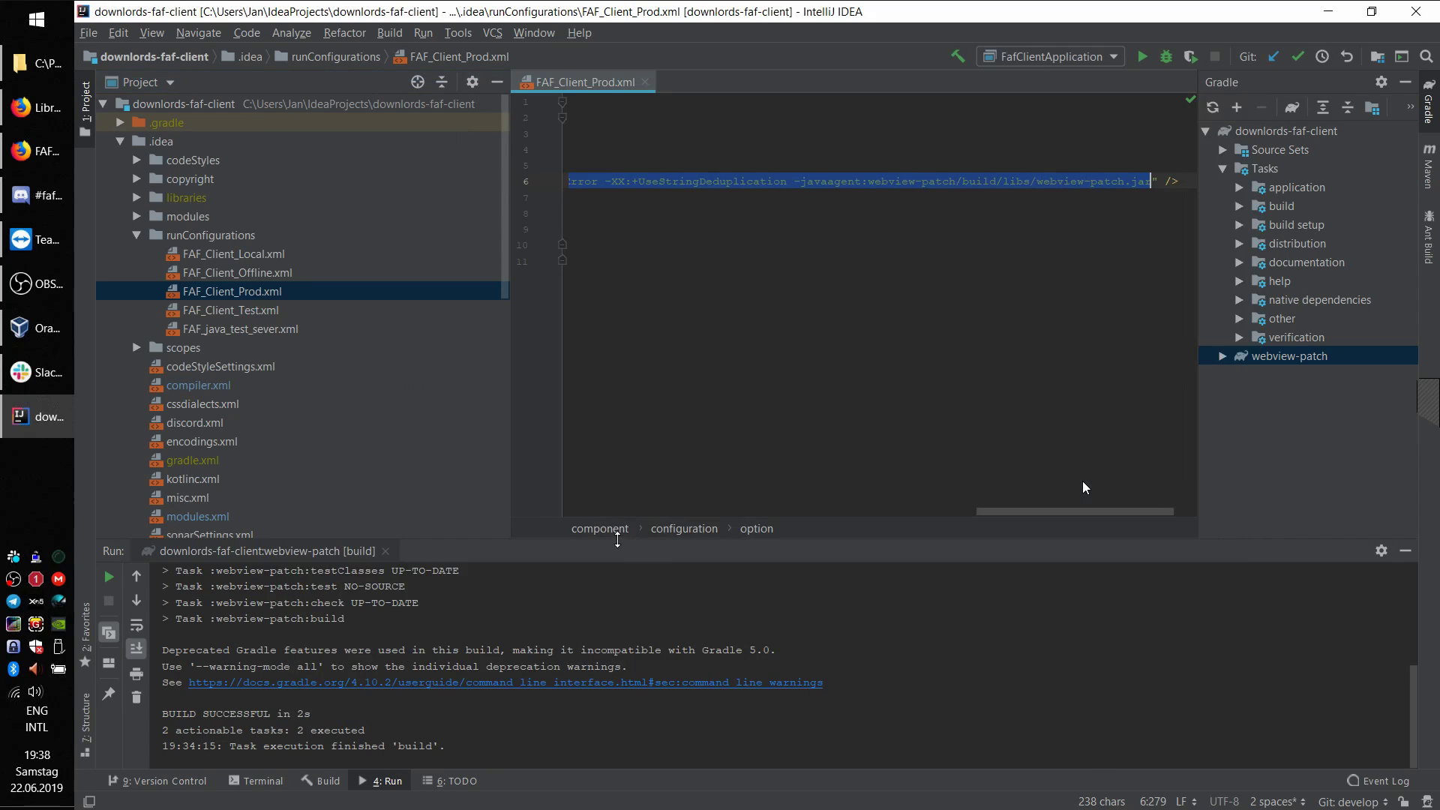
Step: Return the FAF_Client_Prod.xml view to the beginning of its lines and run the FafClientApplication configuration
click(830, 273)
drag(814, 182, 228, 173)
click(875, 326)
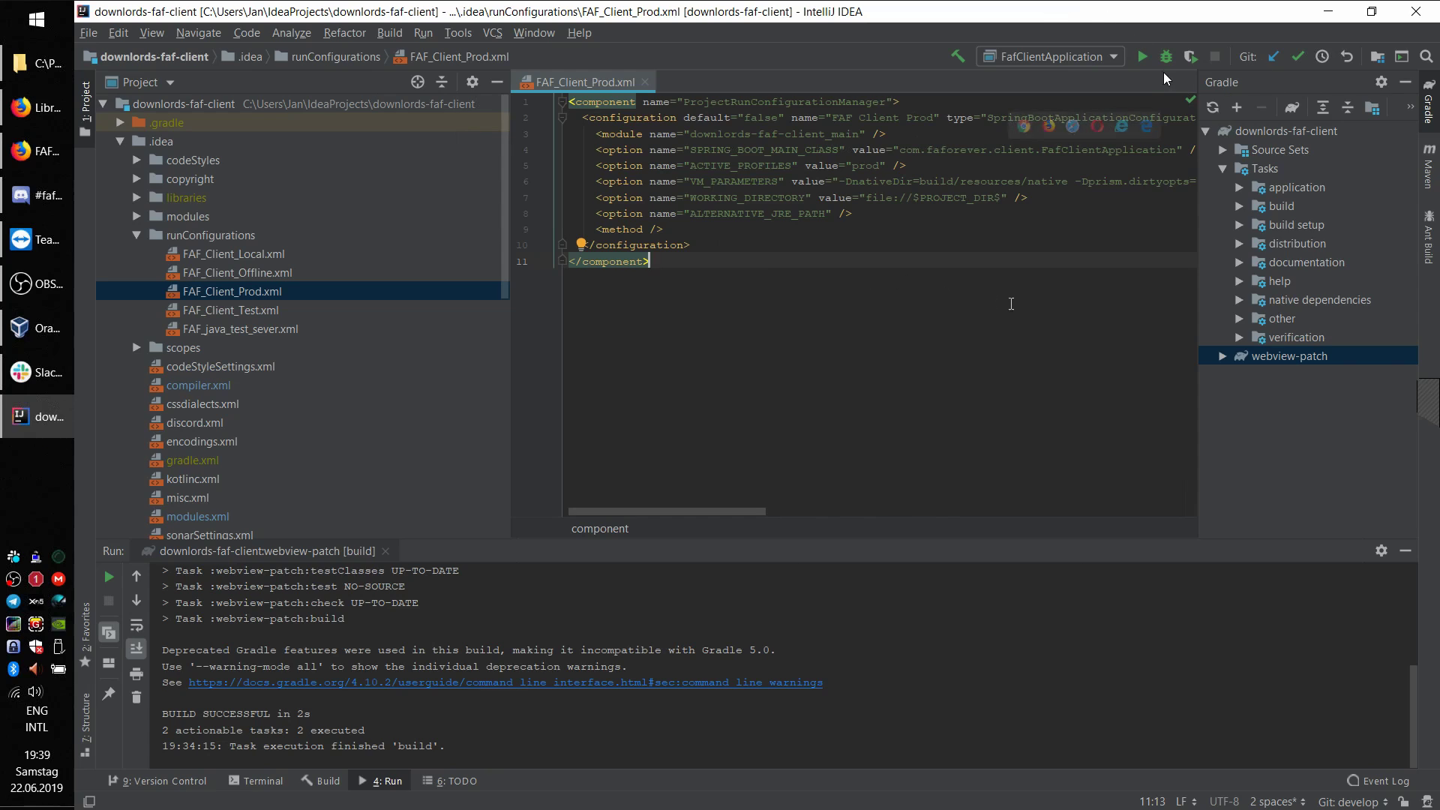
click(1039, 59)
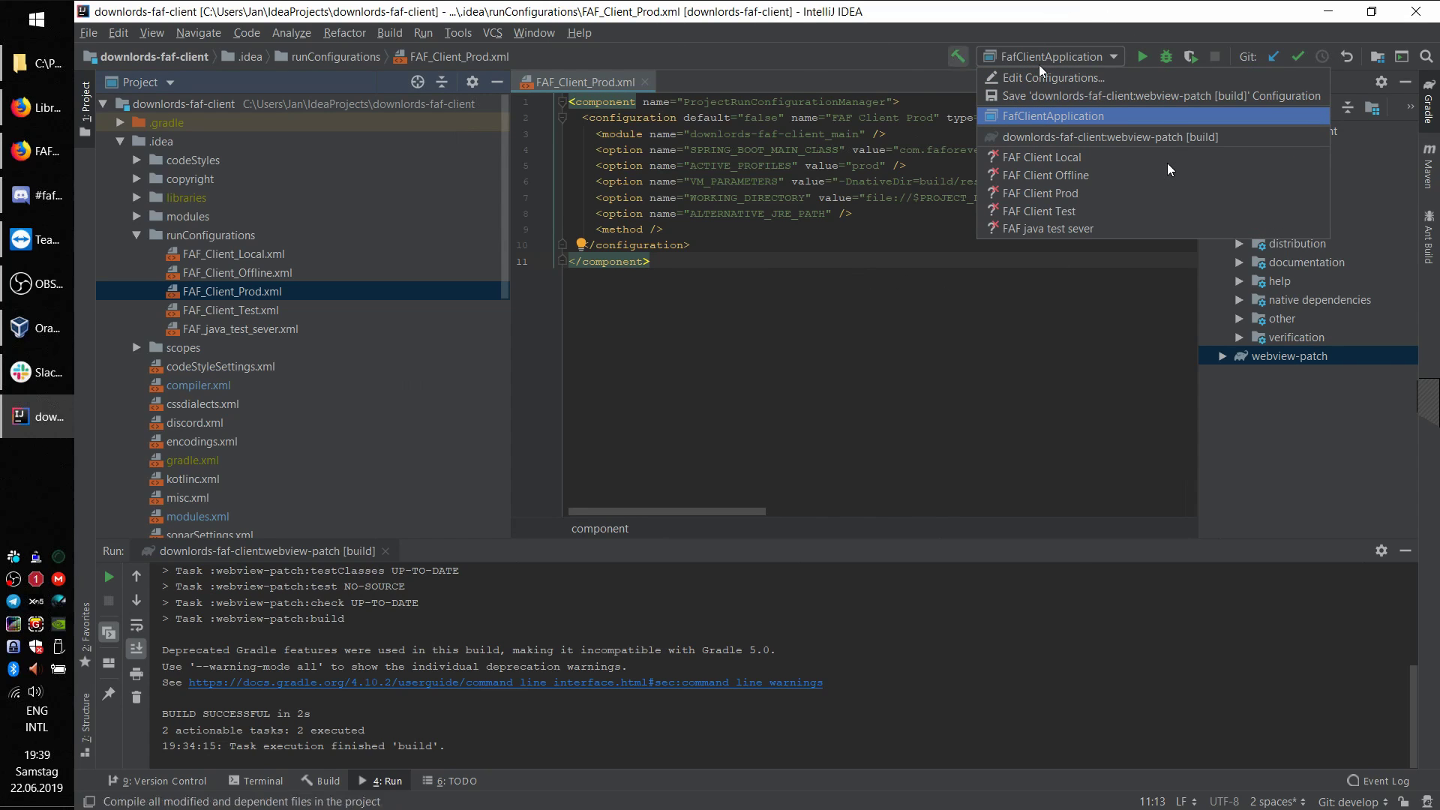
click(1141, 57)
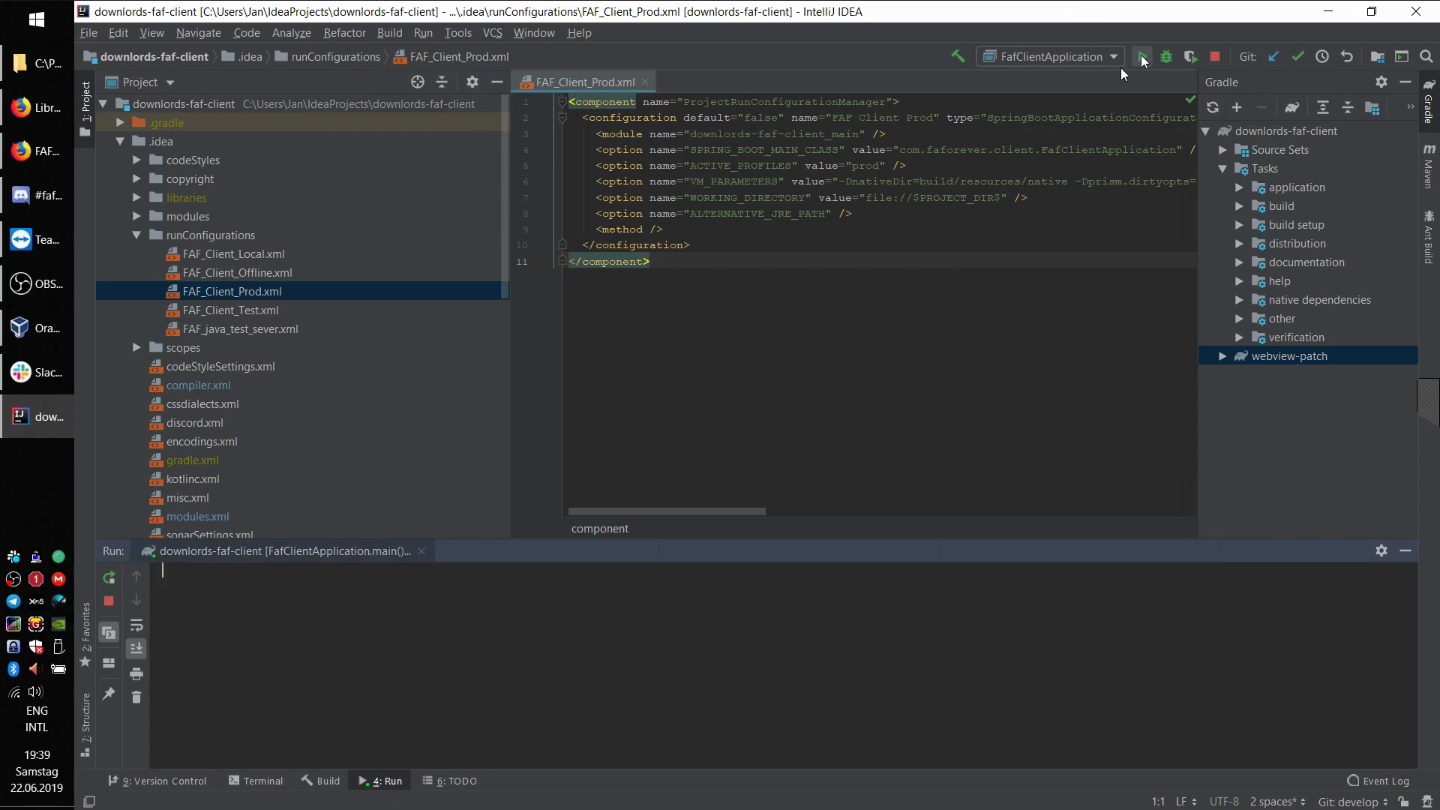
click(923, 307)
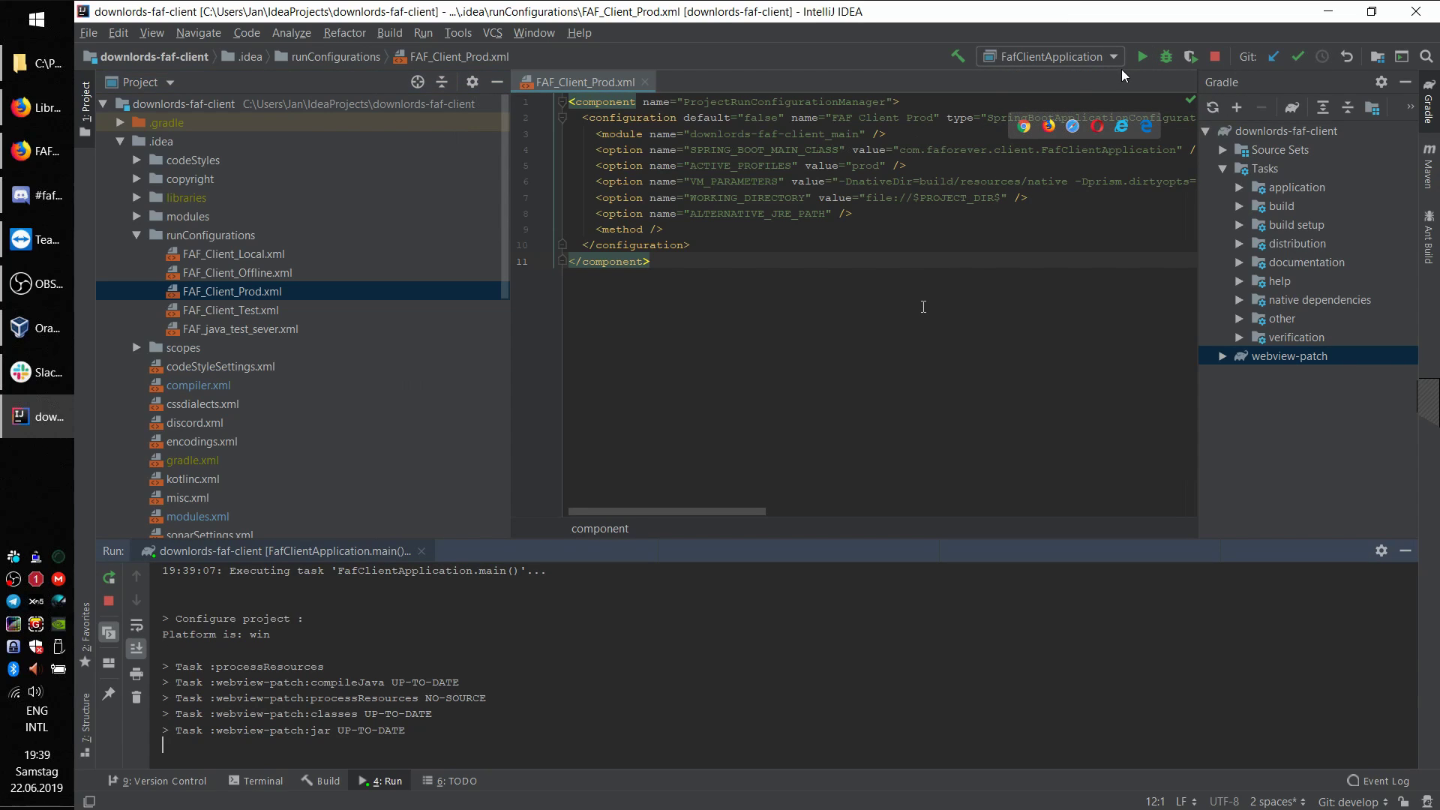
Step: Enlarge the run output area, look at the terminal, and return to the output of FafClientApplication to follow its startup
drag(756, 537, 759, 394)
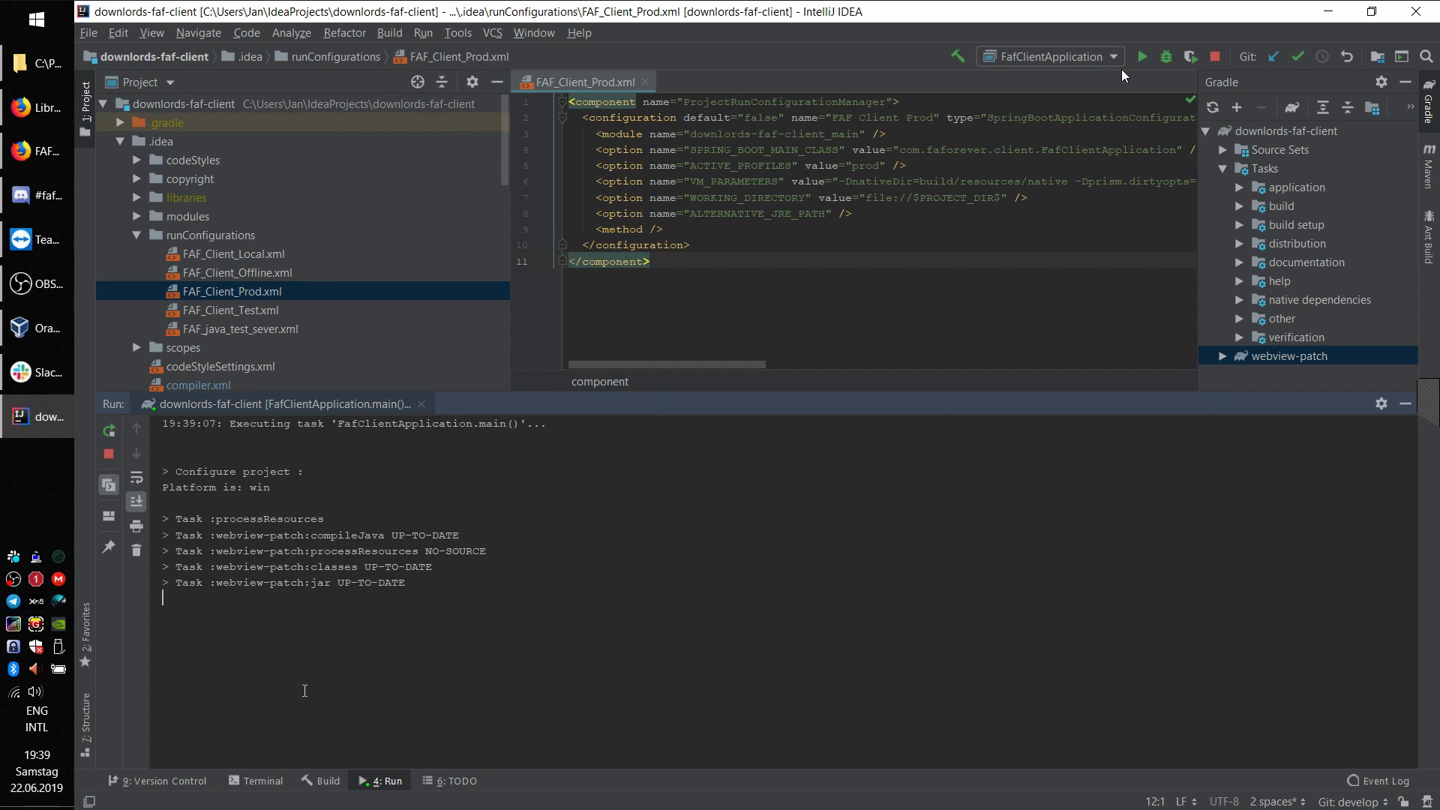
click(267, 783)
click(388, 784)
click(251, 785)
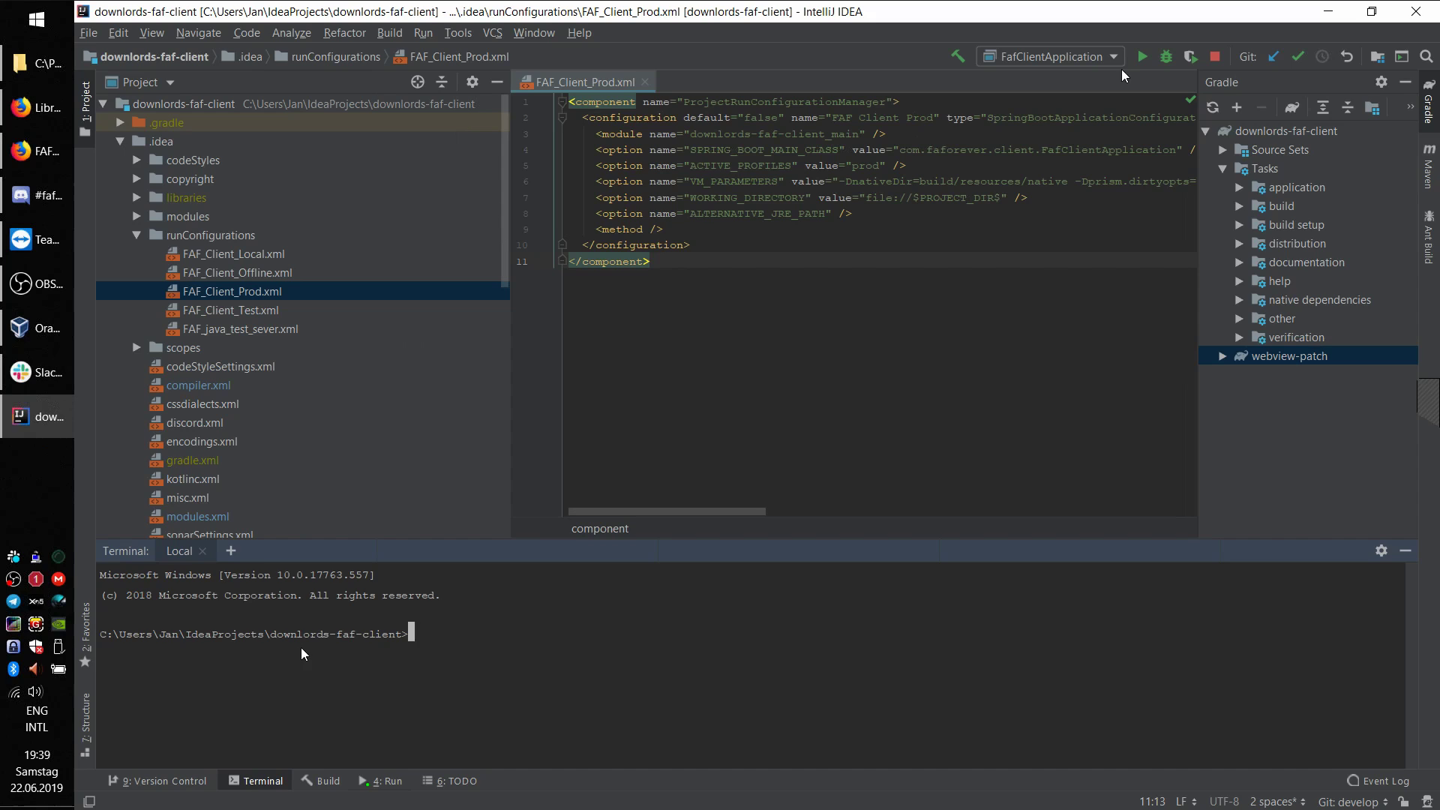
click(389, 782)
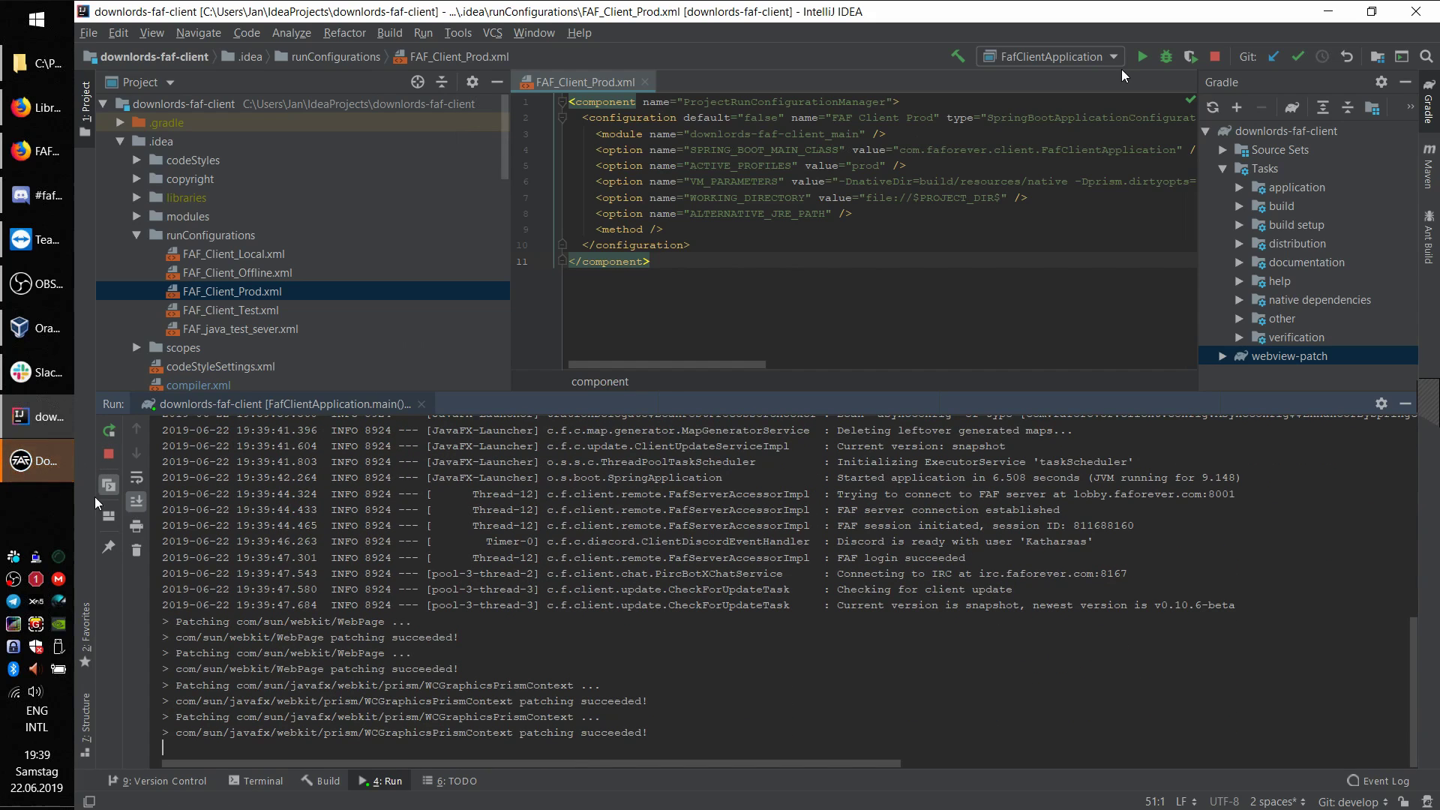
Step: Switch to the launched FAF client window, examine its chat view, and close the client
click(28, 472)
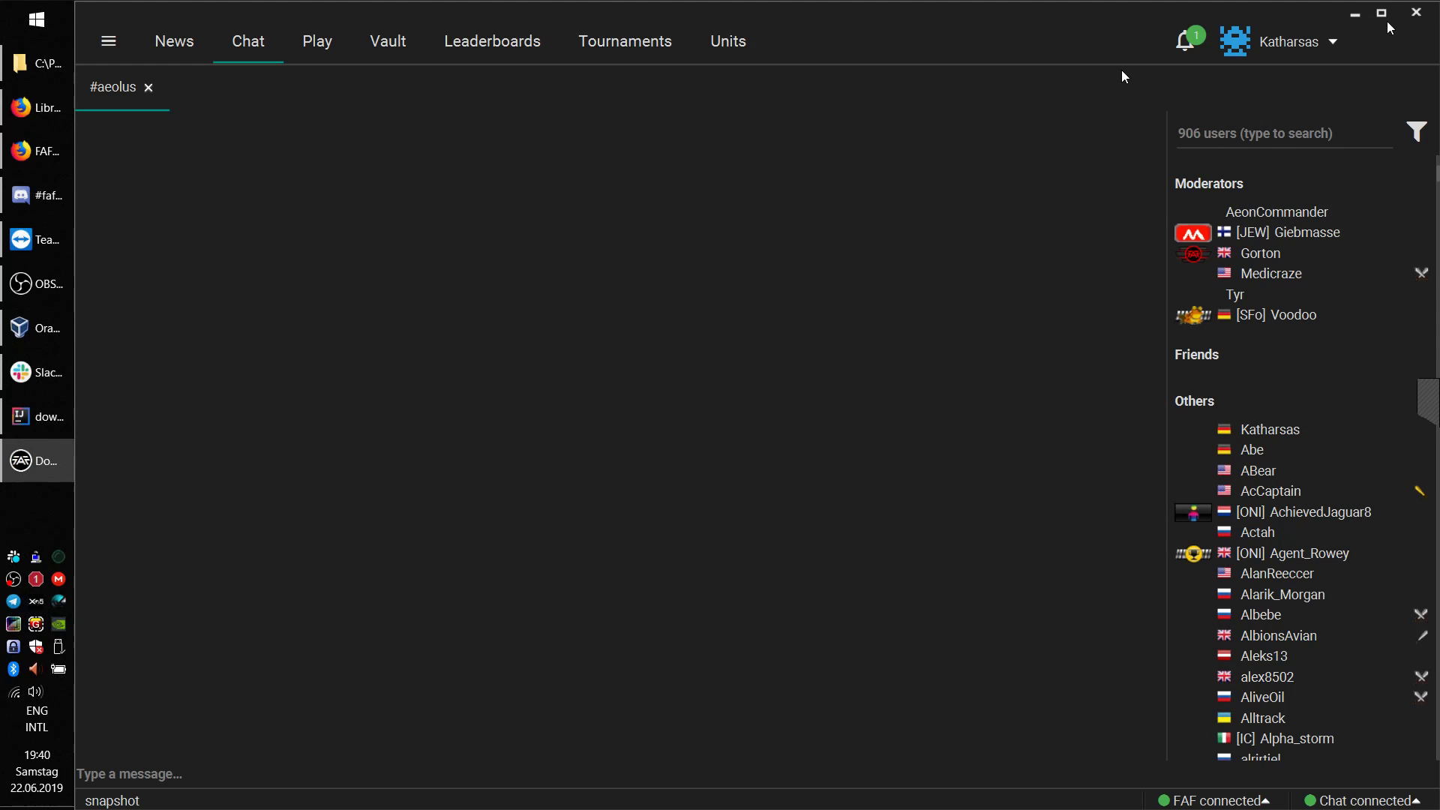
click(1426, 18)
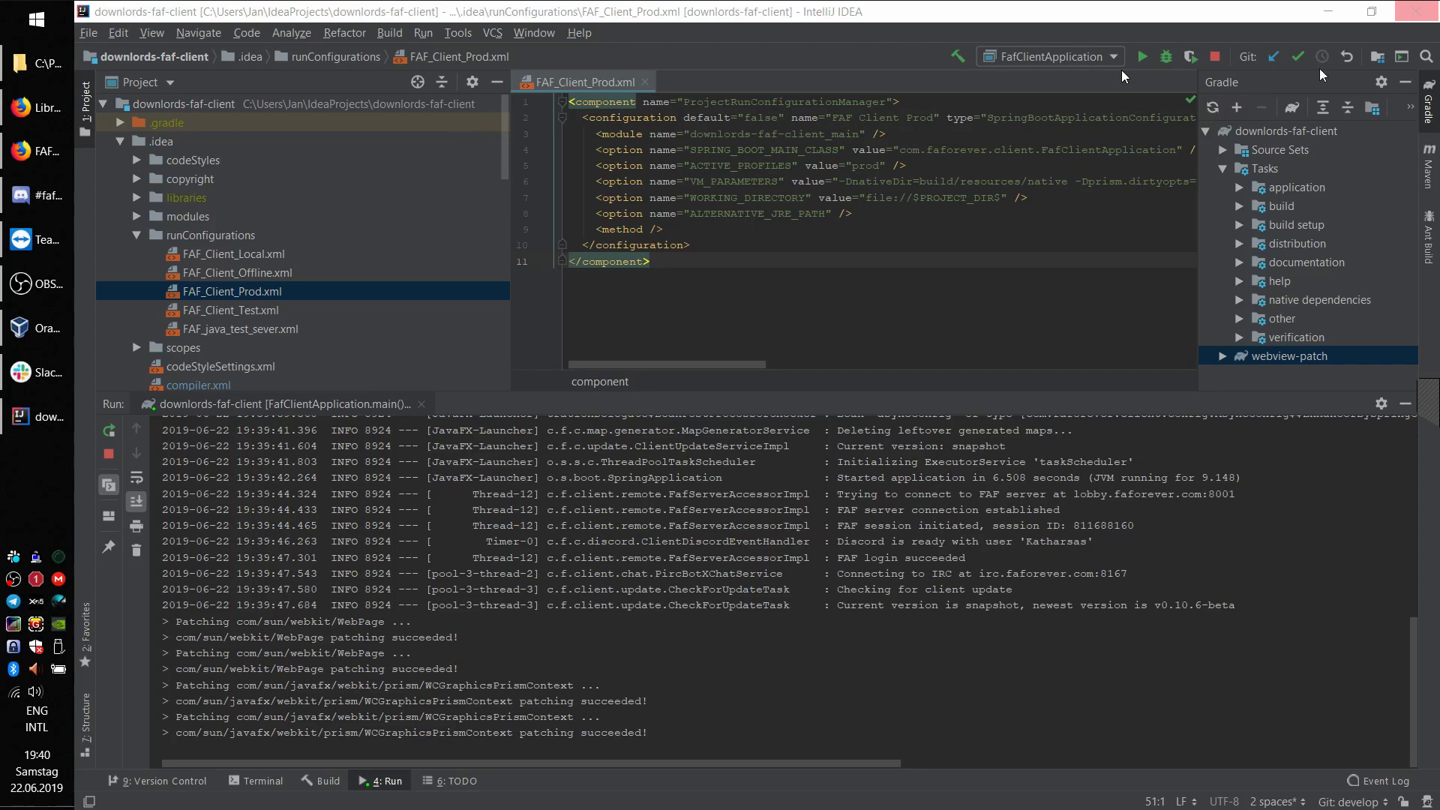